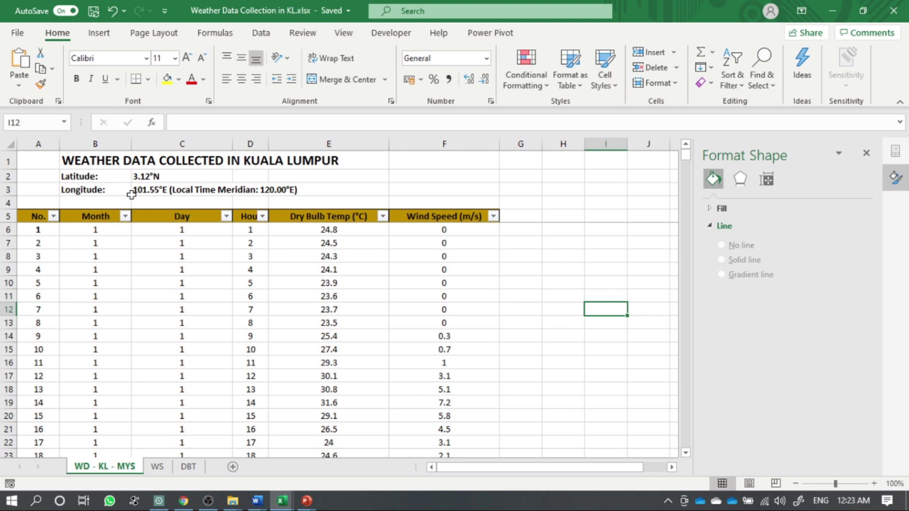
Look over the Dry Bulb Temp and Wind Speed headers and the 24-hour profile charts on the WS and DBT sheets.
left_click(321, 219)
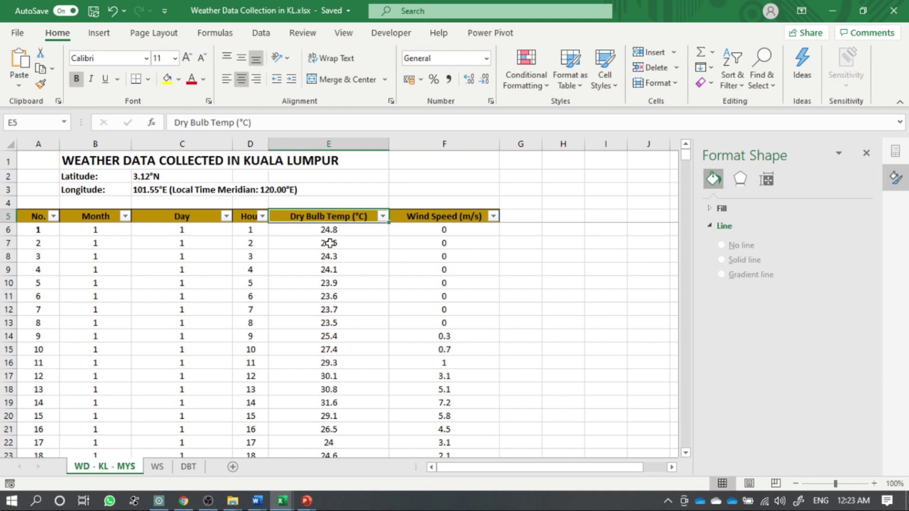
left_click(425, 217)
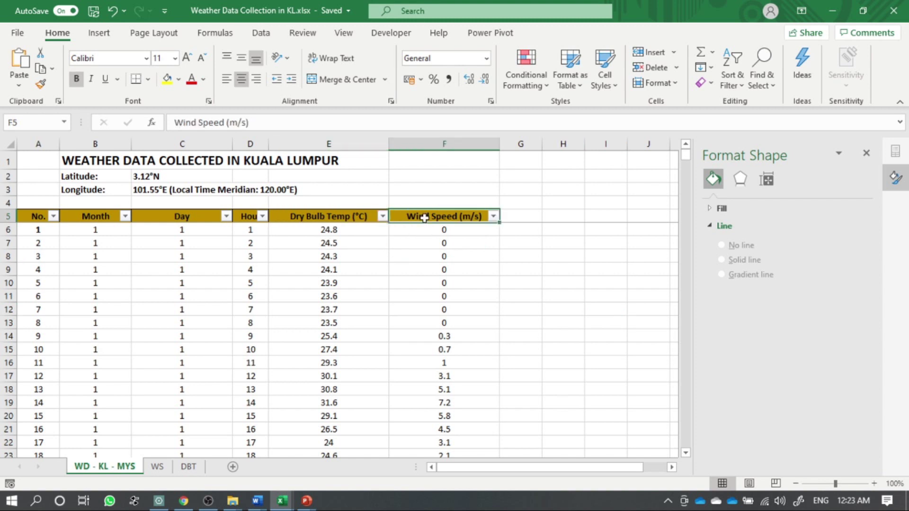
left_click(158, 467)
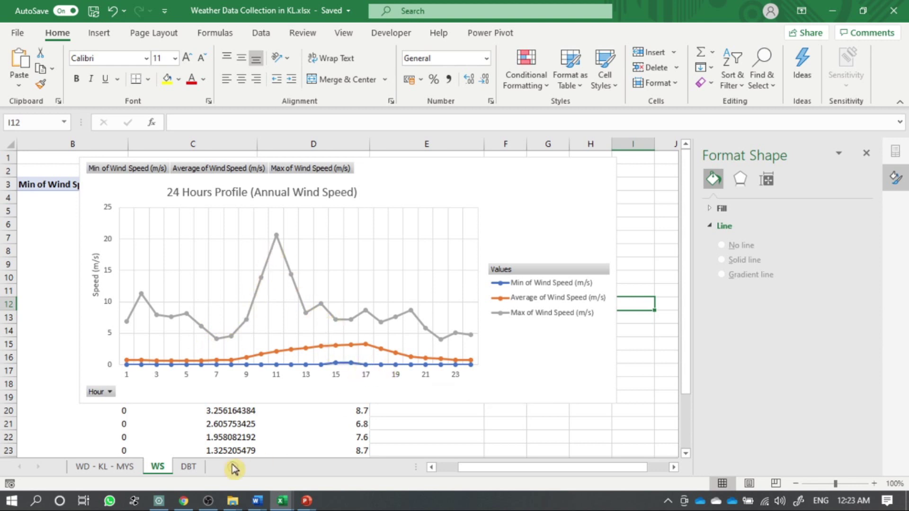
left_click(189, 467)
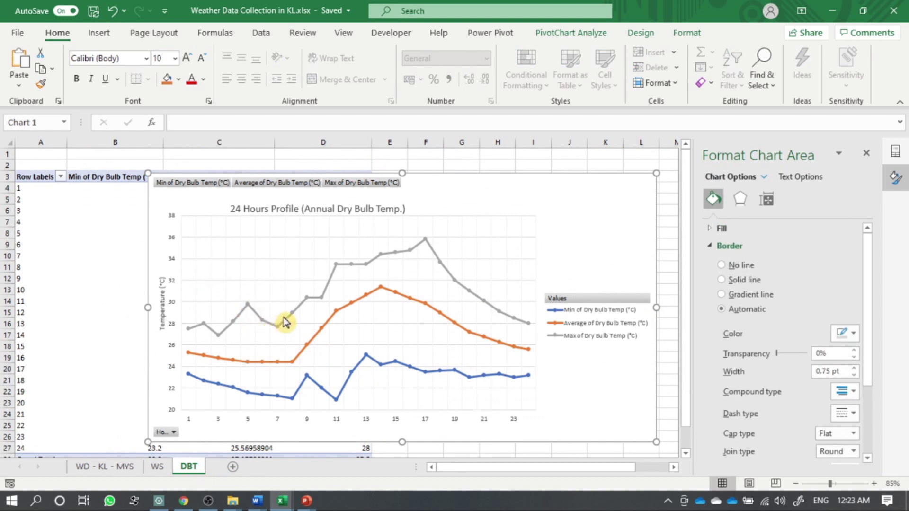
mouse_move(301, 310)
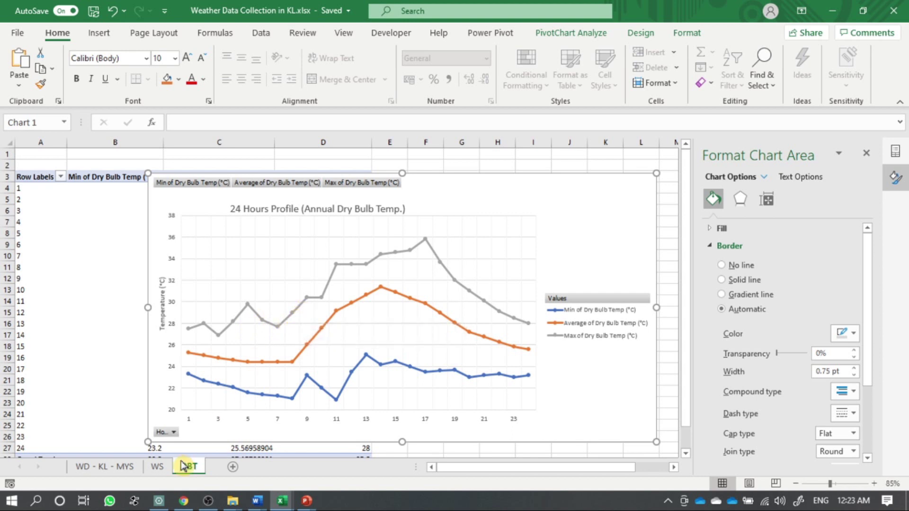
left_click(379, 327)
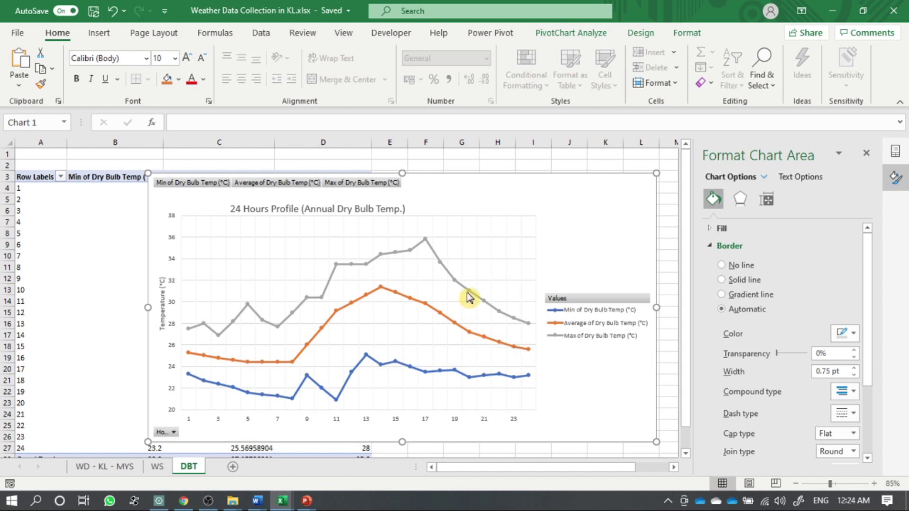
mouse_move(470, 377)
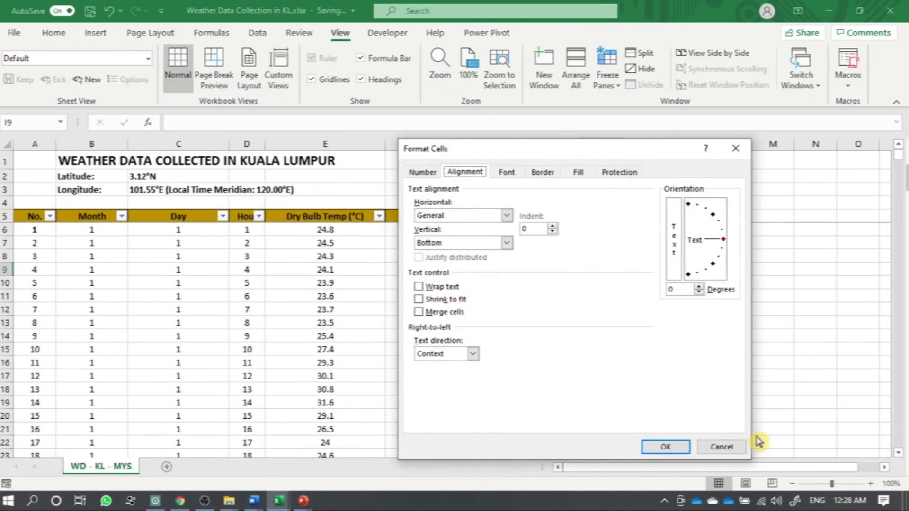
Dismiss the Format Cells dialog without changes and inspect the Dry Bulb Temp and Wind Speed columns.
left_click(722, 444)
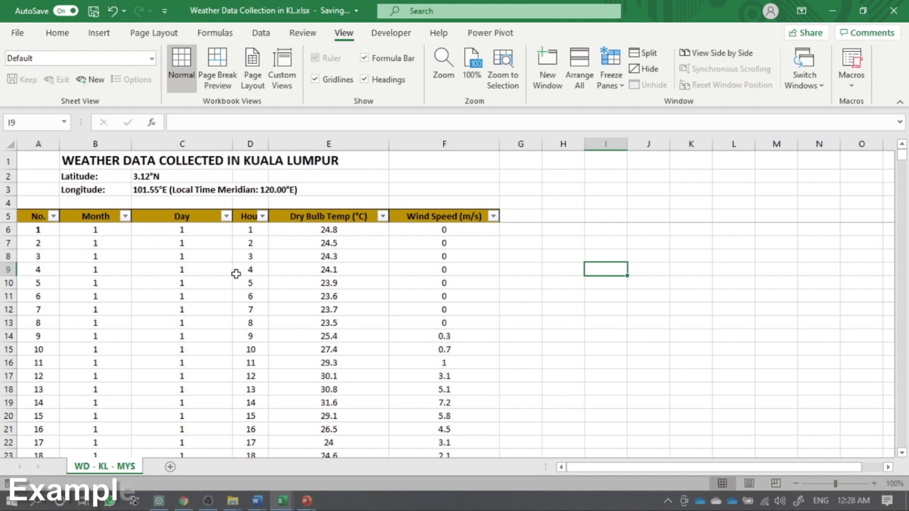
left_click(333, 216)
left_click(358, 140)
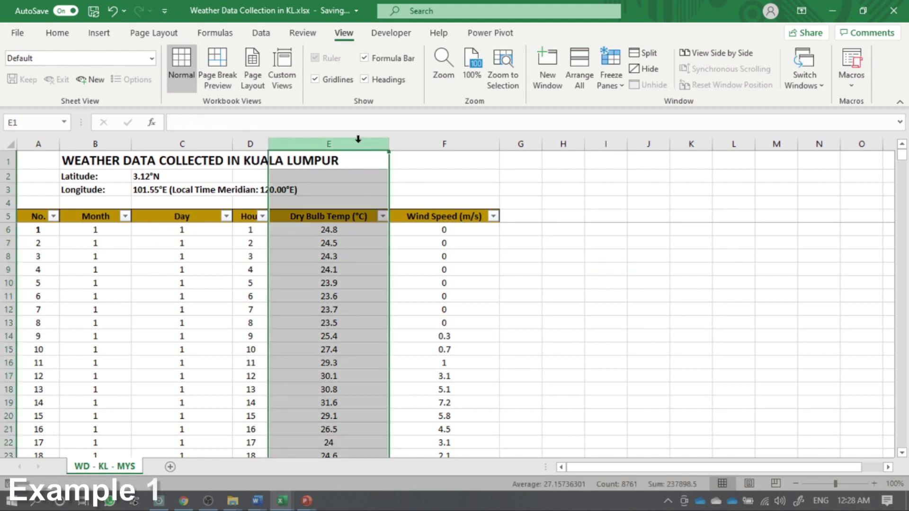
left_click(448, 144)
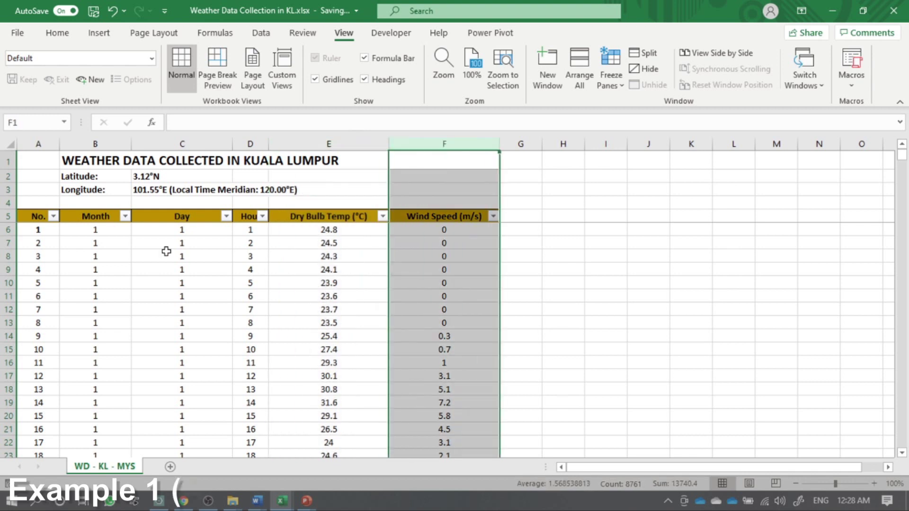
Select the day 1 entries in the Day column, C6:C29, and review the rows they cover.
left_click(199, 230)
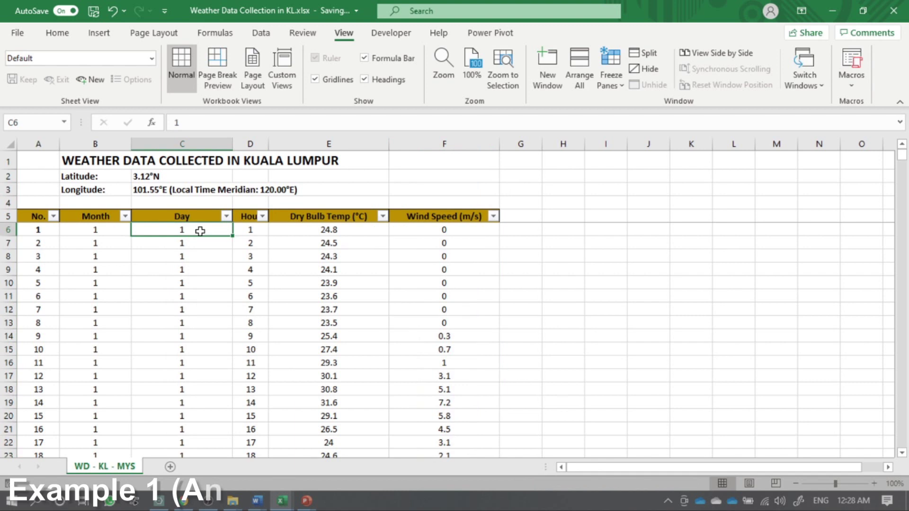
left_click_drag(200, 231, 213, 343)
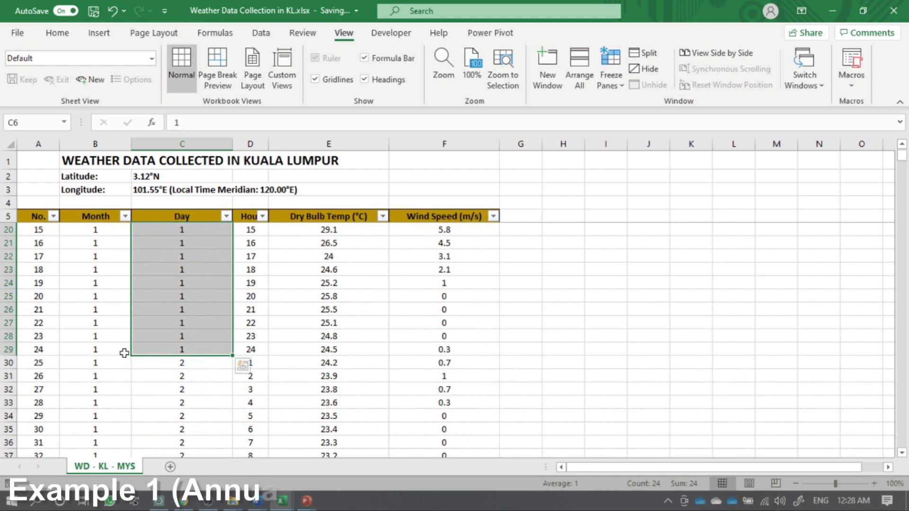
scroll(189, 347, "up", 2)
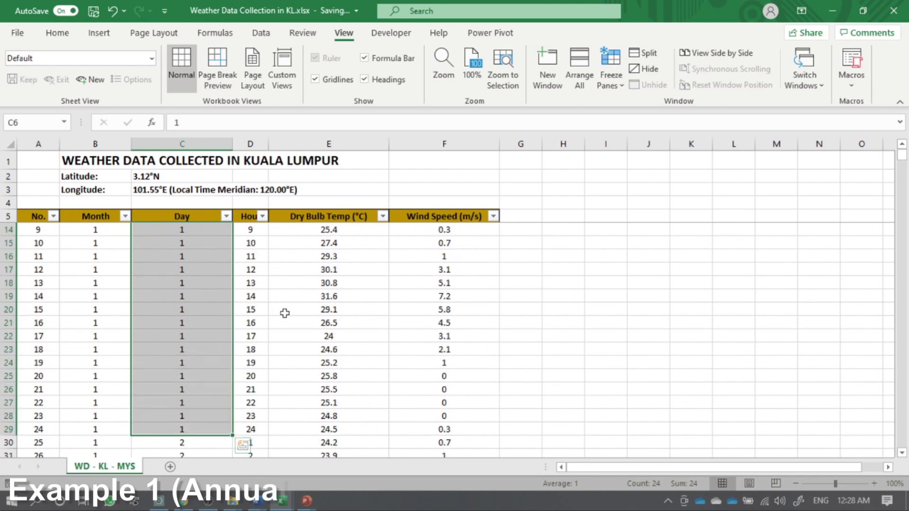
scroll(282, 306, "up", 3)
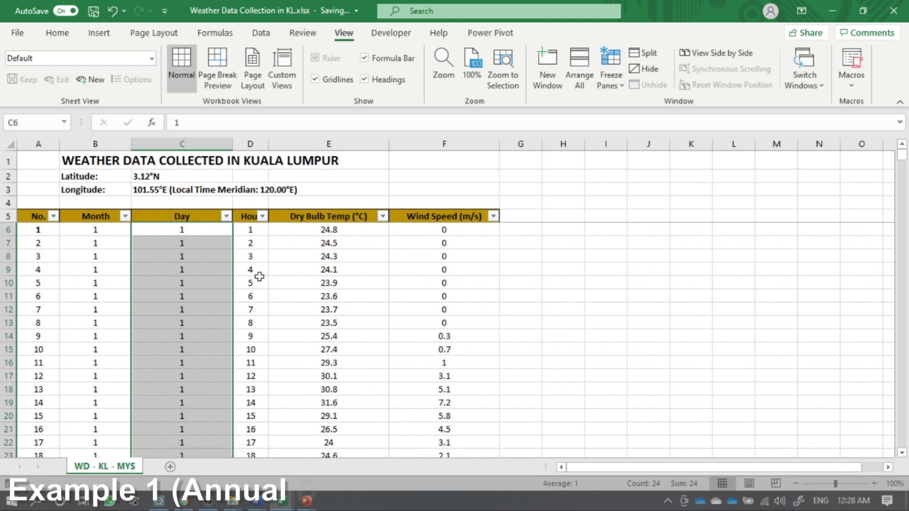
Examine the Hour entries for day 1 from the first to the last, and the first hour's temperature and wind speed readings.
left_click(263, 232)
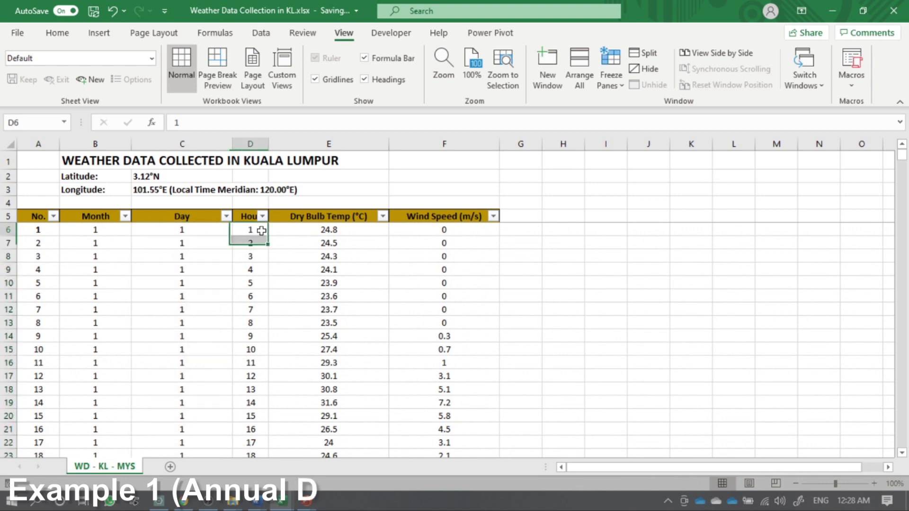
left_click(255, 246)
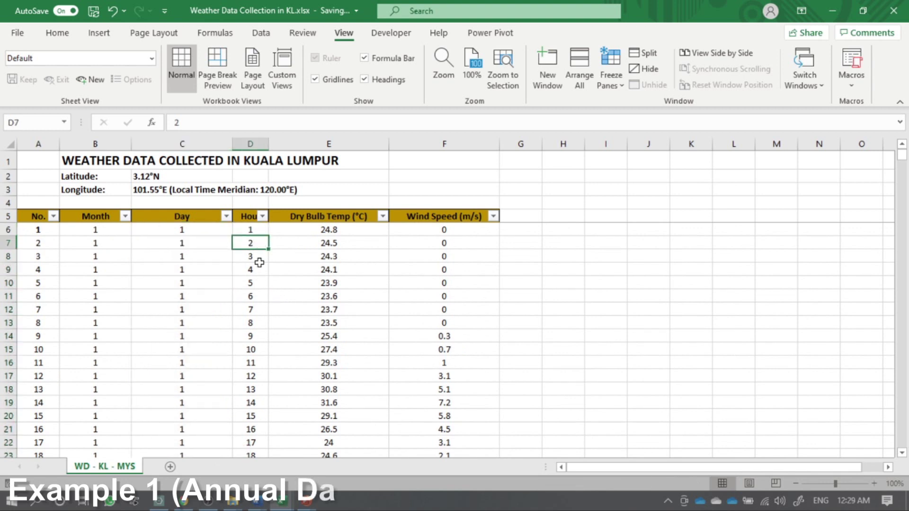
left_click(246, 230)
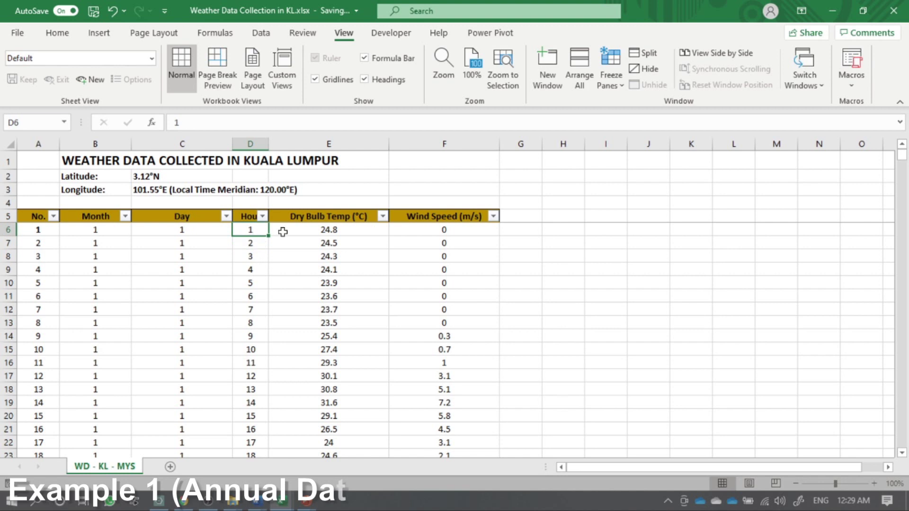
left_click(256, 240)
left_click(260, 351)
scroll(260, 360, "down", 4)
left_click(261, 376)
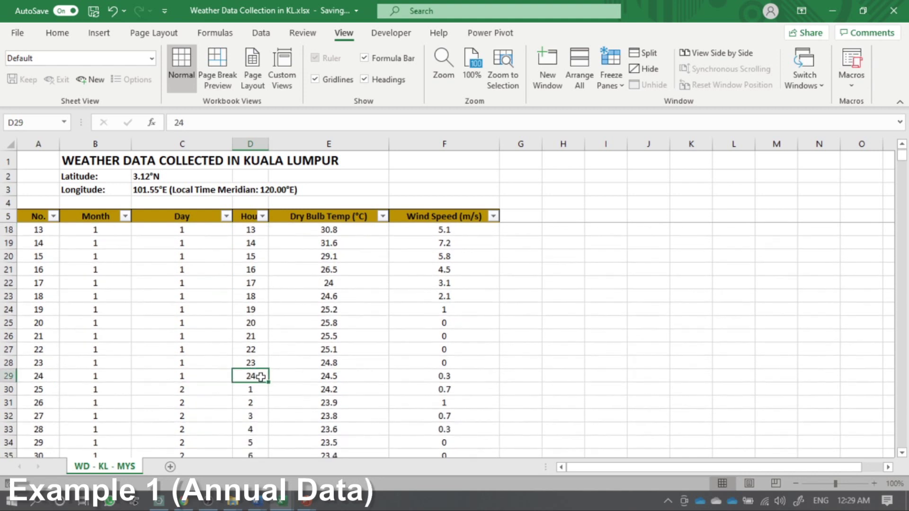
scroll(270, 278, "up", 4)
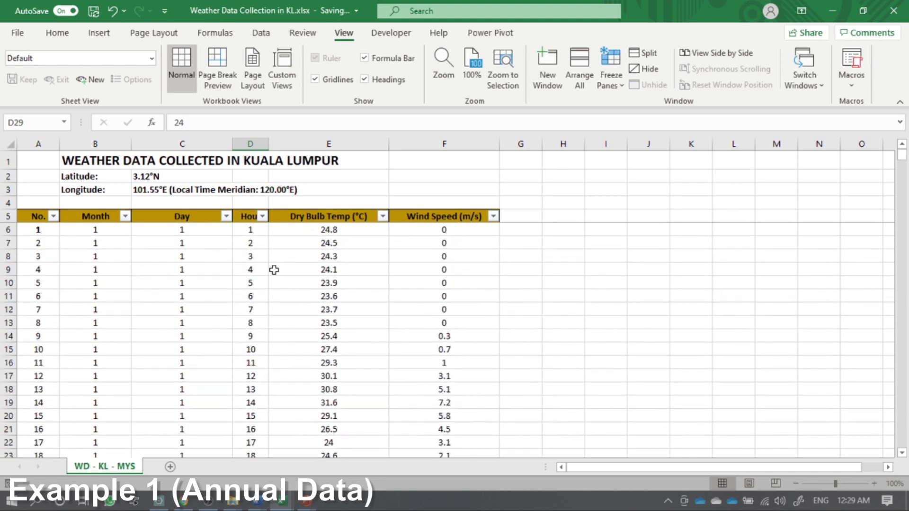
left_click(303, 230)
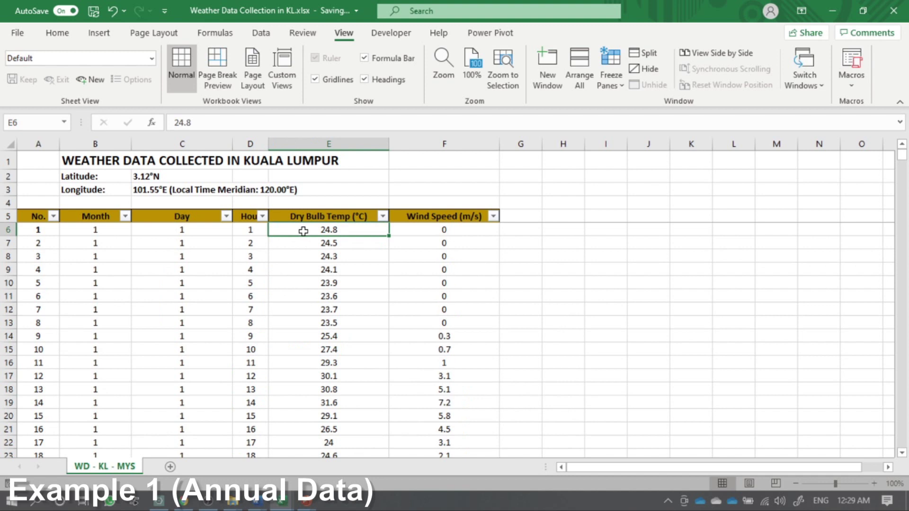
left_click(444, 228)
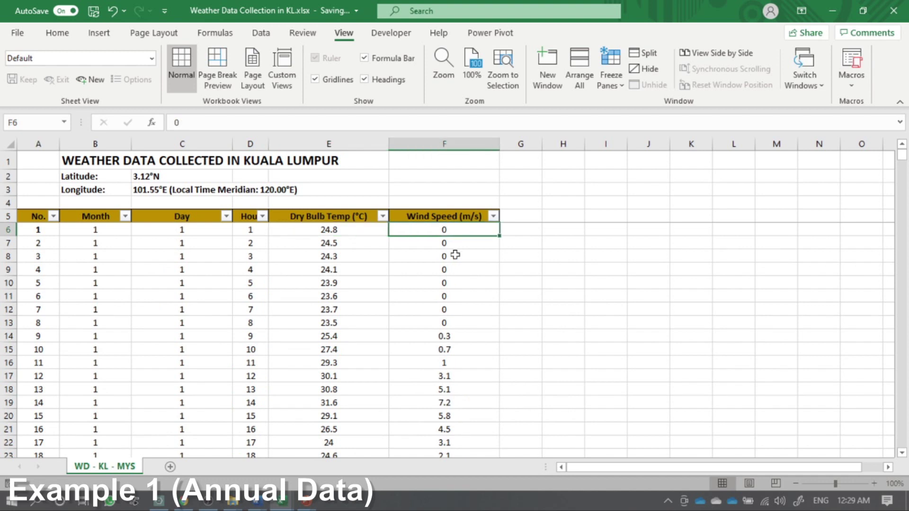
Examine where day 2 starts in row 30, checking its day, hour, dry bulb temperature and wind speed entries.
scroll(446, 270, "down", 5)
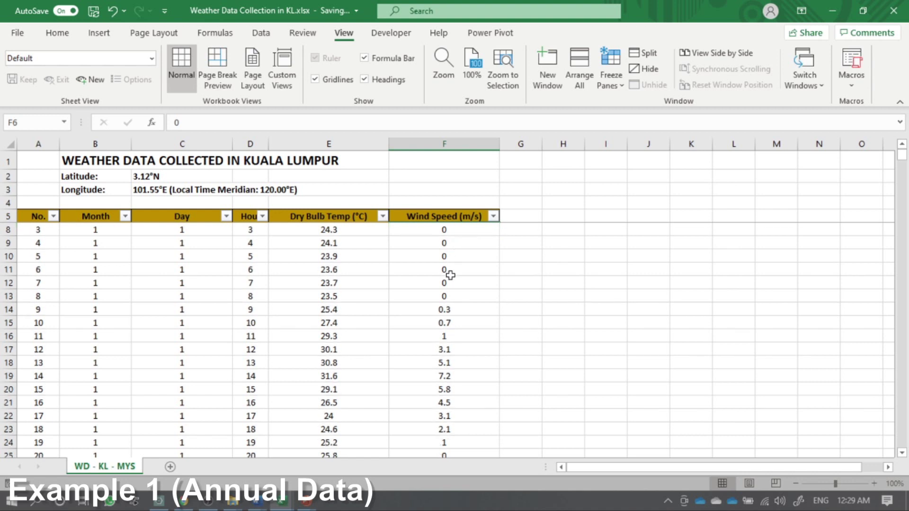
scroll(251, 306, "down", 2)
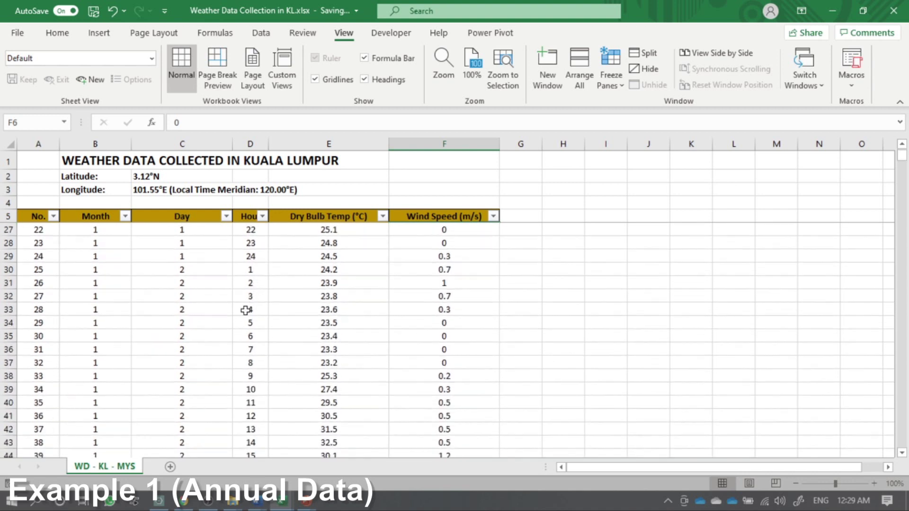
left_click(213, 274)
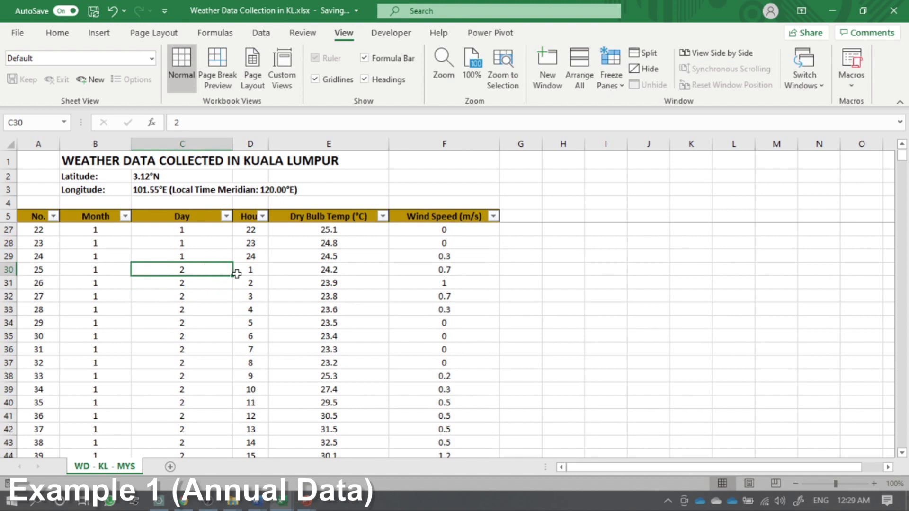
left_click(252, 274)
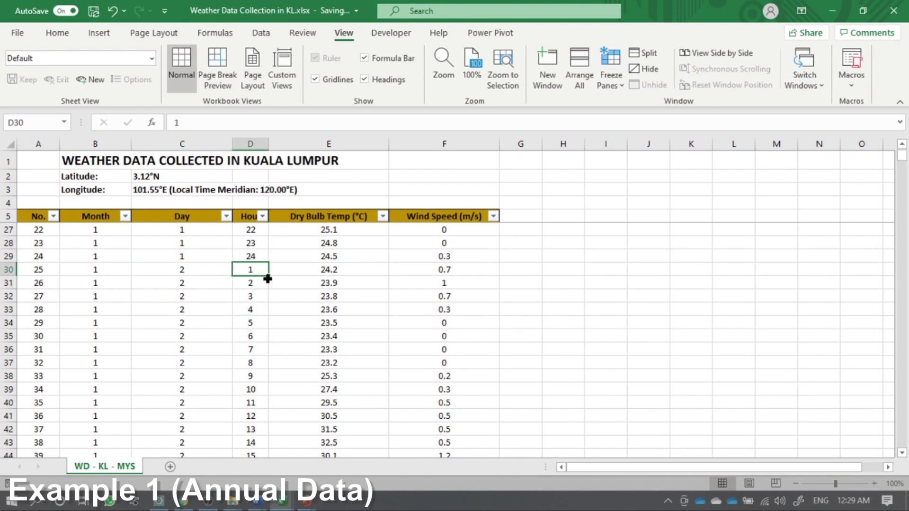
left_click(204, 273)
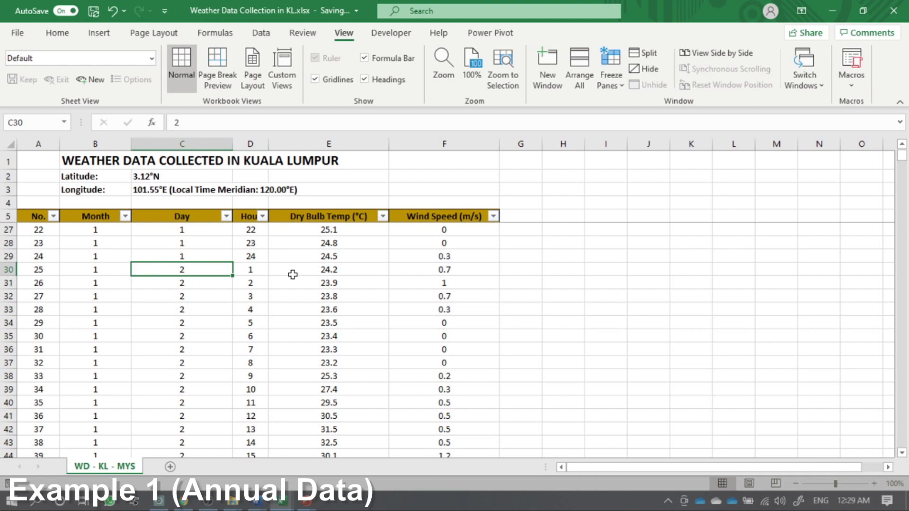
left_click(298, 273)
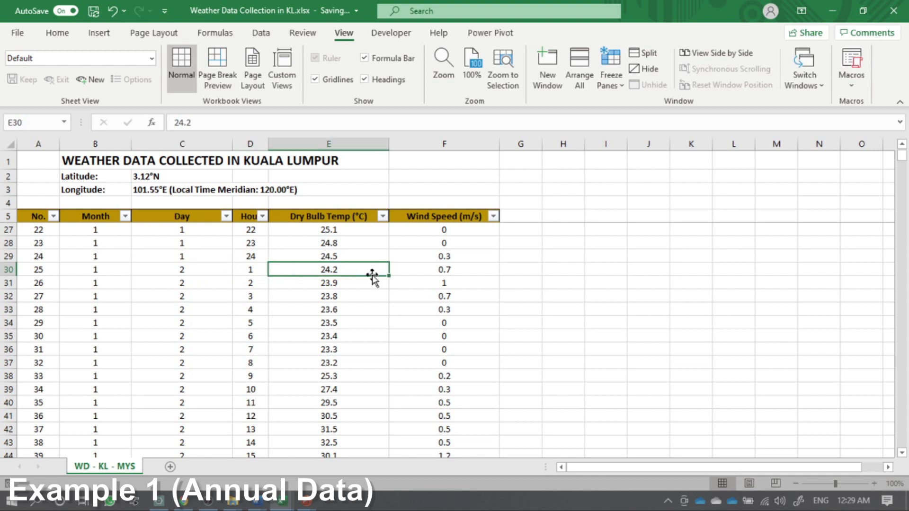
left_click(426, 267)
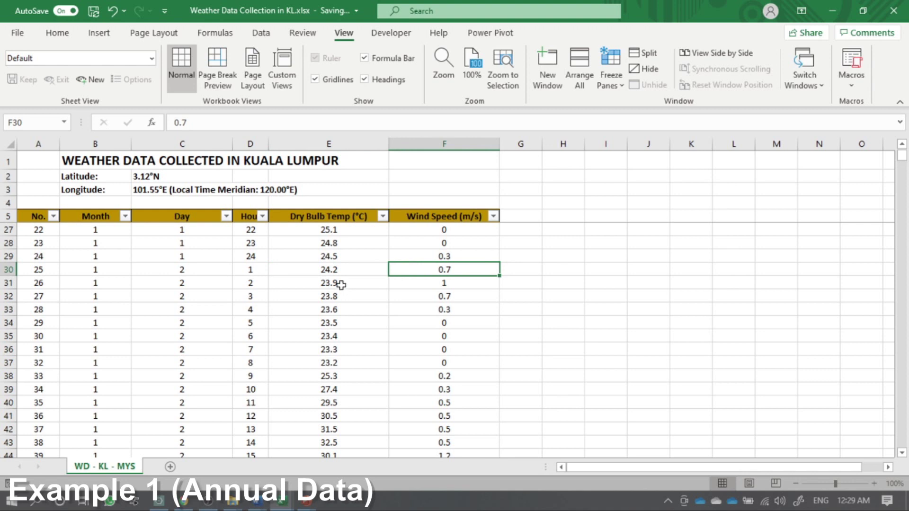
left_click(212, 273)
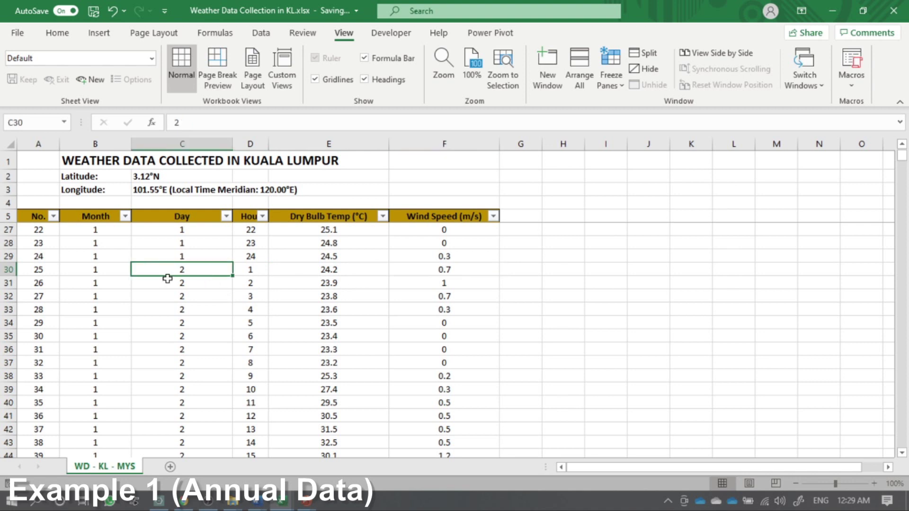
scroll(171, 289, "up", 1)
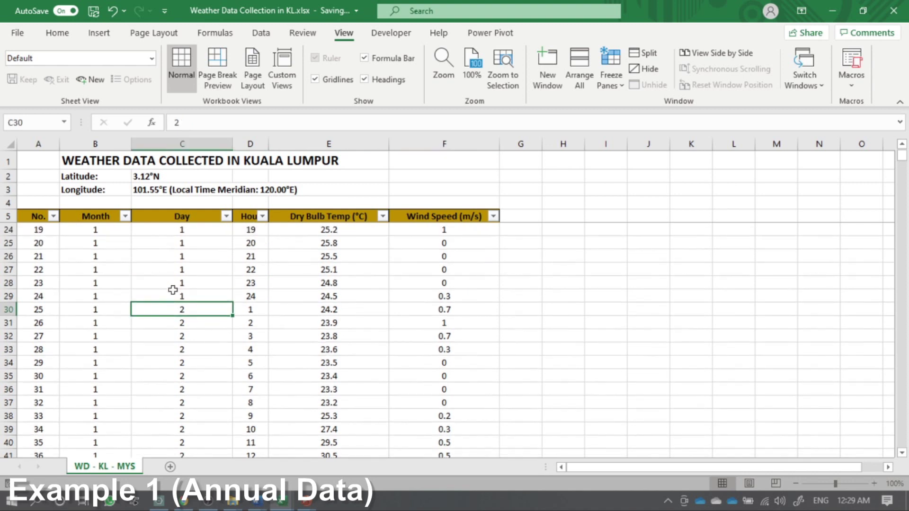
scroll(173, 289, "up", 6)
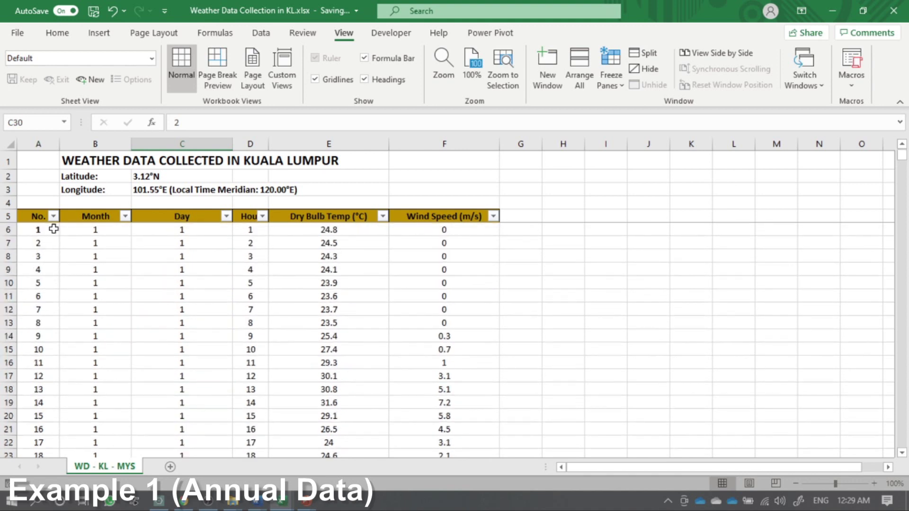
Select the No. column's records from A6 down to the last entry and inspect the final rows of the data.
left_click(49, 229)
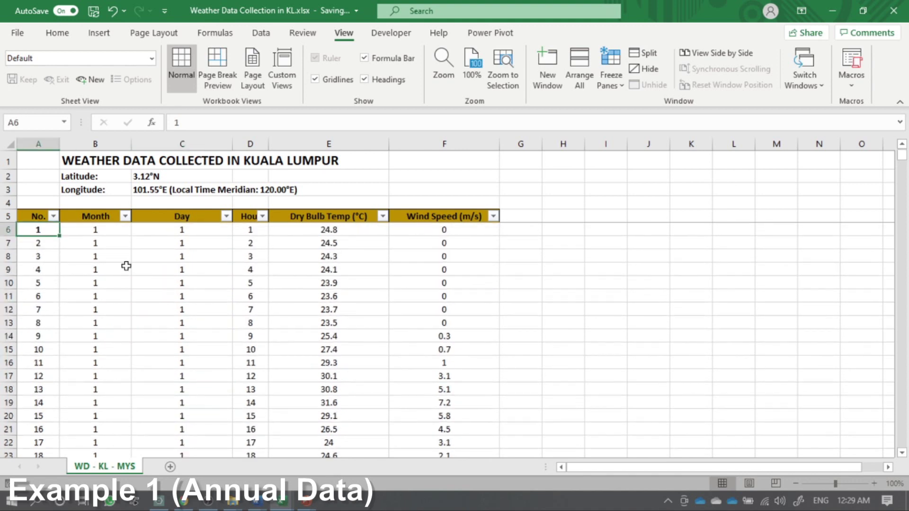
key("ctrl+shift+Down")
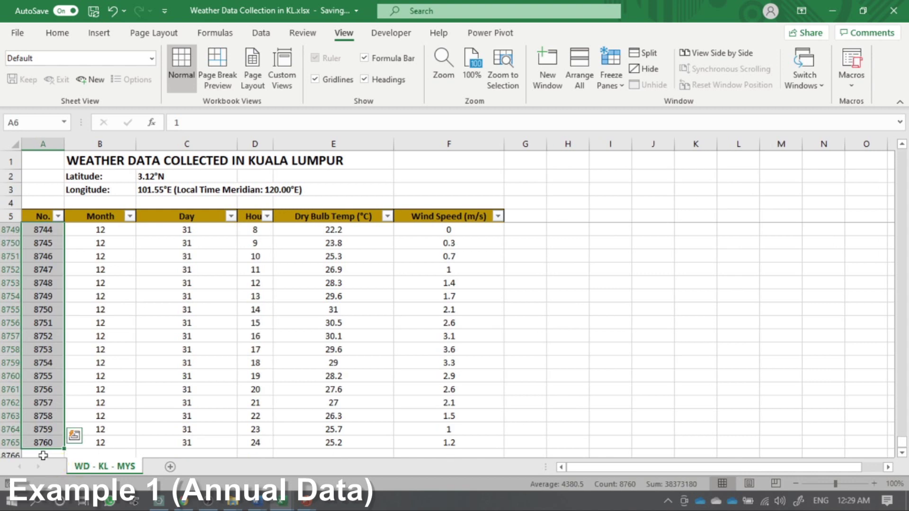
scroll(39, 453, "up", 6)
scroll(156, 384, "down", 4)
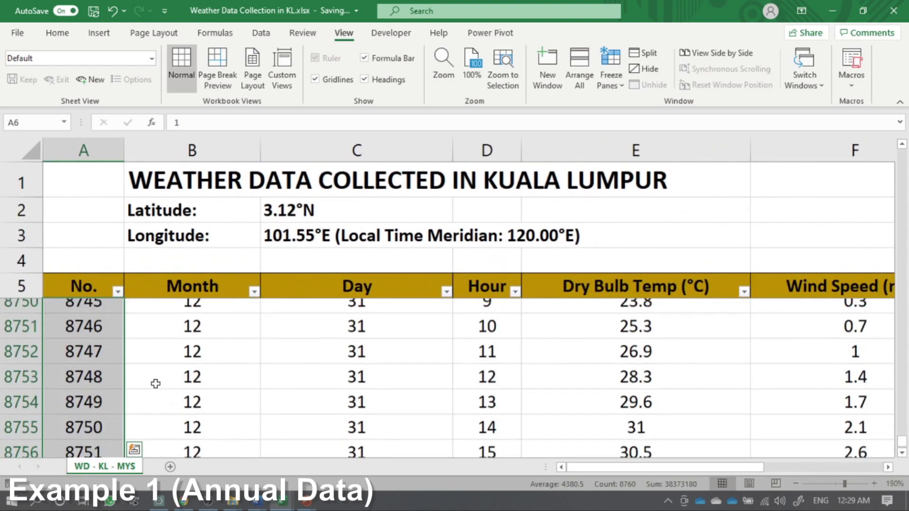
scroll(156, 384, "down", 2)
scroll(155, 382, "up", 2)
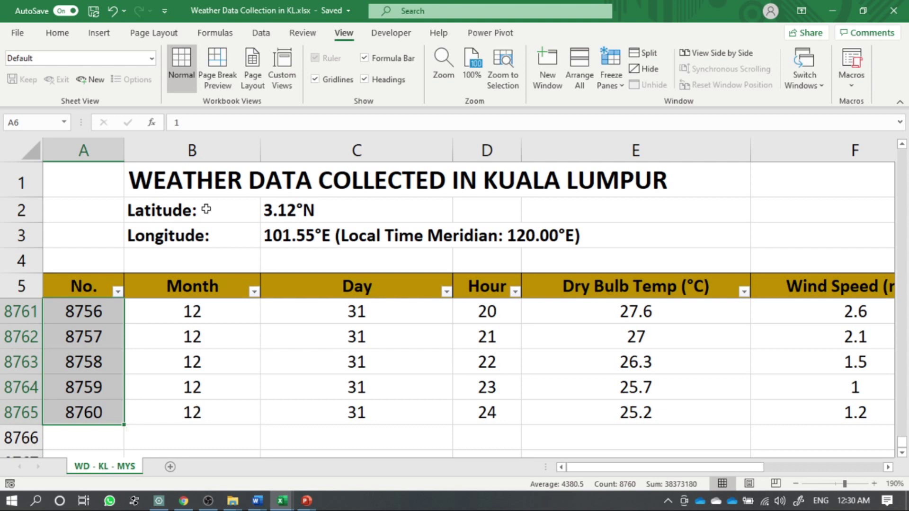
Examine the 31 December records at the end of the data, and return to the first record of the year.
scroll(262, 330, "down", 5, "ctrl")
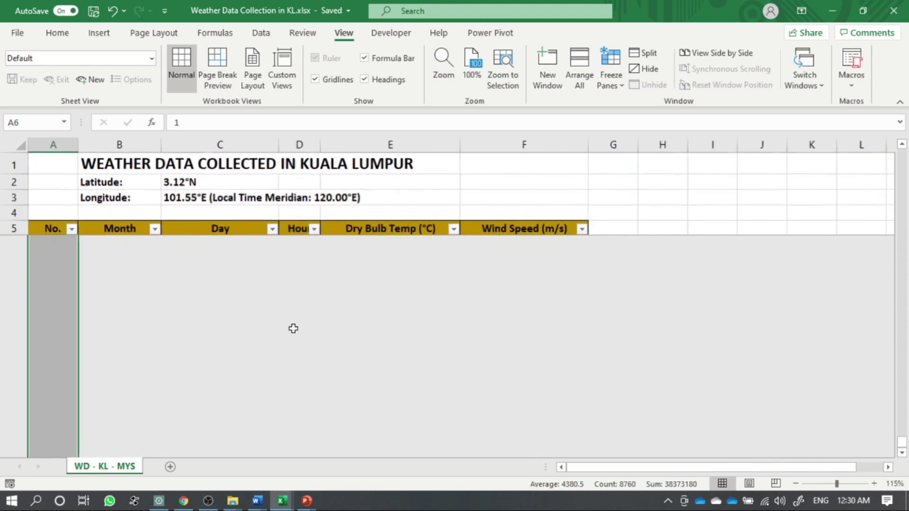
scroll(290, 355, "up", 1)
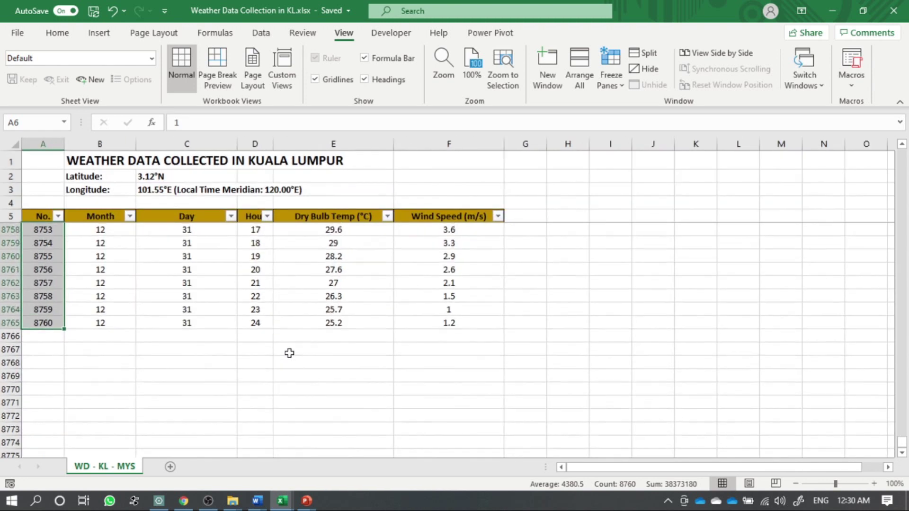
scroll(291, 353, "down", 1)
scroll(497, 358, "up", 1)
scroll(703, 362, "up", 5)
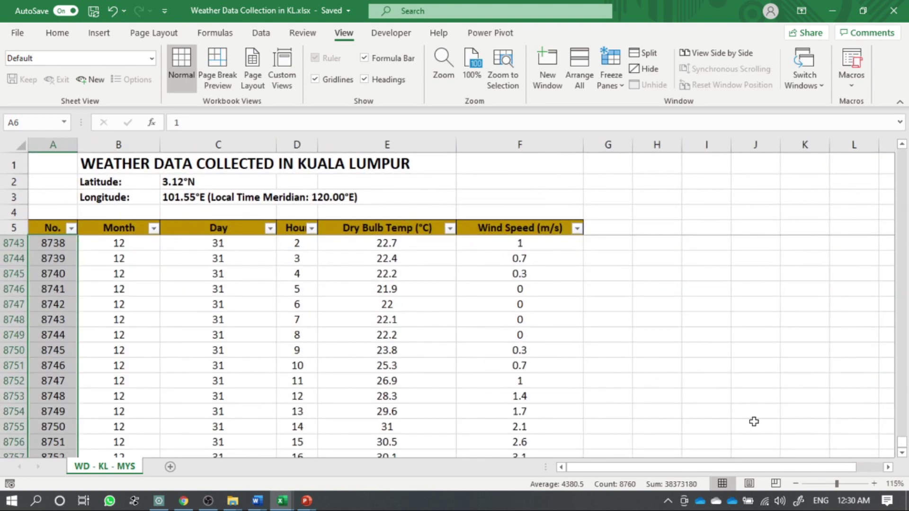
key("Up")
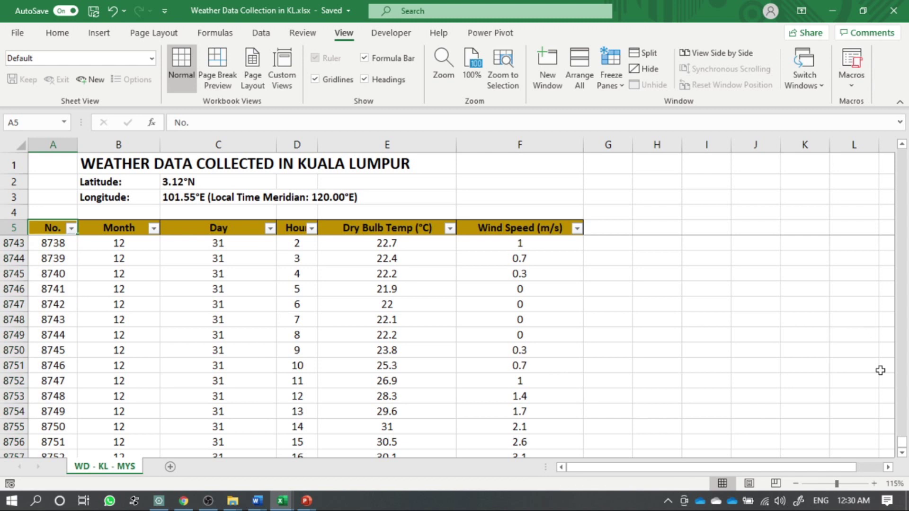
left_click_drag(901, 441, 901, 448)
left_click_drag(880, 175, 885, 152)
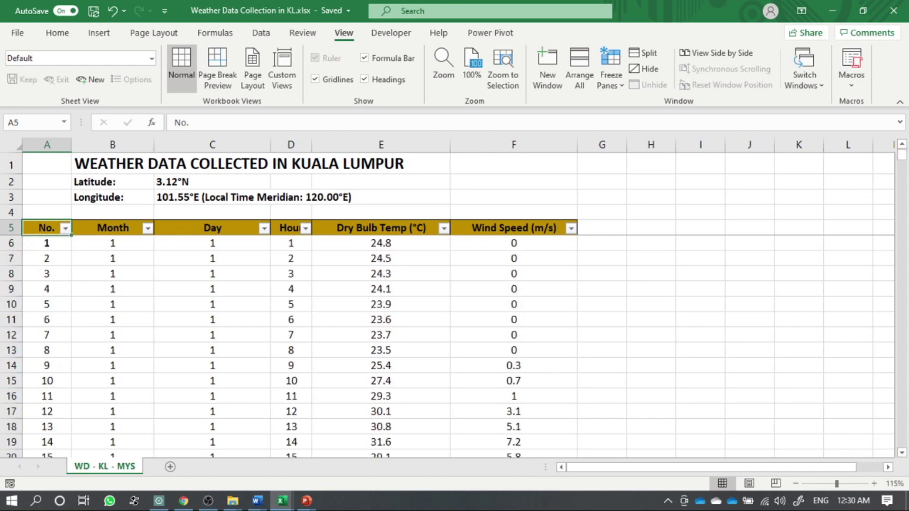
Insert a PivotChart with PivotTable from the weather data range A5:F8765, placed on a new worksheet.
left_click(133, 306)
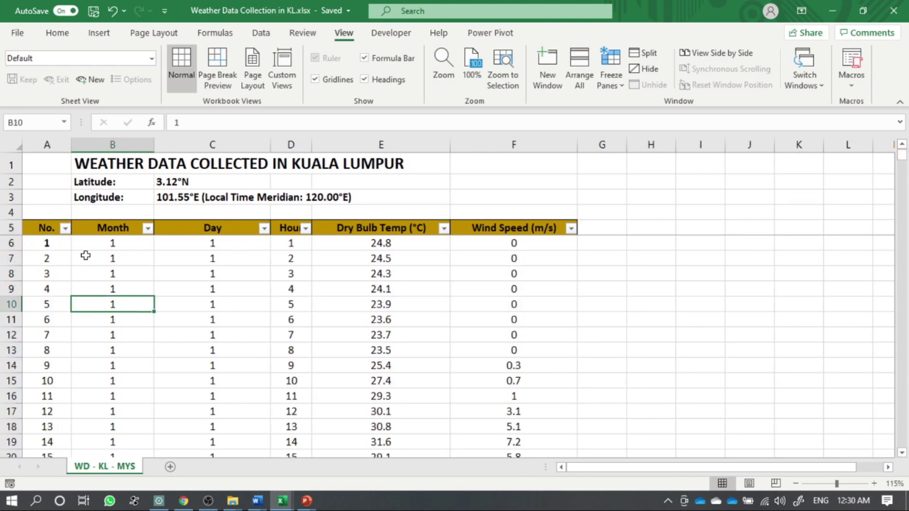
left_click(117, 245)
left_click(40, 251)
left_click(46, 241)
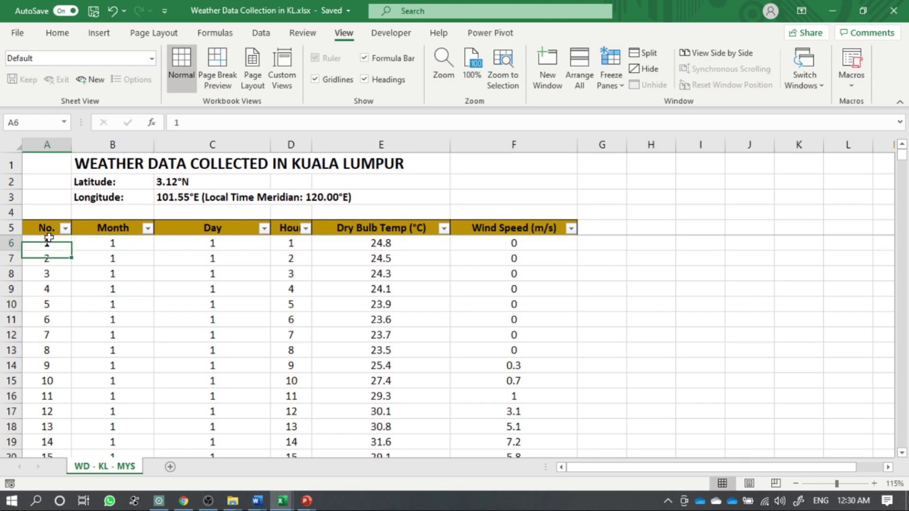
left_click(137, 243)
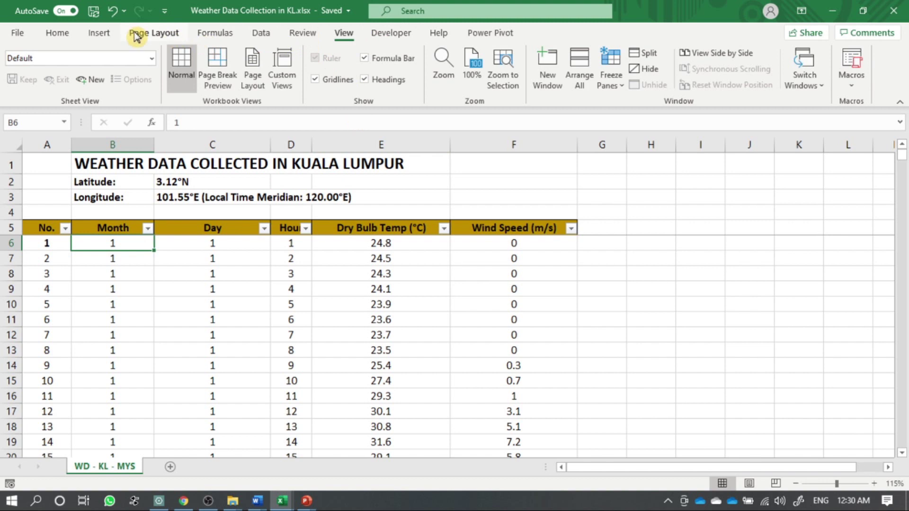
left_click(102, 34)
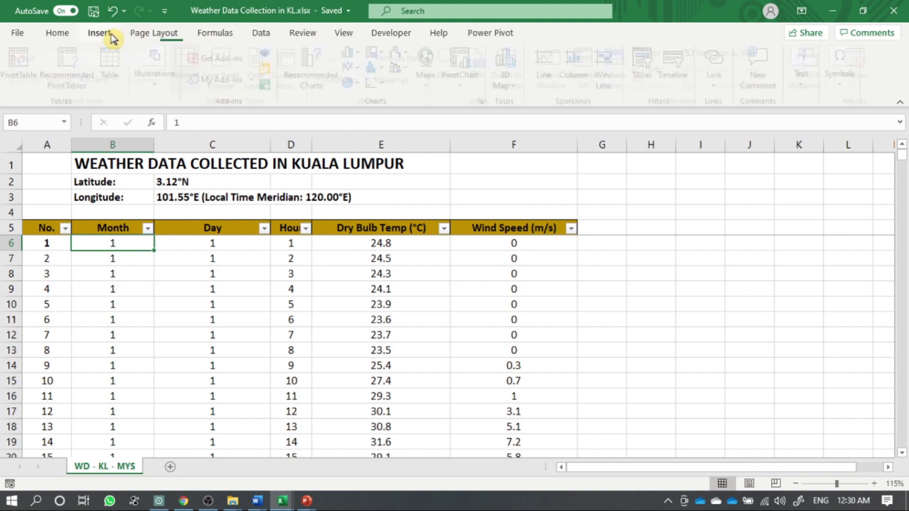
left_click(474, 91)
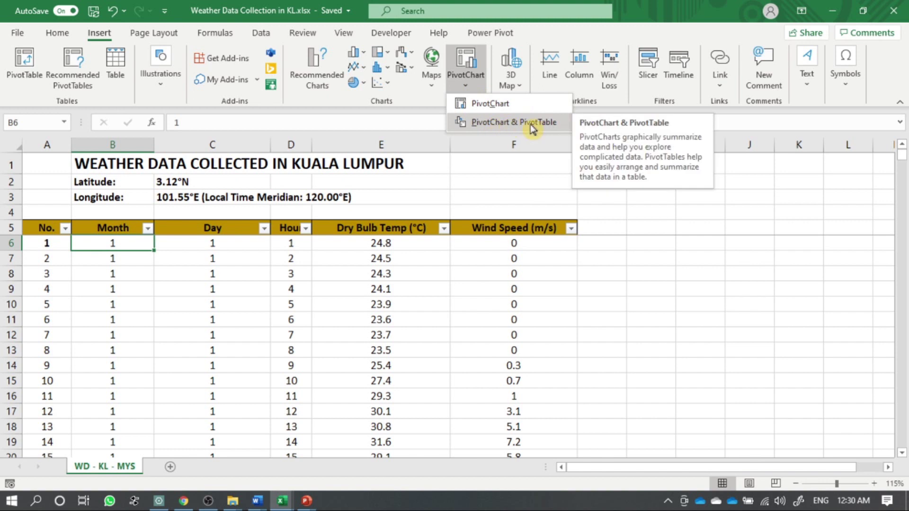
left_click(563, 126)
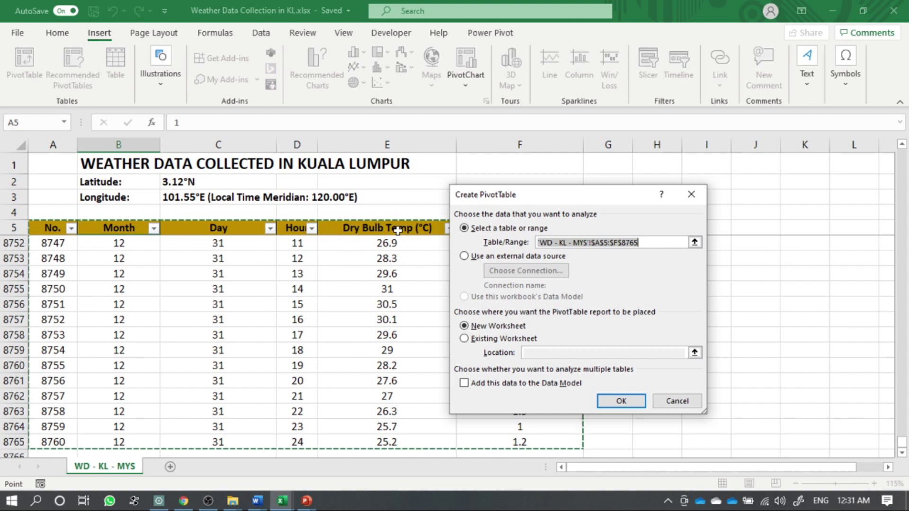
left_click(479, 326)
left_click(620, 401)
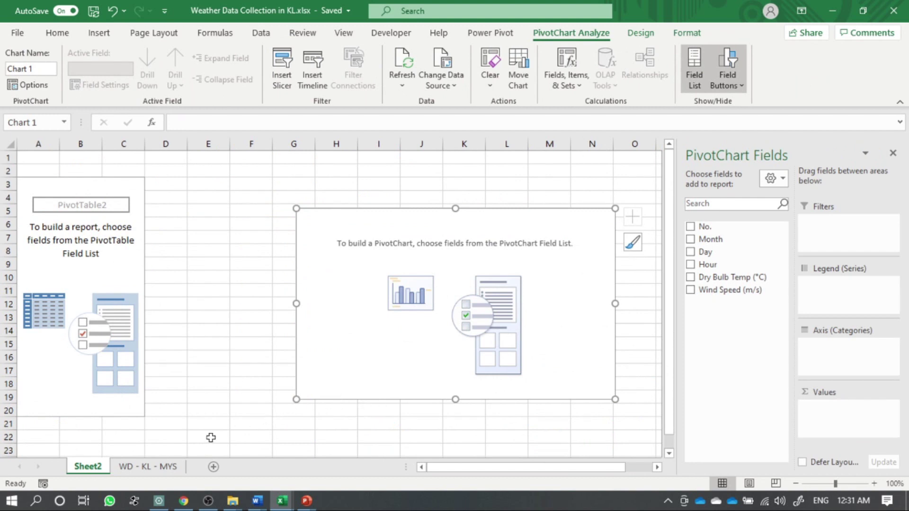
Rename the new pivot sheet as PT DBT and move the empty chart closer to the pivot table.
double_click(87, 466)
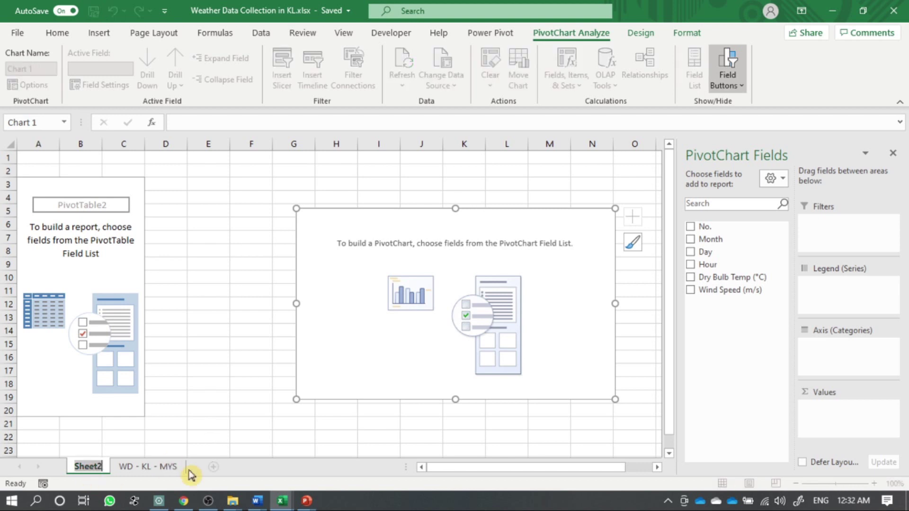
type("PT")
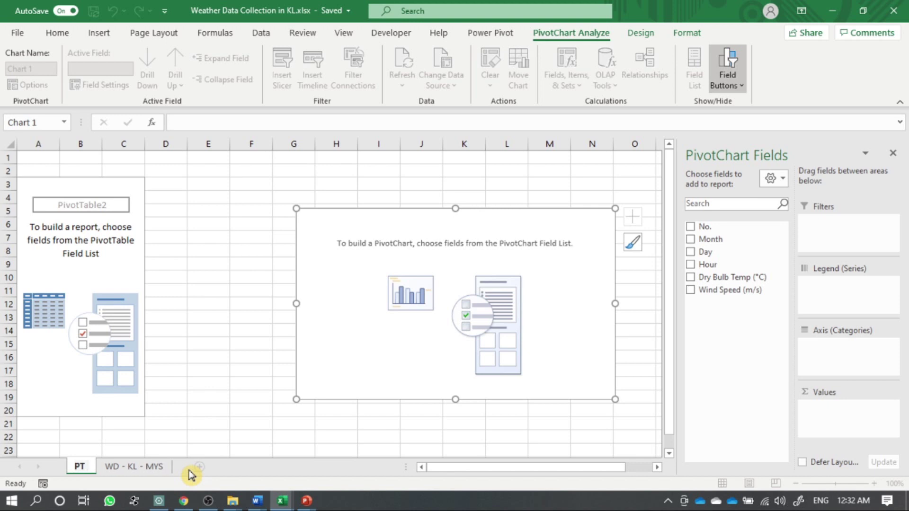
type(" d")
key("BackSpace")
type("DBT")
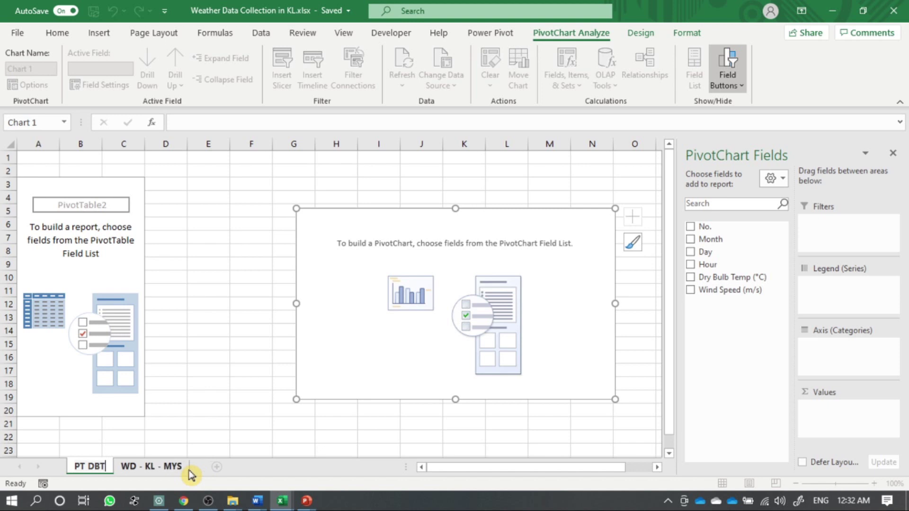
left_click_drag(355, 262, 223, 237)
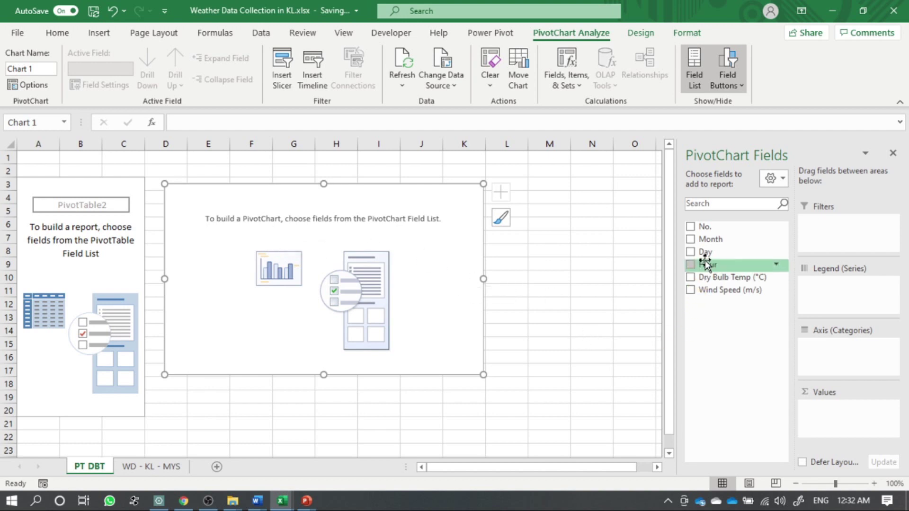
Assign Hour to the chart's Axis (Categories) and Dry Bulb Temp (°C) to its Values.
mouse_move(706, 266)
left_mouse_down()
mouse_move(695, 283)
mouse_move(706, 256)
mouse_move(758, 299)
mouse_move(771, 325)
mouse_move(742, 279)
mouse_move(717, 266)
mouse_move(781, 341)
mouse_move(839, 348)
left_mouse_up()
left_click(838, 347)
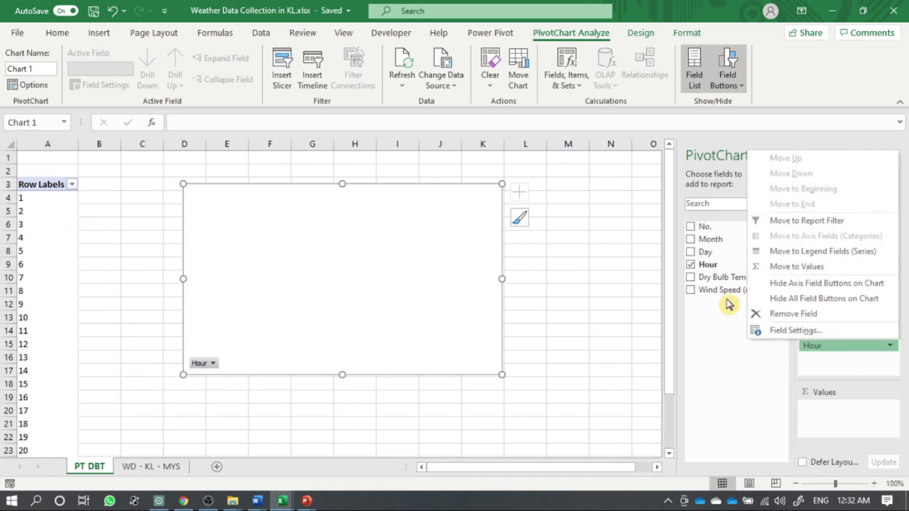
left_click(712, 279)
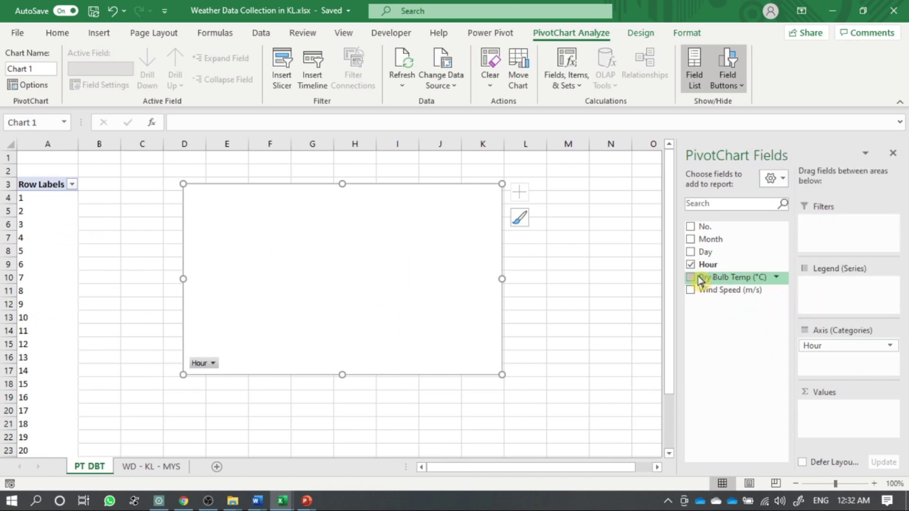
mouse_move(709, 278)
left_mouse_down()
mouse_move(837, 425)
mouse_move(843, 415)
left_mouse_up()
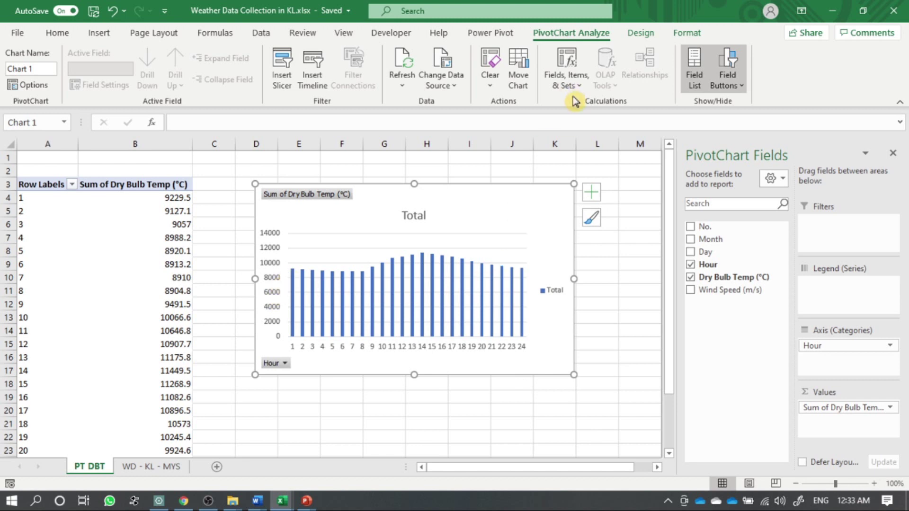
Change the pivot chart's type from Clustered Column to Line with Markers.
left_click(641, 33)
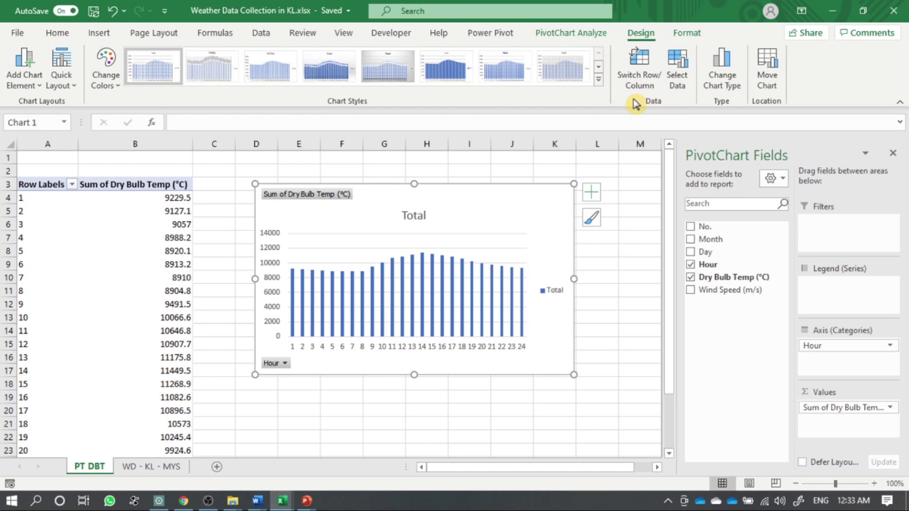
left_click(721, 78)
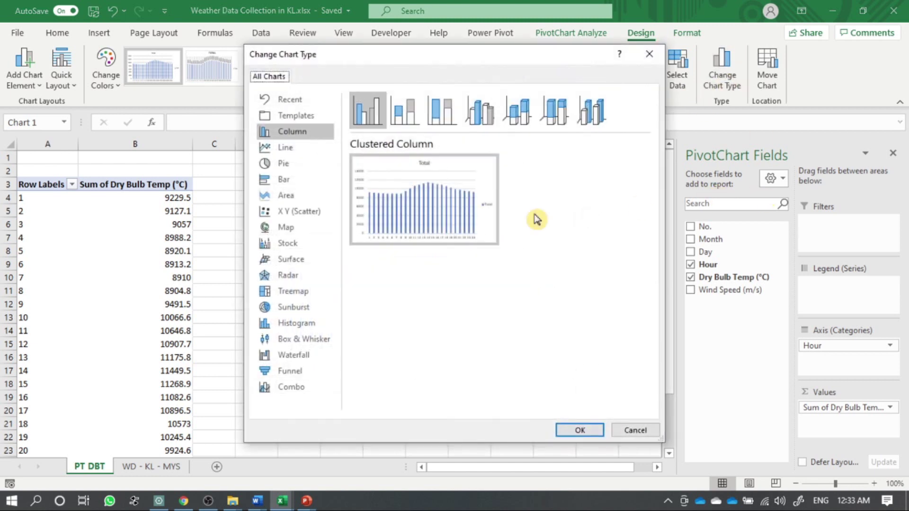
left_click(307, 150)
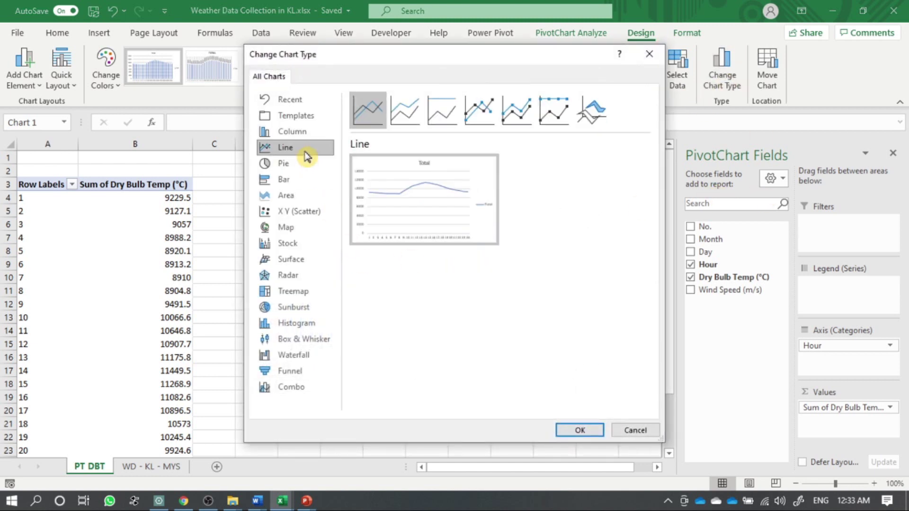
left_click(485, 111)
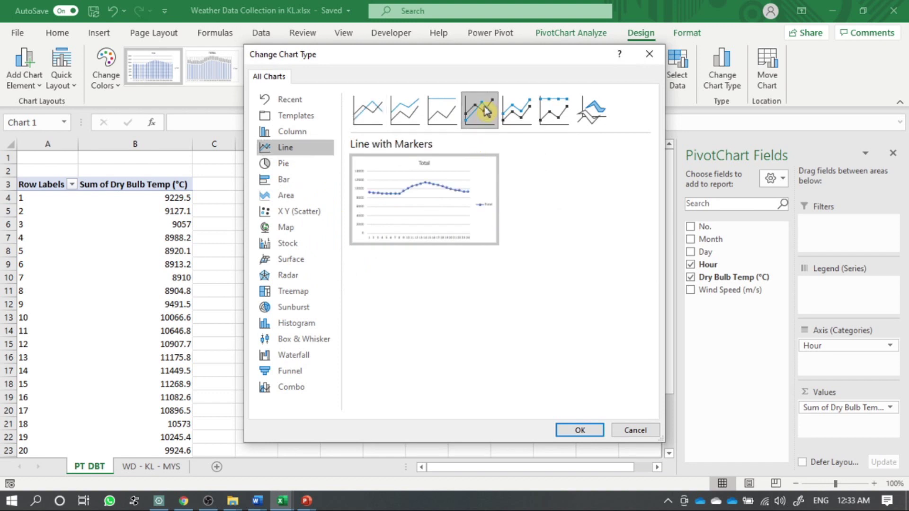
left_click(581, 430)
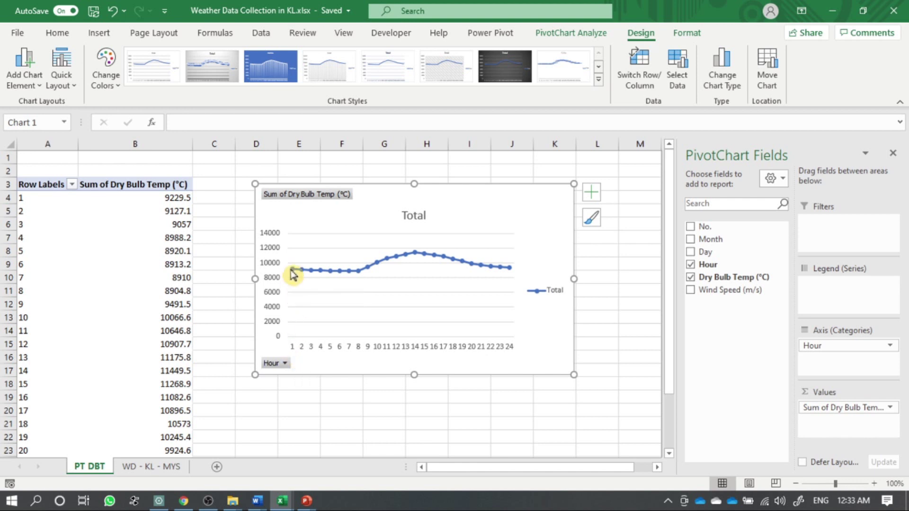
Set the Dry Bulb Temp (°C) value field to be summarized by Average.
mouse_move(293, 274)
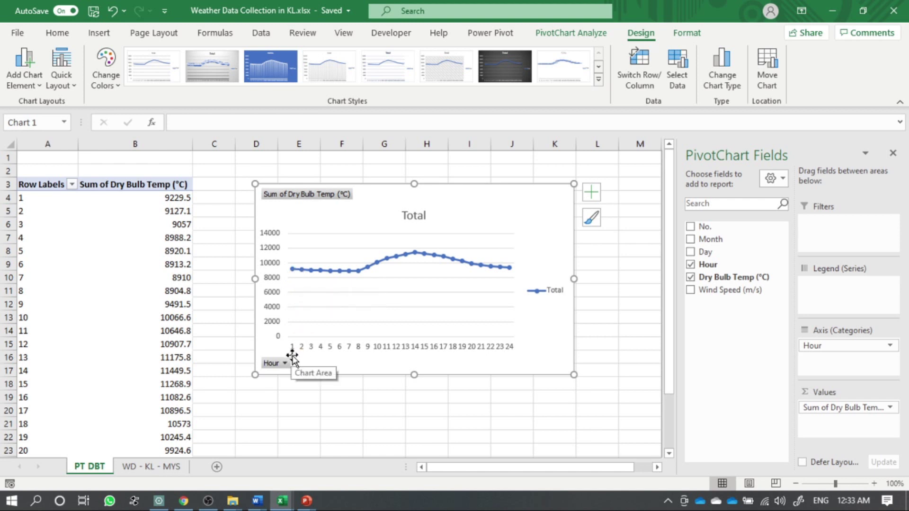
left_click(826, 406)
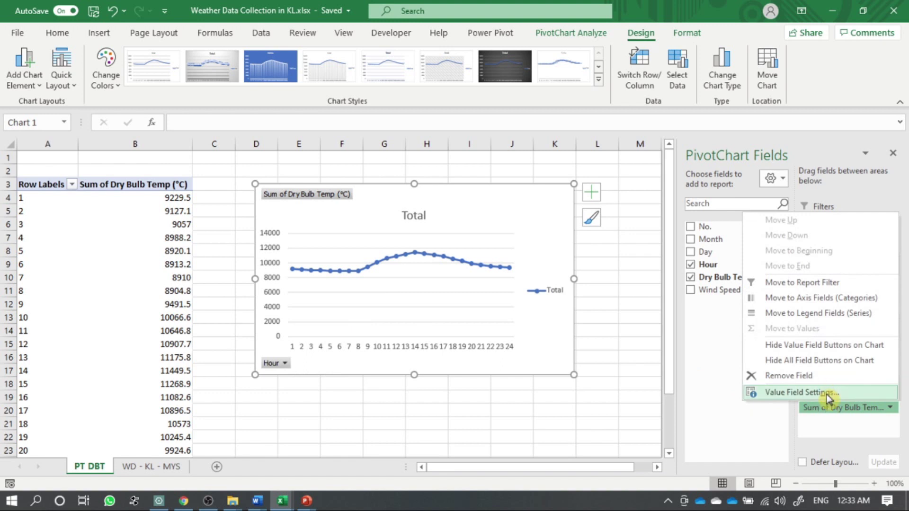
left_click(831, 407)
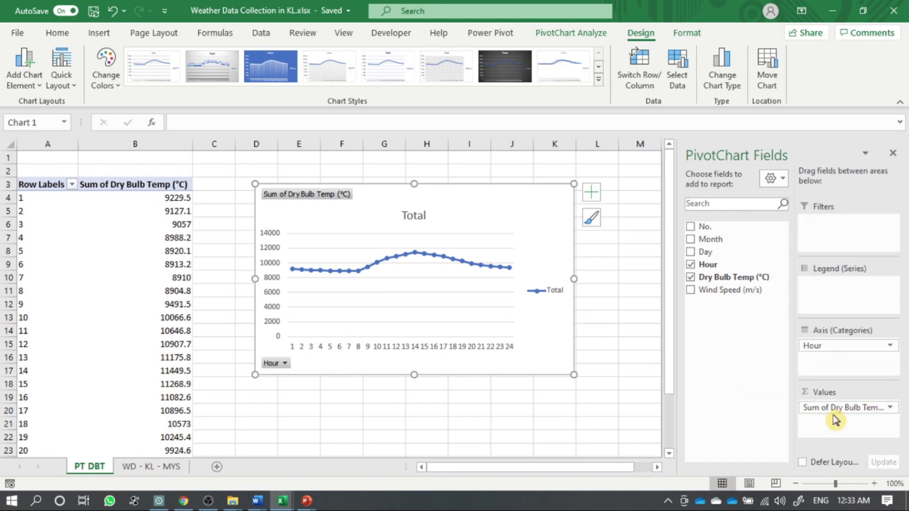
left_click(832, 408)
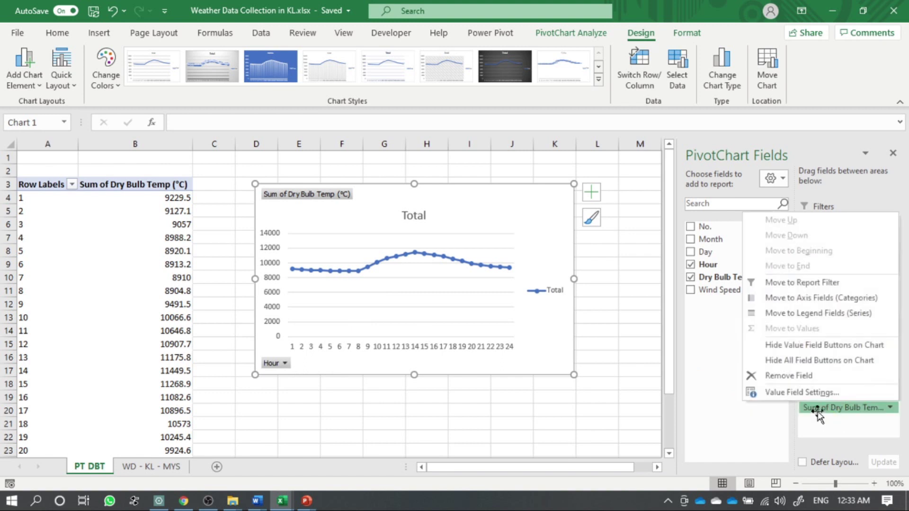
left_click(804, 394)
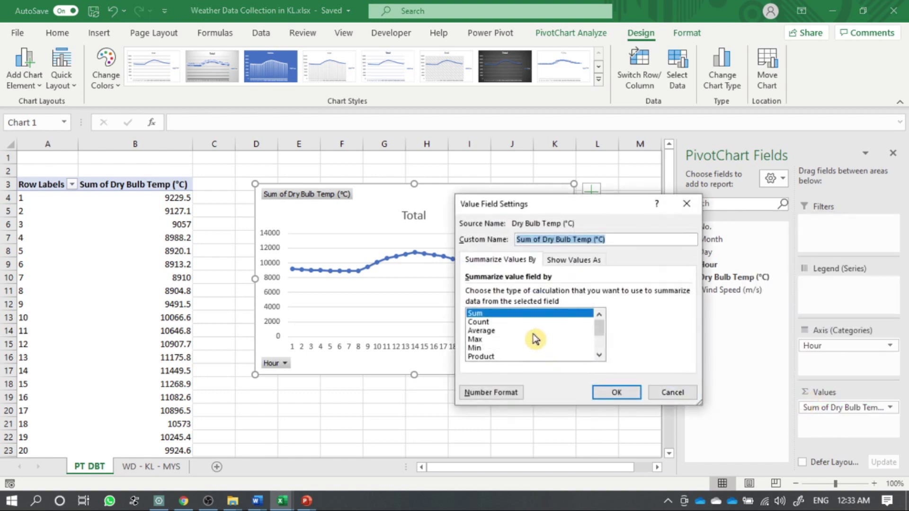
left_click(538, 331)
left_click(612, 386)
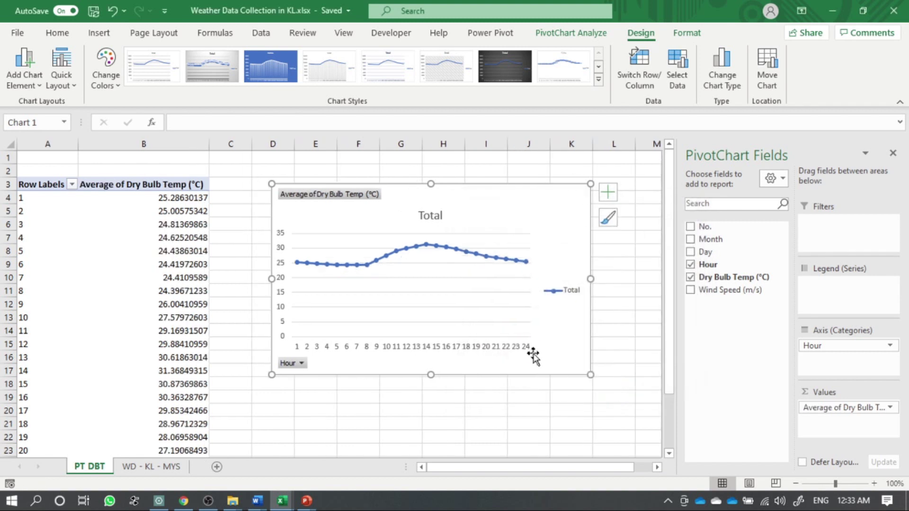
Add Dry Bulb Temp (°C) to the Values a second time and summarize this second field by Max.
left_click(813, 410)
left_click_drag(720, 277, 847, 424)
left_click(855, 425)
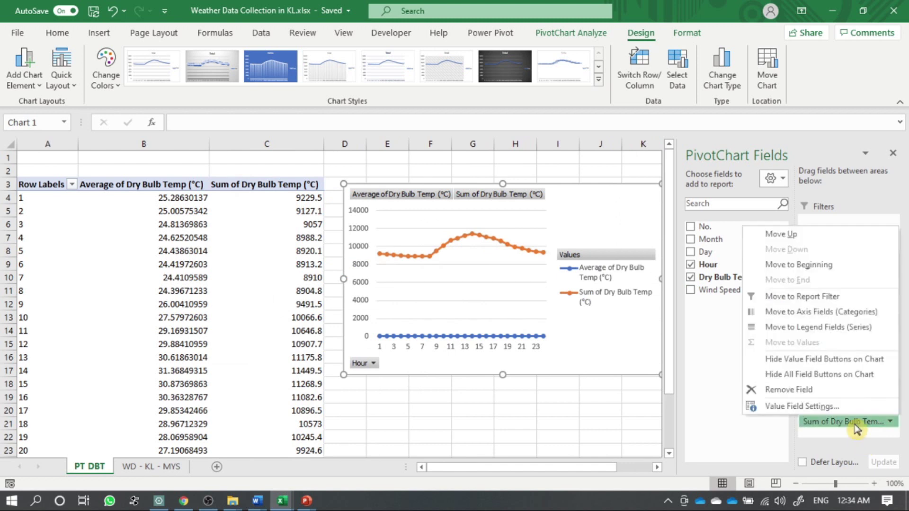
left_click(846, 423)
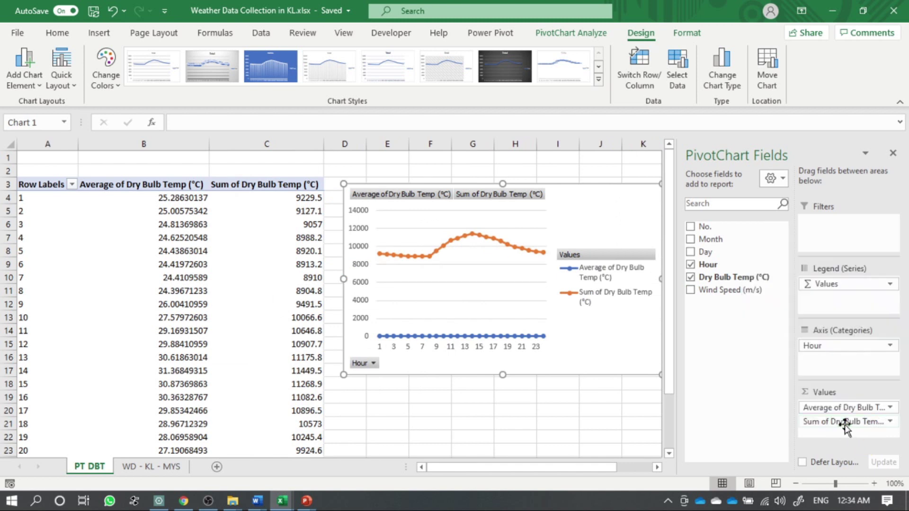
left_click(841, 422)
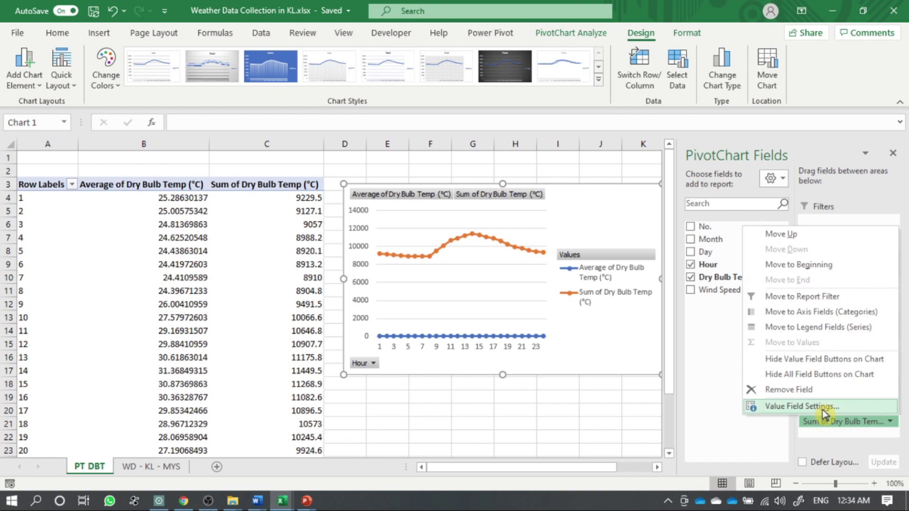
left_click(823, 408)
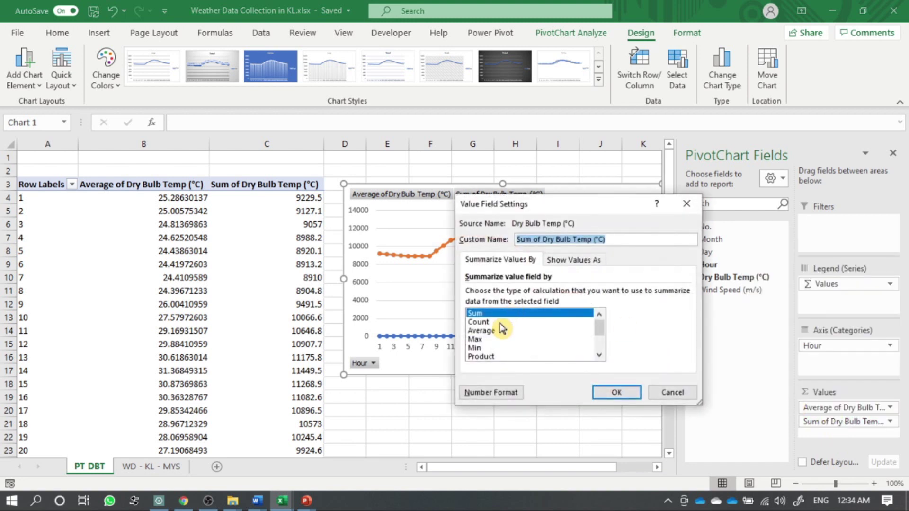
left_click(501, 339)
left_click(616, 392)
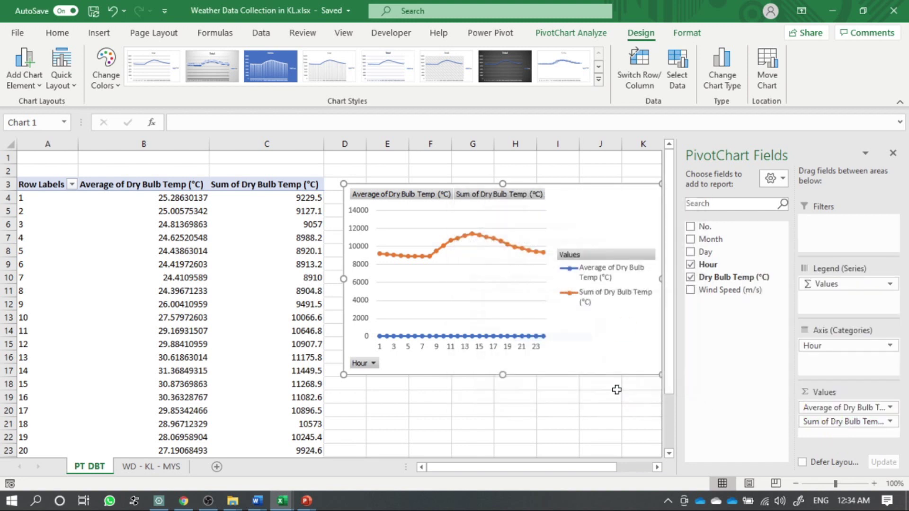
Add Dry Bulb Temp (°C) to the Values a third time, summarize it by Min, and move the chart over the pivot table's columns.
left_click_drag(700, 277, 815, 434)
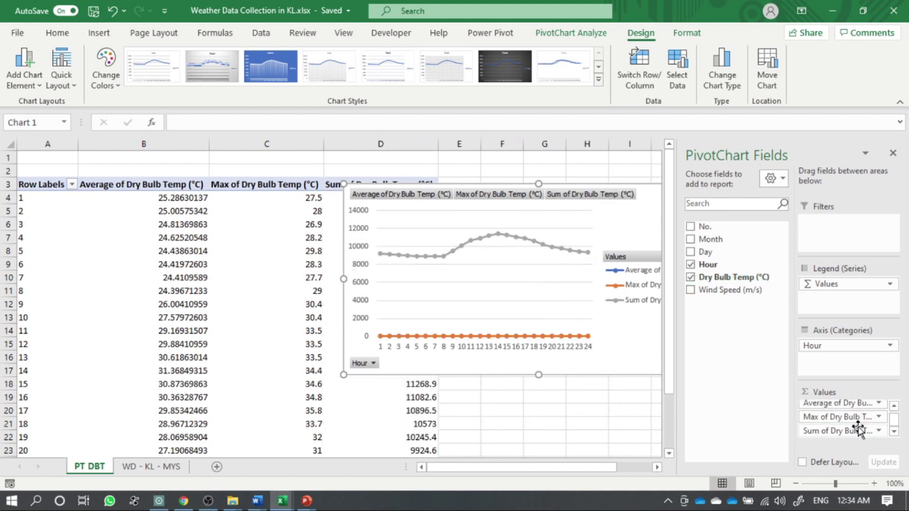
left_click(851, 436)
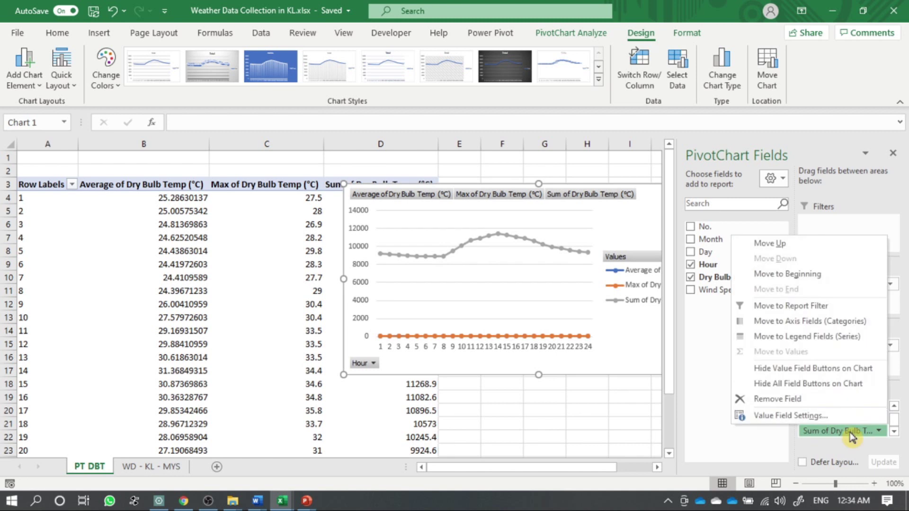
left_click(826, 415)
left_click(511, 348)
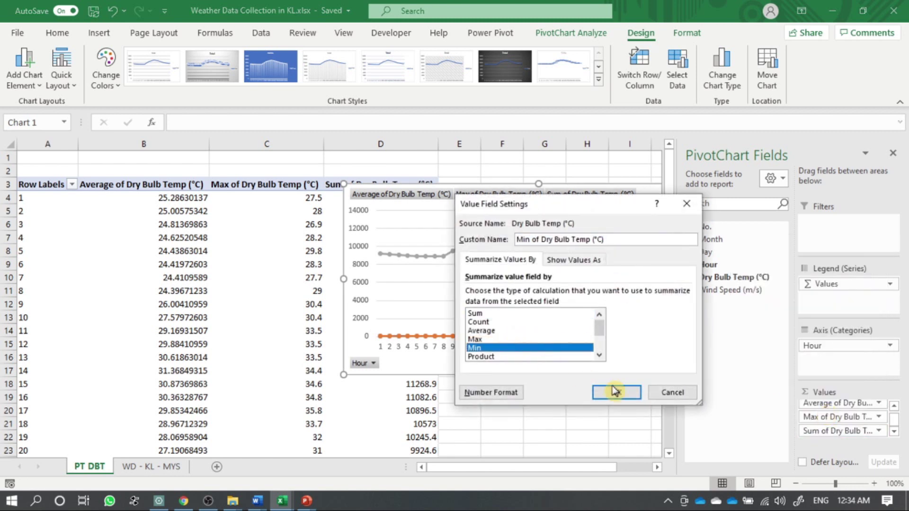
left_click(616, 392)
left_click_drag(611, 375, 429, 374)
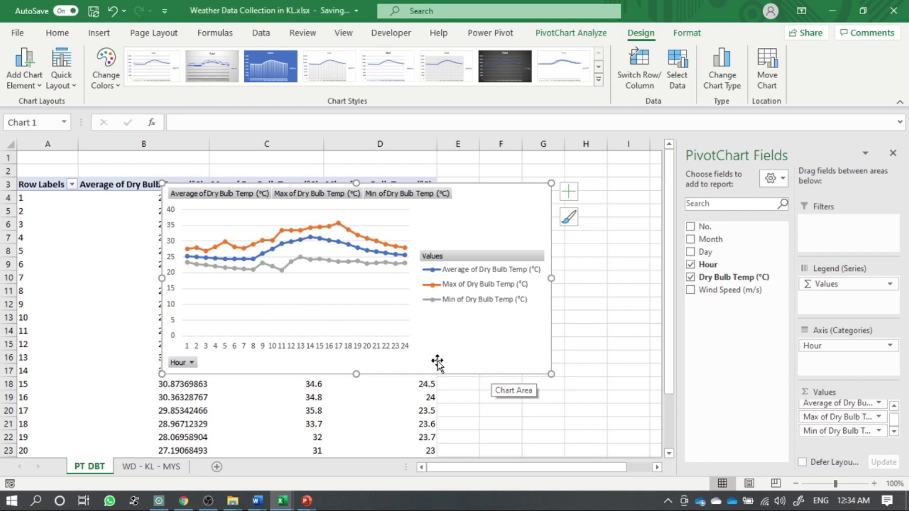
Set the minimum bound of the chart's vertical axis to 20.
left_click(175, 307)
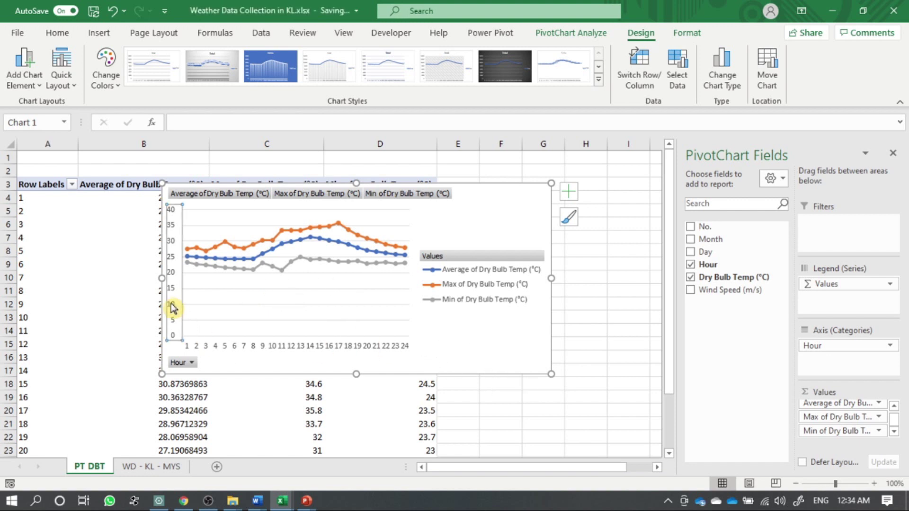
right_click(175, 268)
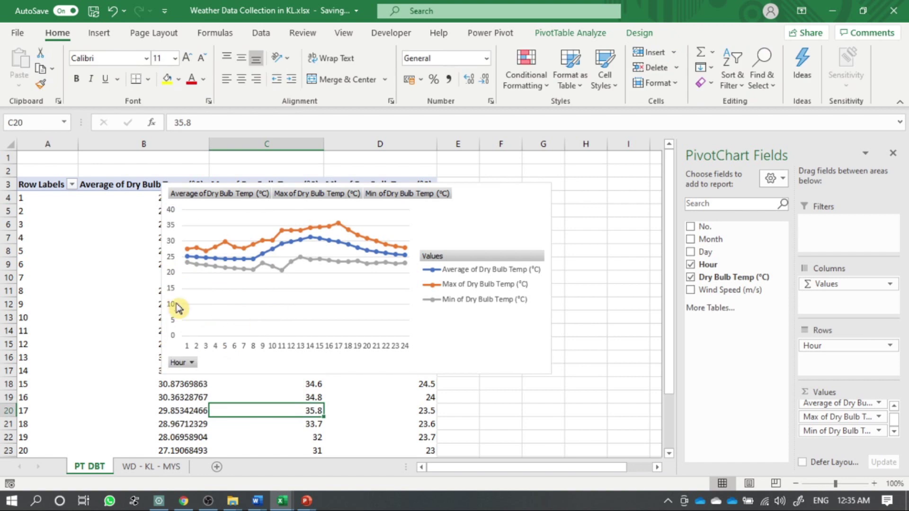
left_click(175, 297)
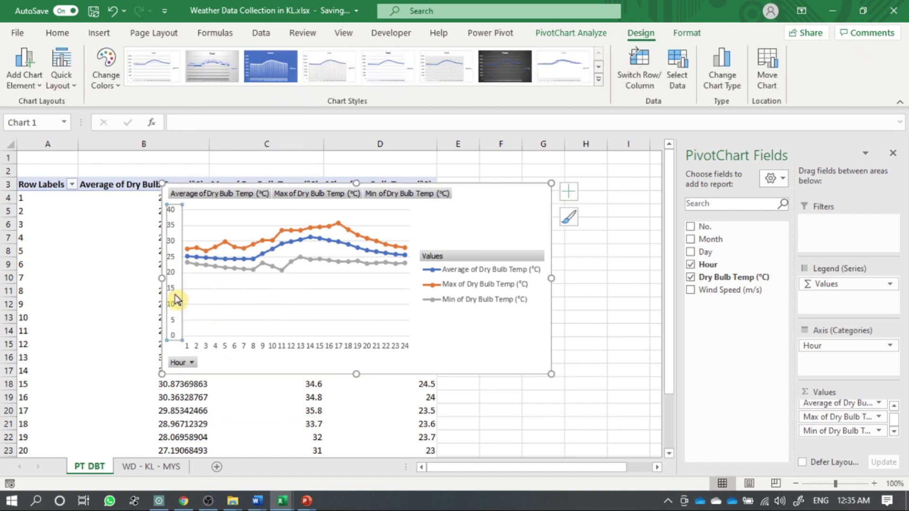
right_click(176, 299)
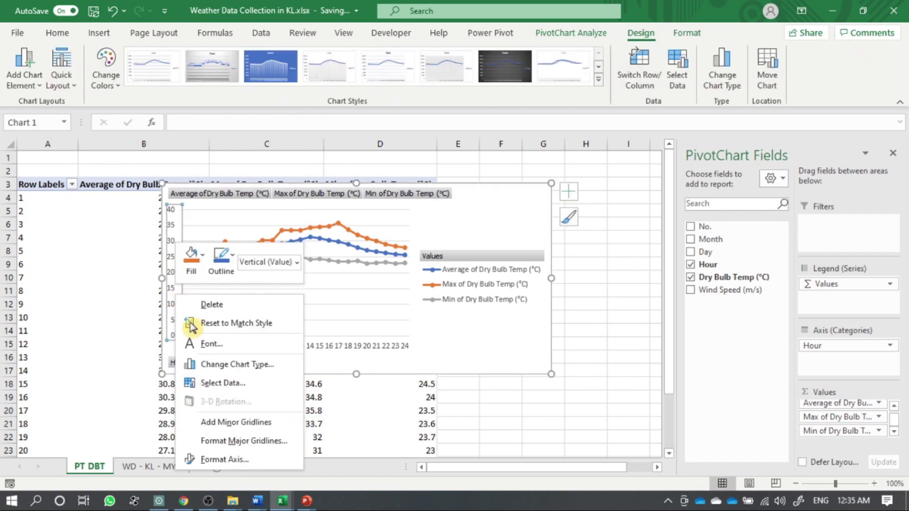
left_click(249, 468)
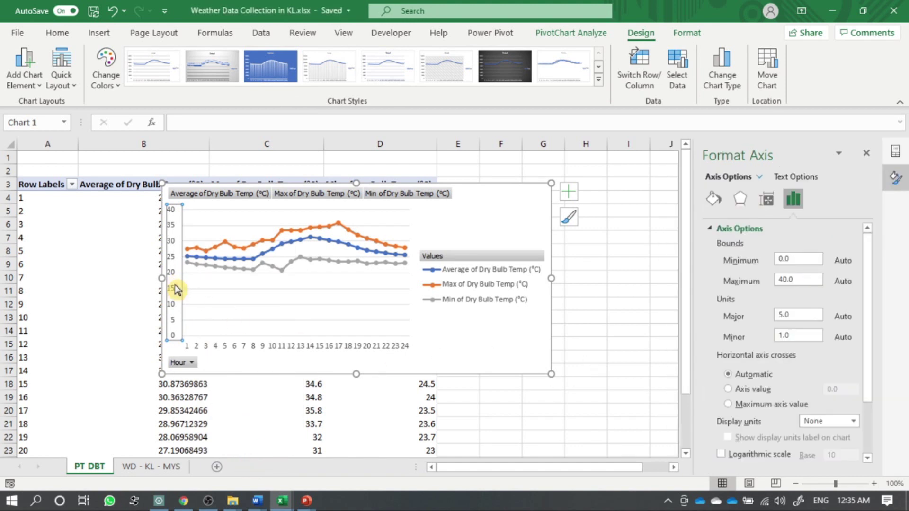
scroll(175, 283, "up", 3)
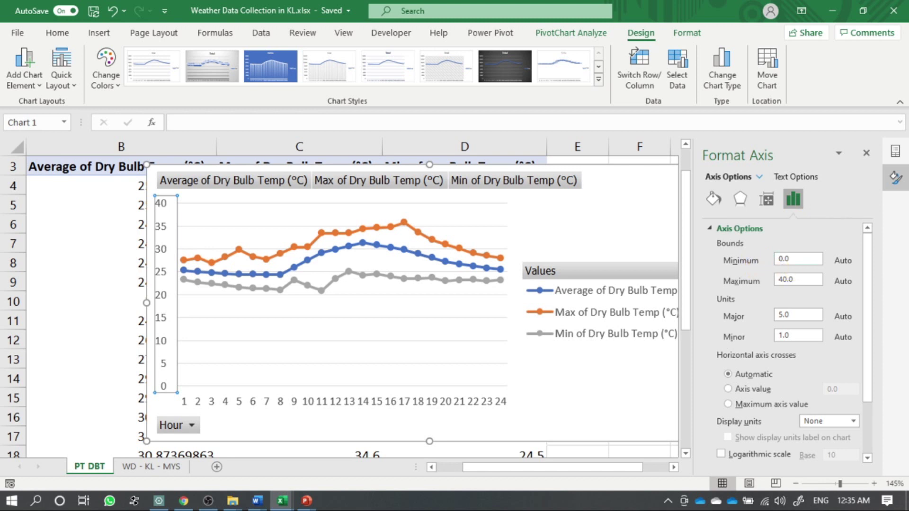
left_click(743, 263)
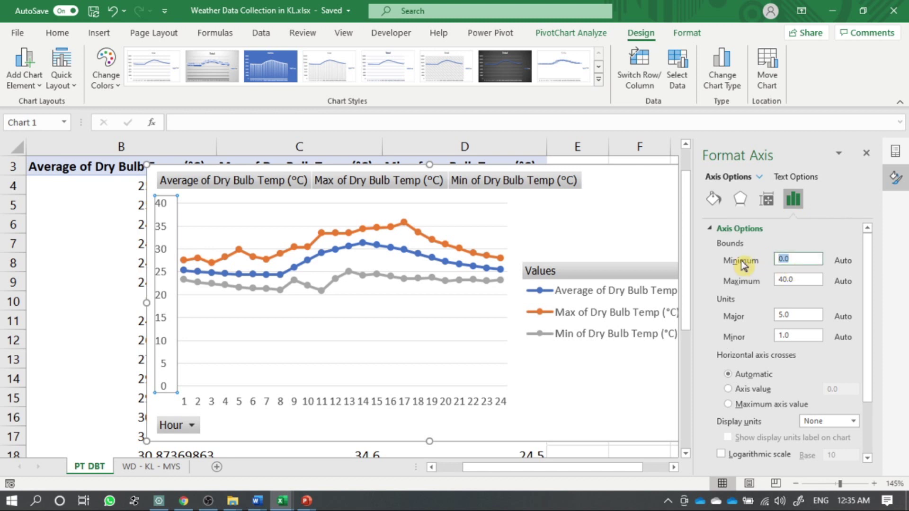
type("20")
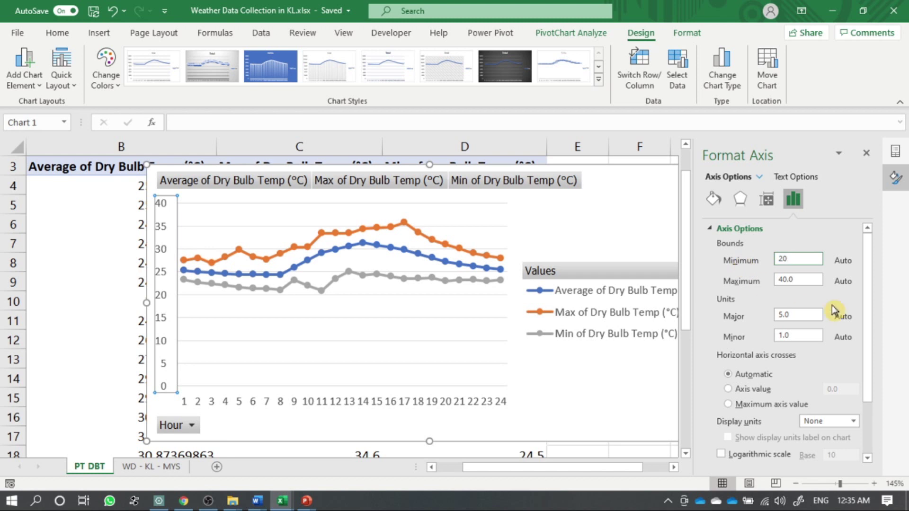
left_click(801, 281)
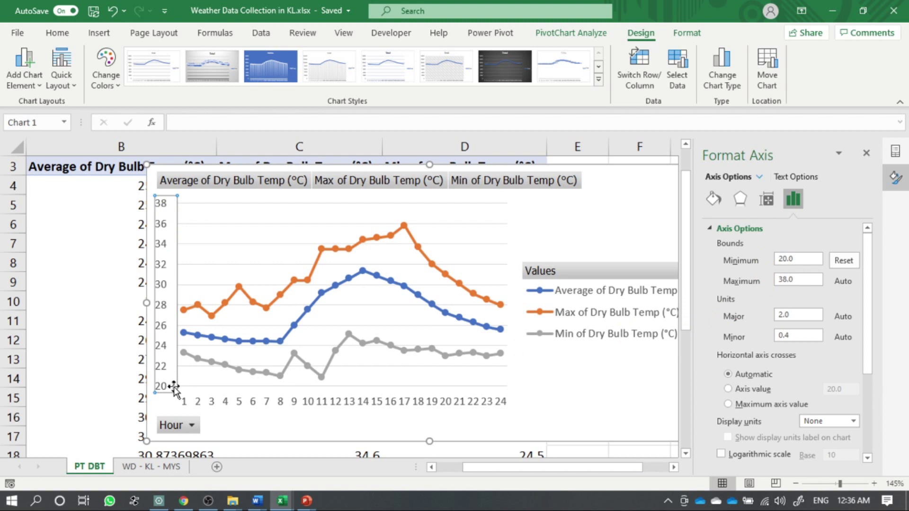
Switch the horizontal Hour axis's interval between labels from Automatic to a specified interval unit.
left_click(204, 406)
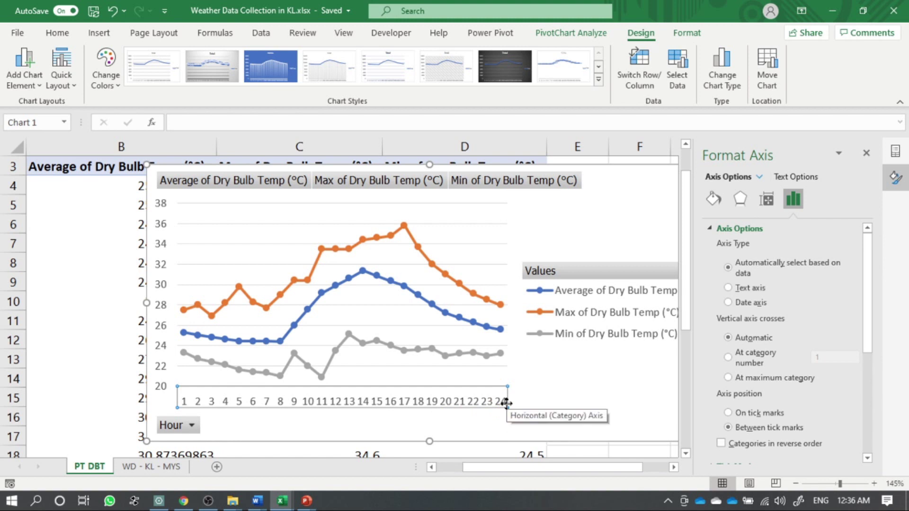
left_click(436, 398)
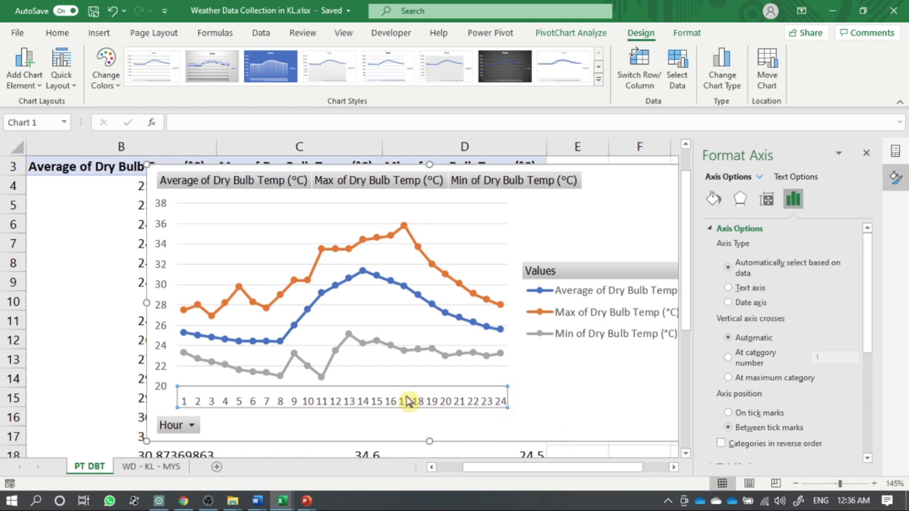
left_click(795, 199)
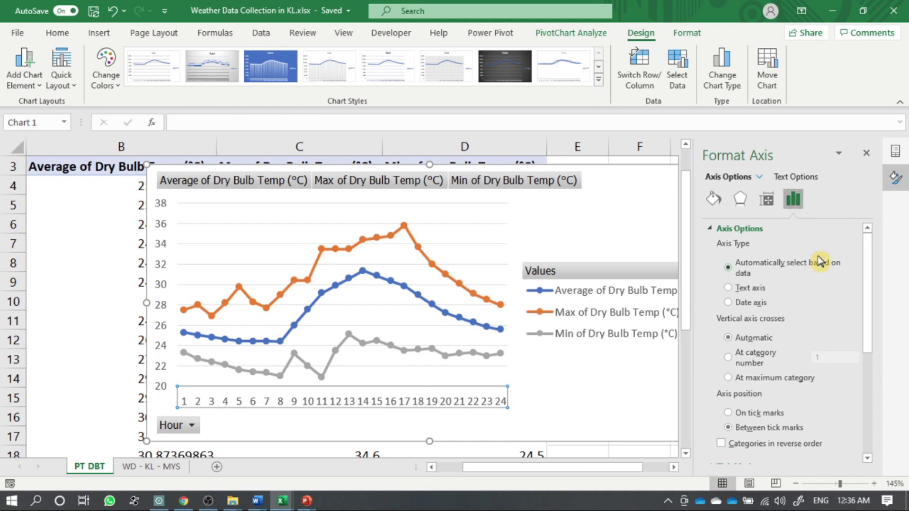
scroll(791, 265, "down", 5)
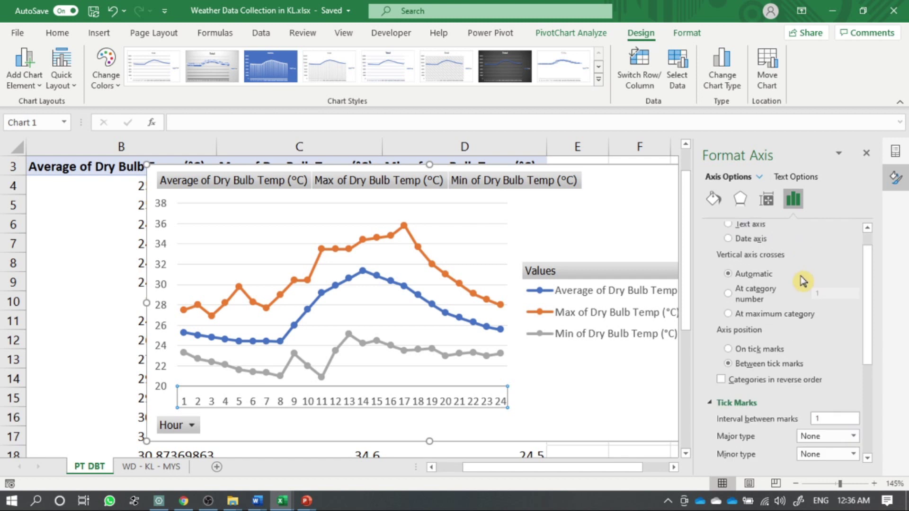
scroll(781, 316, "down", 2)
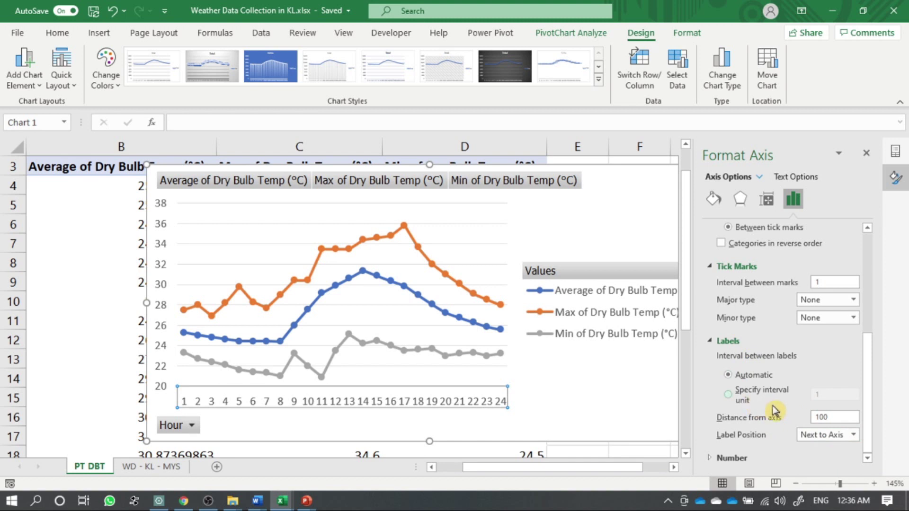
left_click(753, 395)
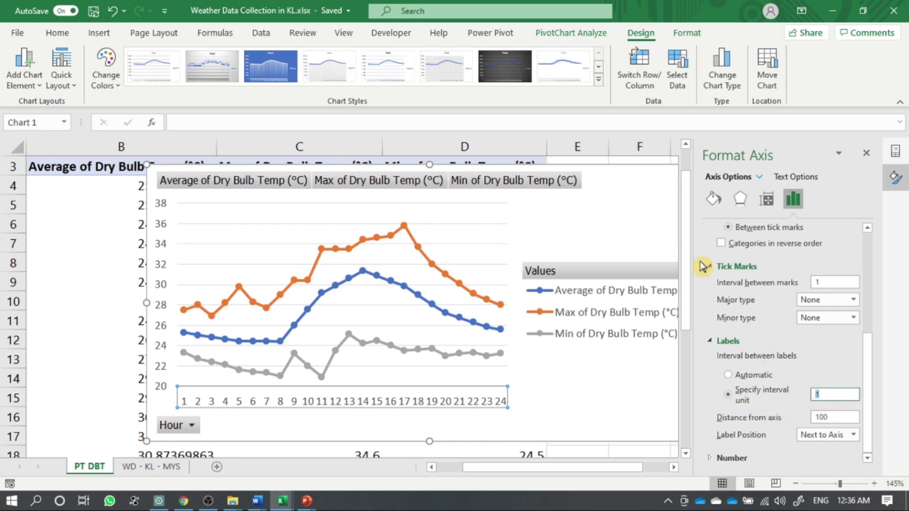
Set the interval between tick marks on the horizontal Hour axis to 2.
left_click(726, 269)
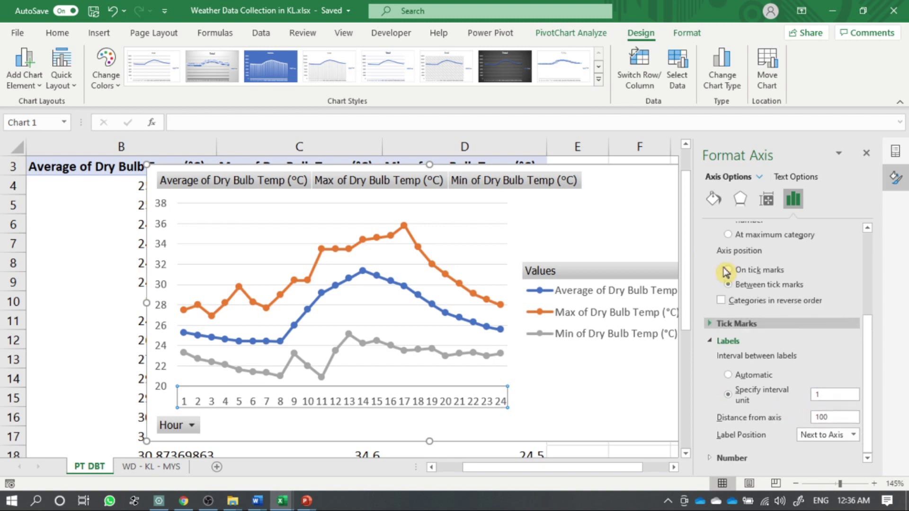
left_click(746, 322)
left_click(833, 342)
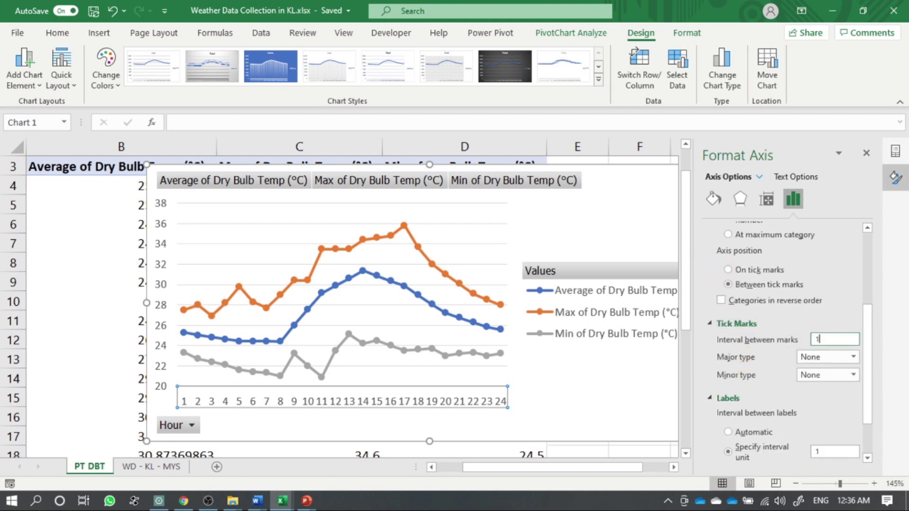
type("2")
left_click(835, 451)
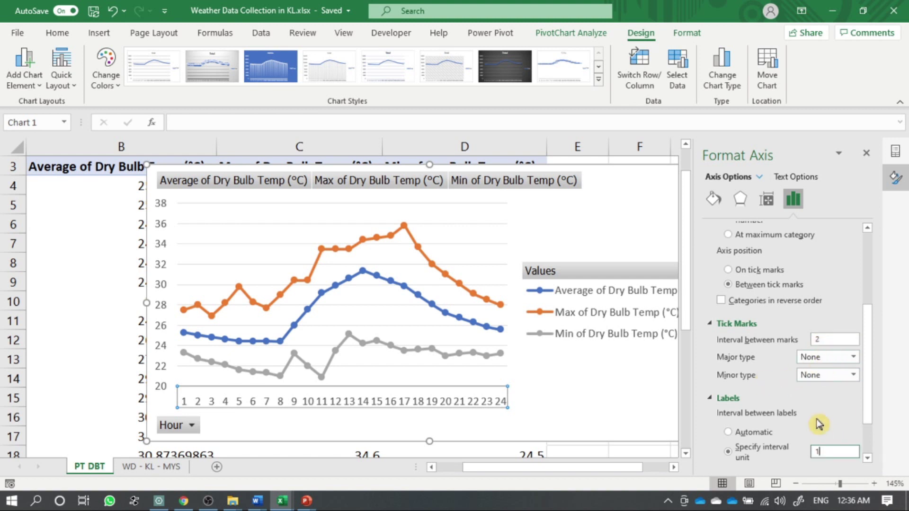
left_click(828, 339)
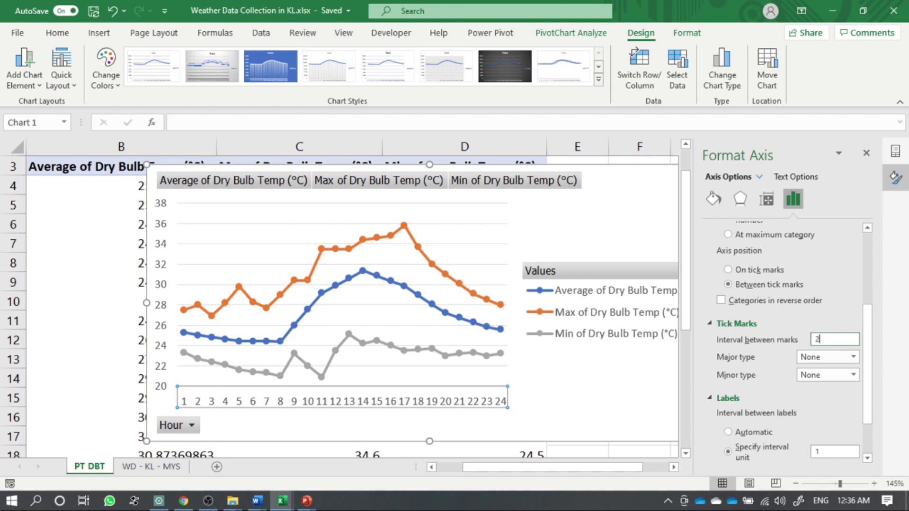
scroll(767, 339, "down", 1)
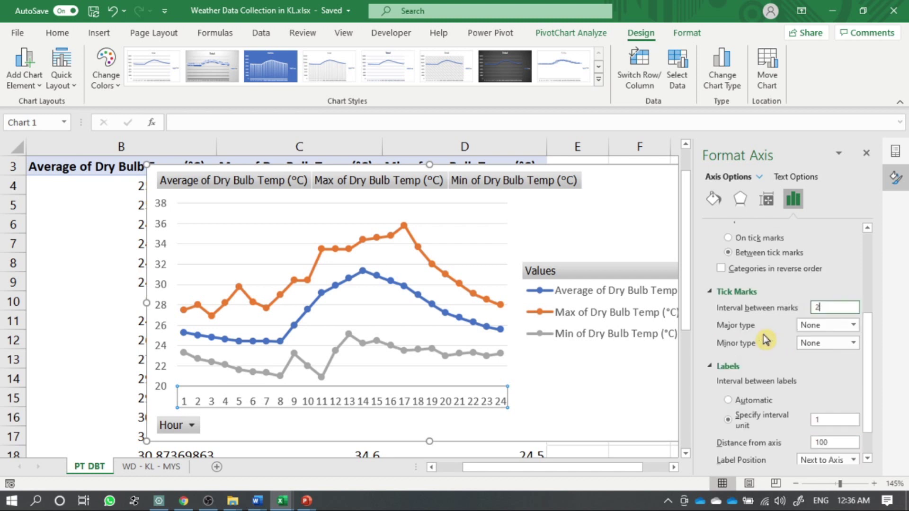
left_click(457, 399)
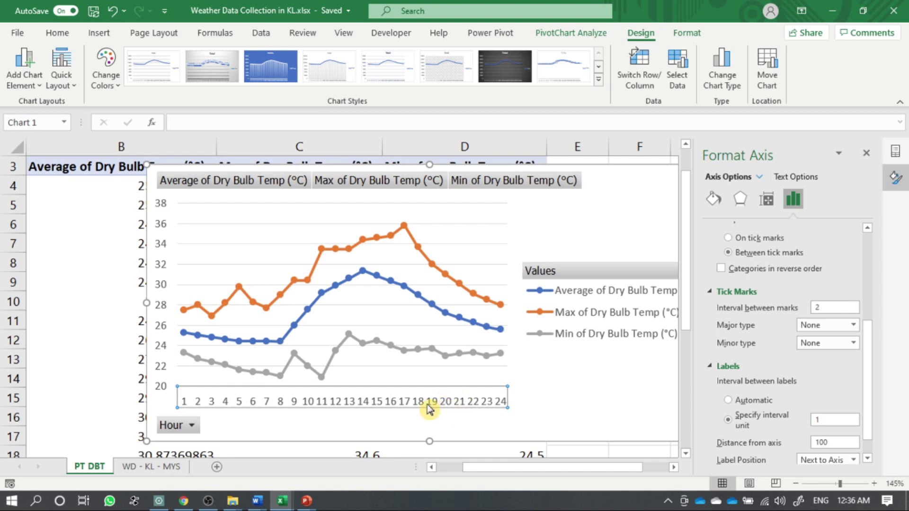
Return the Hour axis's tick-mark interval to 1 and set its label interval unit to 2.
left_click(817, 419)
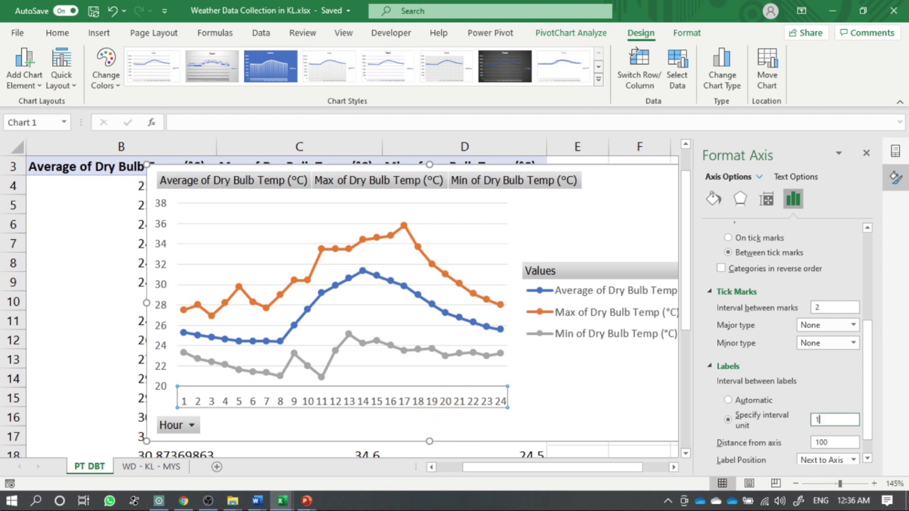
left_click(815, 307)
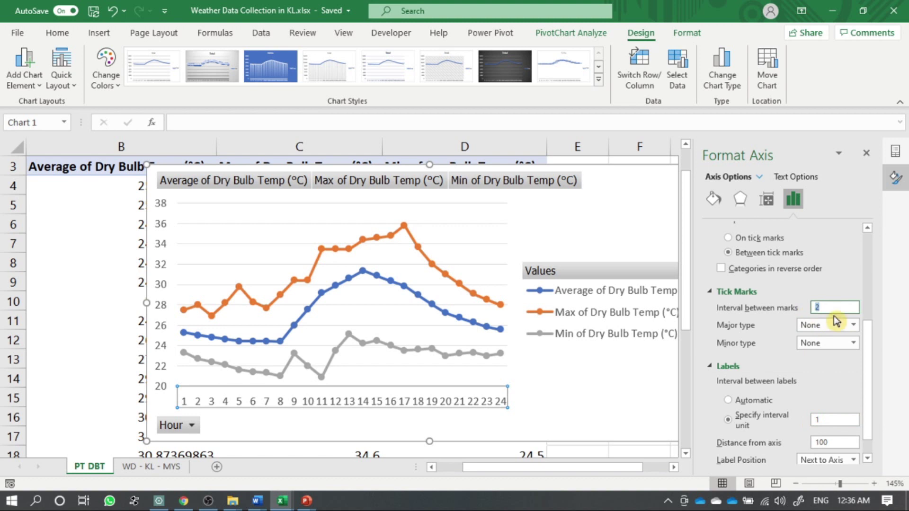
type("1")
left_click(817, 420)
type("2")
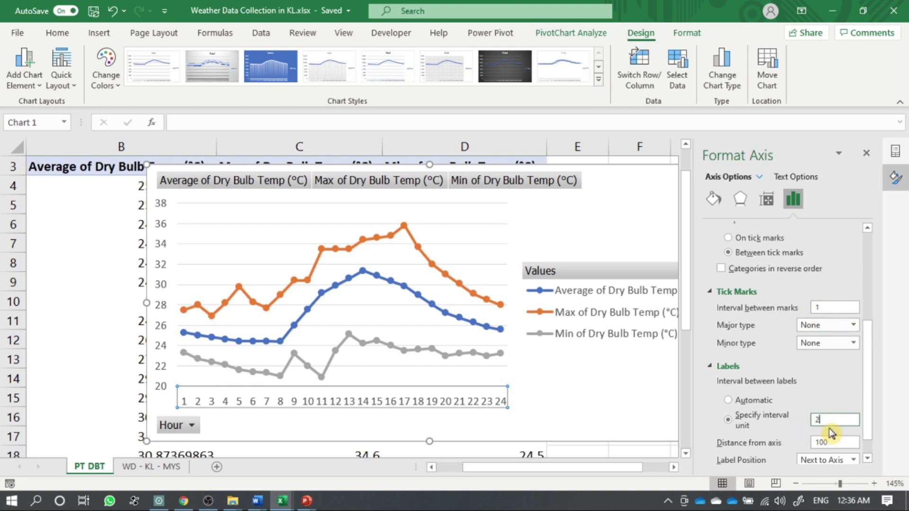
key("Return")
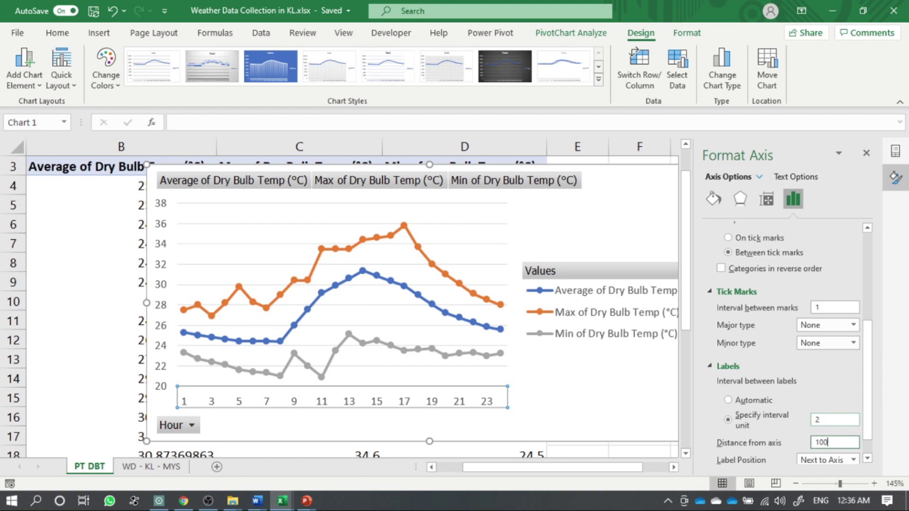
Set the Hour axis's label interval unit back to 1.
left_click(819, 420)
type("1")
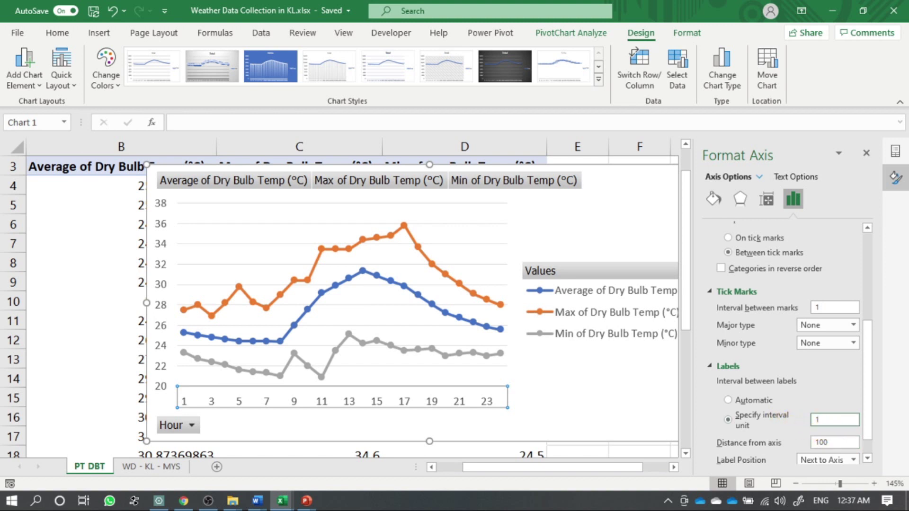
left_click(837, 308)
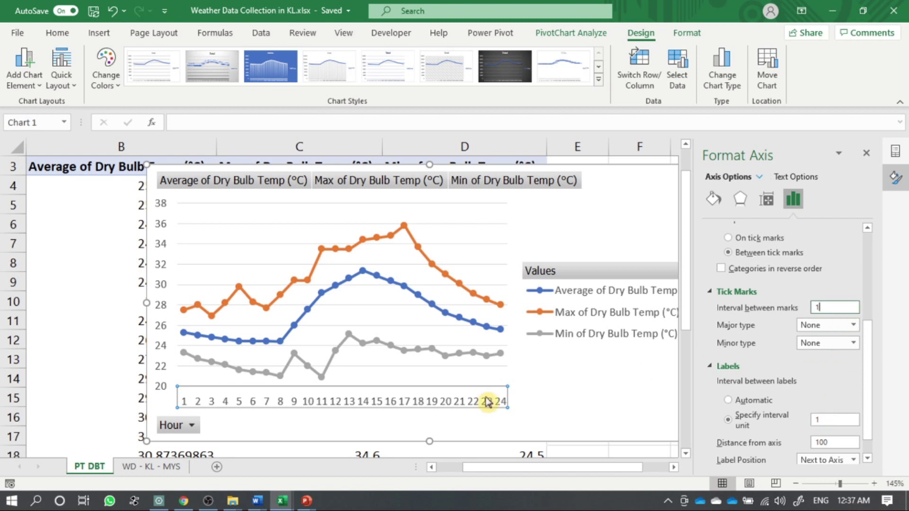
Reopen the format settings of the horizontal Hour axis and set its label interval unit to 2.
left_click(419, 405)
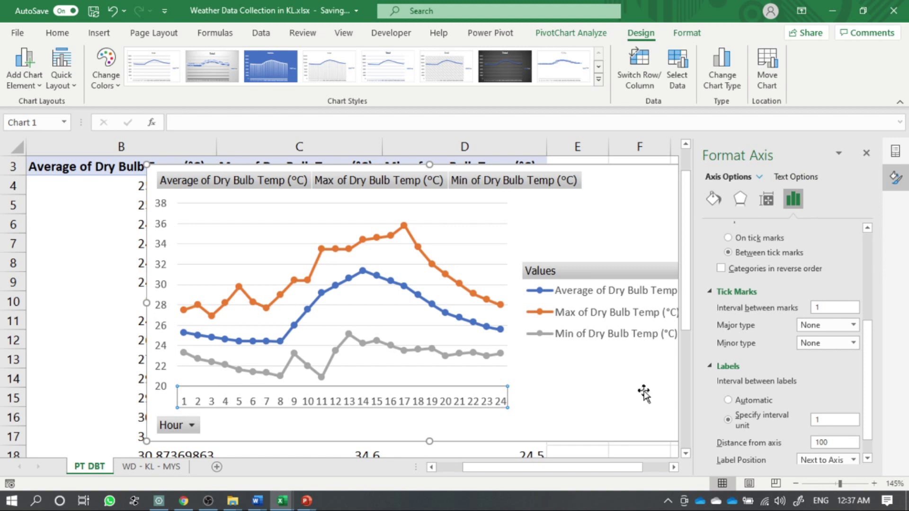
right_click(434, 401)
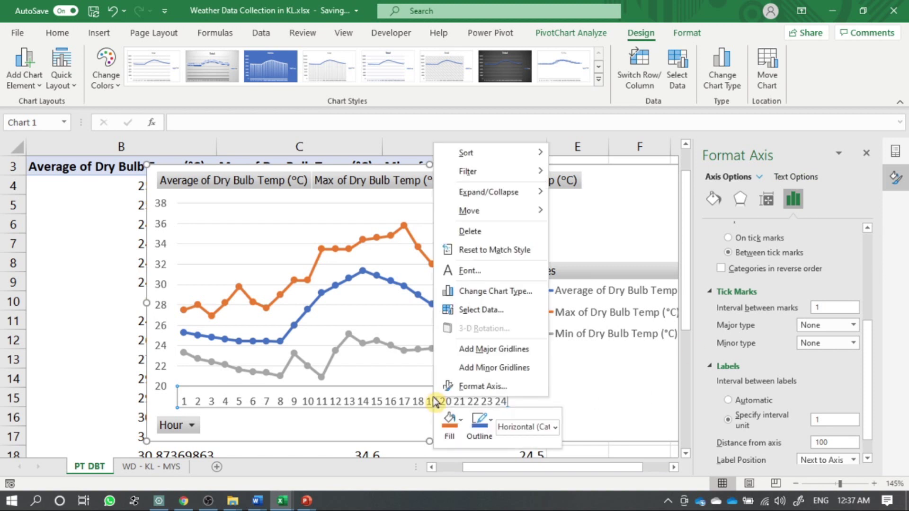
left_click(452, 387)
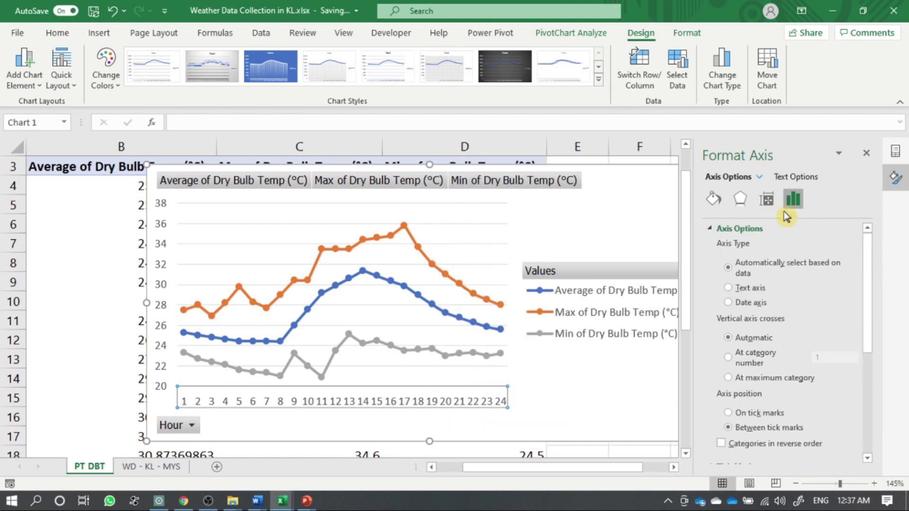
scroll(785, 294, "down", 5)
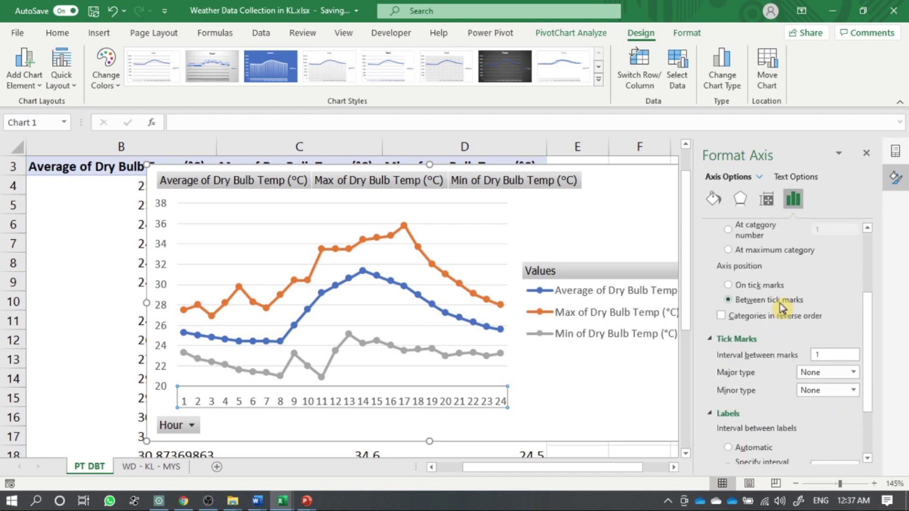
scroll(781, 310, "down", 3)
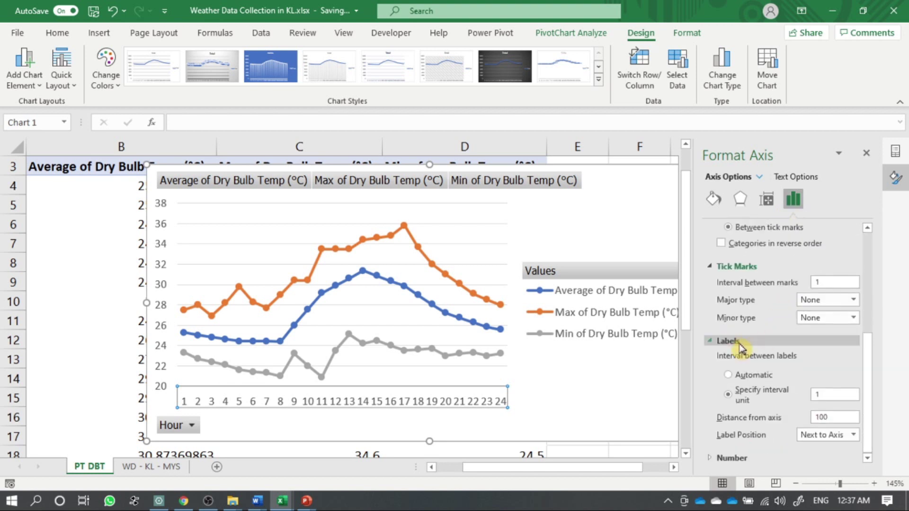
left_click(741, 350)
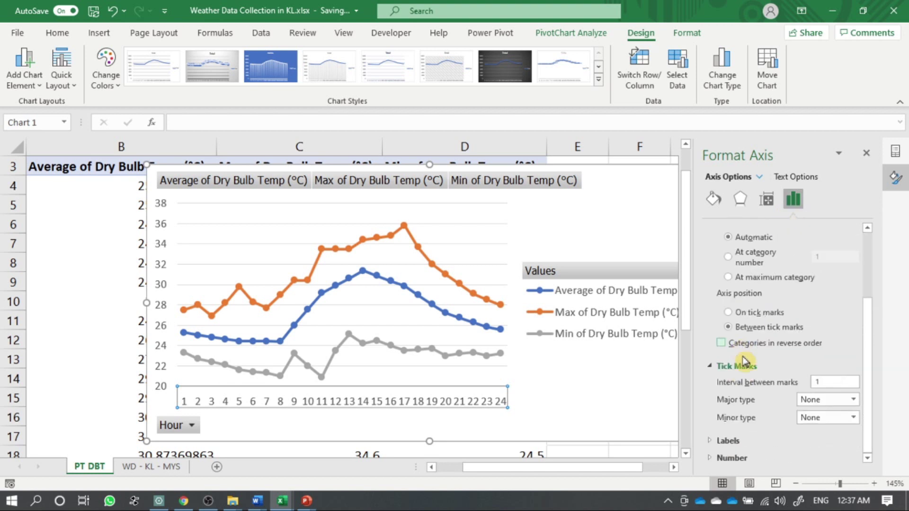
left_click(753, 447)
scroll(777, 393, "down", 1)
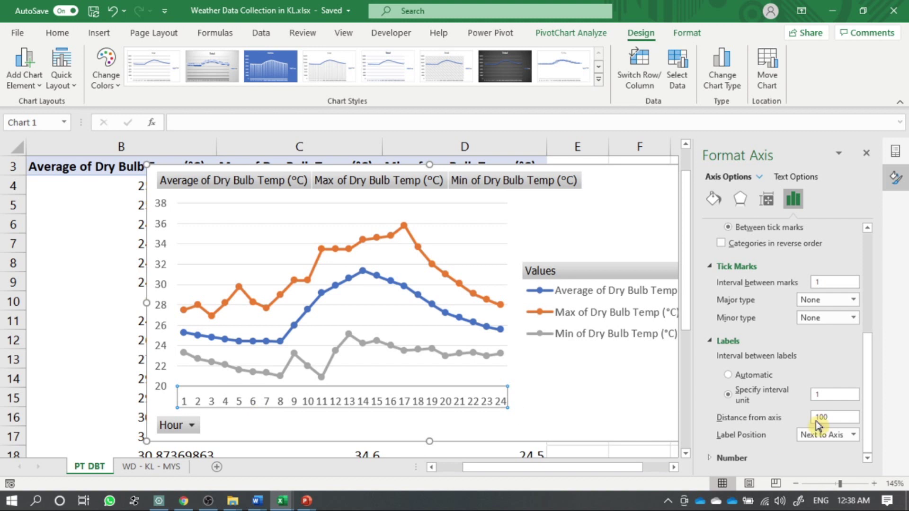
double_click(817, 395)
type("2")
left_click(844, 417)
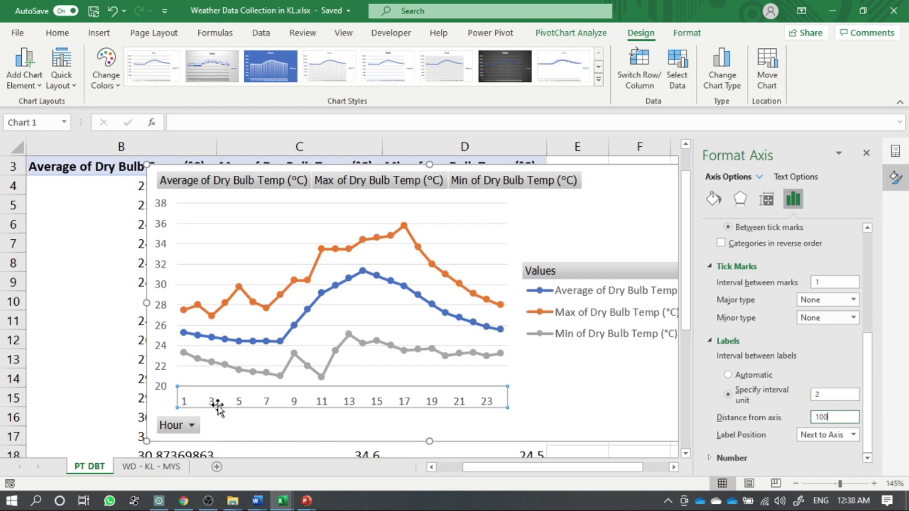
Try a label interval unit of 3 on the Hour axis and restore it to 2.
double_click(816, 394)
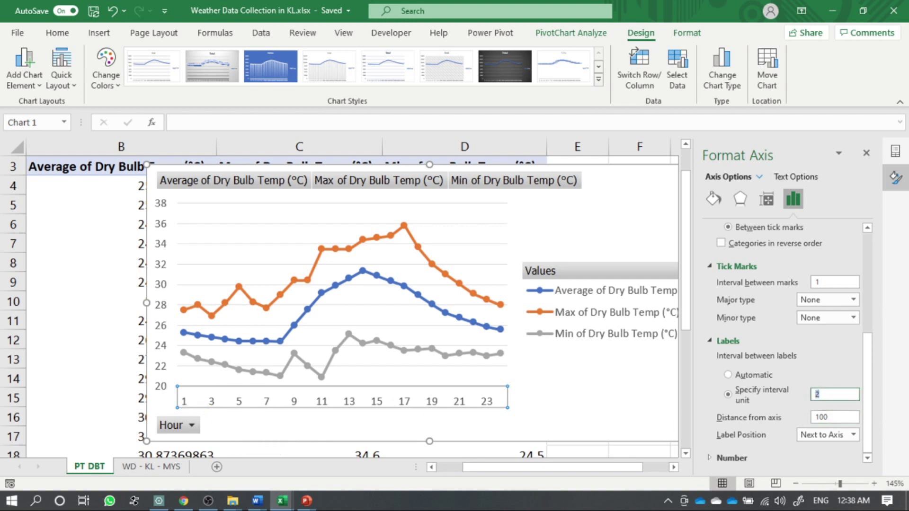
type("3")
key("Tab")
key("shift+Tab")
type("2")
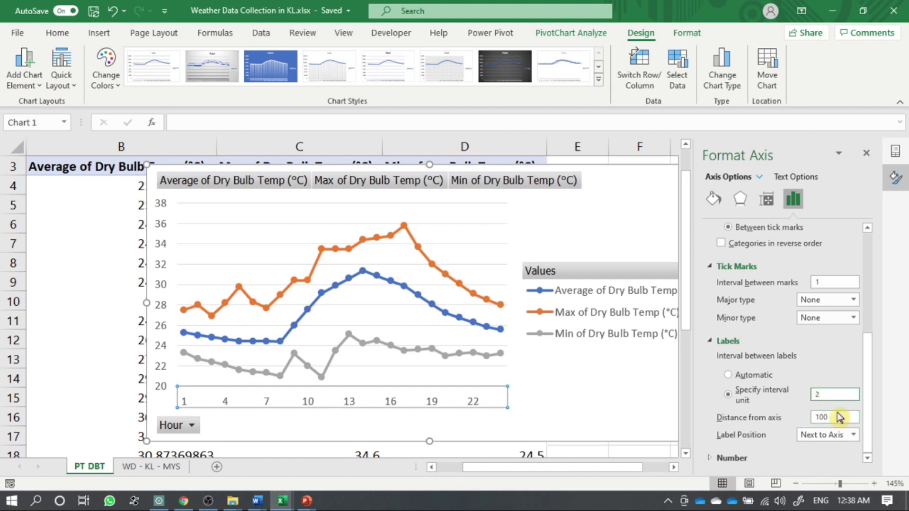
key("Tab")
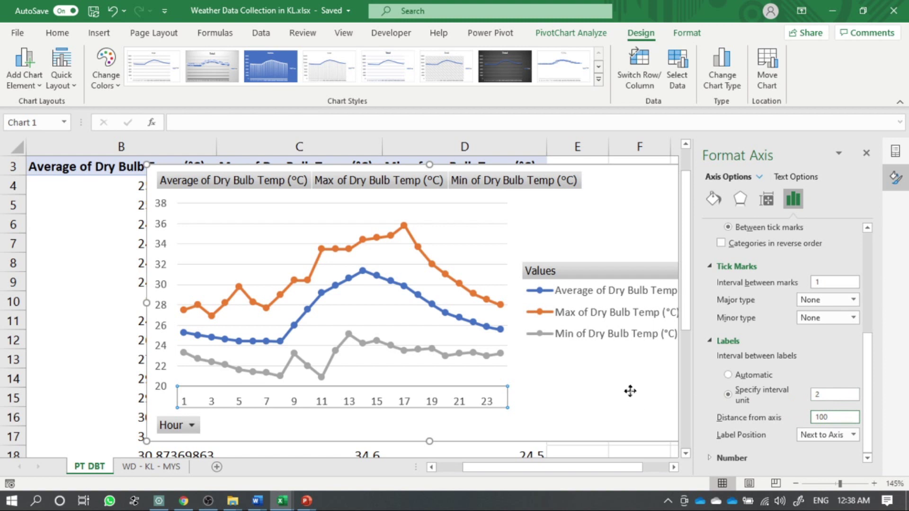
Add a chart title above the dry bulb temperature line chart.
left_click(609, 395)
scroll(609, 395, "down", 2)
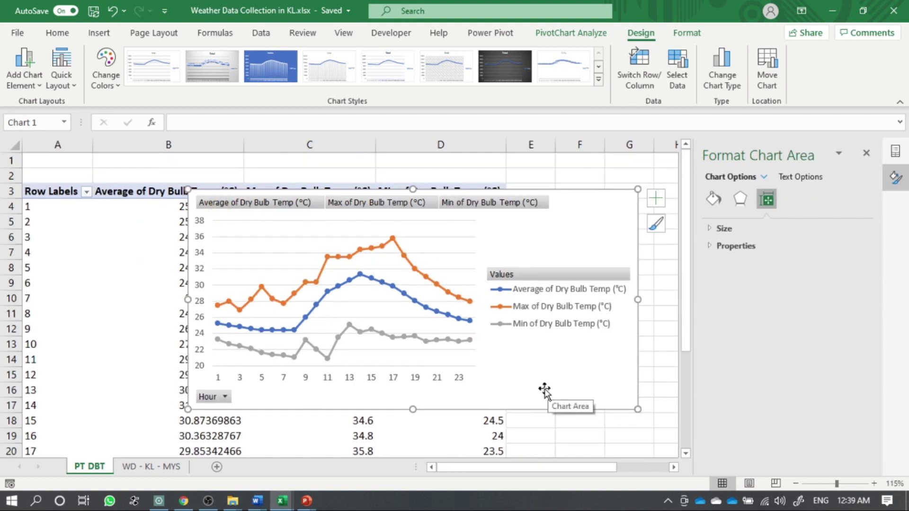
left_click(20, 87)
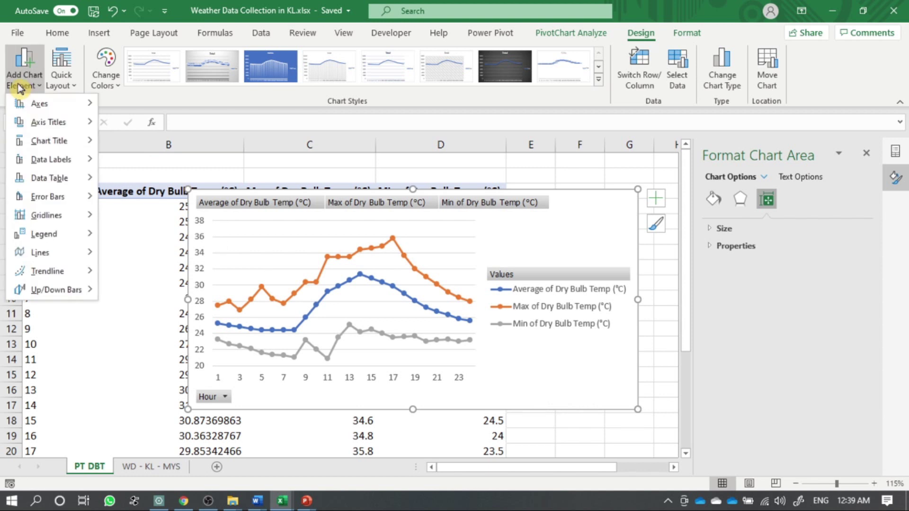
left_click(564, 197)
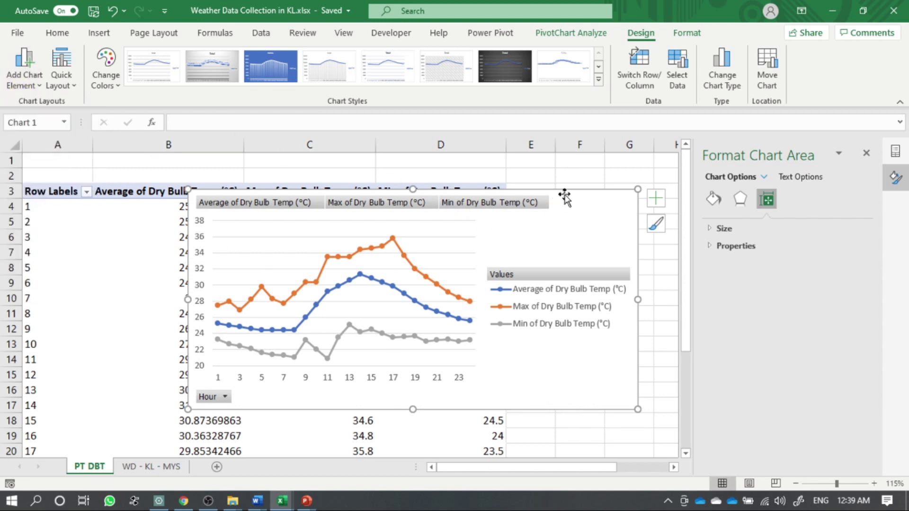
left_click(643, 35)
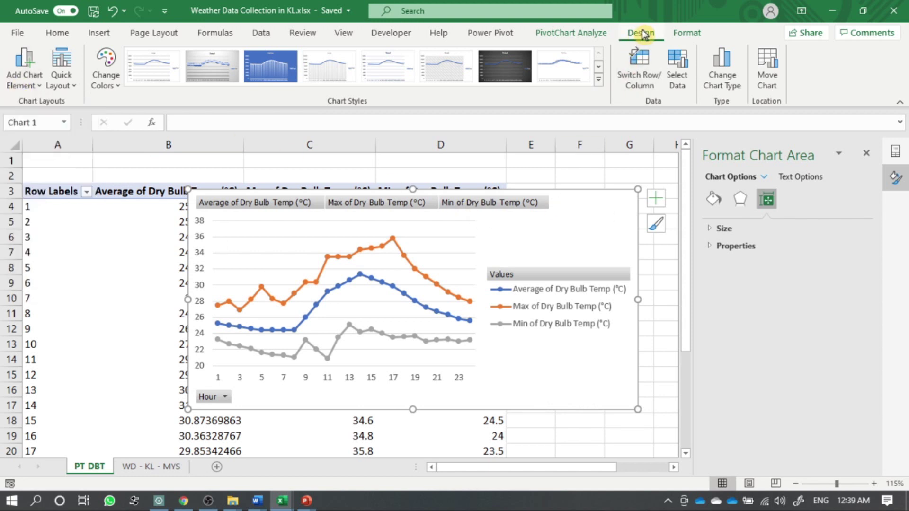
left_click(18, 80)
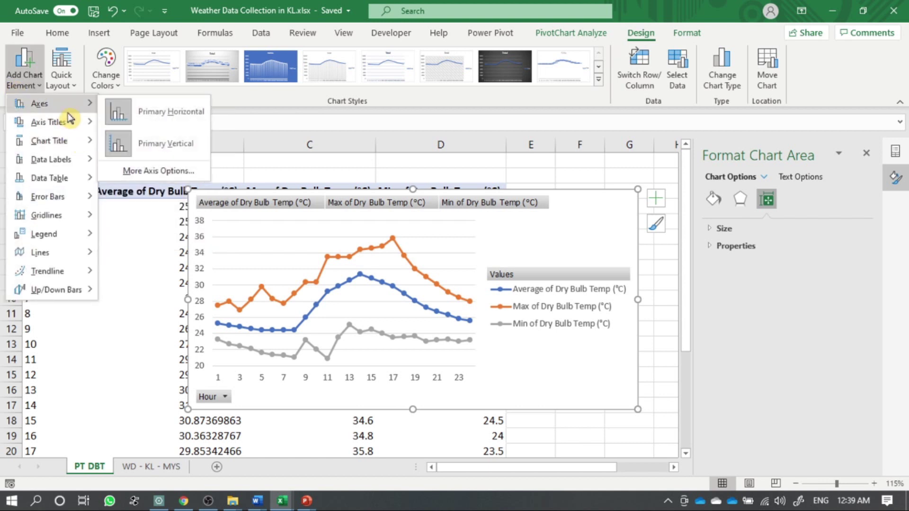
mouse_move(77, 128)
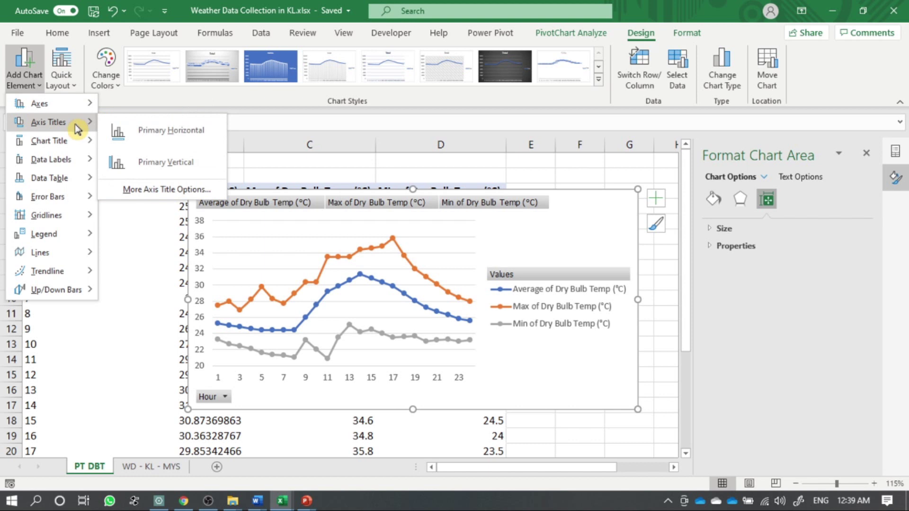
mouse_move(79, 144)
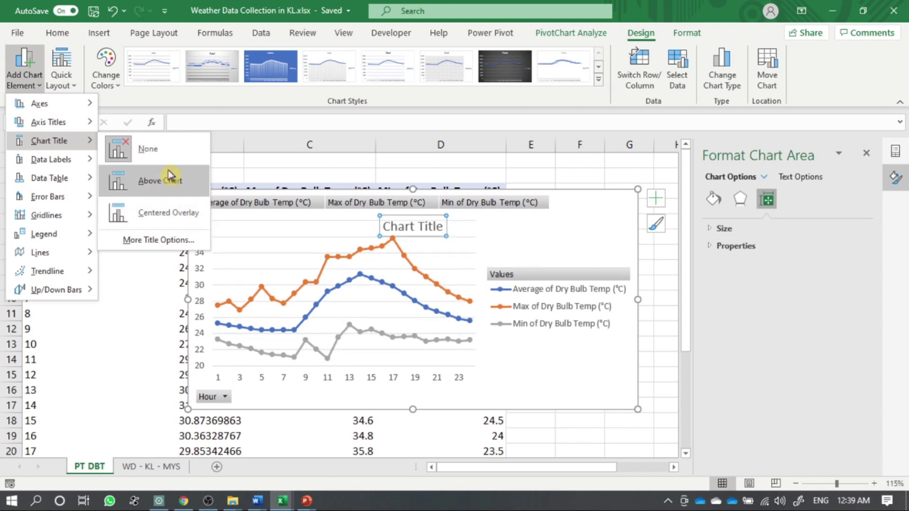
left_click(182, 189)
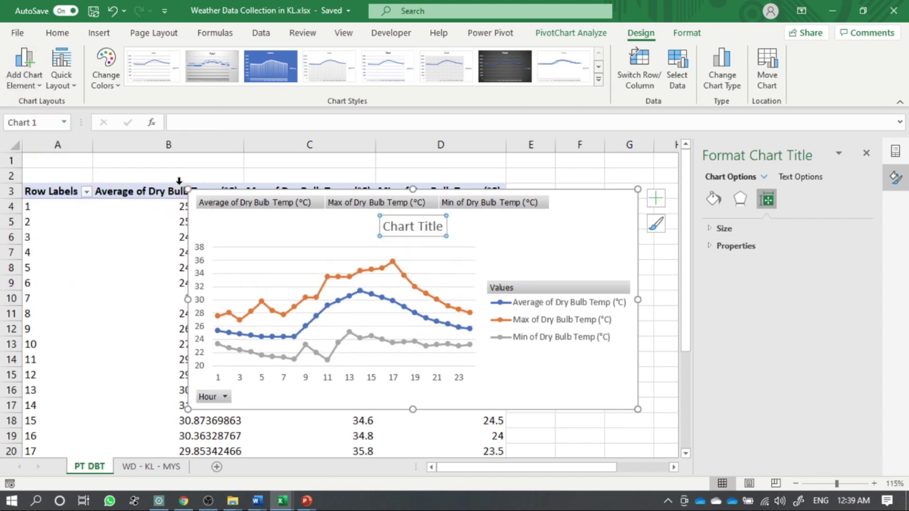
Title the chart "24 Hours Profile (Annual Dry Bulb Temp.)" in the chart's own unbolded formatting and centre the title over the plot area.
double_click(413, 227)
left_click(413, 232)
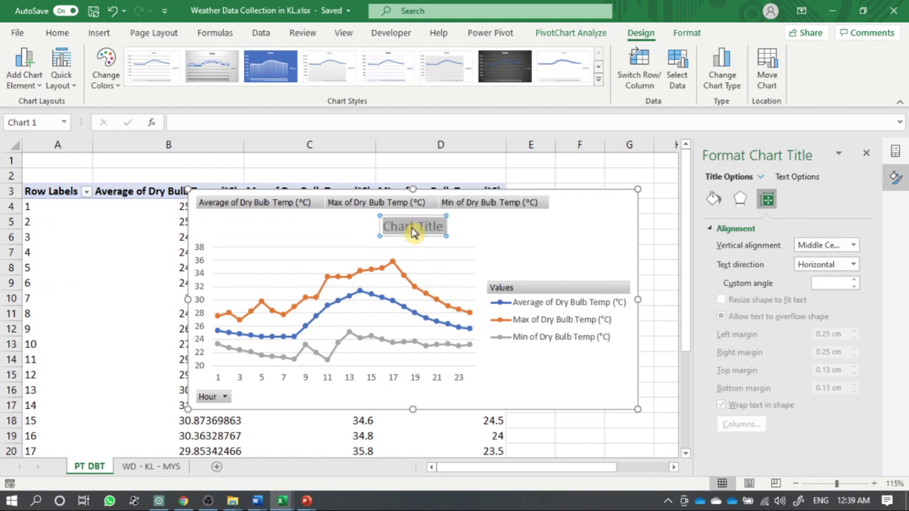
type("24 Hours Profile (Annual Dry Bulb Temp.)")
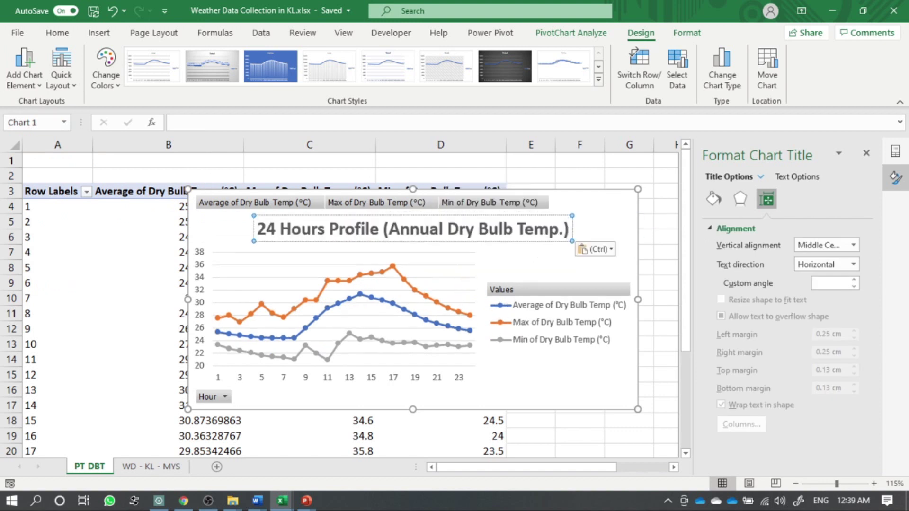
left_click(599, 251)
left_click(629, 289)
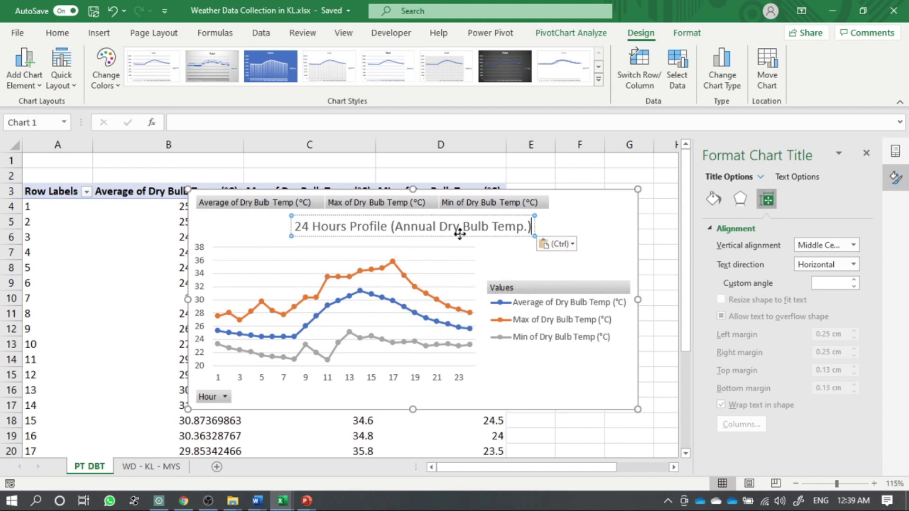
left_click_drag(464, 238, 387, 236)
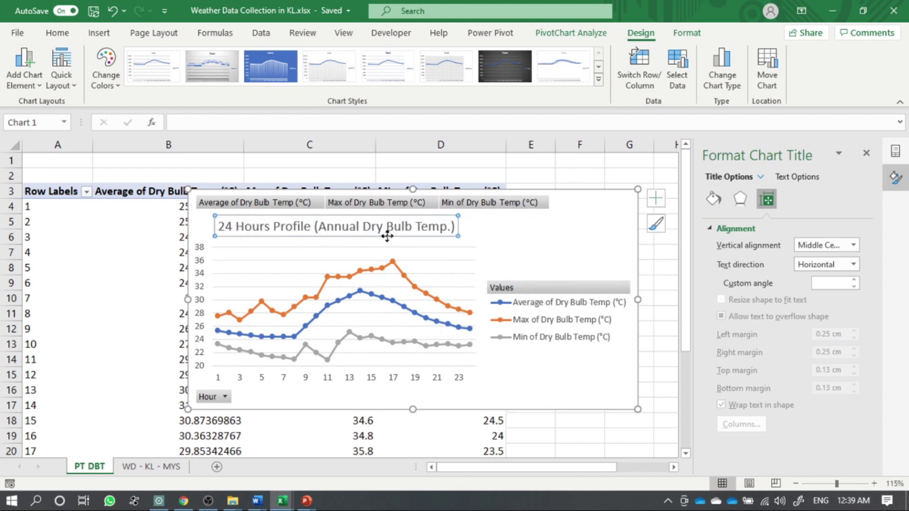
left_click(521, 379)
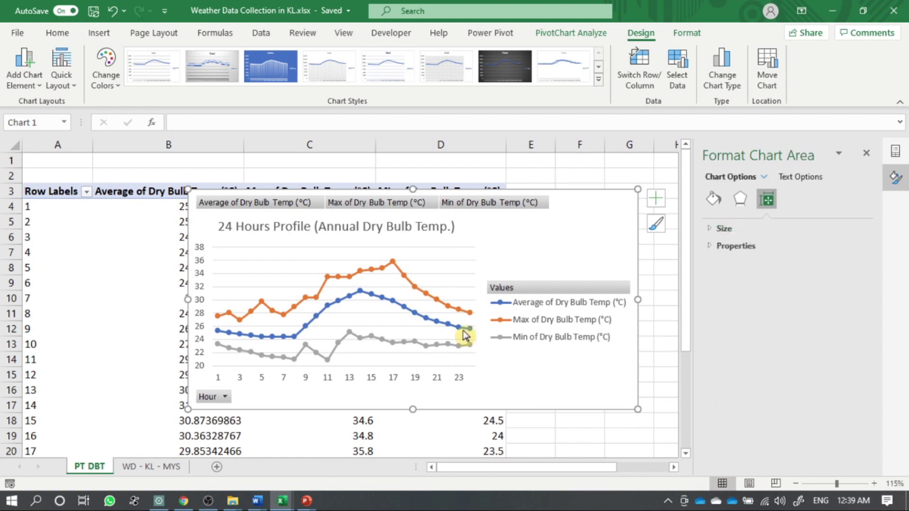
Add primary major vertical gridlines to the chart and shift the whole chart slightly left and up on the sheet.
left_click(23, 90)
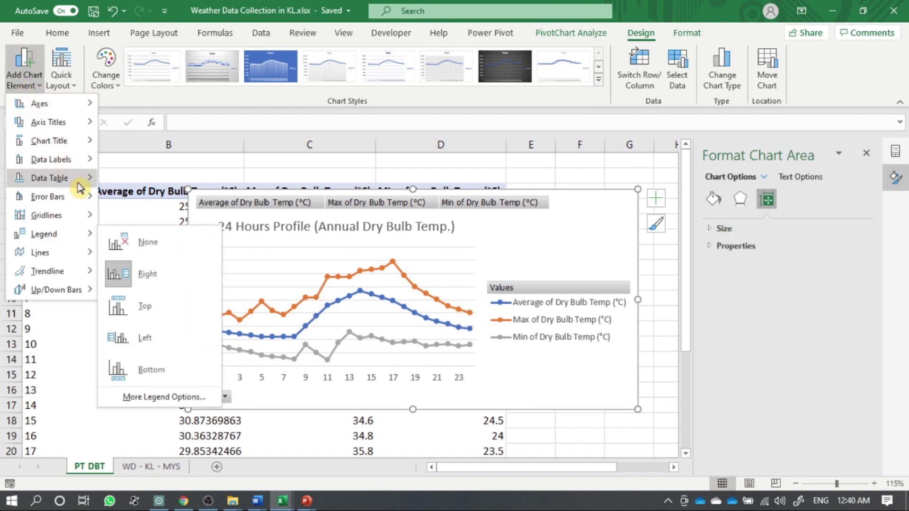
mouse_move(80, 216)
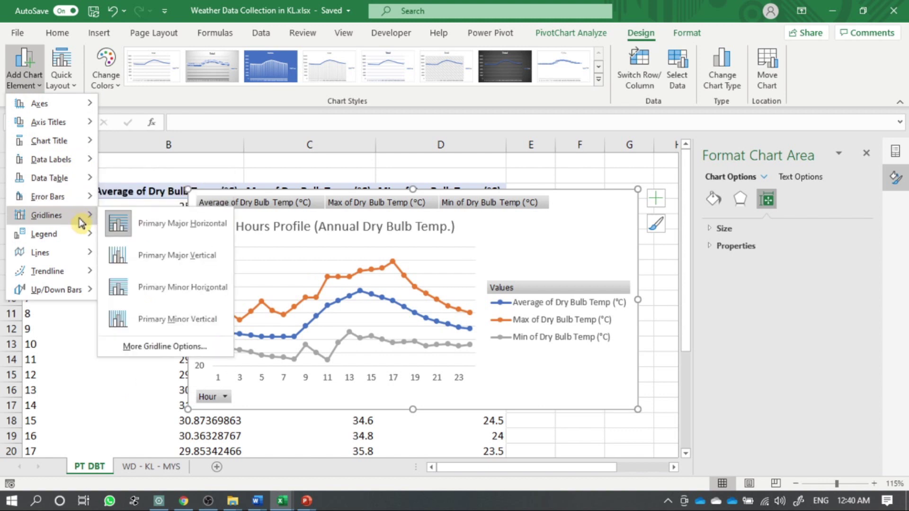
left_click(158, 269)
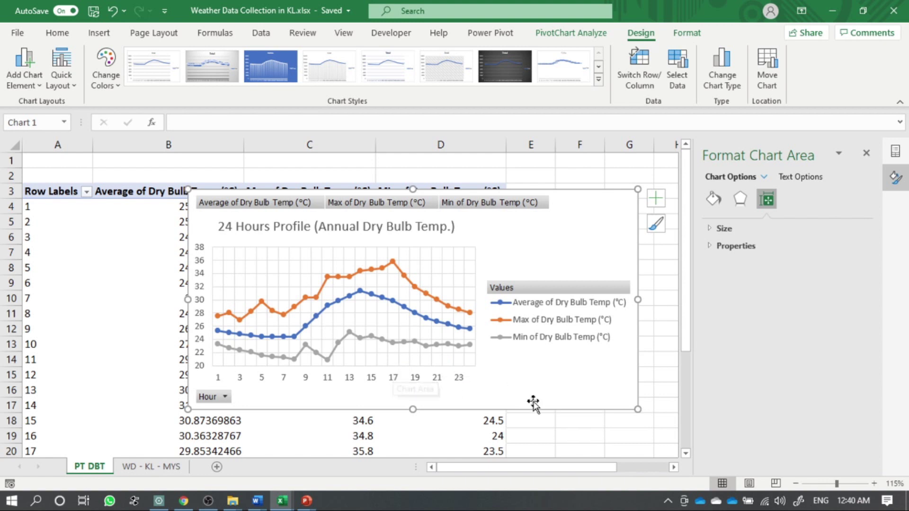
left_click_drag(547, 412, 506, 406)
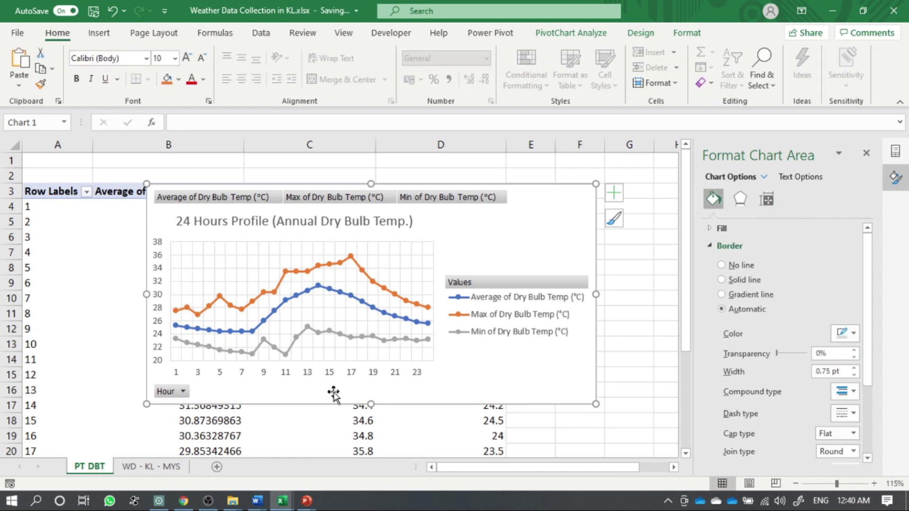
Create a copy of the PT DBT sheet at the end of the workbook, after the WD - KL - MYS sheet.
left_click(152, 466)
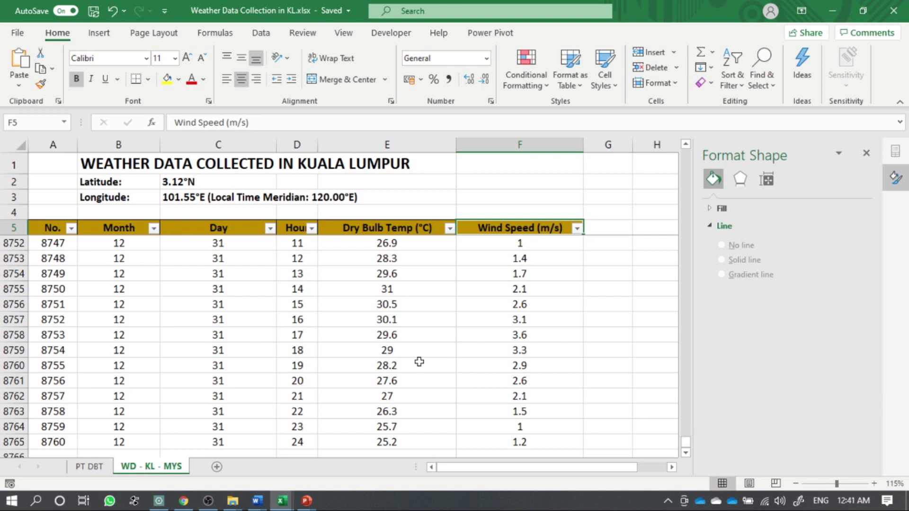
left_click(85, 468)
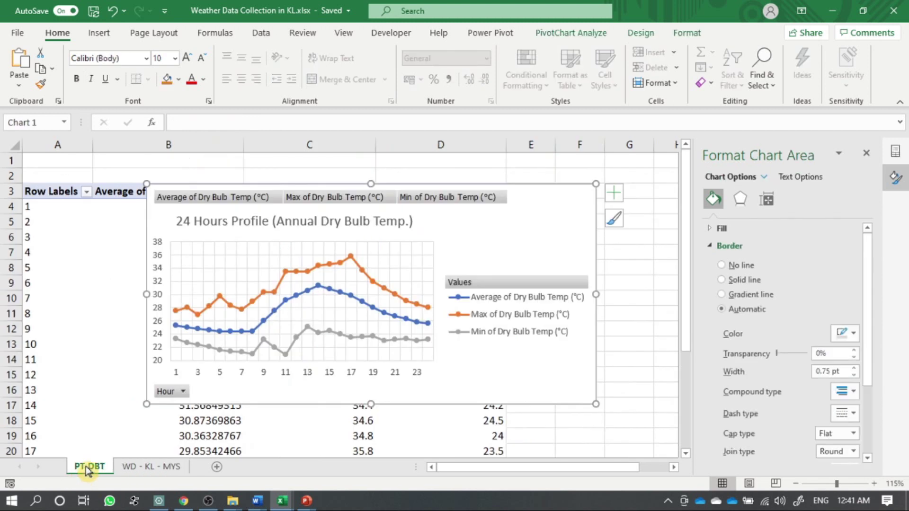
right_click(87, 470)
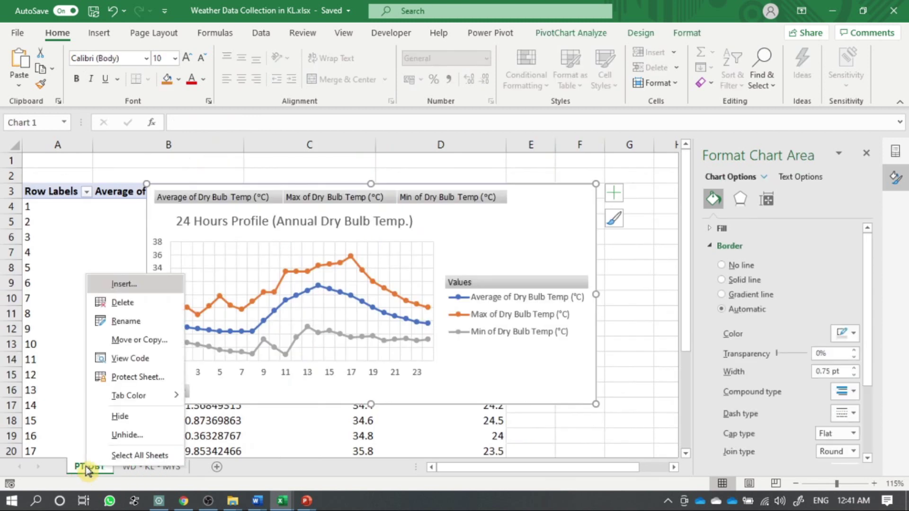
left_click(138, 345)
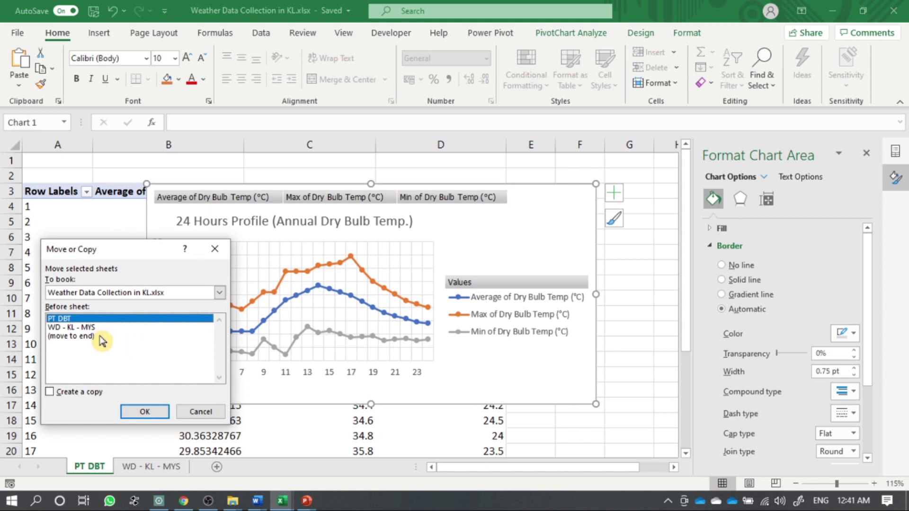
left_click(101, 337)
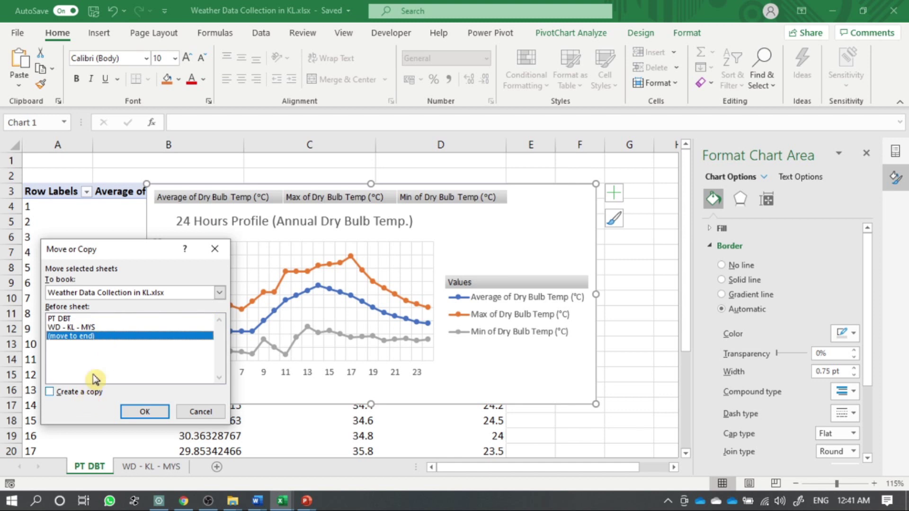
left_click(83, 392)
left_click(152, 413)
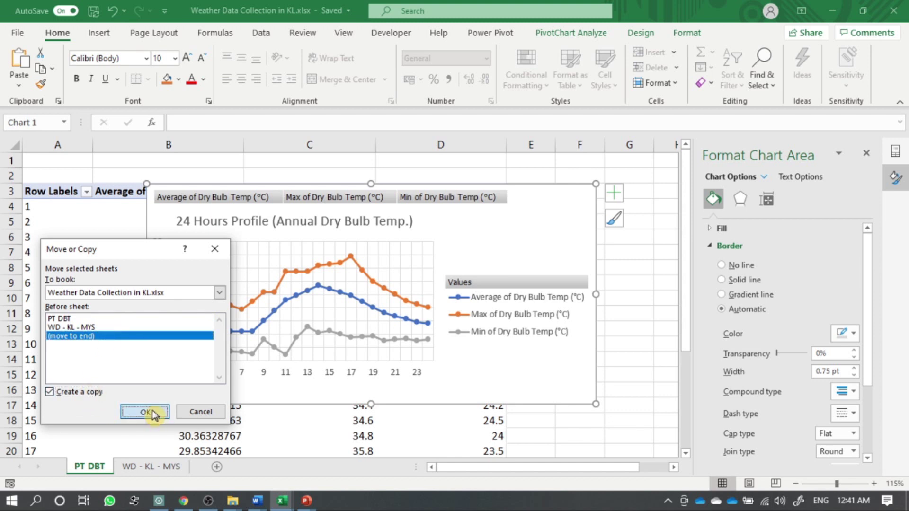
Rename the copied dry bulb temperature sheet as PT WS.
double_click(223, 466)
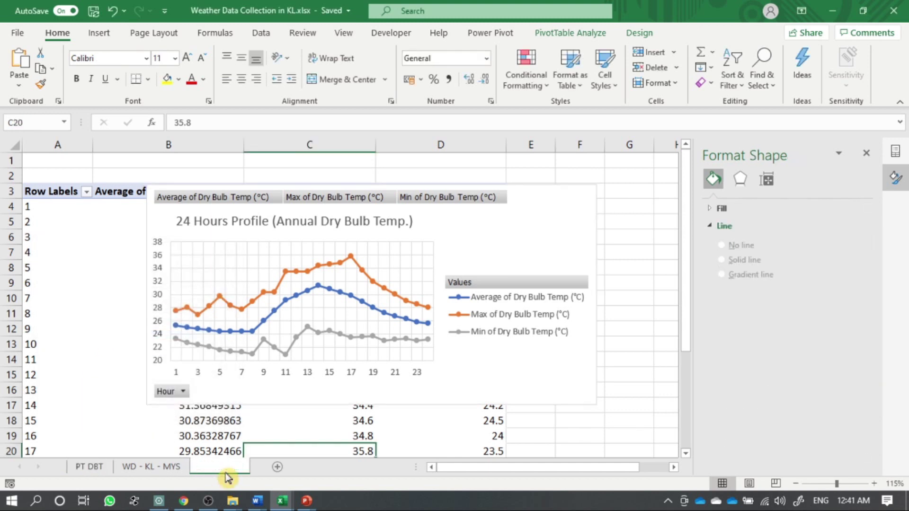
mouse_move(307, 500)
type("PT W")
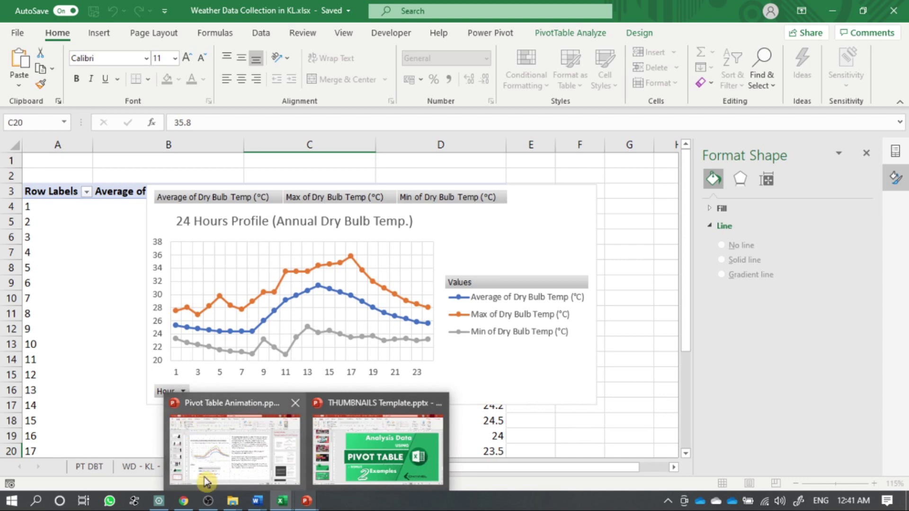
left_click(133, 468)
left_click(210, 468)
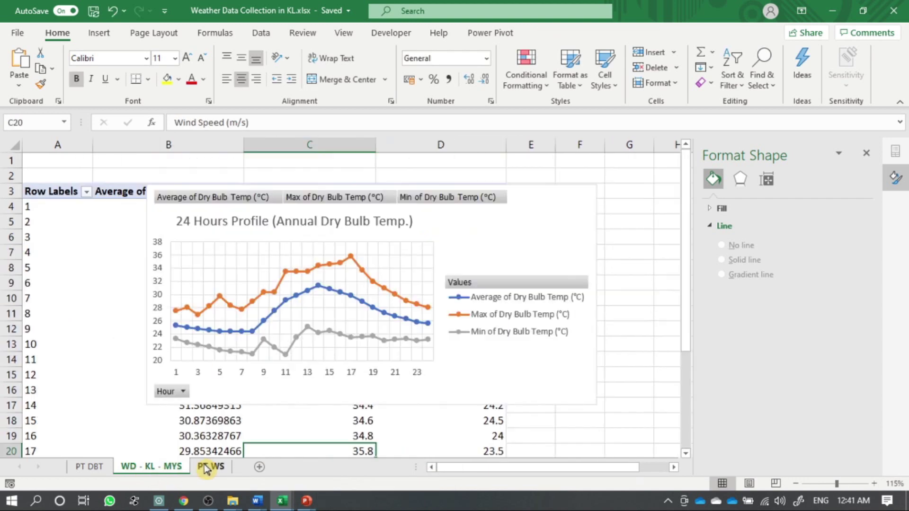
Show the PivotChart field list for the chart on the PT WS sheet and shift the chart slightly left.
left_click(521, 386)
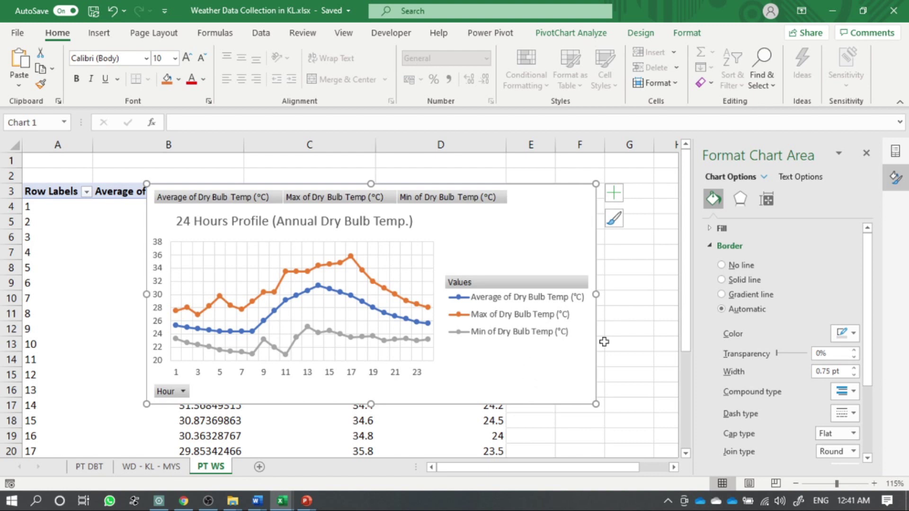
left_click(895, 150)
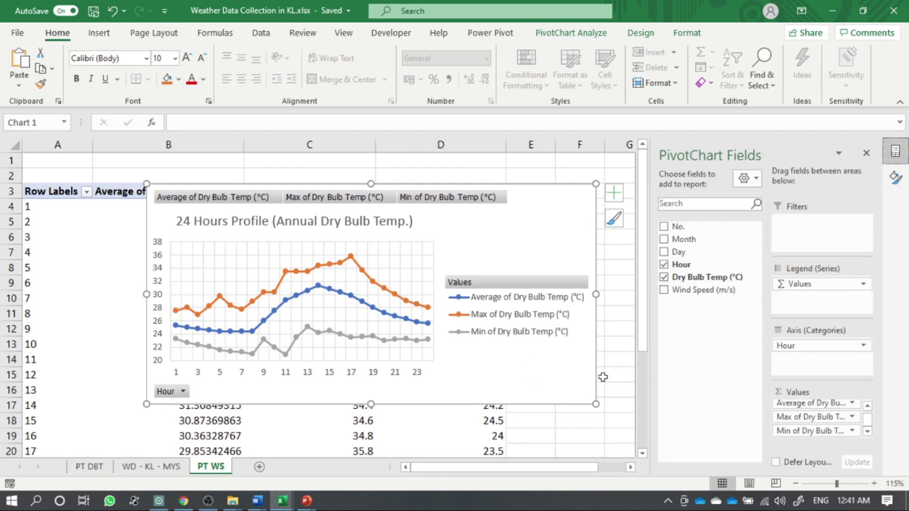
left_click_drag(556, 391, 544, 393)
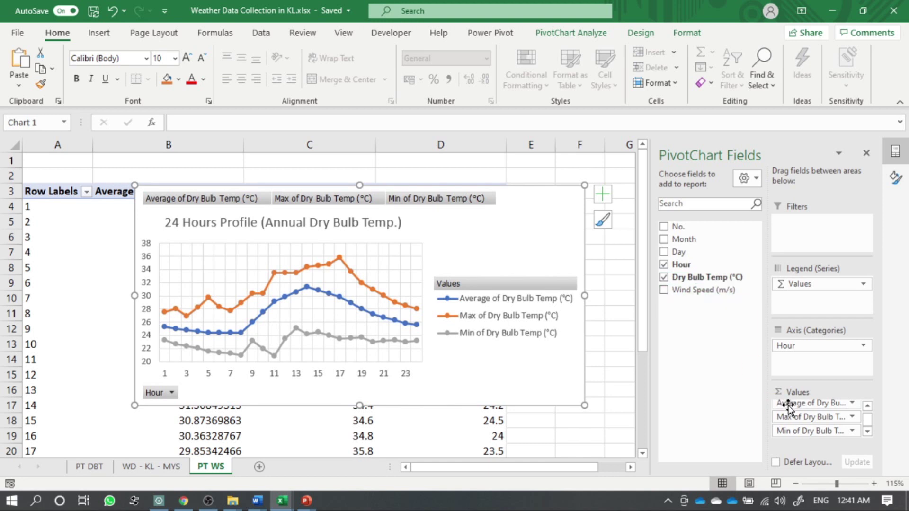
Remove the Min, Max and Average of Dry Bulb Temp values from the PT WS pivot chart.
left_click(807, 407)
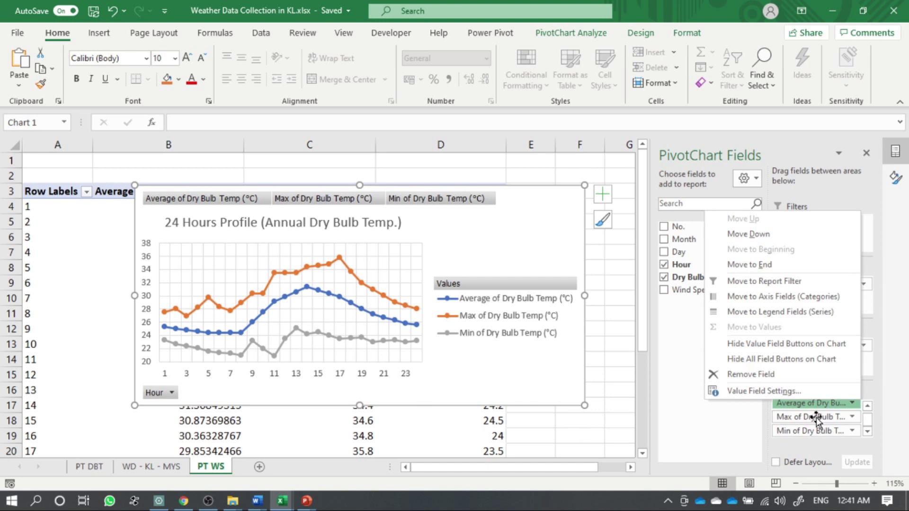
left_click(793, 430)
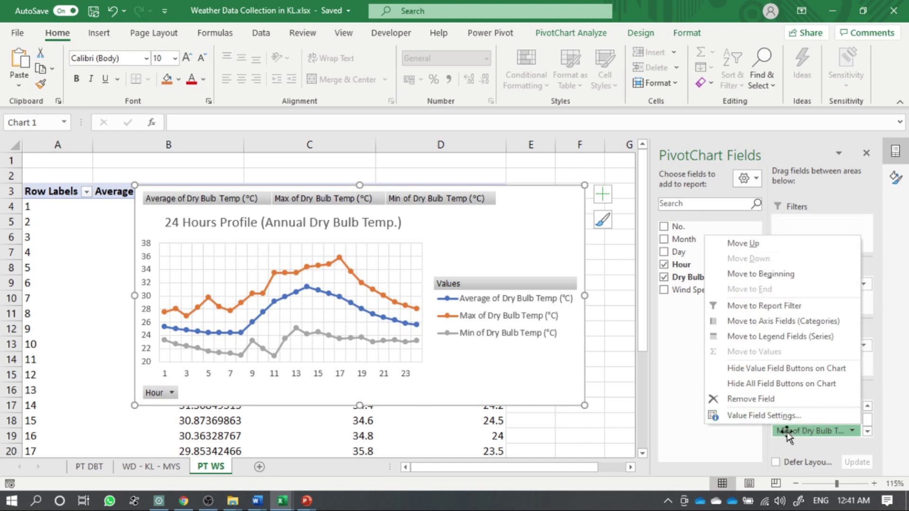
left_click(794, 402)
left_click(804, 421)
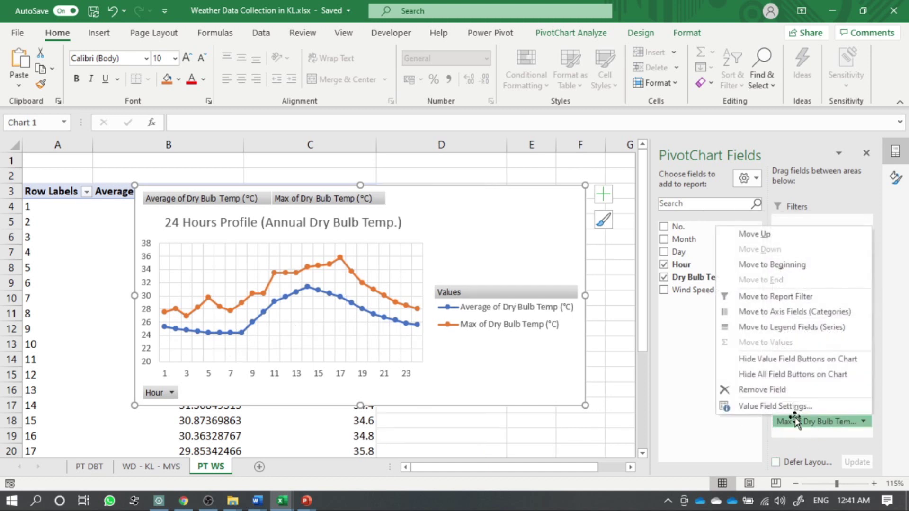
left_click(770, 390)
left_click(799, 408)
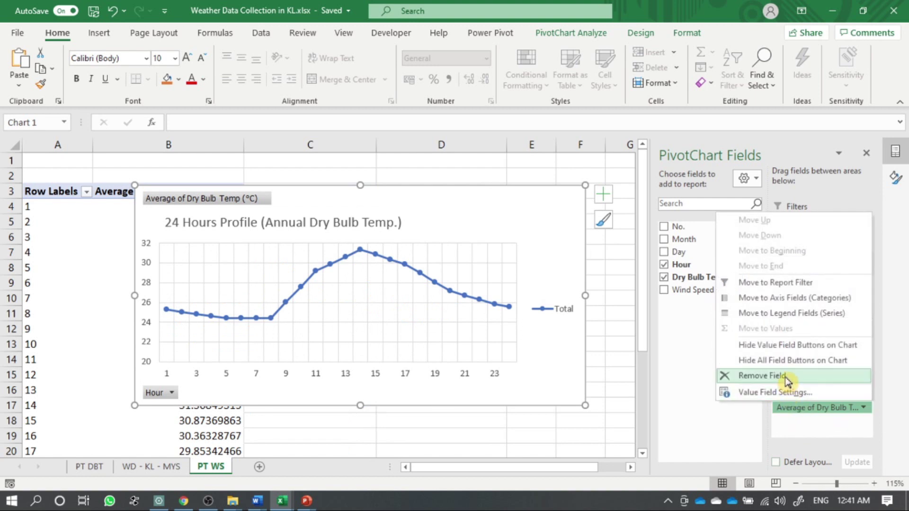
left_click(732, 375)
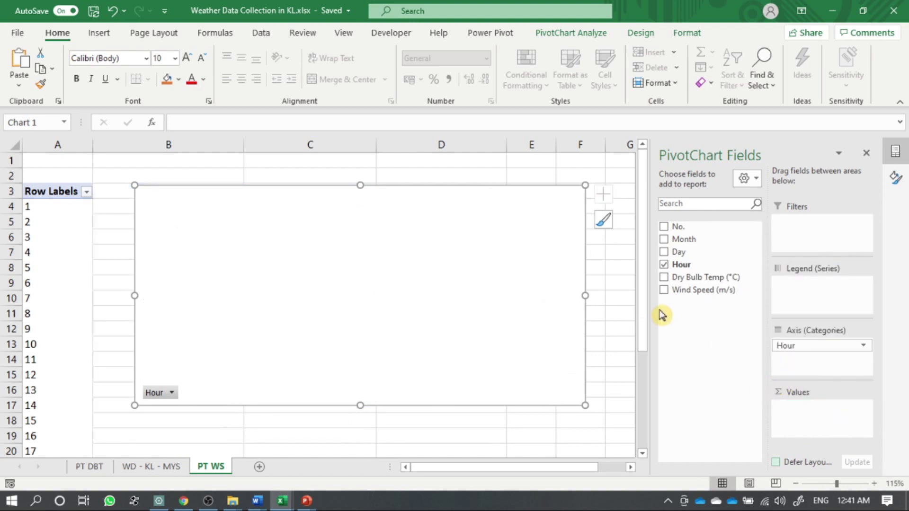
Add Wind Speed (m/s) to the pivot chart's values and summarize it by Average.
left_click_drag(686, 293, 811, 421)
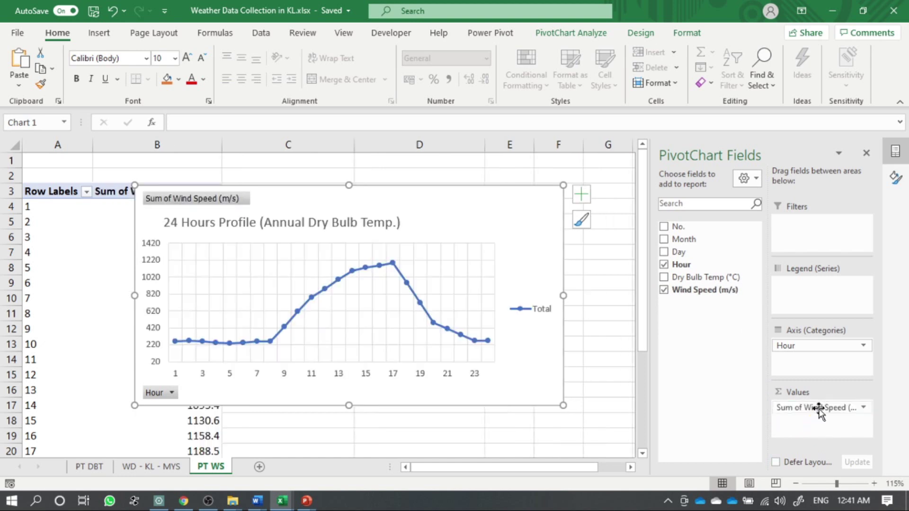
left_click(819, 408)
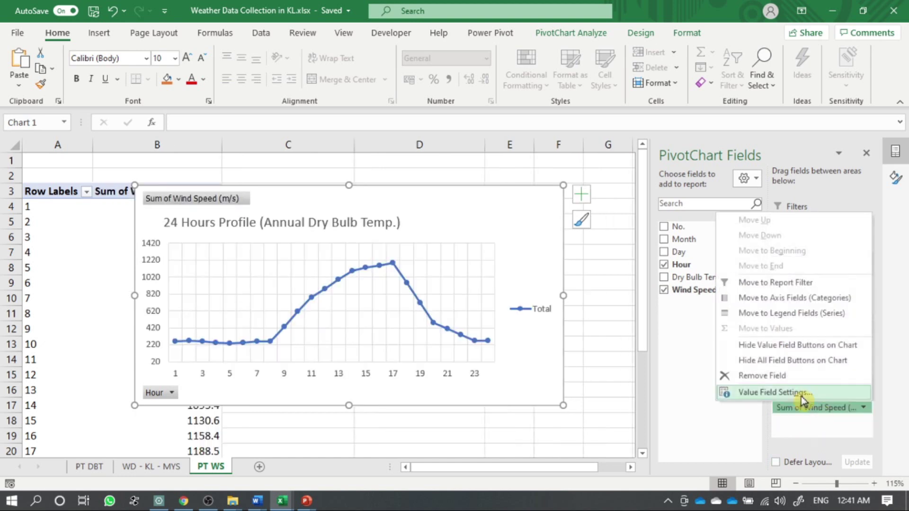
left_click(804, 395)
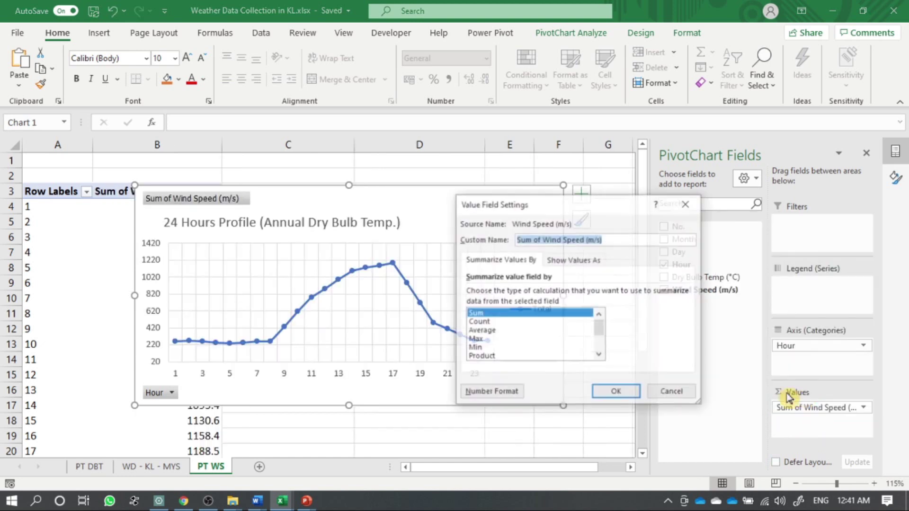
left_click(517, 330)
left_click(629, 394)
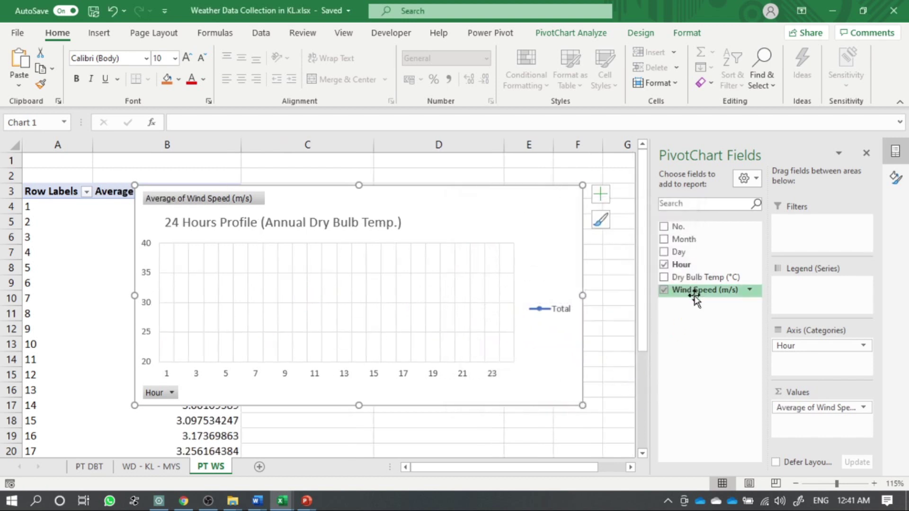
Add Wind Speed (m/s) to the values a second time and summarize it by Max.
left_click_drag(694, 293, 800, 426)
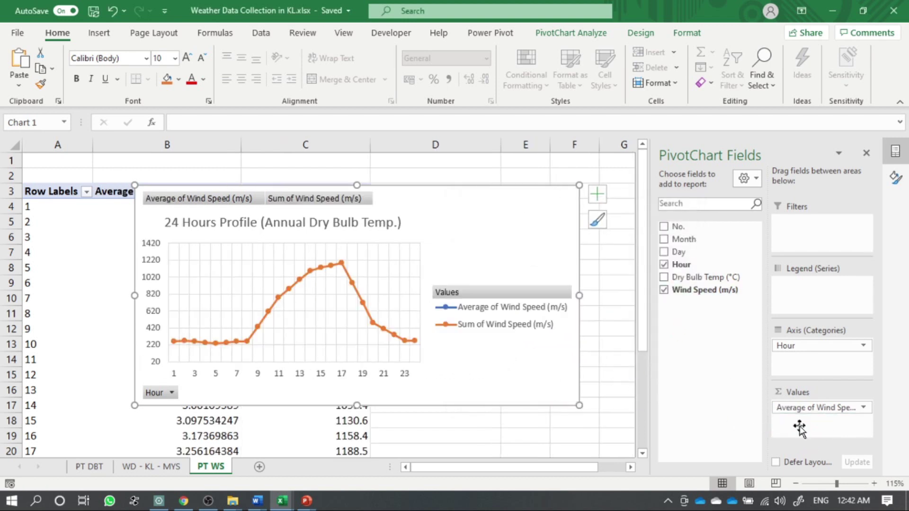
left_click(800, 423)
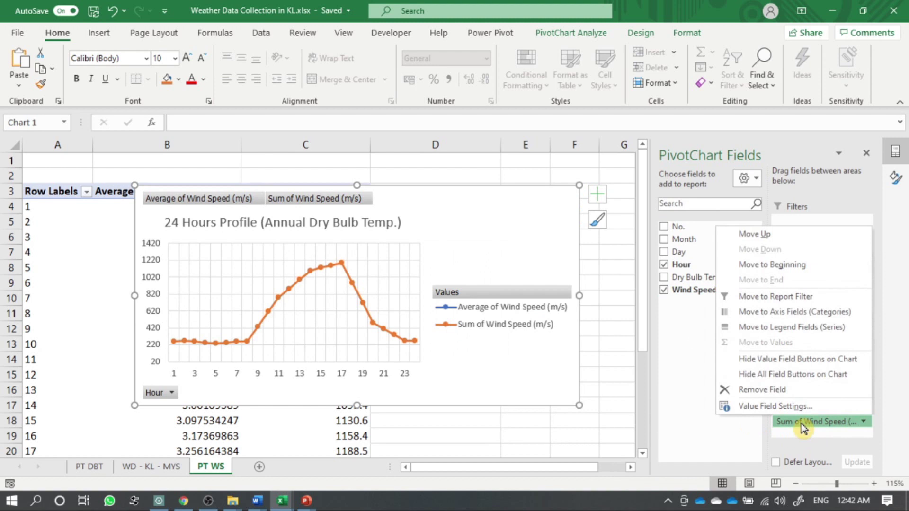
left_click(782, 406)
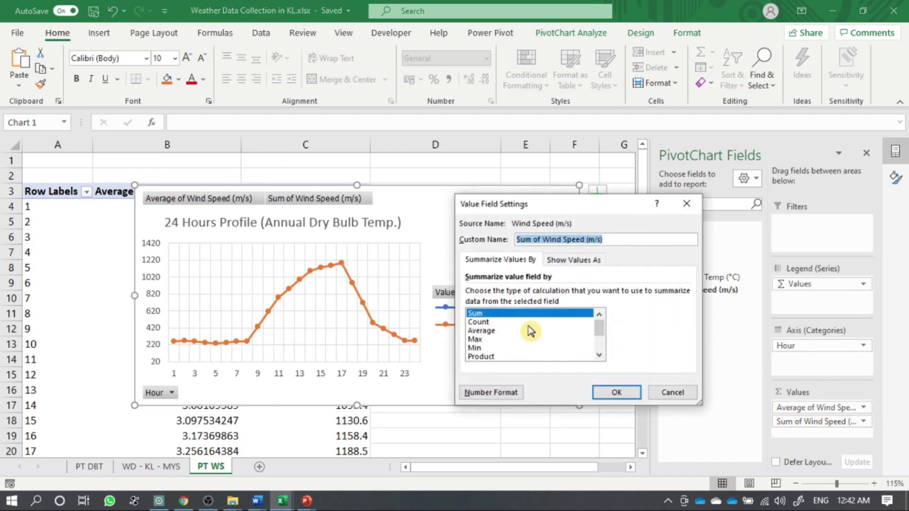
left_click(515, 338)
left_click(629, 392)
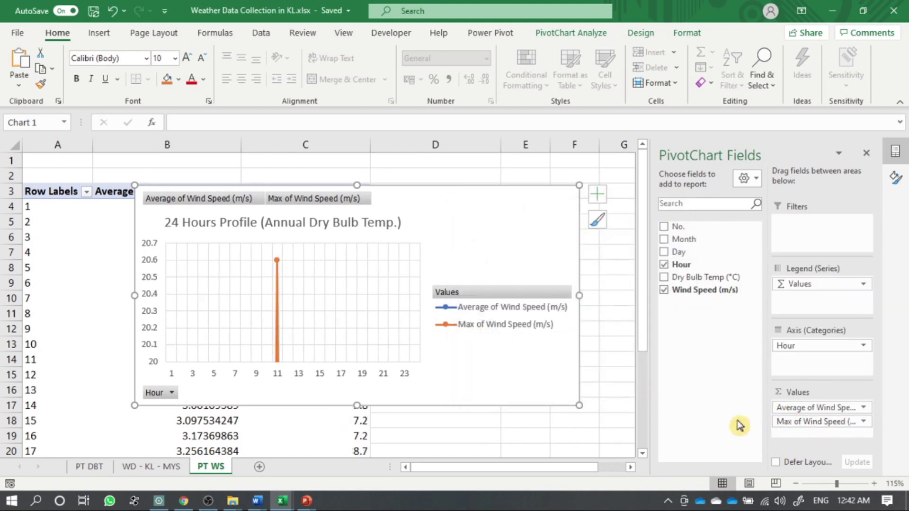
Add Wind Speed (m/s) to the values a third time and summarize it by Min.
left_click_drag(705, 291, 822, 437)
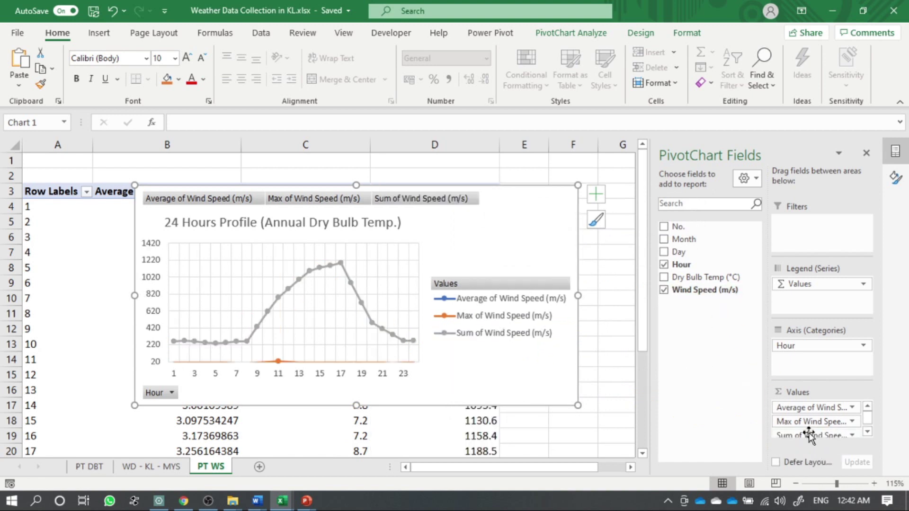
left_click(806, 434)
left_click(785, 421)
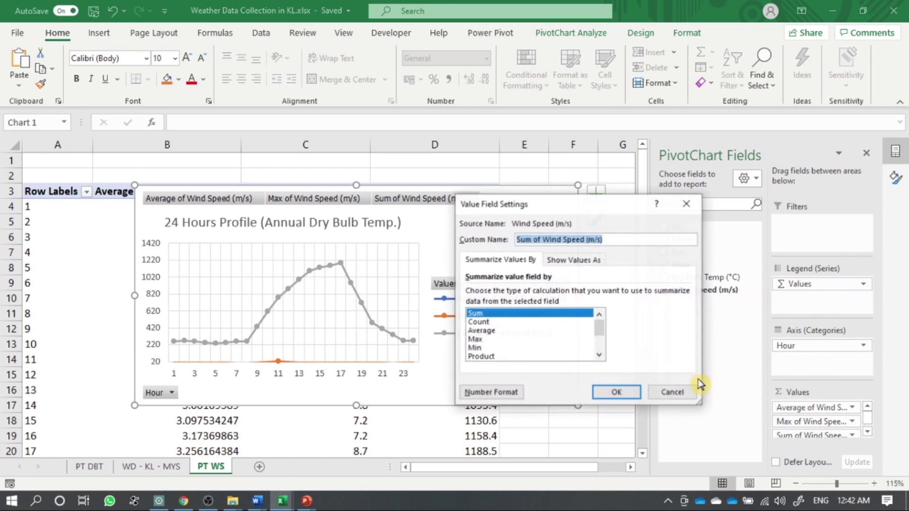
left_click(514, 348)
left_click(616, 393)
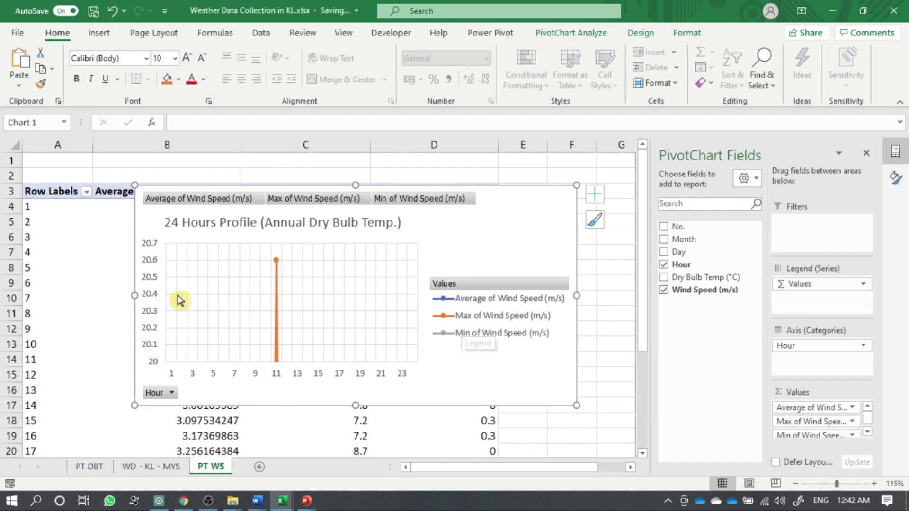
Reset the minimum bound of the wind speed chart's vertical axis to automatic.
left_click(151, 313)
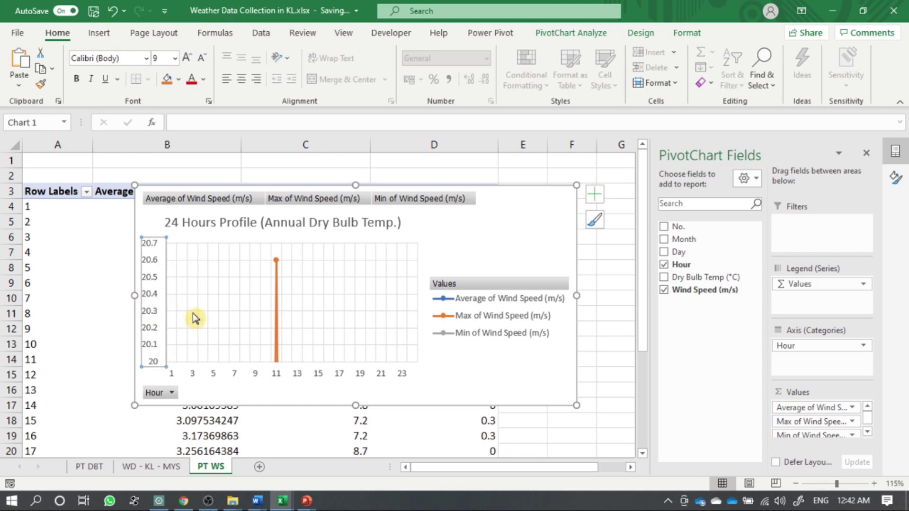
right_click(149, 285)
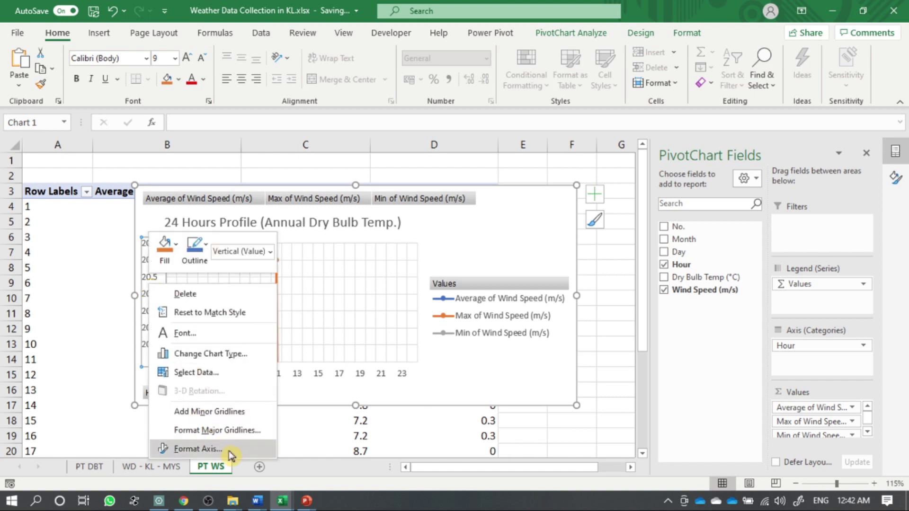
left_click(148, 284)
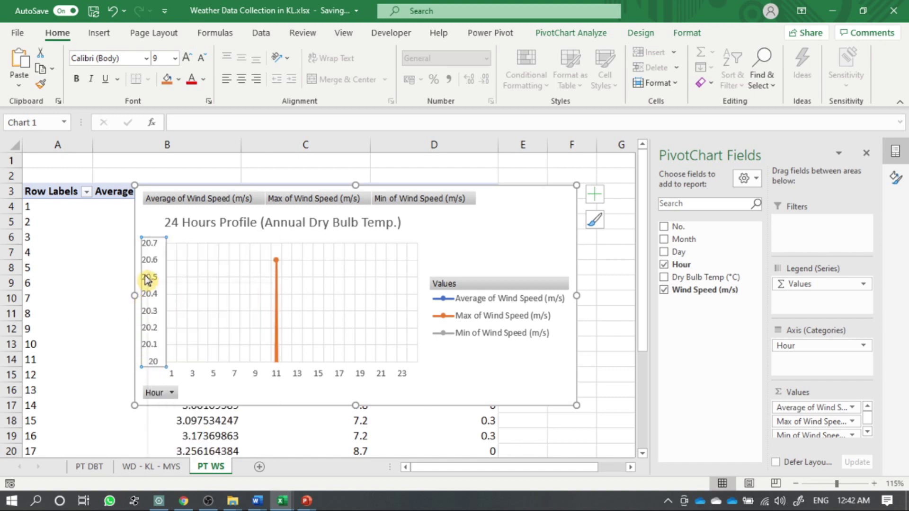
right_click(153, 314)
left_click(213, 478)
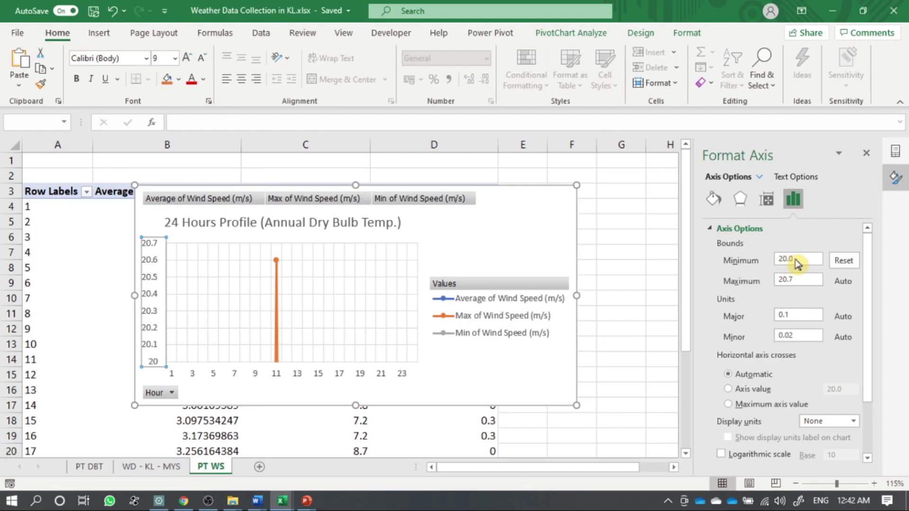
left_click(843, 260)
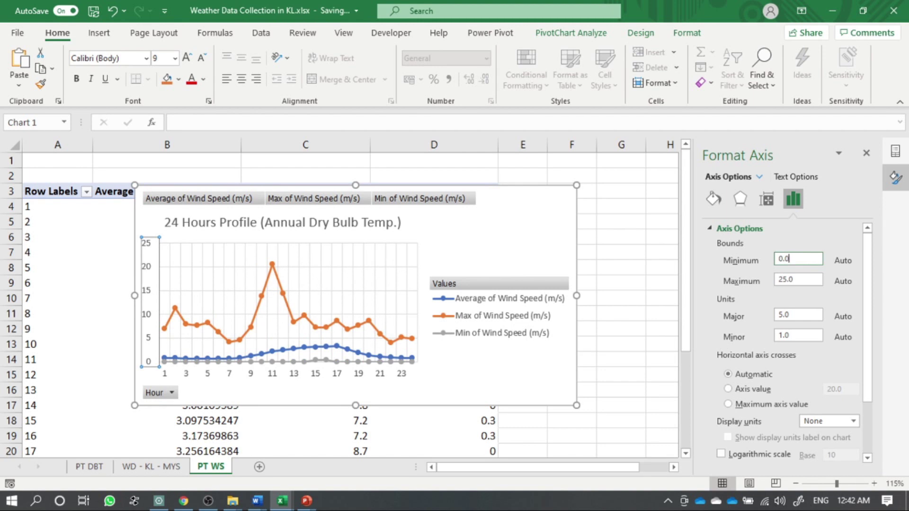
left_click(799, 280)
left_click(800, 259)
left_click(799, 279)
left_click(502, 382)
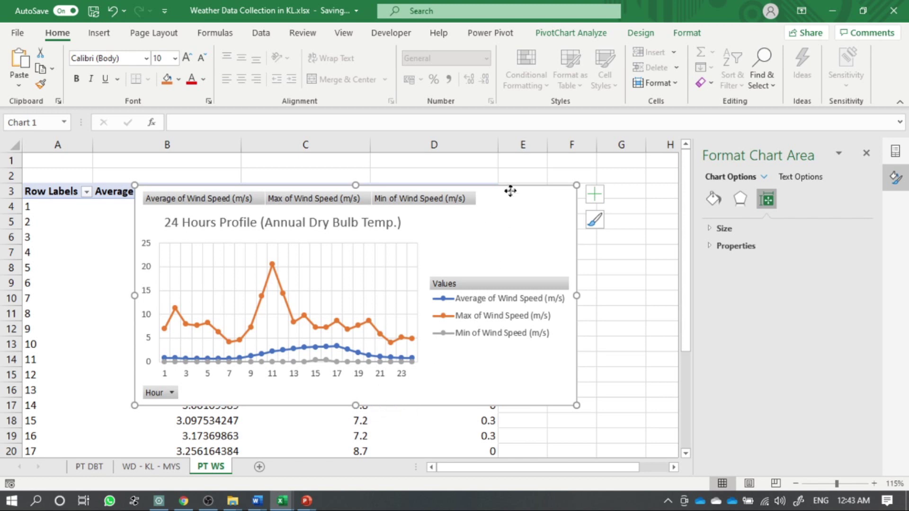
Add a primary vertical axis title to the wind speed chart and set its text to Temperature.
left_click(642, 33)
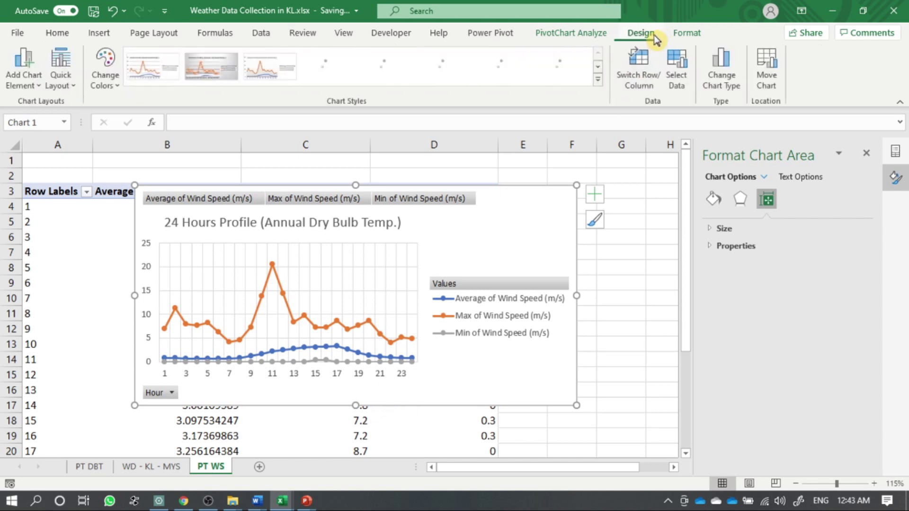
left_click(30, 88)
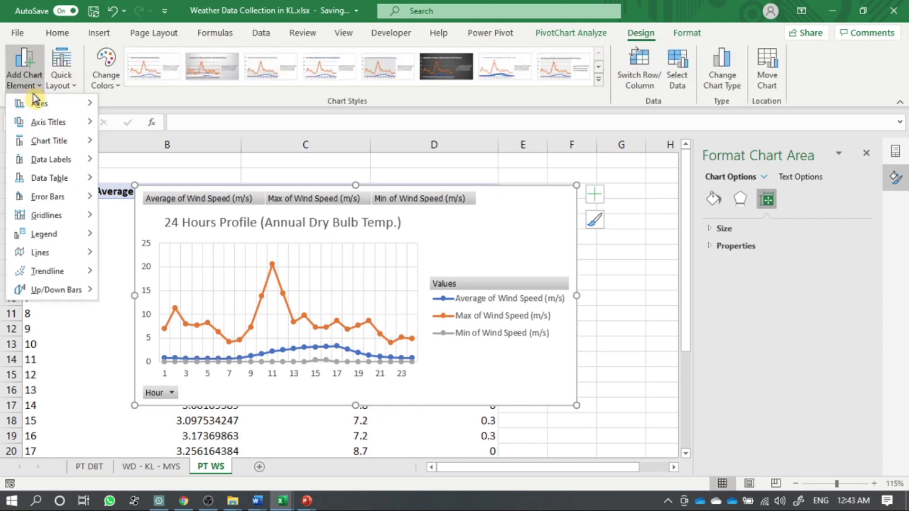
mouse_move(71, 182)
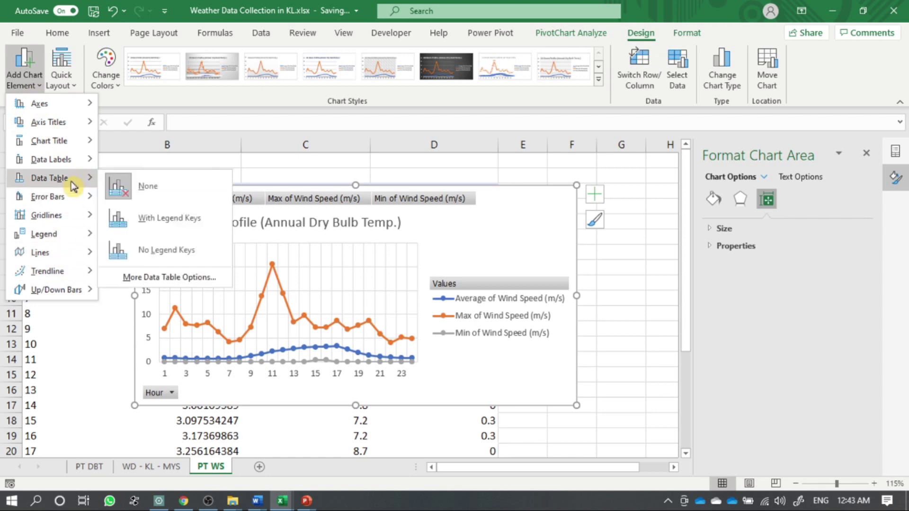
mouse_move(70, 148)
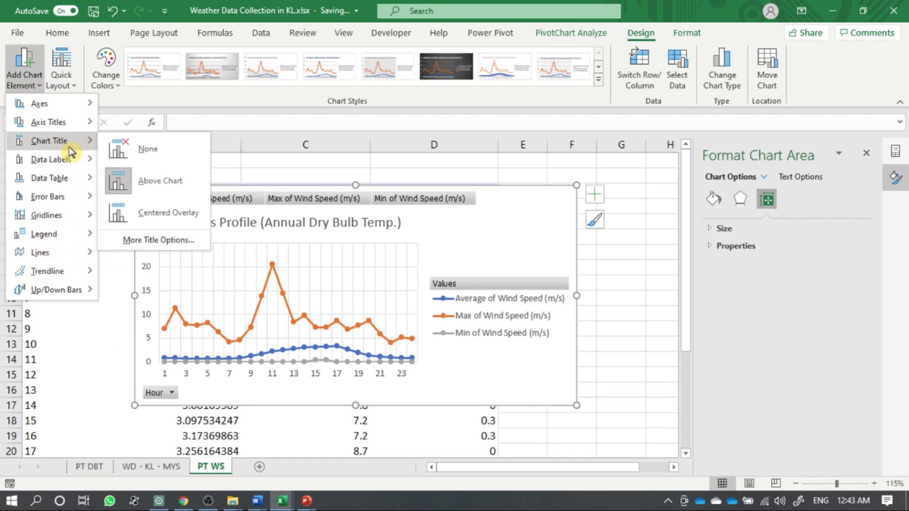
mouse_move(69, 127)
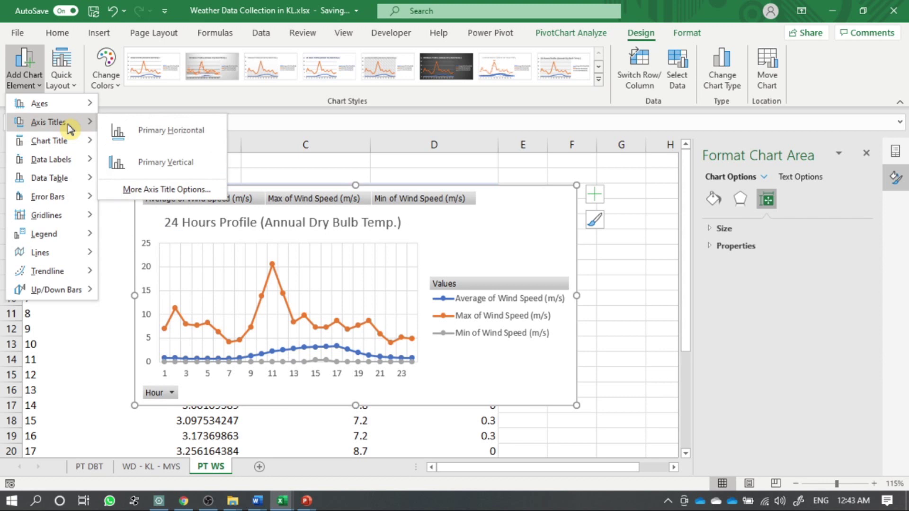
left_click(126, 168)
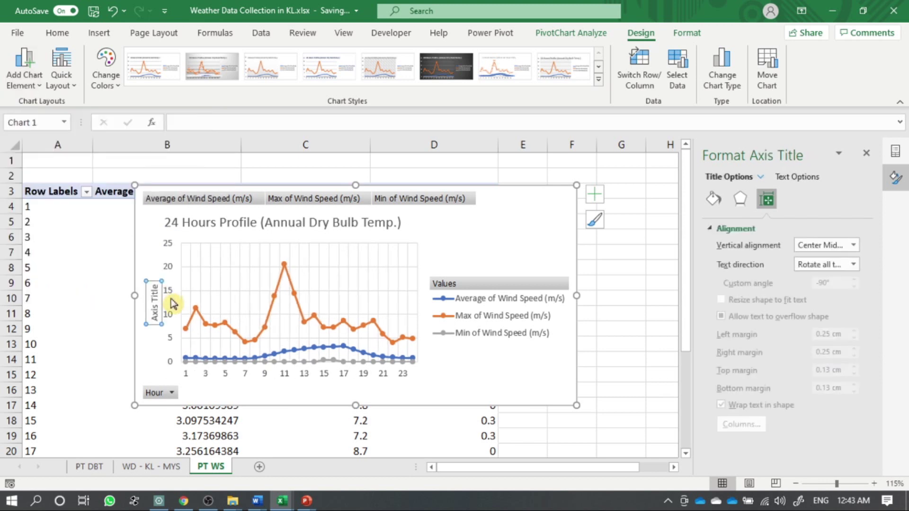
triple_click(157, 306)
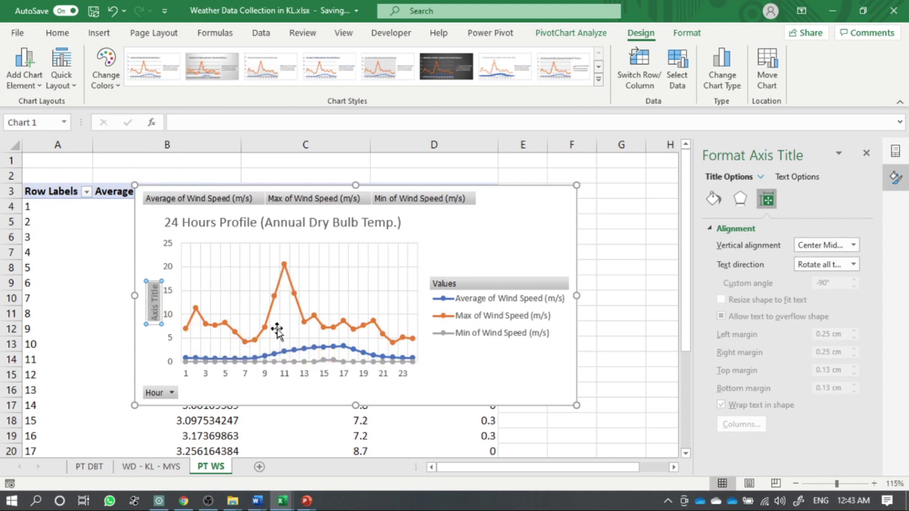
key("BackSpace")
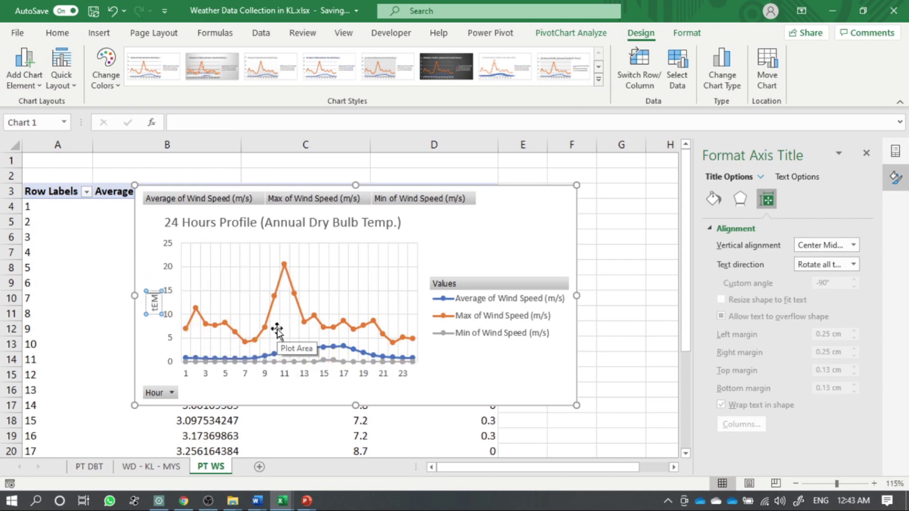
type("Temperature")
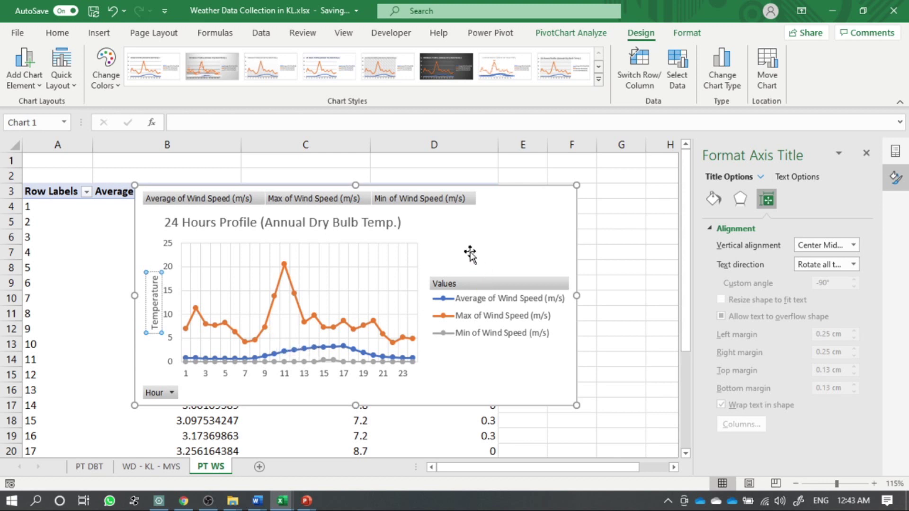
Change the chart title to 24 Hours Profile (Annual Wind Speed).
left_click(326, 222)
double_click(284, 222)
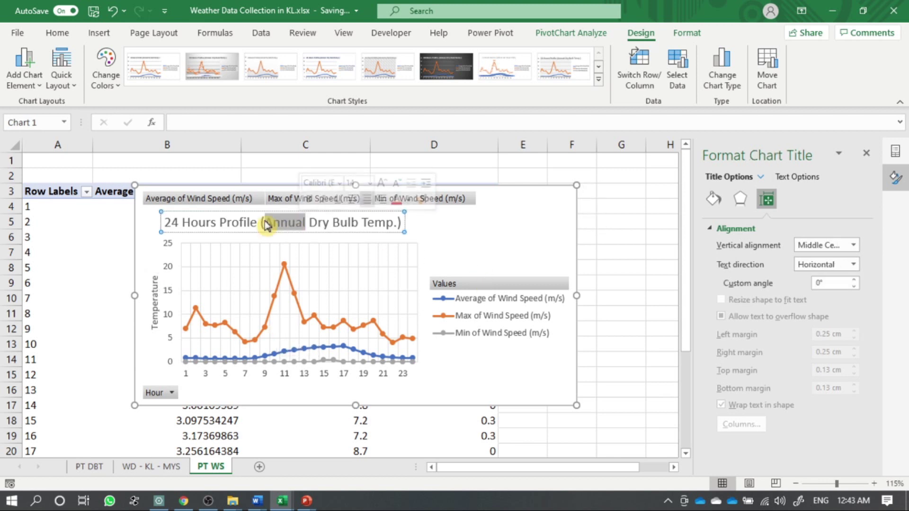
left_click(317, 223)
left_click_drag(313, 223, 402, 222)
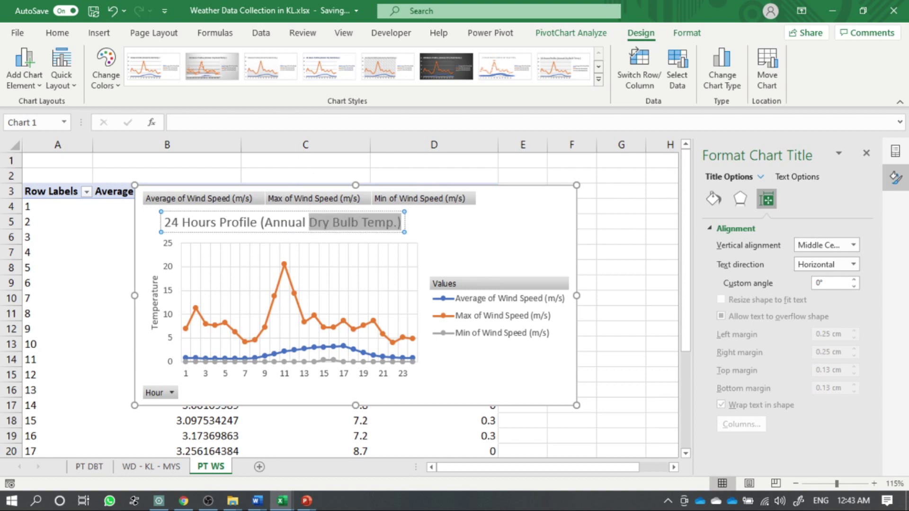
type("Wind Speed")
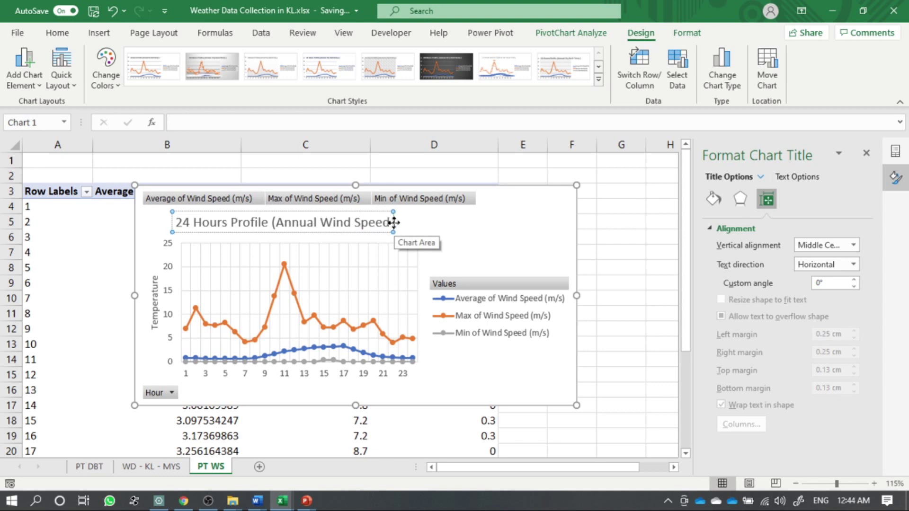
type(")")
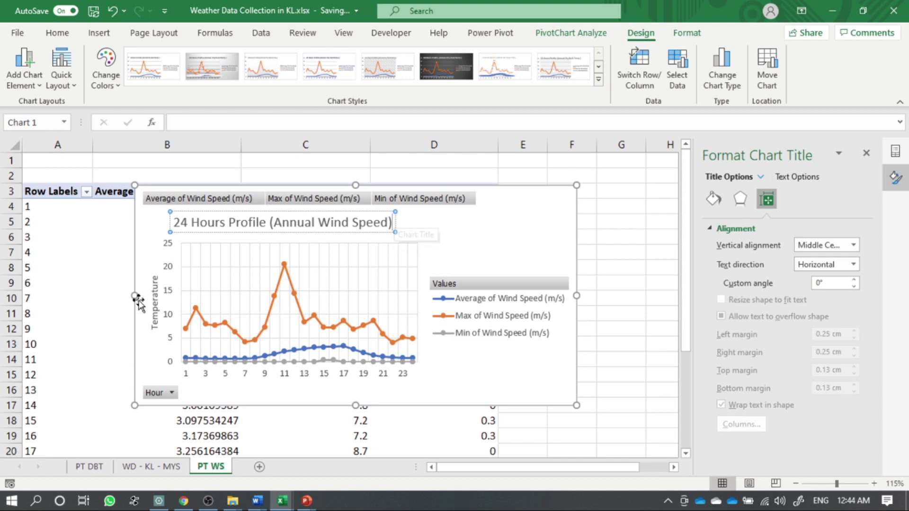
Replace the vertical axis title's text with Wind Speed (m/s).
left_click(158, 298)
double_click(155, 301)
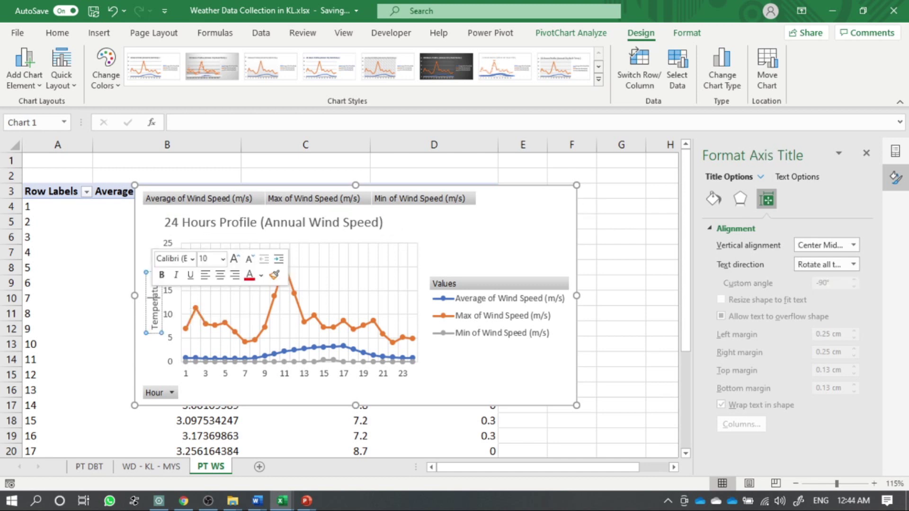
type("W")
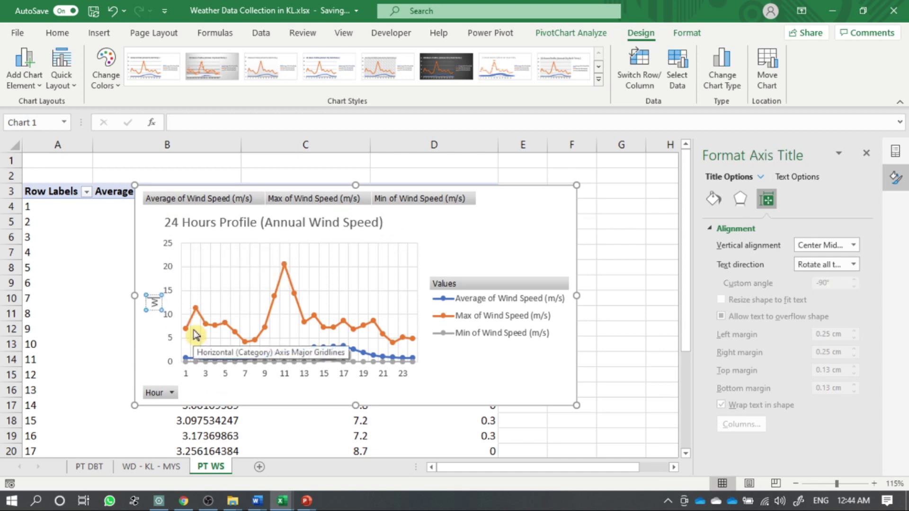
type("ind Spe")
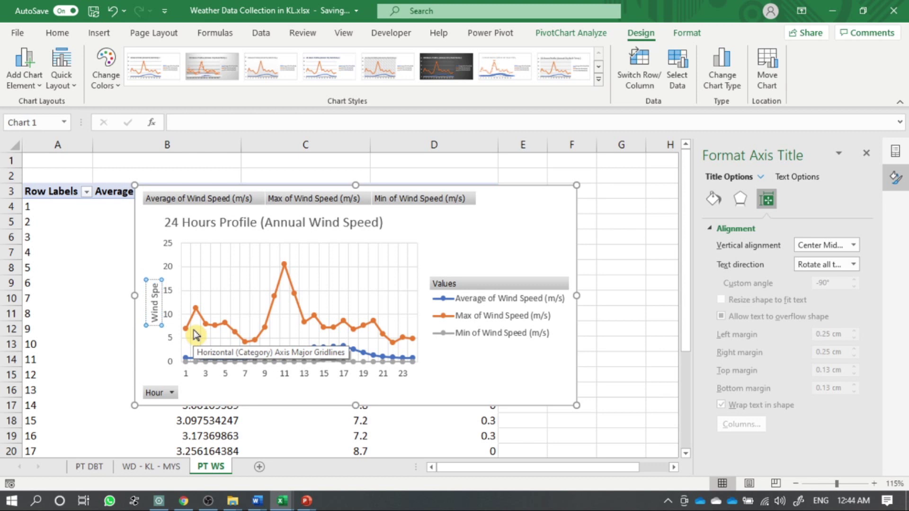
type("ed")
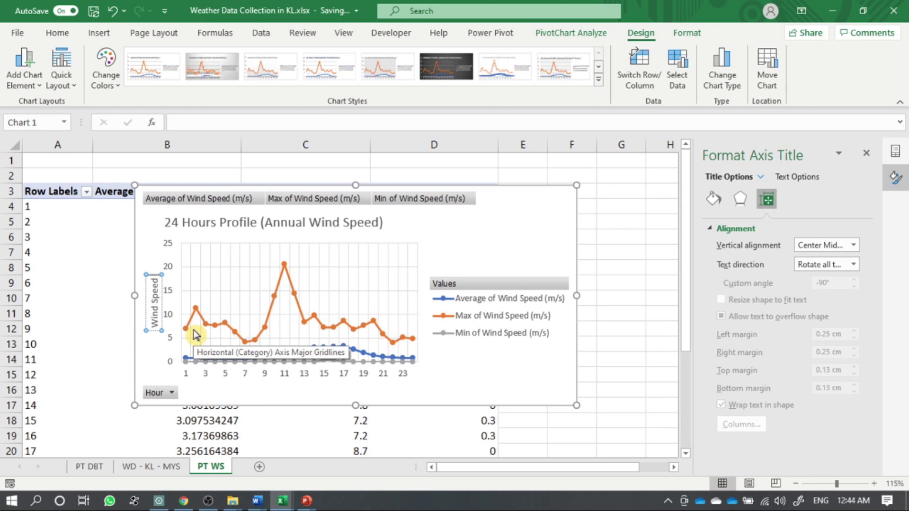
type(" (m/s)")
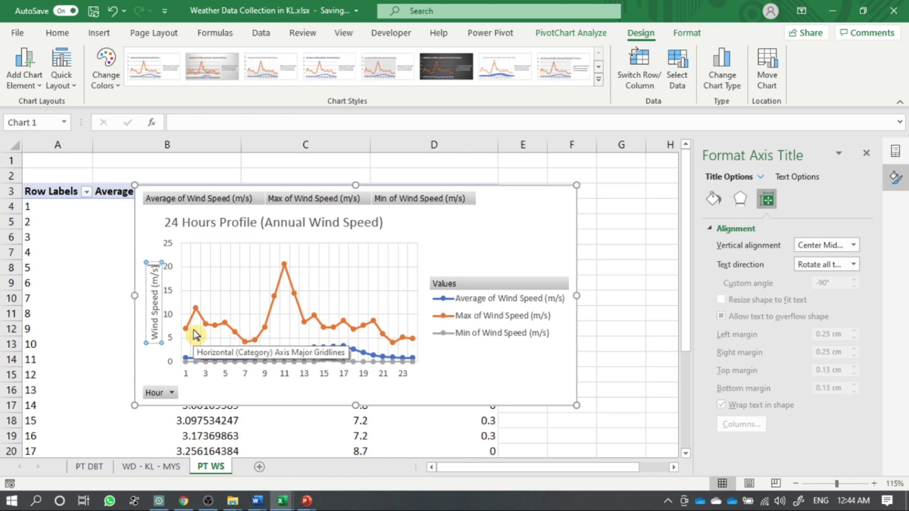
left_click(385, 398)
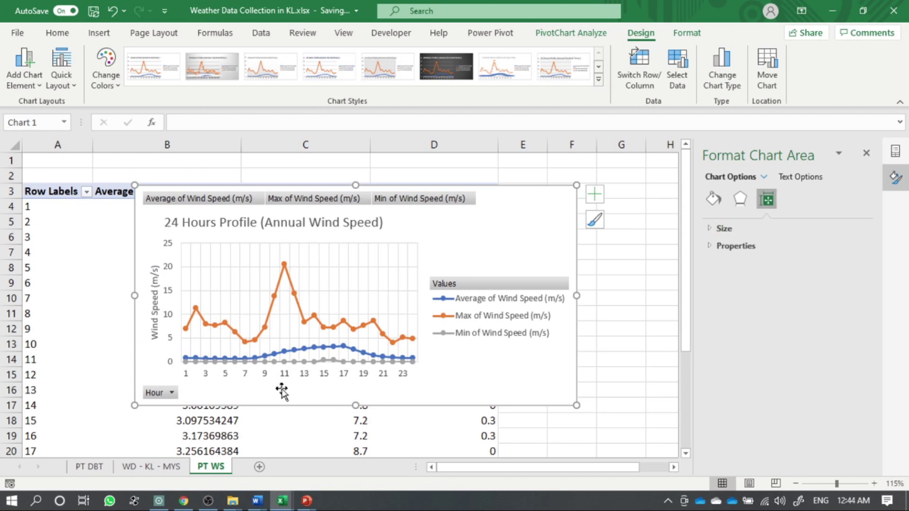
Add a primary horizontal axis title to the wind speed chart and set its text to Time (Hour).
left_click(35, 86)
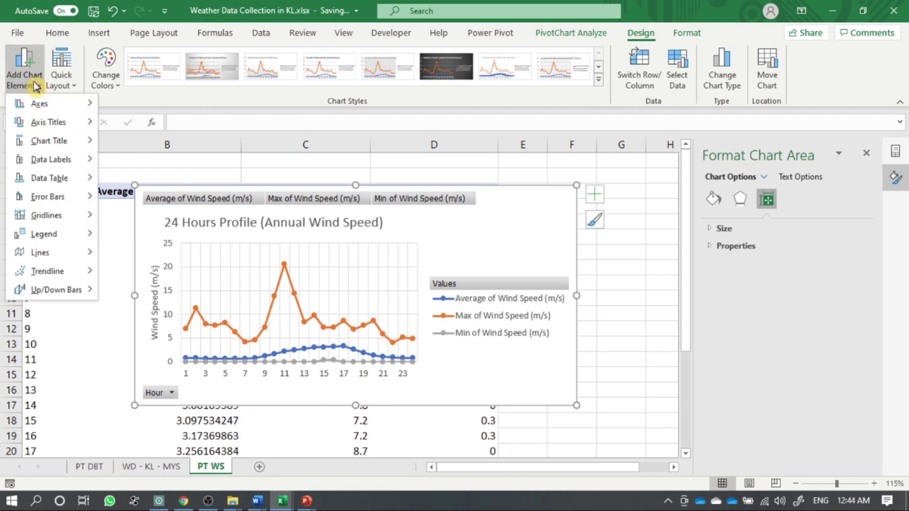
mouse_move(76, 125)
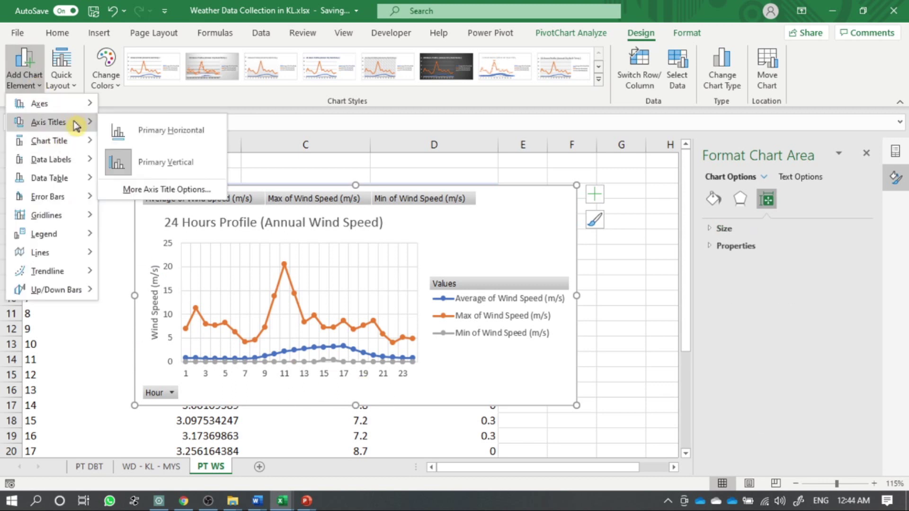
left_click(175, 129)
left_click(298, 367)
key("ctrl+a")
type("Hour")
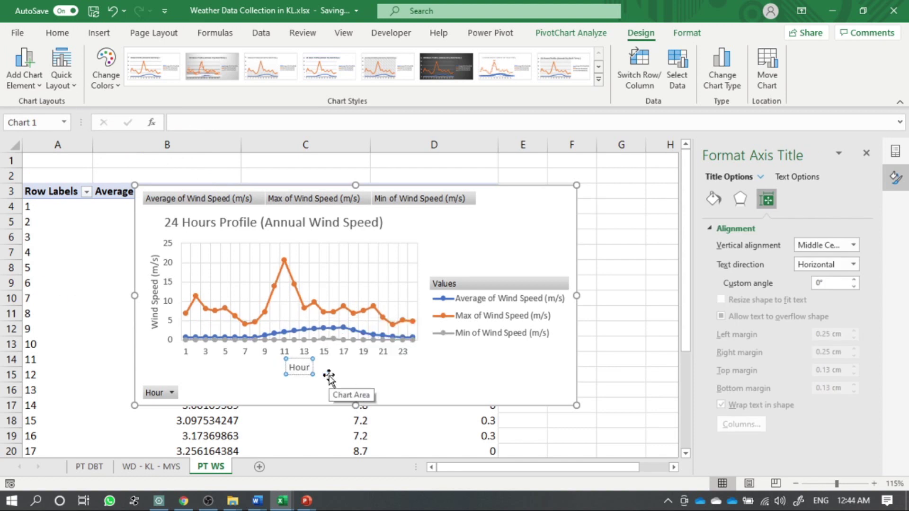
key("BackSpace")
key("BackSpace")
key("BackSpace")
key("BackSpace")
type("Time (Hour)")
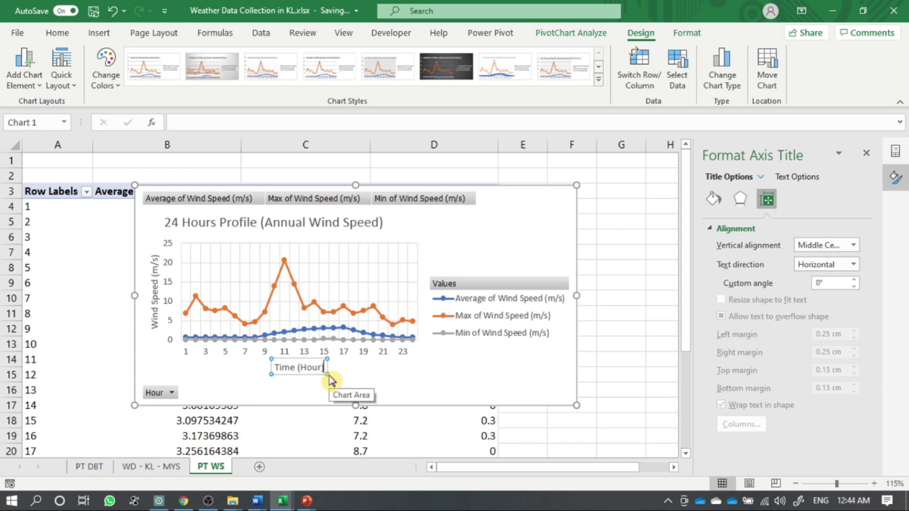
left_click(437, 373)
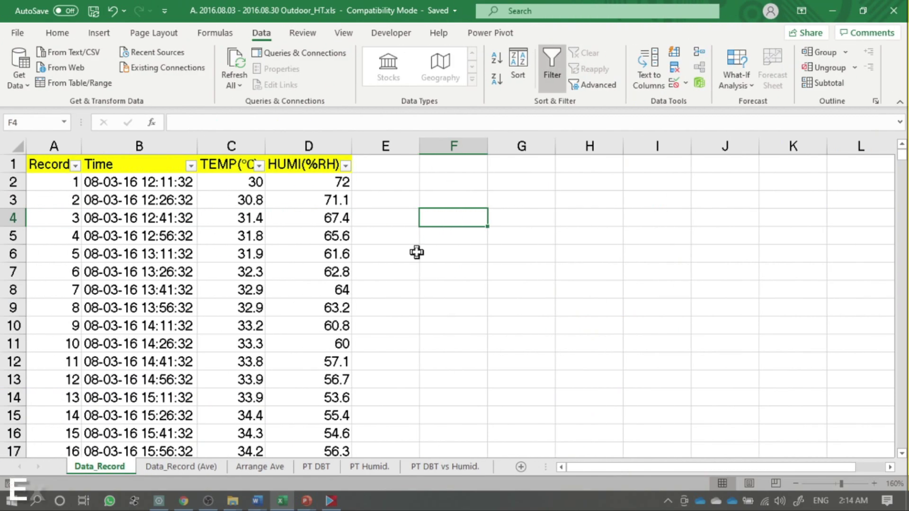
key("Down")
key("Down")
key("Down")
key("Down")
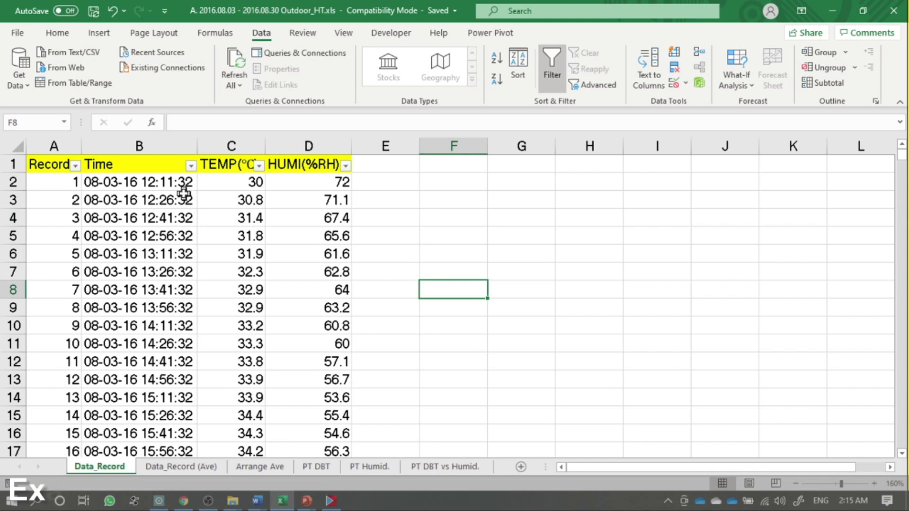
Look through the Time column's filter values from first to last on the Data_Record sheet without applying a filter.
left_click(191, 165)
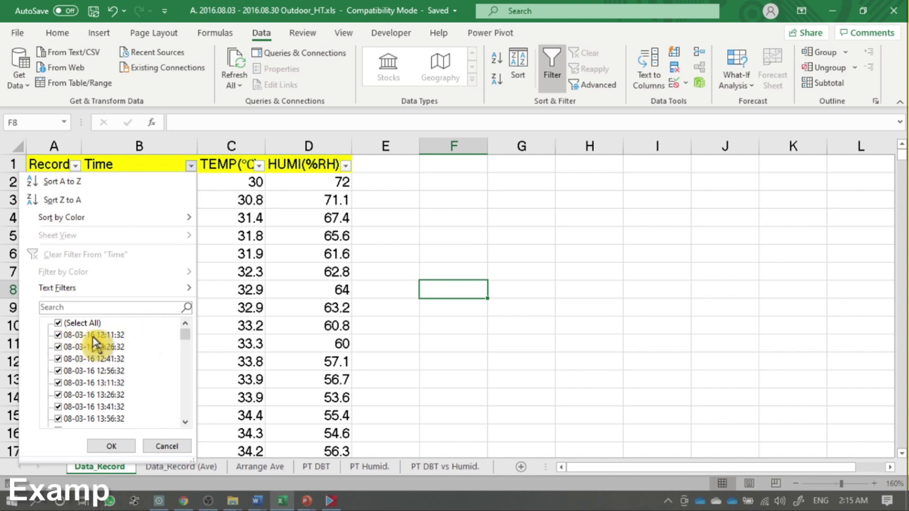
left_click_drag(186, 345, 186, 442)
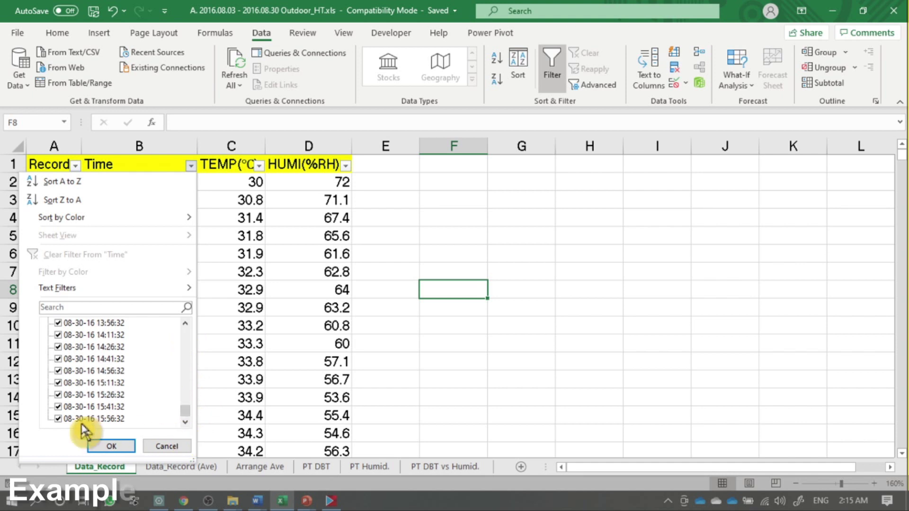
left_click(181, 447)
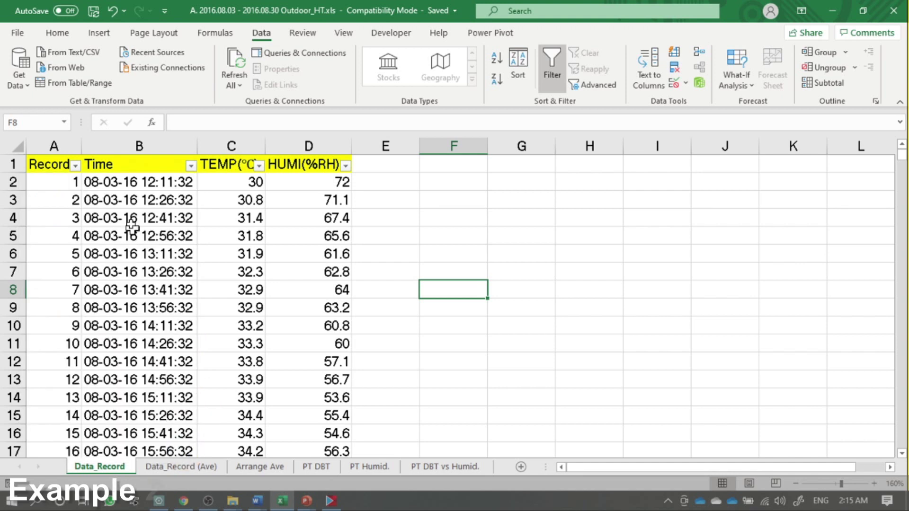
Select all record numbers in column A from A2 down to examine the data's extent, and return to cell A1.
left_click(130, 187)
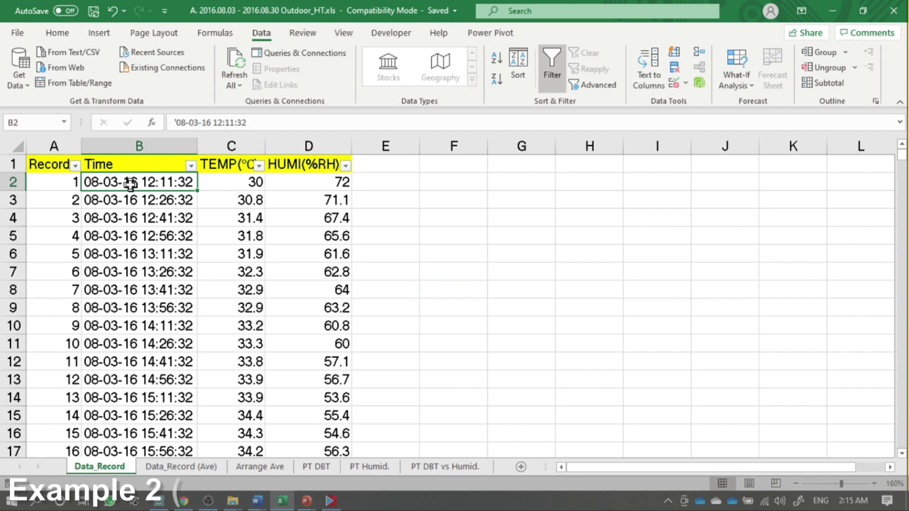
left_click(54, 188)
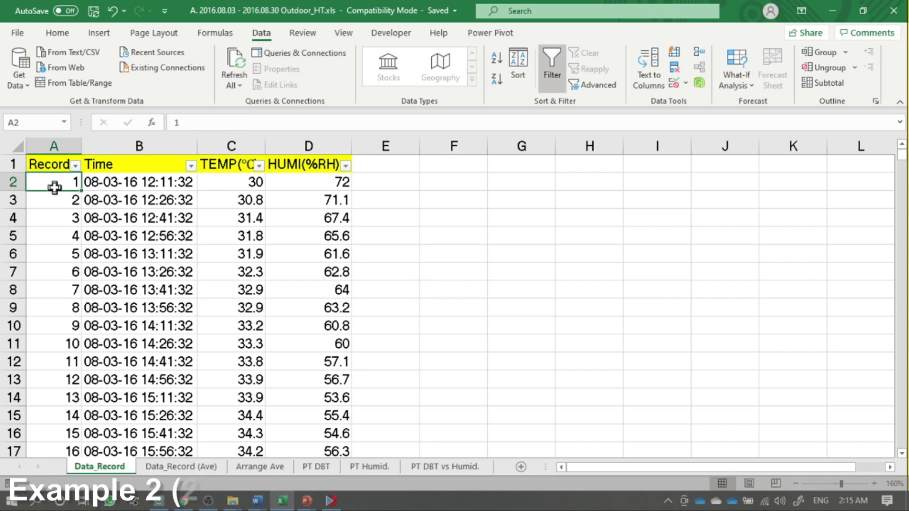
double_click(88, 192, "shift")
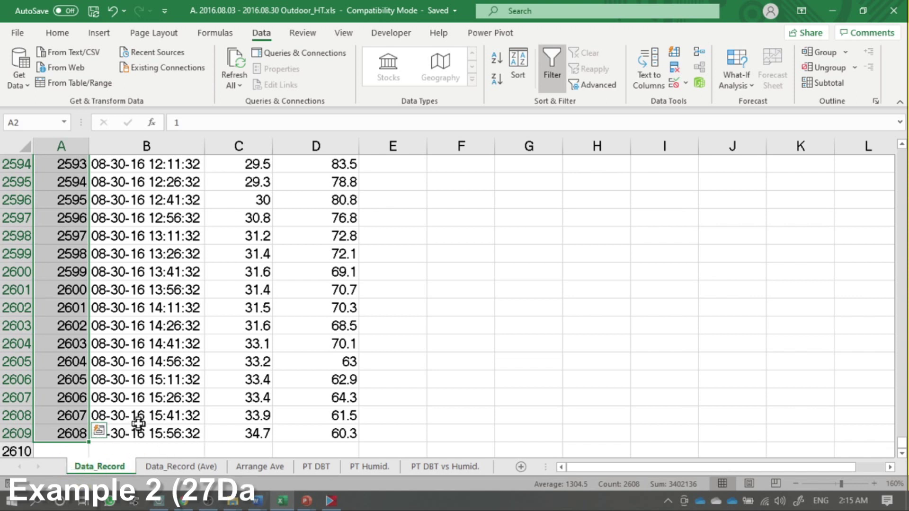
key("ctrl+Home")
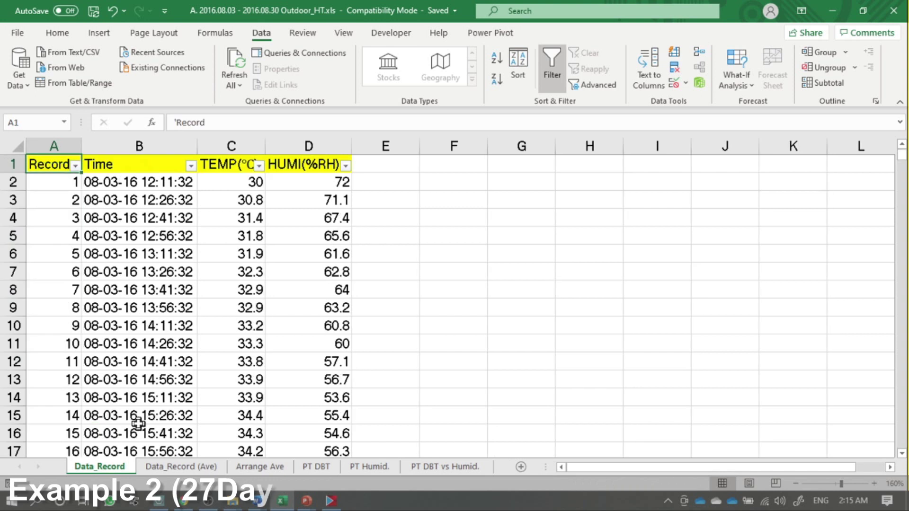
Select the first four Time entries together with their temperatures, B2:C5, to examine the recording interval.
left_click(214, 220)
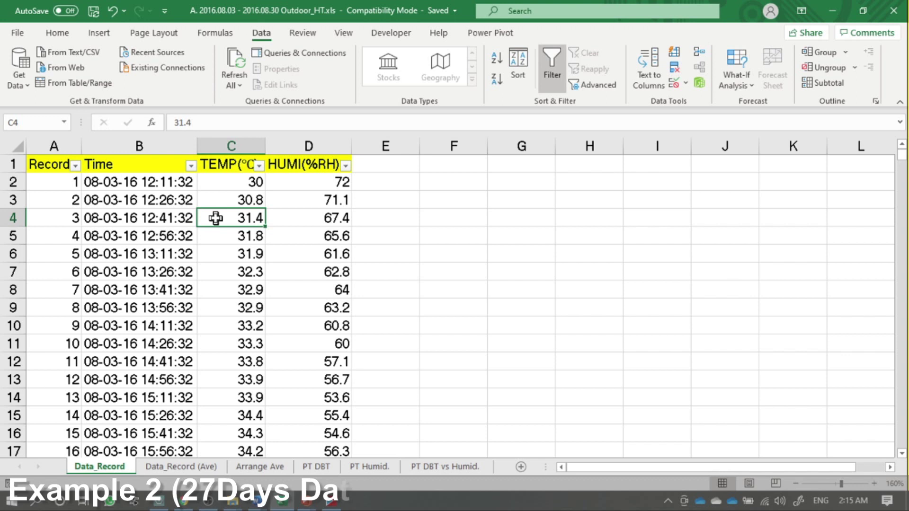
left_click_drag(168, 183, 181, 237)
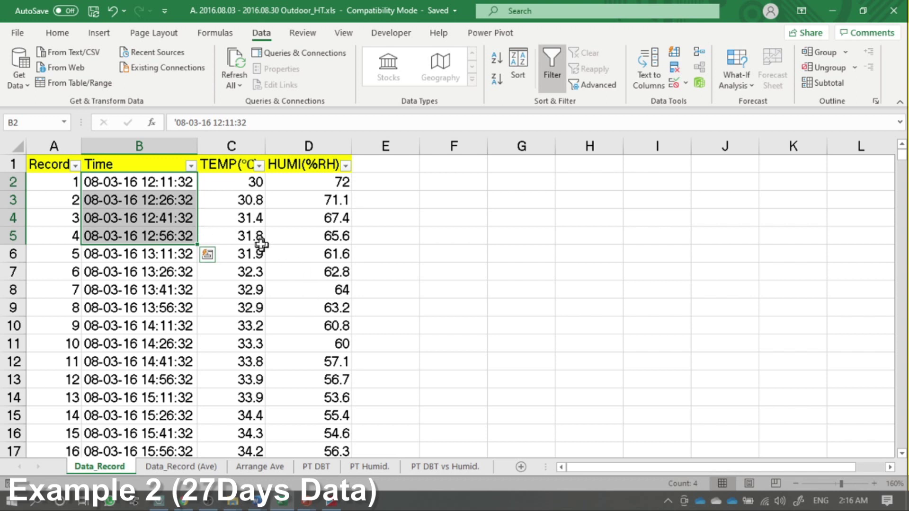
left_click_drag(187, 182, 234, 237)
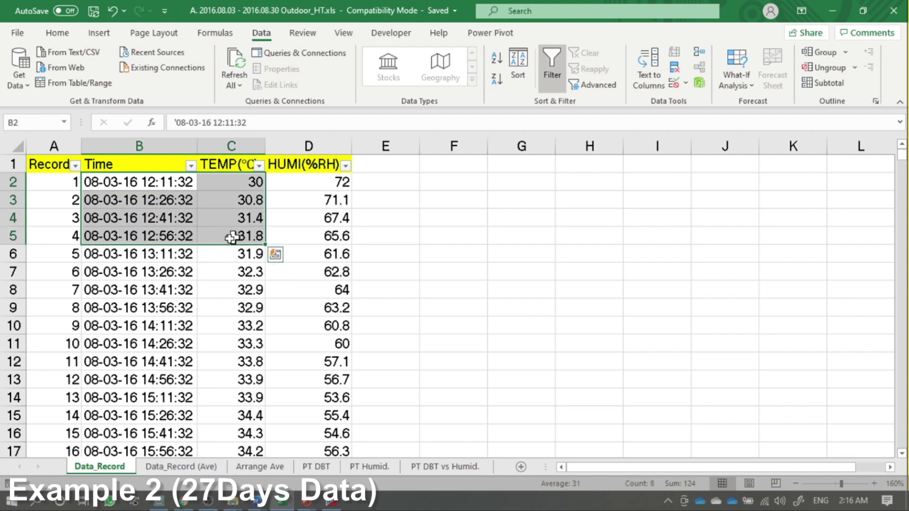
Examine the temperature and humidity columns of the record by selecting their headings, C1 and D1.
left_click(223, 202)
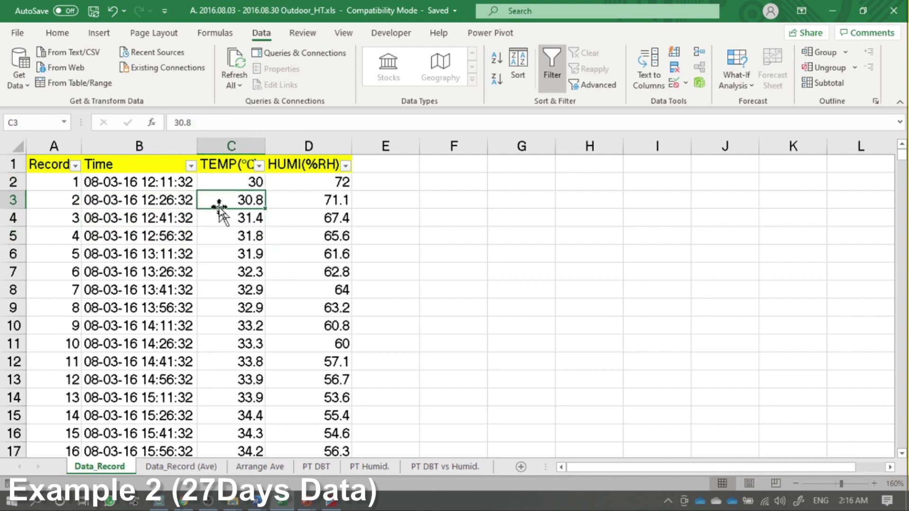
left_click(232, 170)
left_click(301, 174)
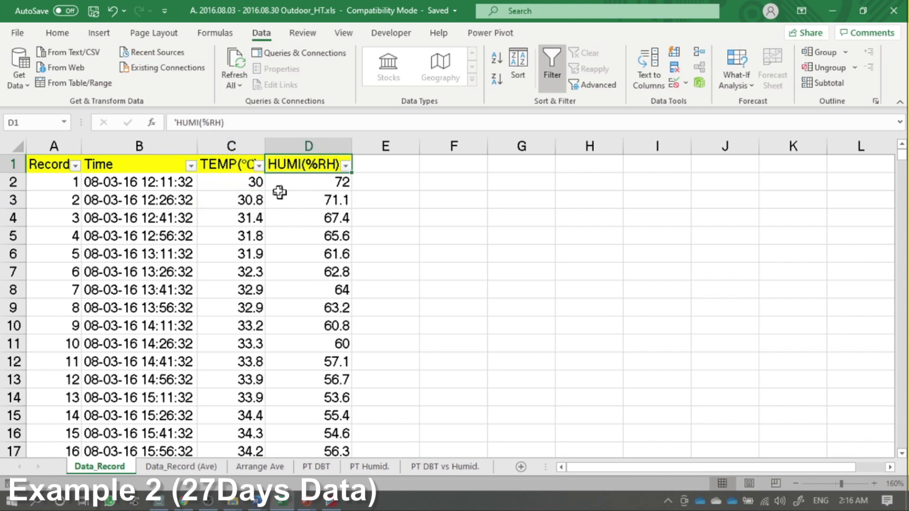
left_click(223, 172)
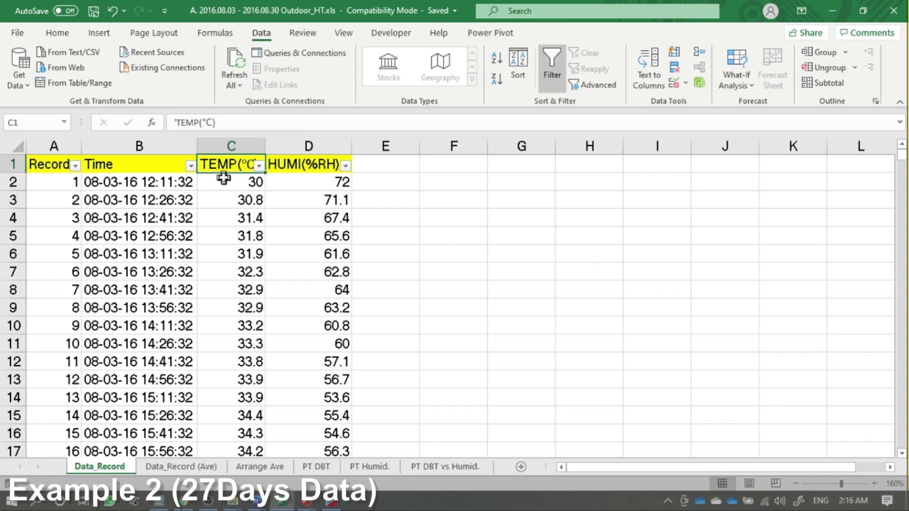
left_click(290, 167)
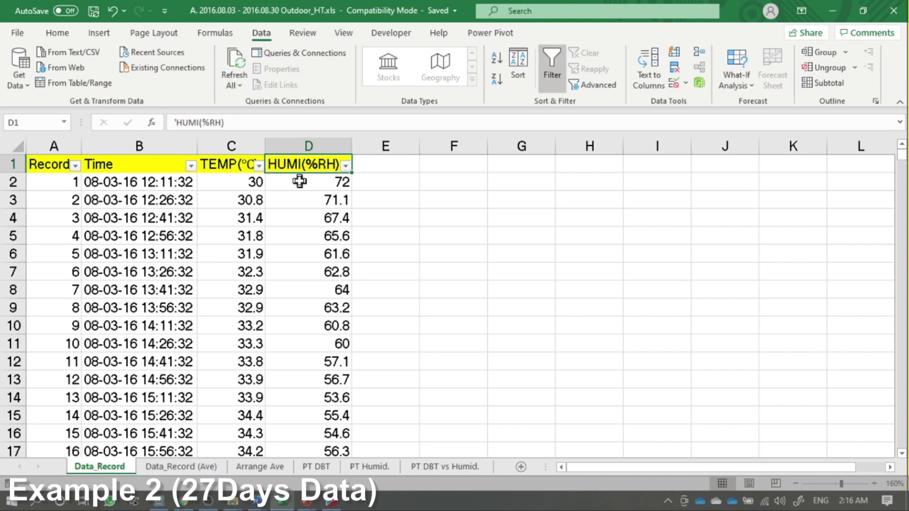
Select the Time entries from B2 down past the first hour to examine how the readings divide into hours.
left_click_drag(166, 180, 172, 243)
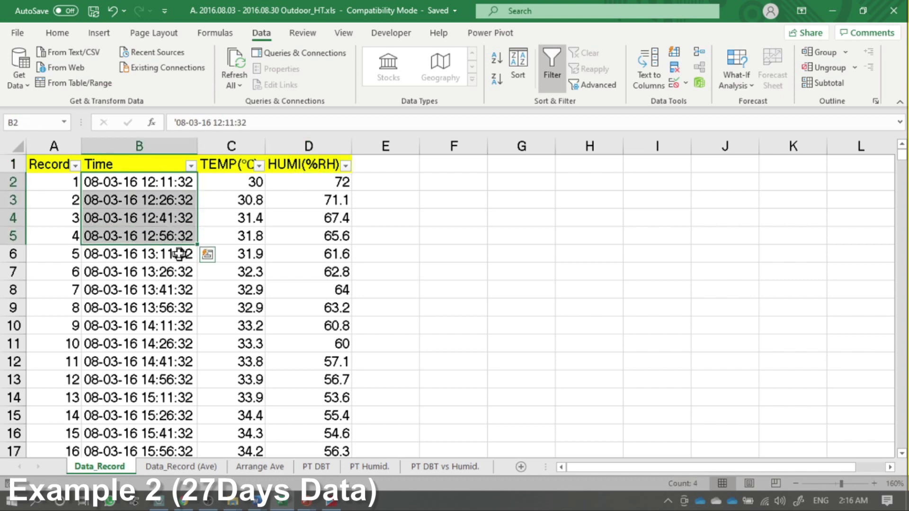
left_click(179, 254)
left_click_drag(178, 181, 184, 313)
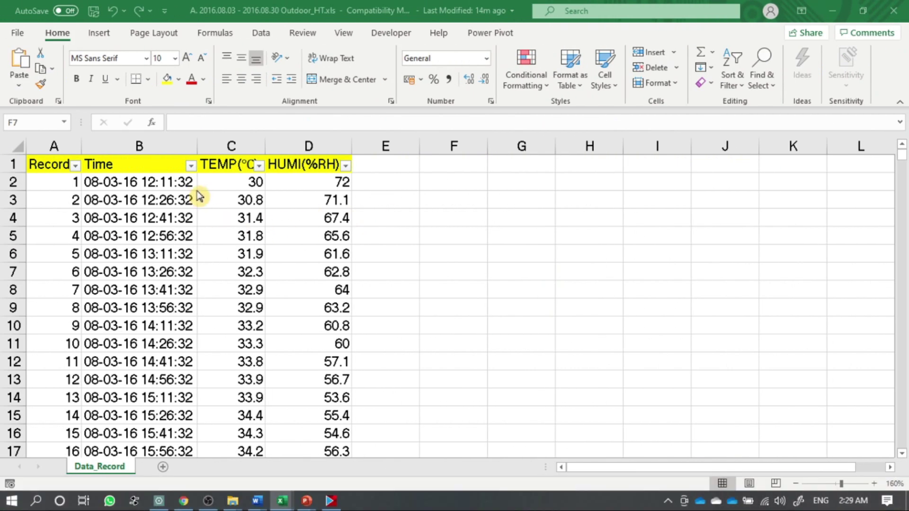
Select the four Time entries belonging to hour 12, B2:B5, to examine the readings that share one hour.
left_click(181, 182)
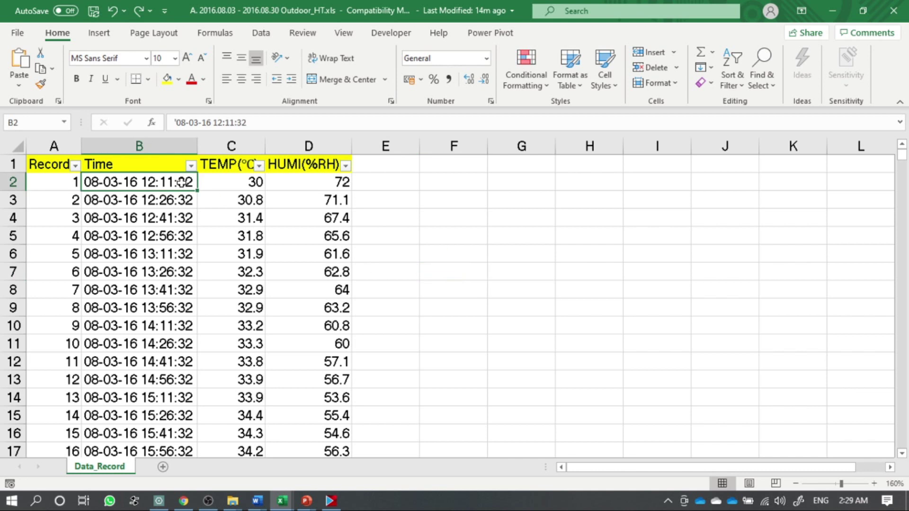
left_click(239, 181)
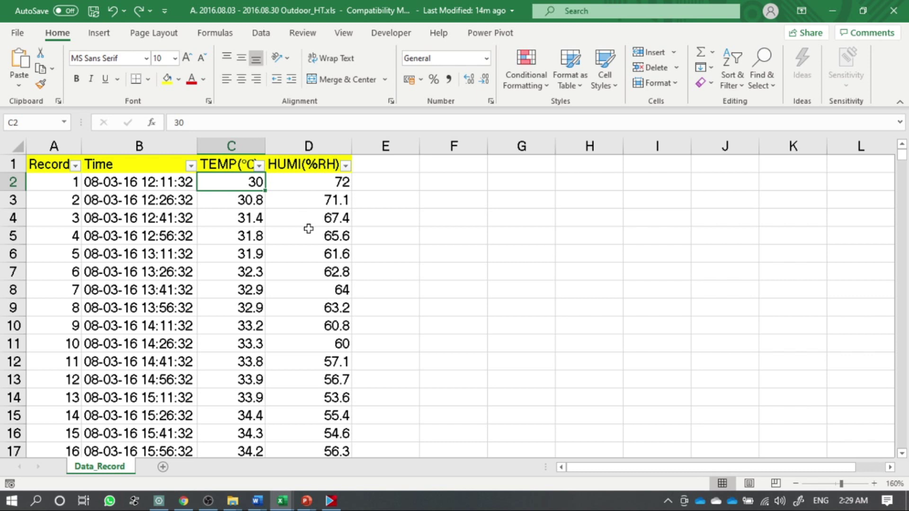
left_click(190, 183)
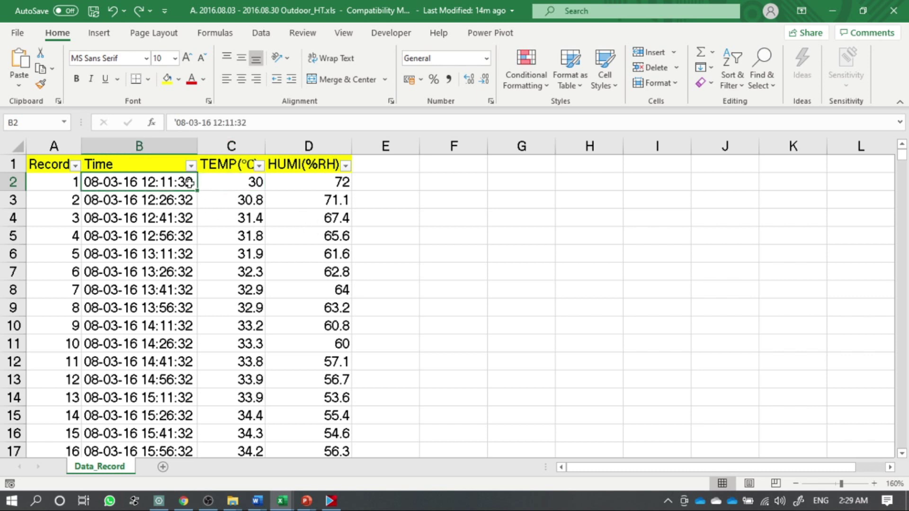
left_click_drag(172, 184, 178, 231)
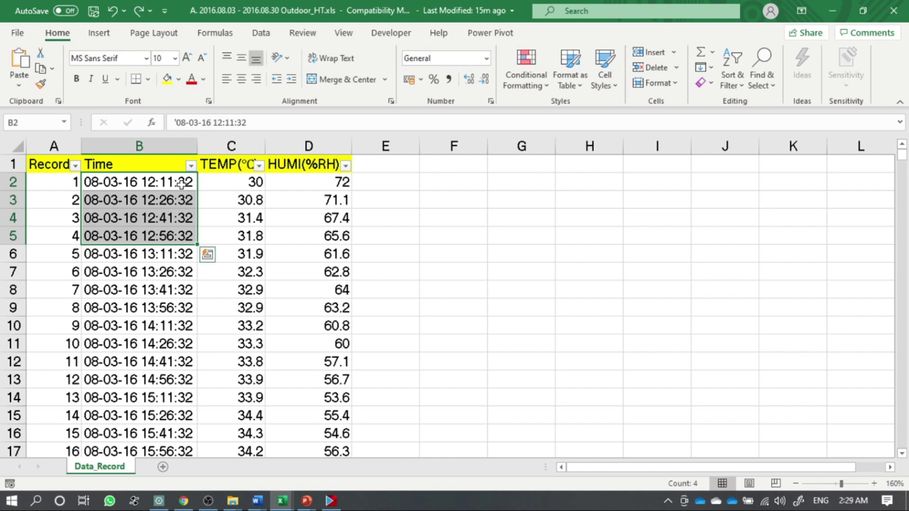
left_click_drag(164, 181, 166, 235)
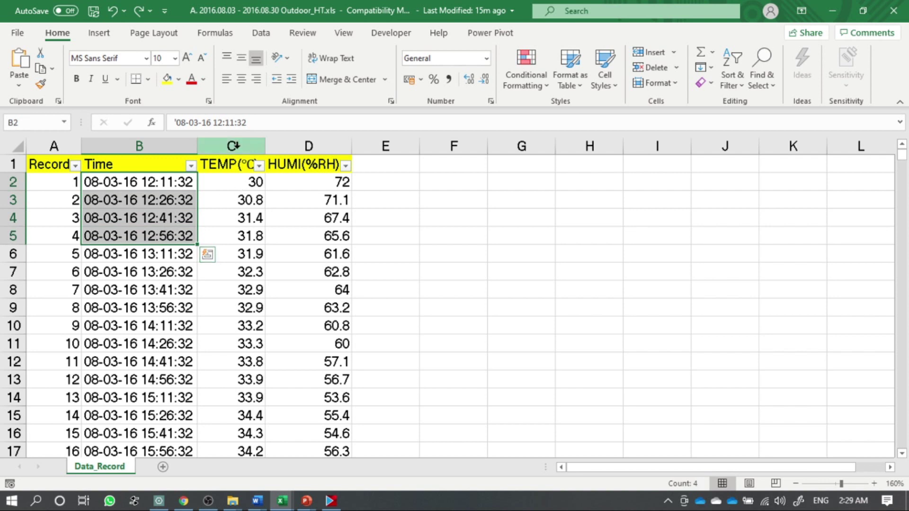
Insert three blank columns between the Time and TEMP(°C) columns on the Data_Record sheet.
left_click(235, 146)
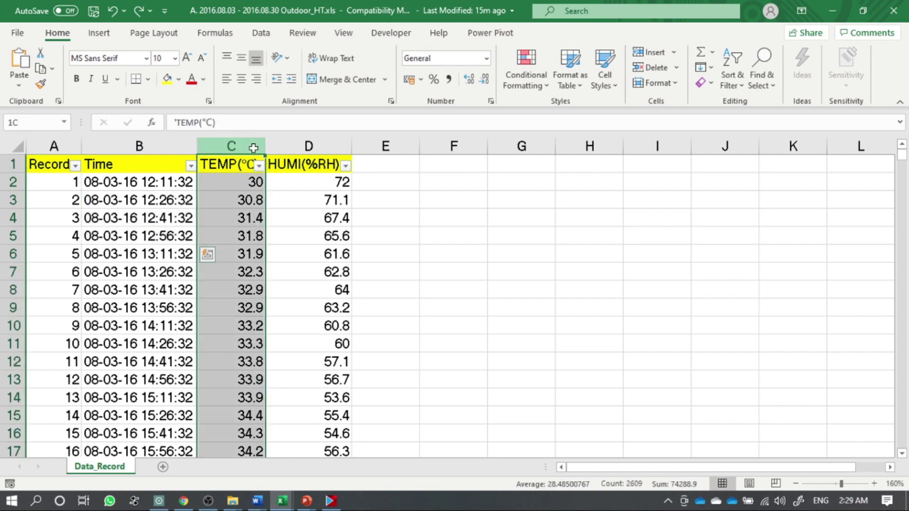
left_click(228, 145)
left_click(228, 146)
left_click_drag(228, 146, 360, 145)
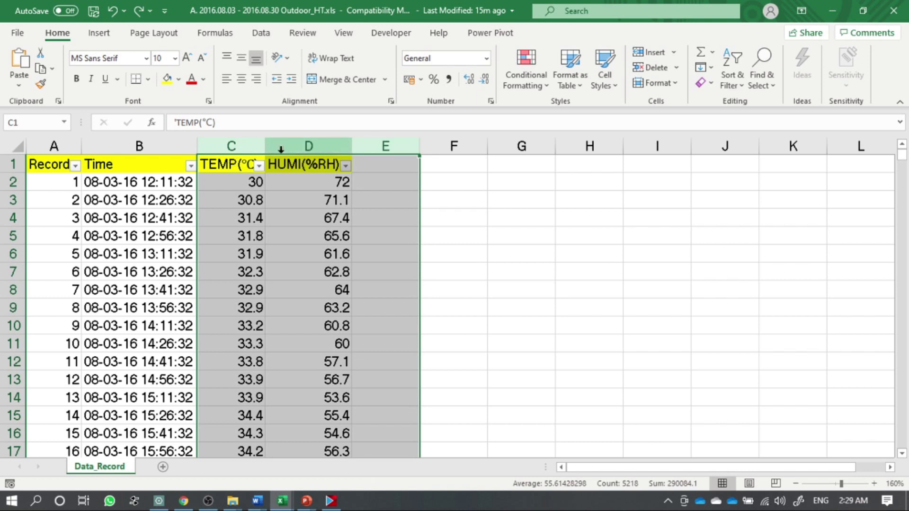
right_click(378, 146)
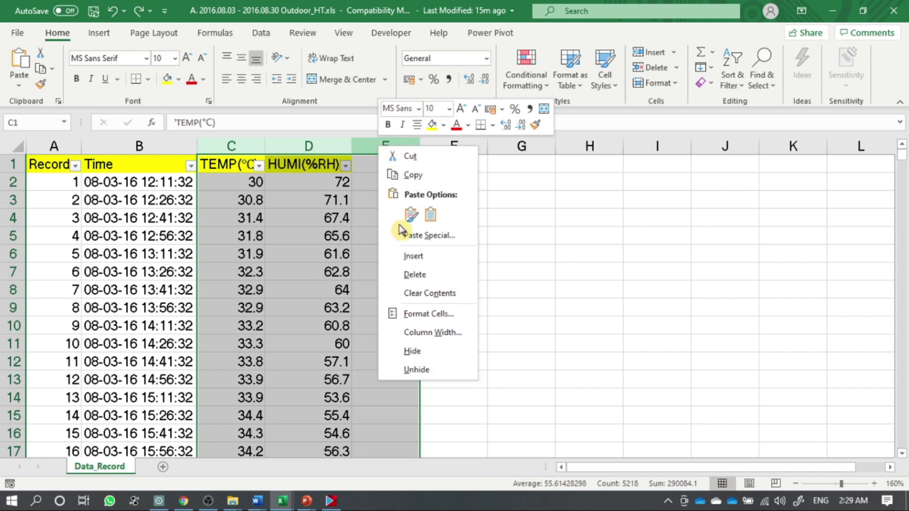
left_click(413, 256)
left_click(329, 216)
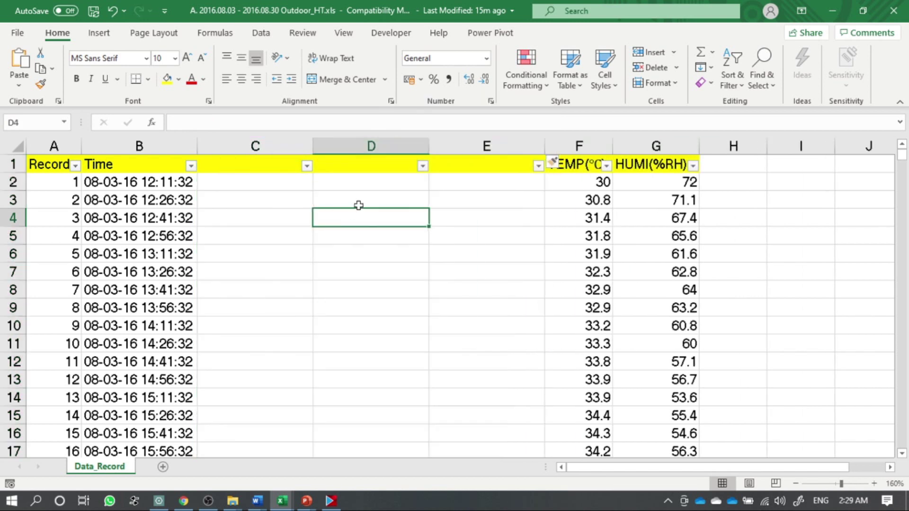
Enter the heading Hour in C1 and copy the TEMP(°C) and HUMI(%RH) headings from F1:G1 into D1:E1.
left_click(244, 167)
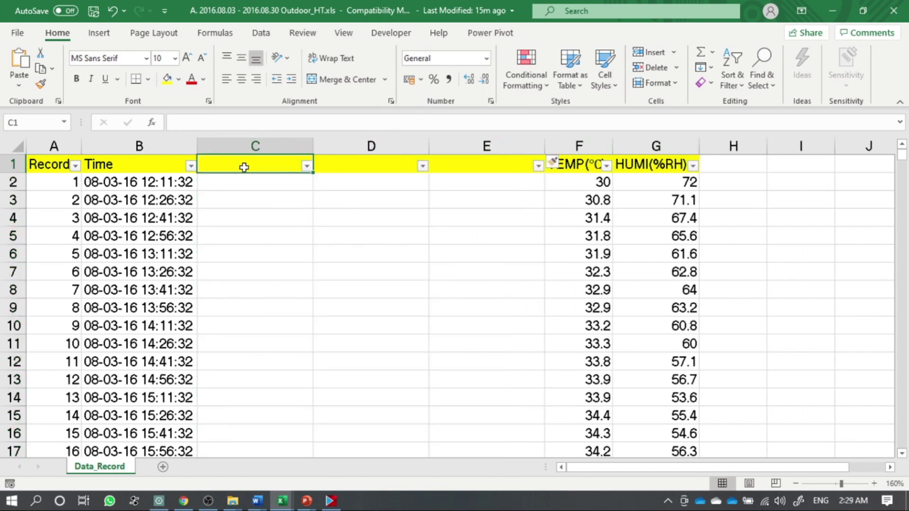
type("Hour")
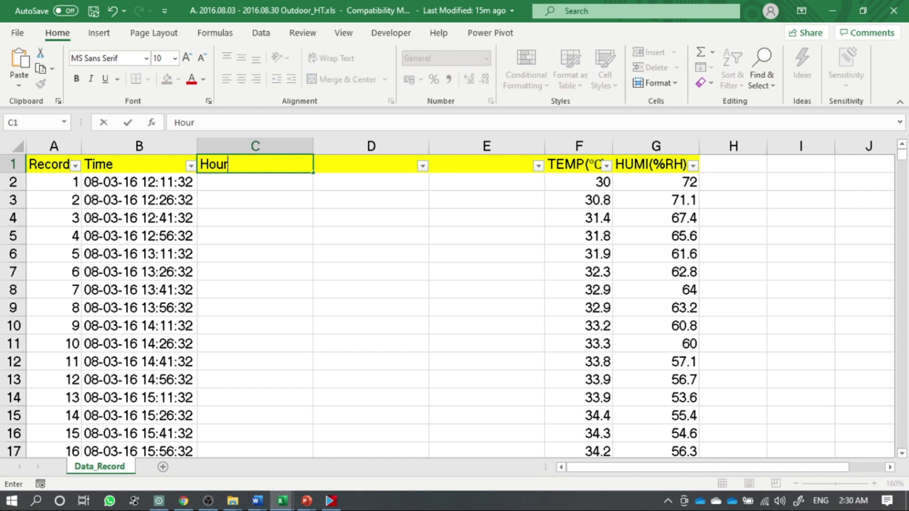
key("Tab")
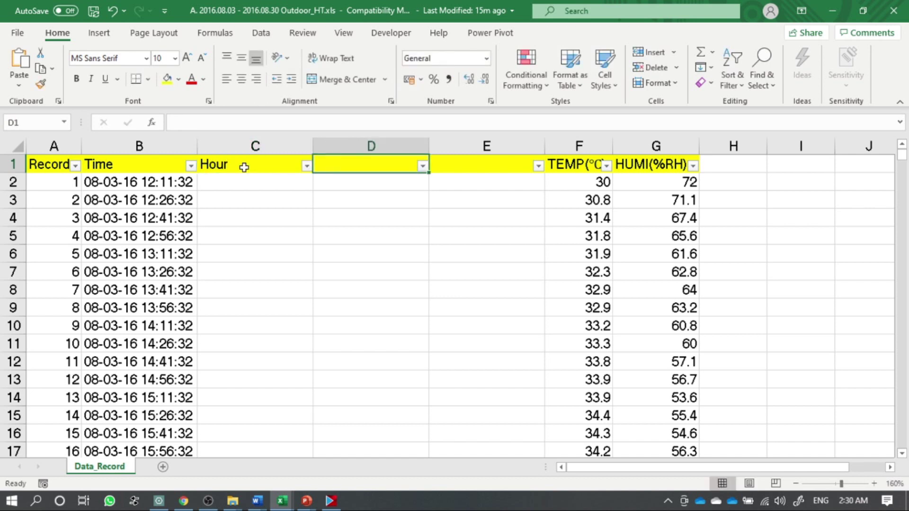
left_click_drag(568, 167, 466, 164)
left_click(377, 191)
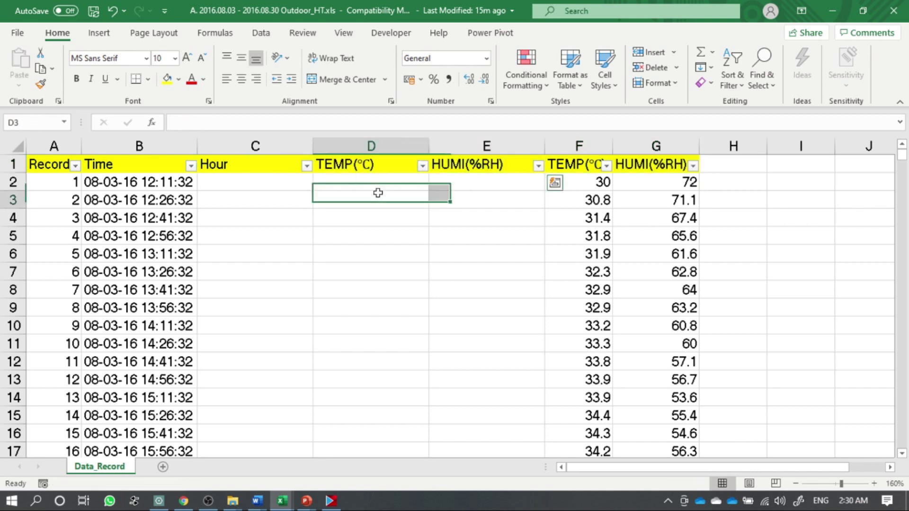
left_click(435, 189)
Fill the new Hour, TEMP(°C) and HUMI(%RH) heading cells C1:E1 with a light orange theme colour.
left_click_drag(258, 166, 447, 160)
left_click(179, 80)
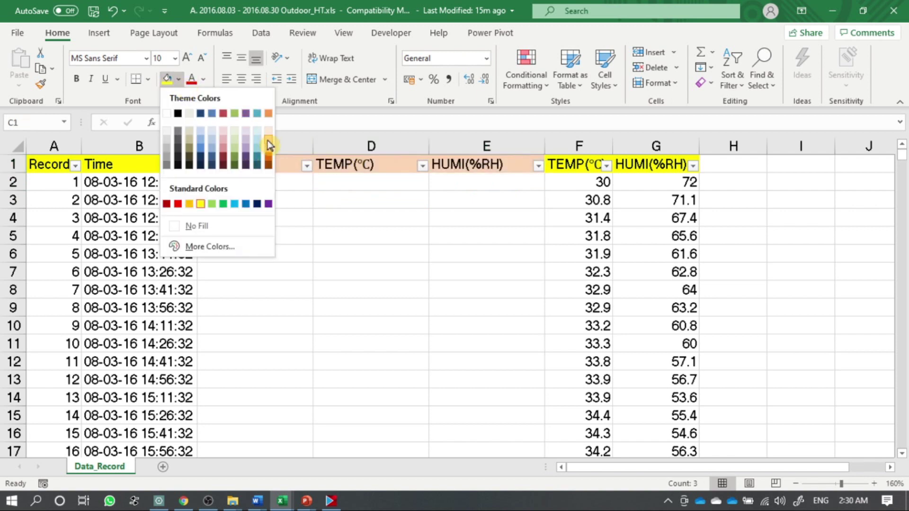
left_click(268, 145)
left_click(267, 195)
left_click(265, 171)
left_click(269, 177)
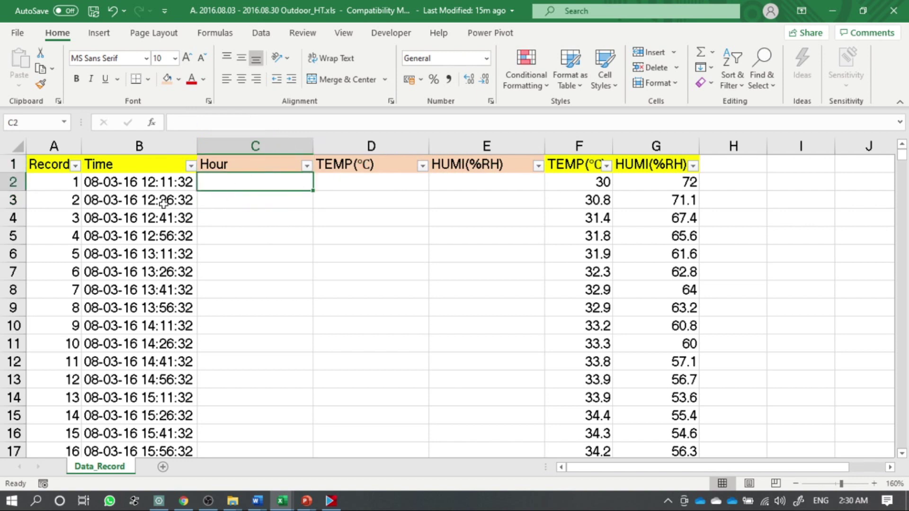
Merge and center C2:C5 under Hour, enter 12 and align it vertically to the middle.
left_click_drag(220, 190, 221, 236)
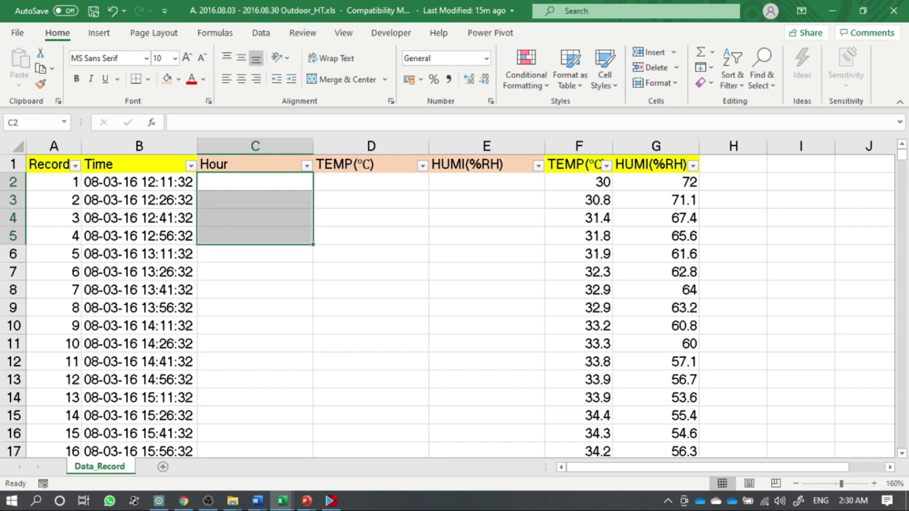
left_click(343, 79)
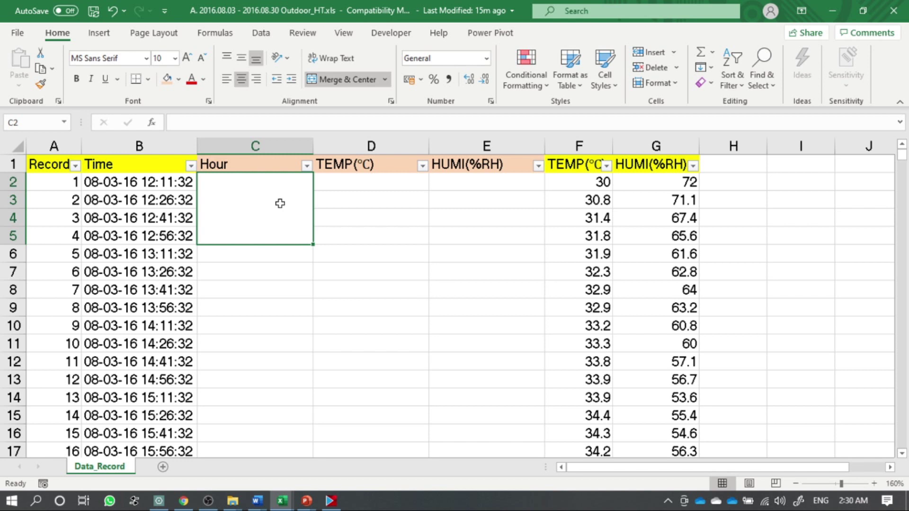
type("12")
key("Return")
left_click(275, 200)
left_click(241, 59)
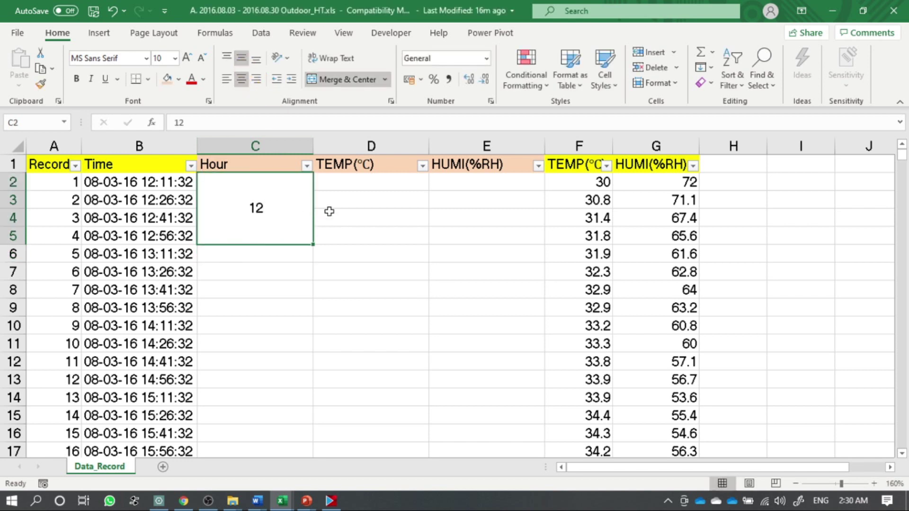
Fill the merged hour cell across to columns D and E so that D2:D5 and E2:E5 are merged as well.
mouse_move(314, 247)
left_mouse_down()
mouse_move(430, 237)
mouse_move(290, 246)
mouse_move(308, 244)
left_mouse_up()
mouse_move(314, 247)
left_mouse_down()
mouse_move(476, 247)
mouse_move(312, 242)
left_mouse_up()
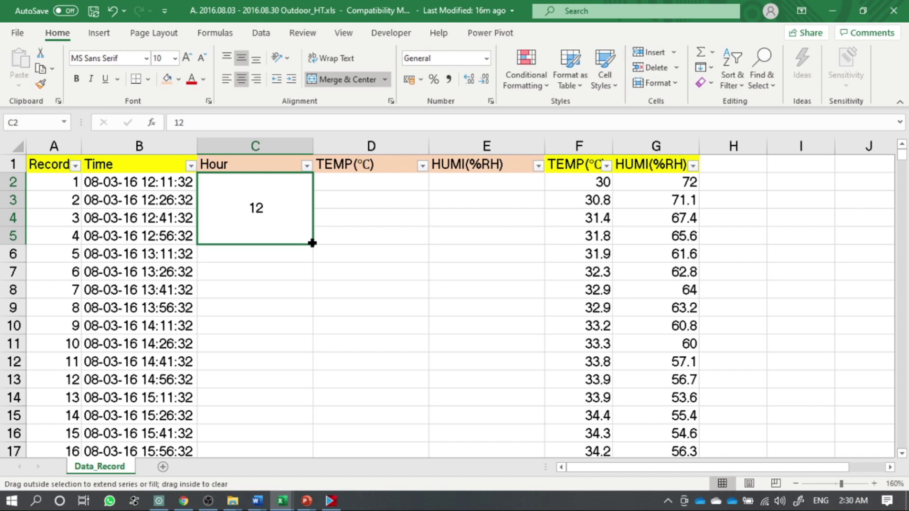
left_click_drag(312, 243, 503, 248)
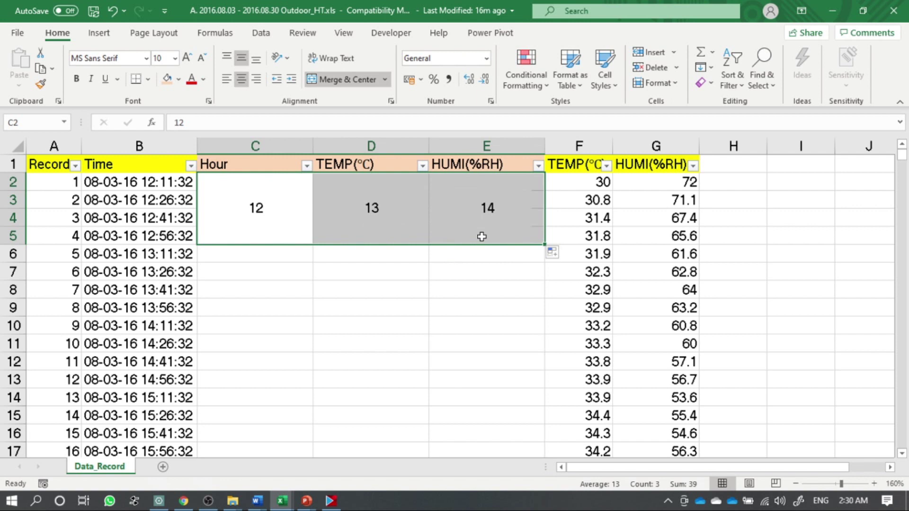
left_click(391, 213)
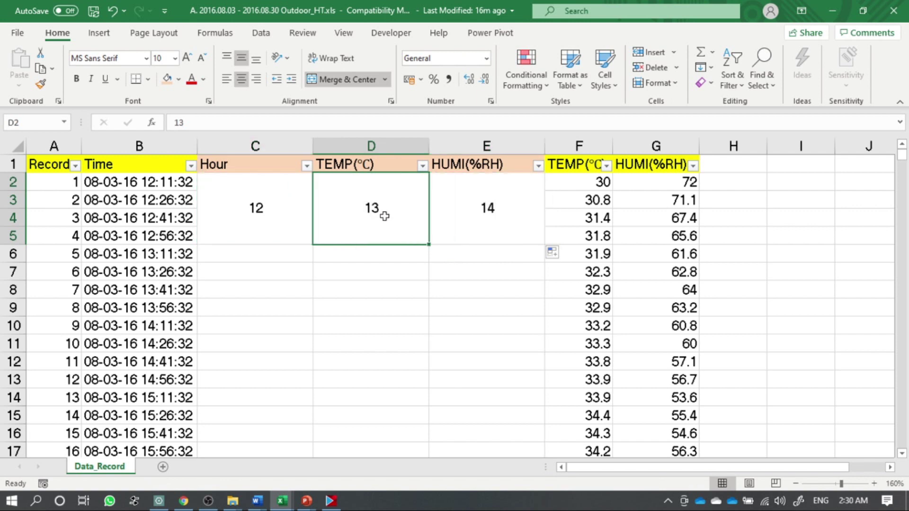
Replace the content of the merged cell D2 with =AVERAGE(F2:F5) to average the first hour's temperatures.
left_click_drag(592, 178, 593, 241)
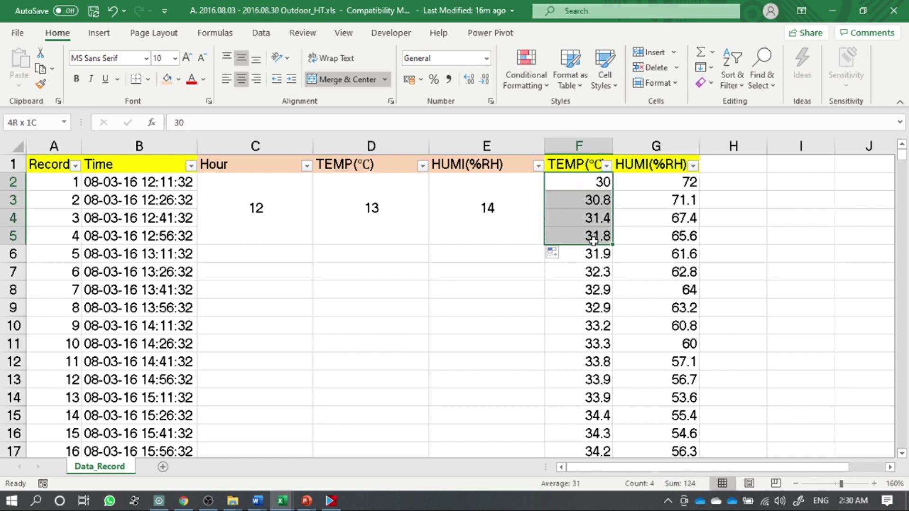
left_click_drag(585, 182, 592, 239)
left_click(379, 204)
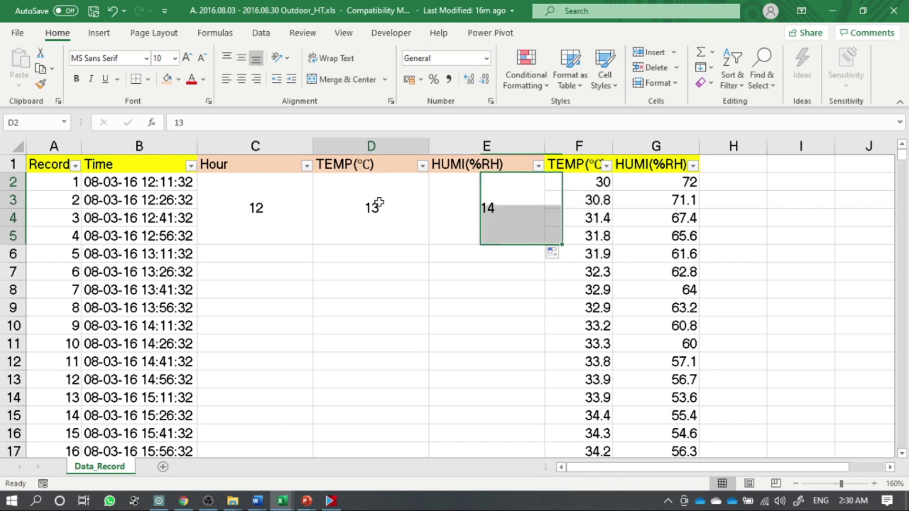
type("=")
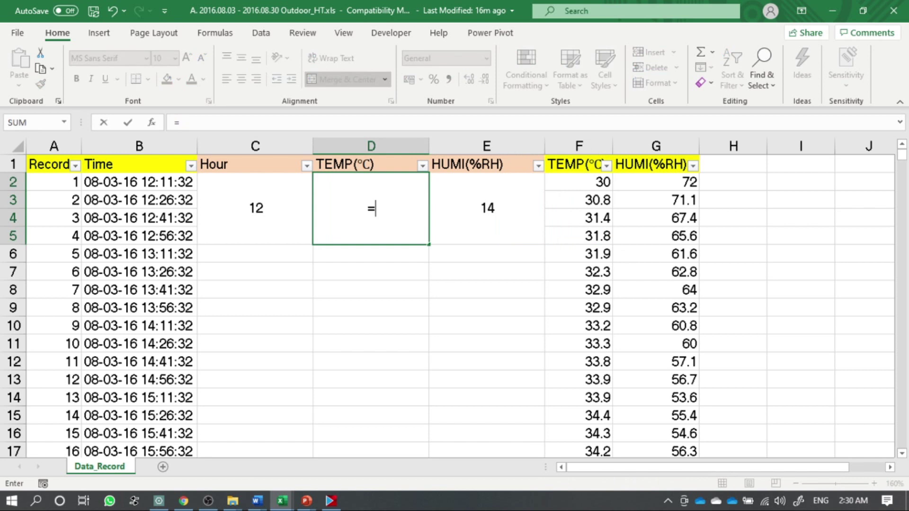
type("av")
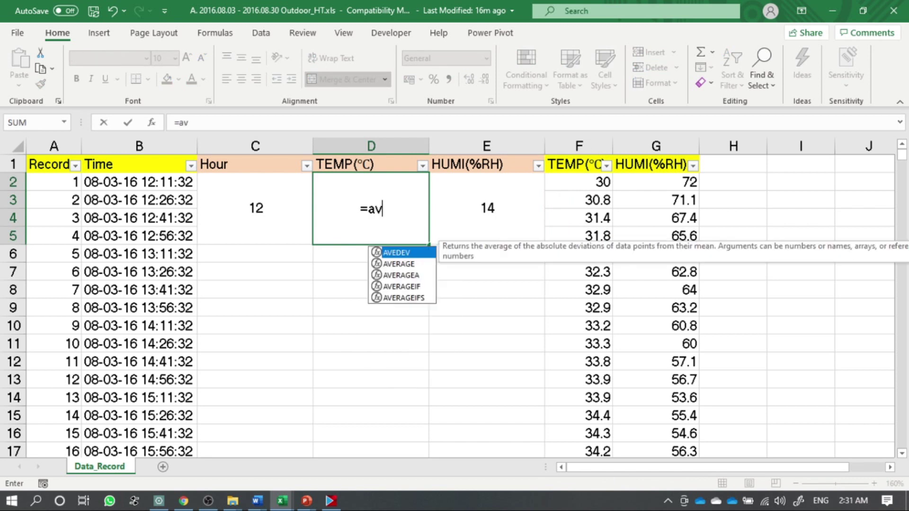
type("era")
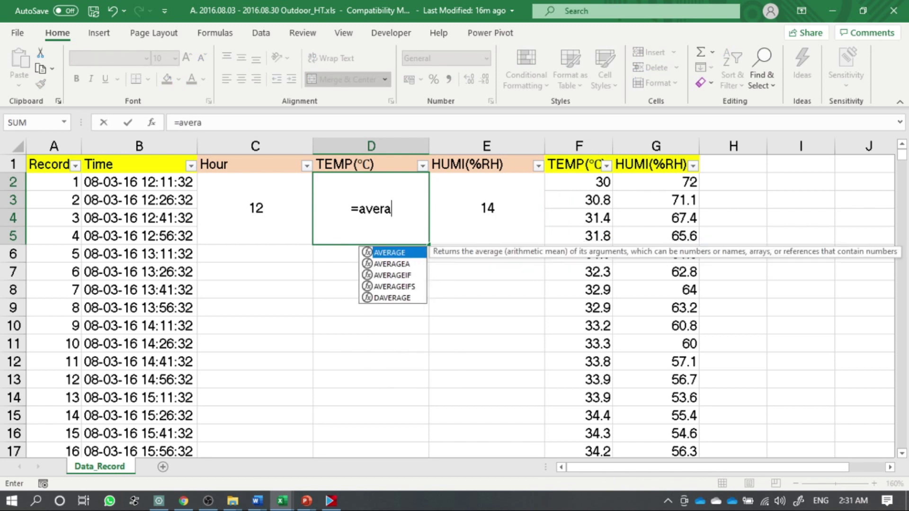
key("Tab")
left_click_drag(589, 180, 585, 236)
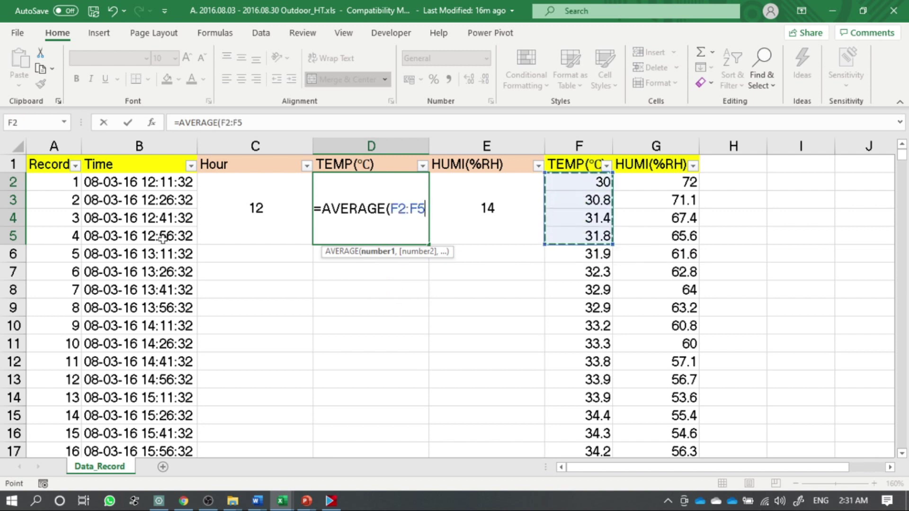
key("Return")
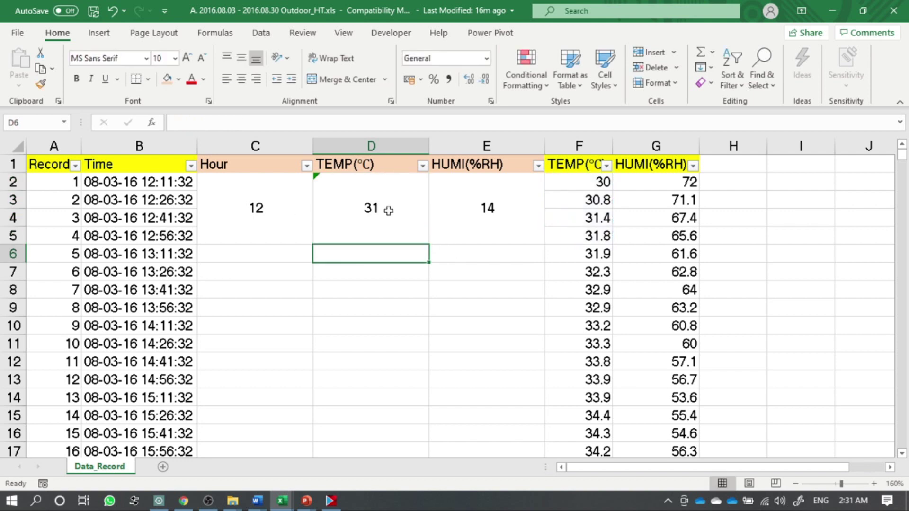
left_click(390, 205)
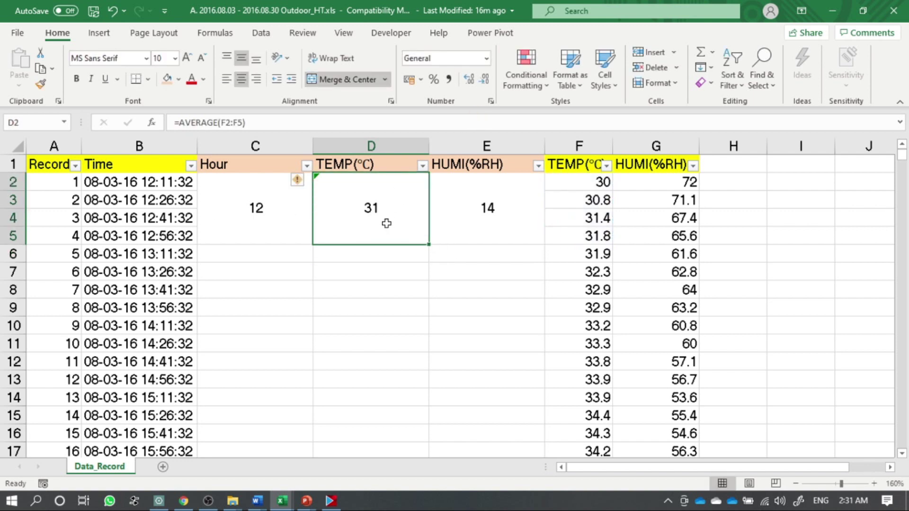
Show the temperature average in D2 with one decimal and fill its formula across to E2 to average the first hour's humidity.
left_click(470, 80)
left_click(485, 84)
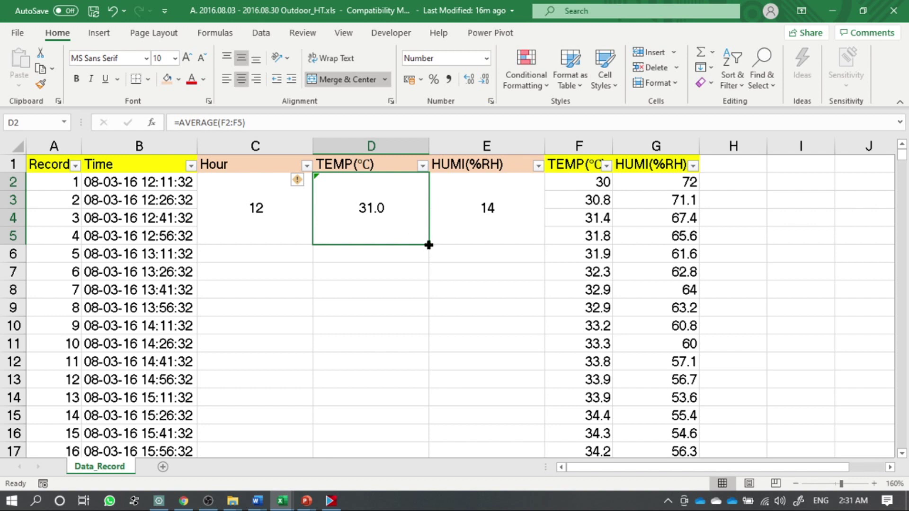
left_click(509, 204)
left_click(398, 218)
left_click_drag(429, 244, 508, 234)
double_click(501, 213)
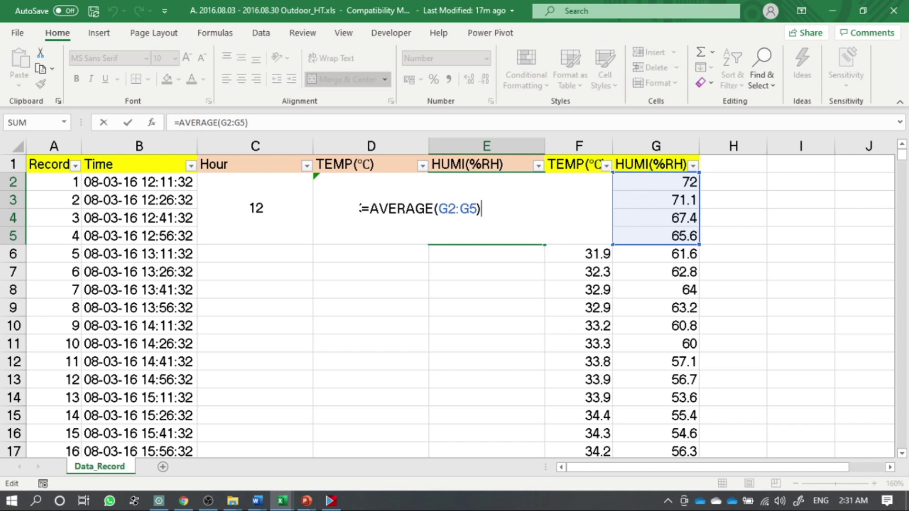
key("Escape")
left_click(278, 205)
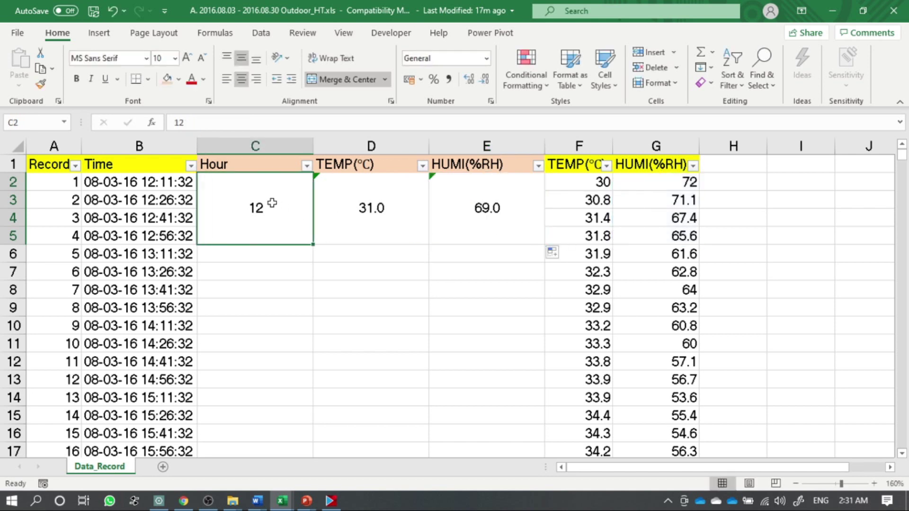
left_click_drag(279, 224, 470, 224)
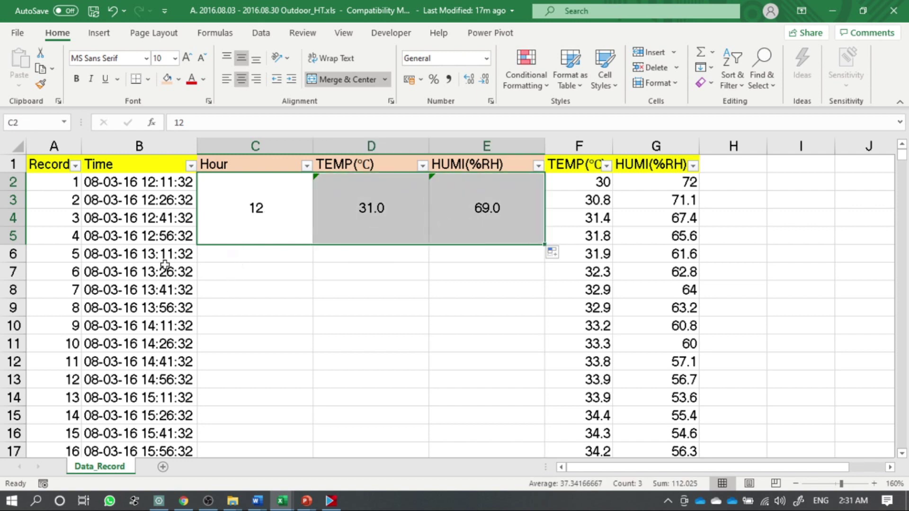
left_click_drag(165, 258, 175, 452)
left_click(284, 191)
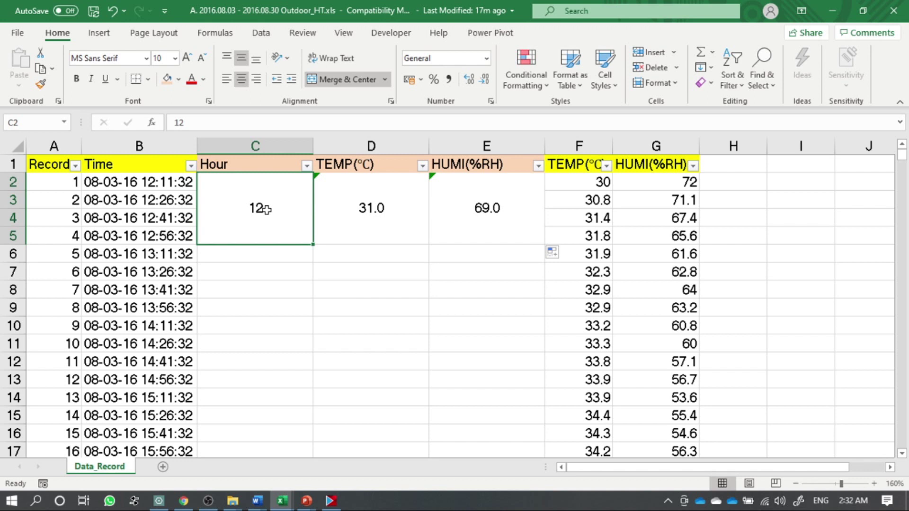
left_click_drag(151, 183, 172, 231)
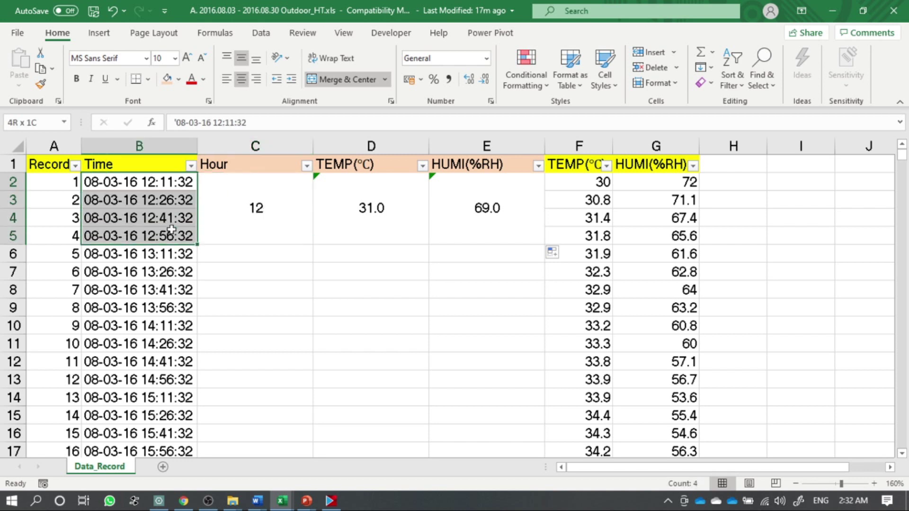
left_click(240, 210)
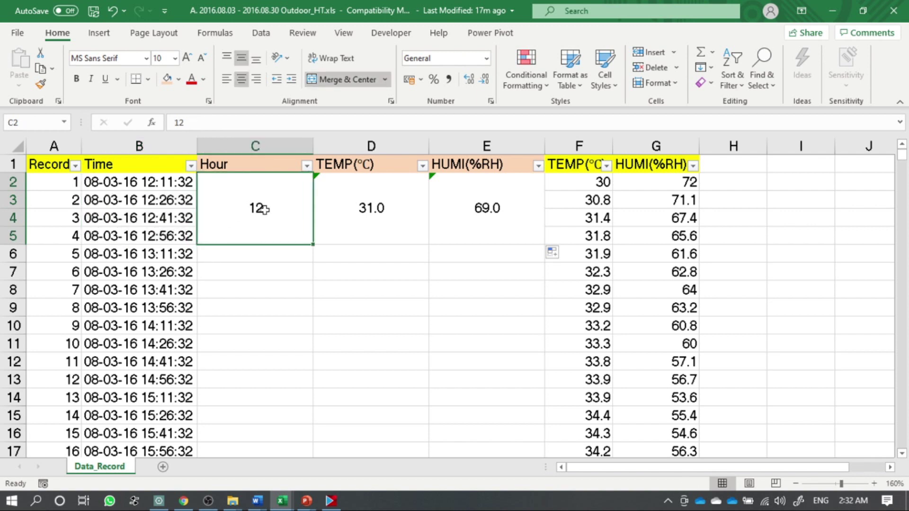
Fill the merged first-hour block C2:E5 down to rows 6 to 9, extending the hour number and both averages.
left_click_drag(275, 214, 451, 206)
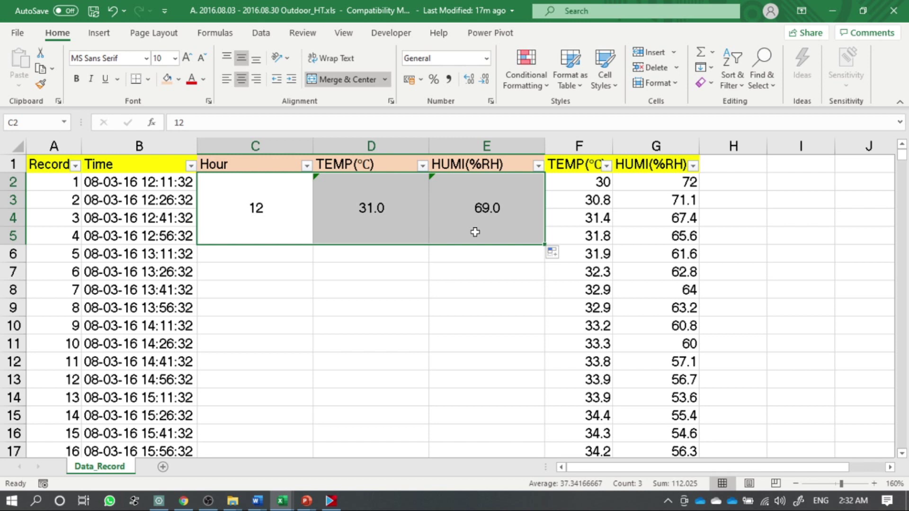
left_click_drag(286, 222, 487, 217)
left_click_drag(546, 245, 538, 313)
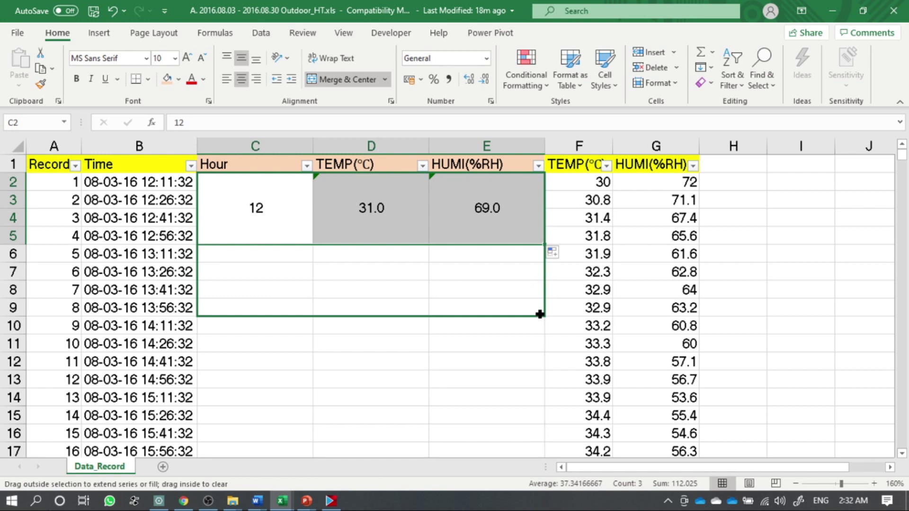
left_click_drag(540, 315, 539, 314)
Check the second-hour block against the times in B6:B9 and inspect the source ranges of the averages in D6 and E6.
left_click(269, 270)
left_click(275, 219)
left_click(279, 284)
left_click_drag(152, 258, 151, 307)
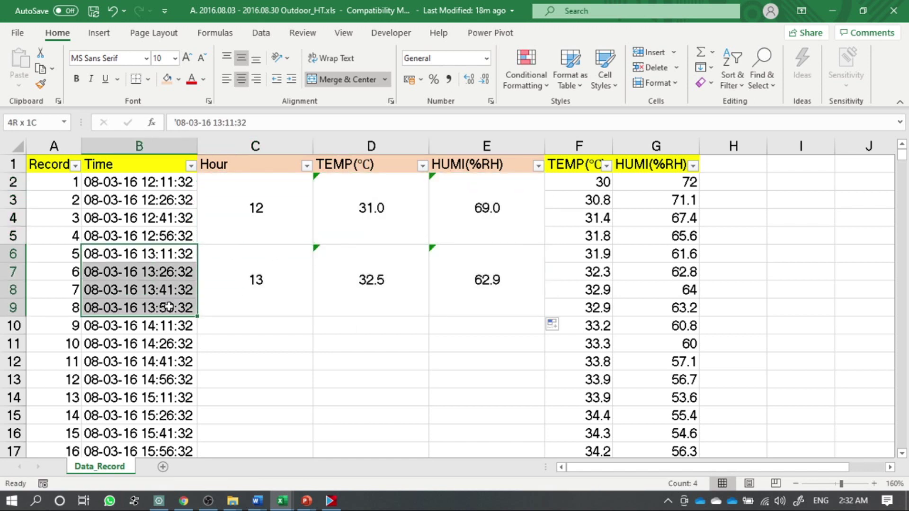
left_click(288, 282)
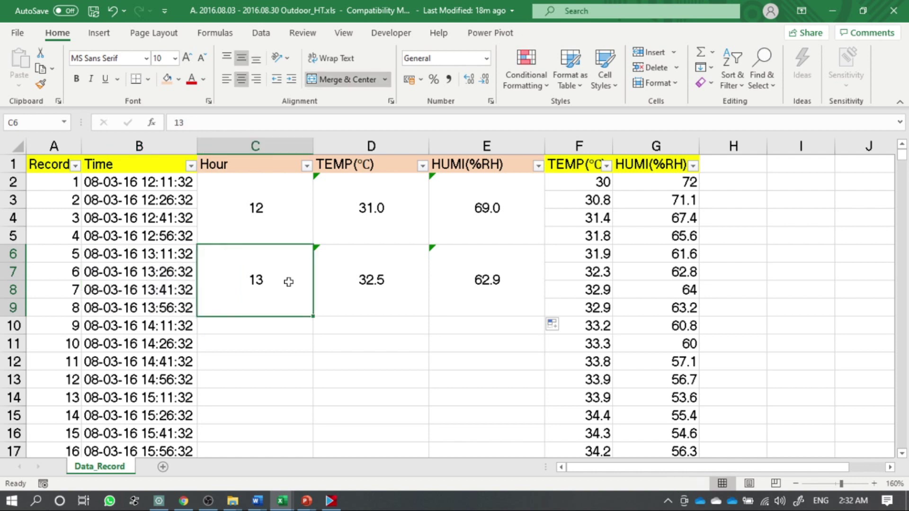
left_click(370, 282)
double_click(372, 281)
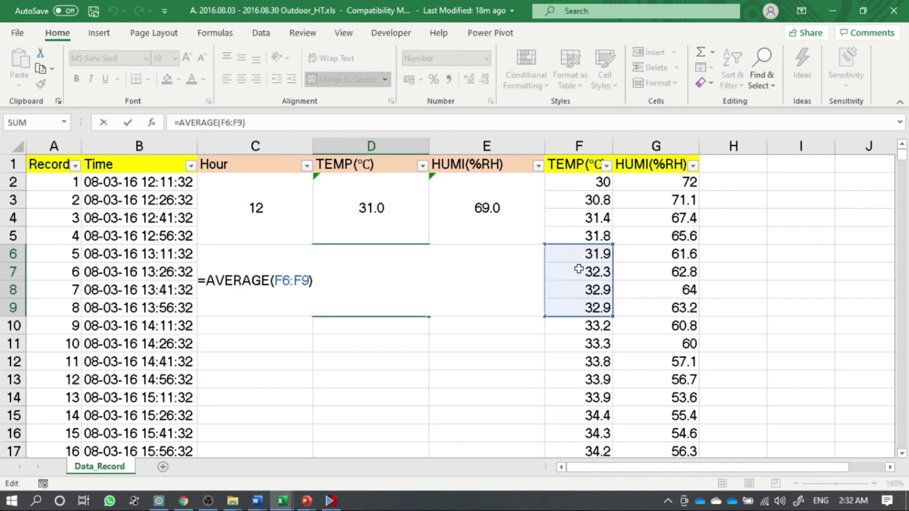
key("Escape")
double_click(487, 279)
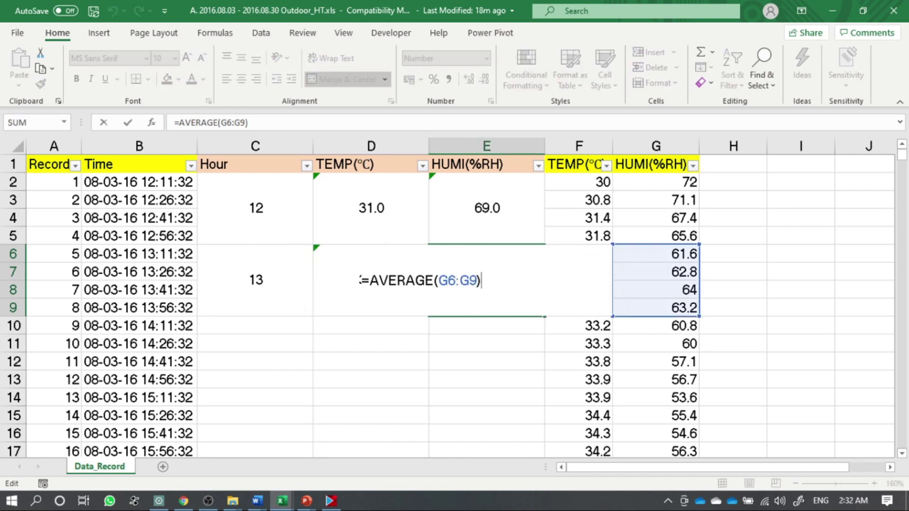
key("Escape")
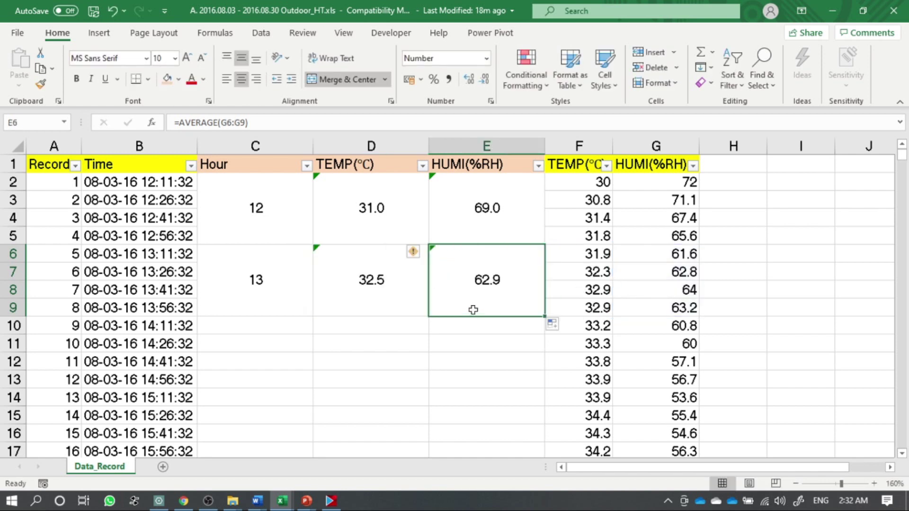
Fill the second-hour block C6:E9 down columns C to E to the last record of the data.
left_click_drag(268, 263, 528, 296)
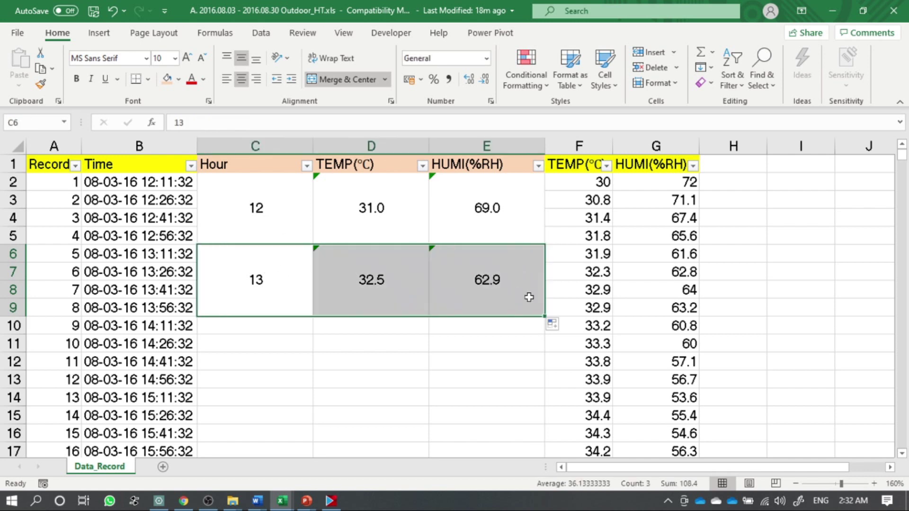
double_click(547, 316)
scroll(470, 290, "down", 4)
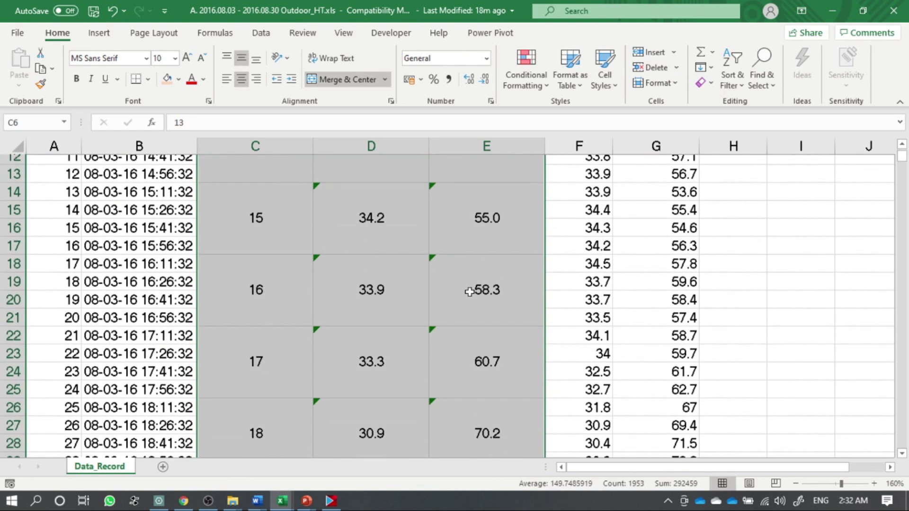
scroll(469, 291, "down", 14)
scroll(470, 292, "down", 5)
scroll(470, 292, "up", 6)
scroll(470, 291, "up", 3)
scroll(720, 274, "down", 5)
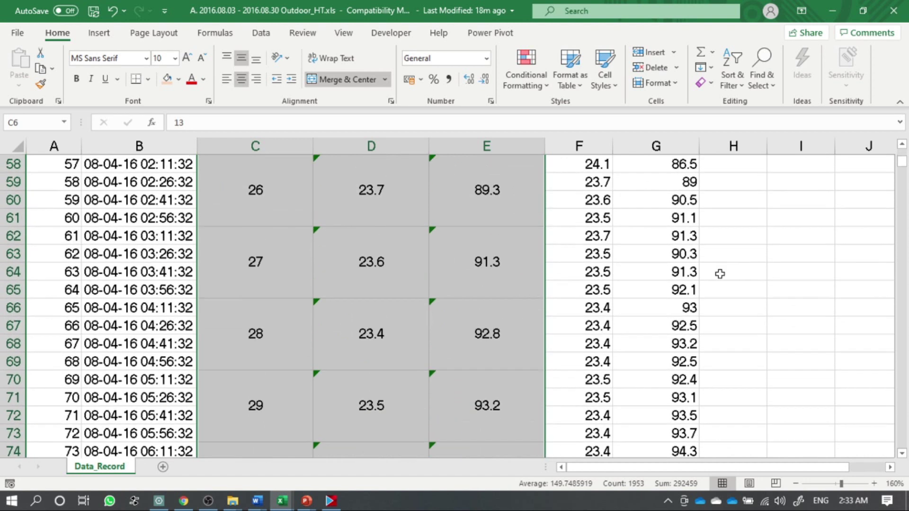
Examine the filled hourly blocks against the Time column, both at the last record and around the change from first to second day.
left_click(434, 258)
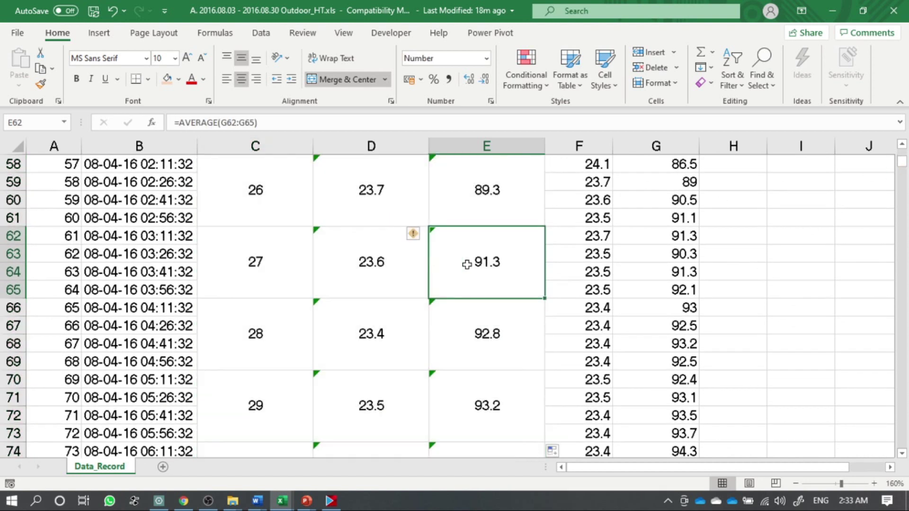
key("shift+Down")
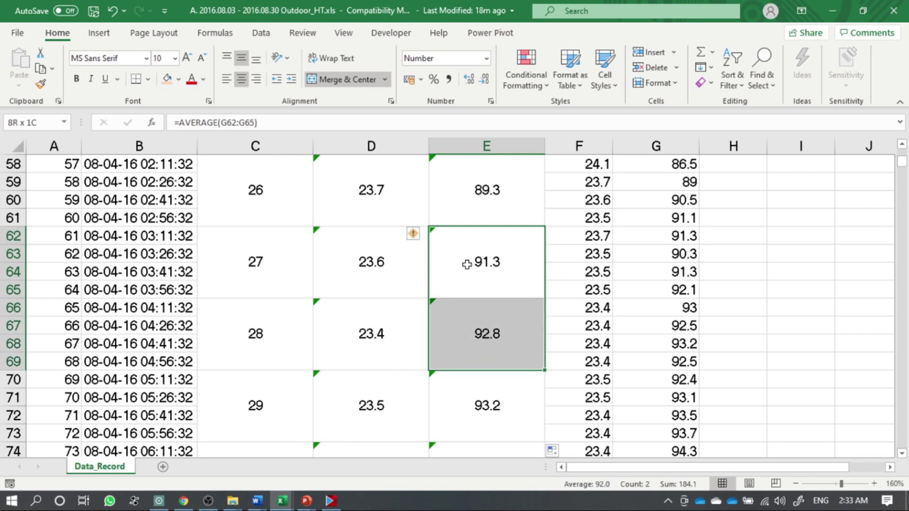
key("shift+Down")
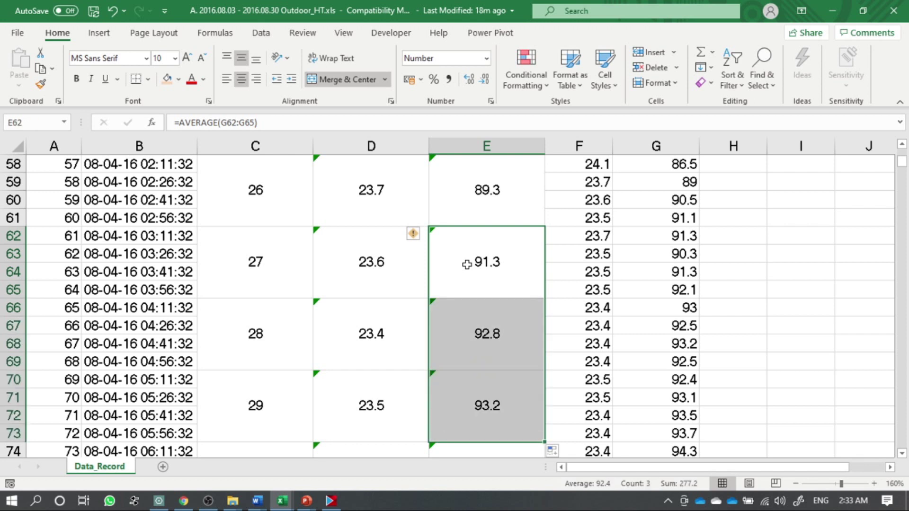
left_click(183, 241)
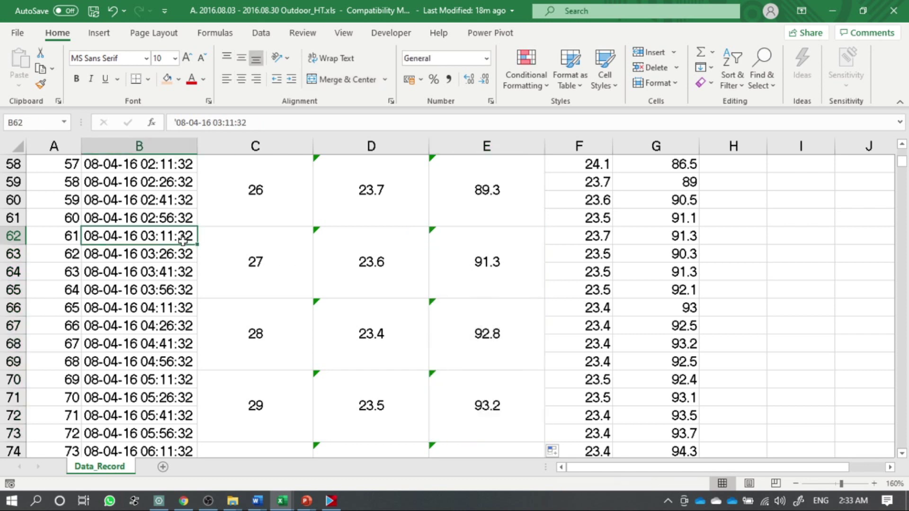
key("ctrl+shift+Down")
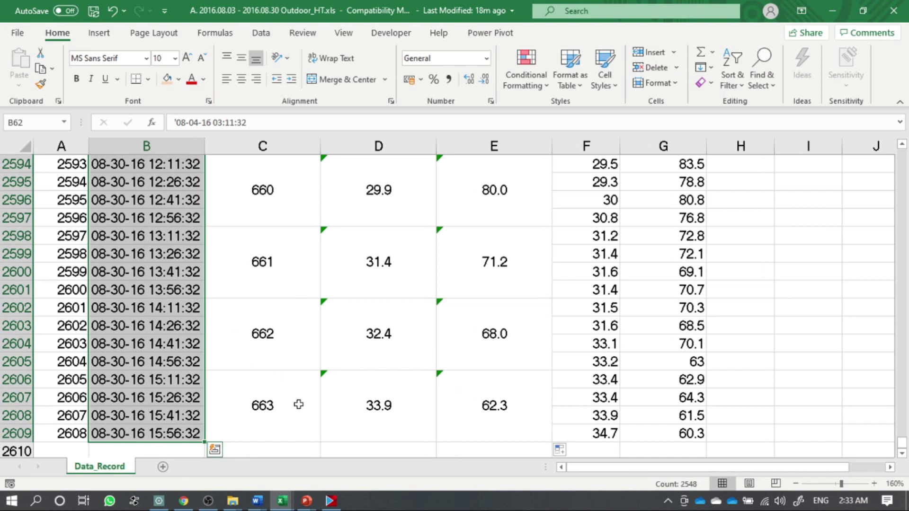
left_click_drag(902, 443, 887, 146)
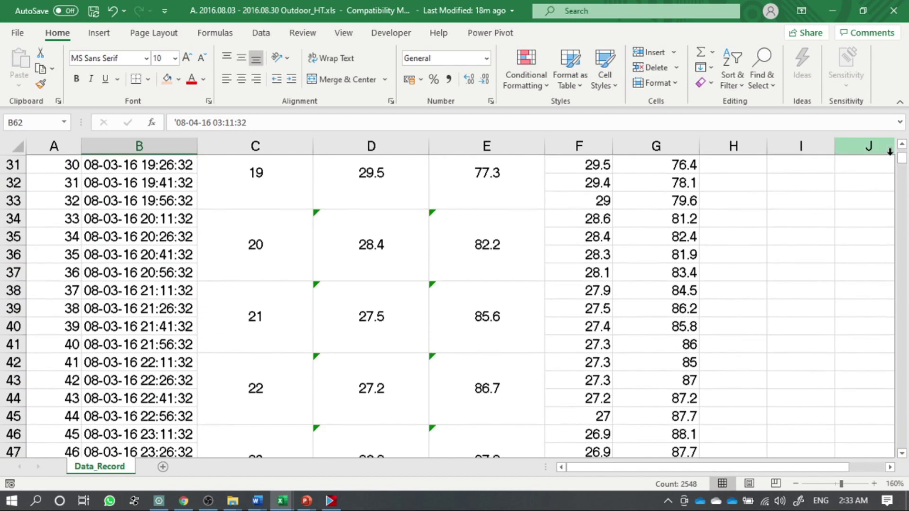
scroll(281, 251, "up", 4)
scroll(281, 251, "up", 6)
scroll(282, 250, "down", 6)
scroll(283, 251, "down", 8)
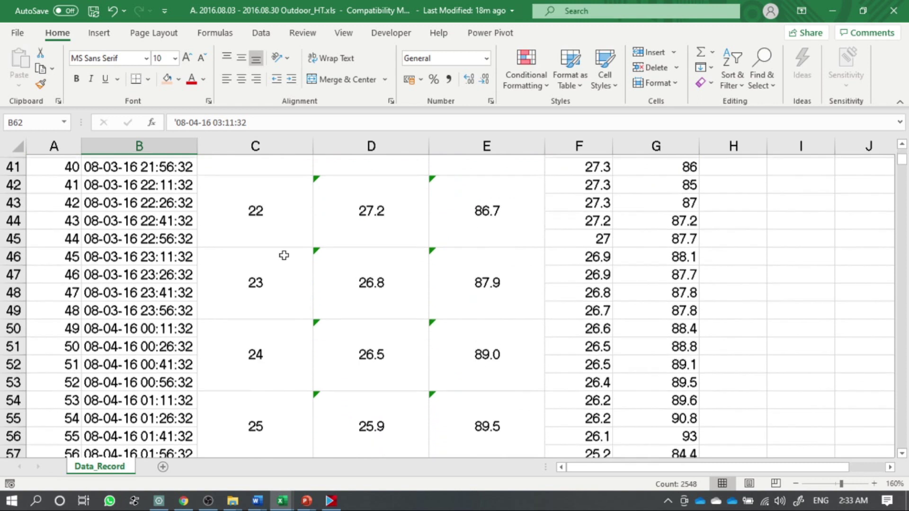
Restart the hour numbering after 24 by entering 1 in merged cell C54 and 2 in C58.
left_click(285, 315)
left_click(276, 383)
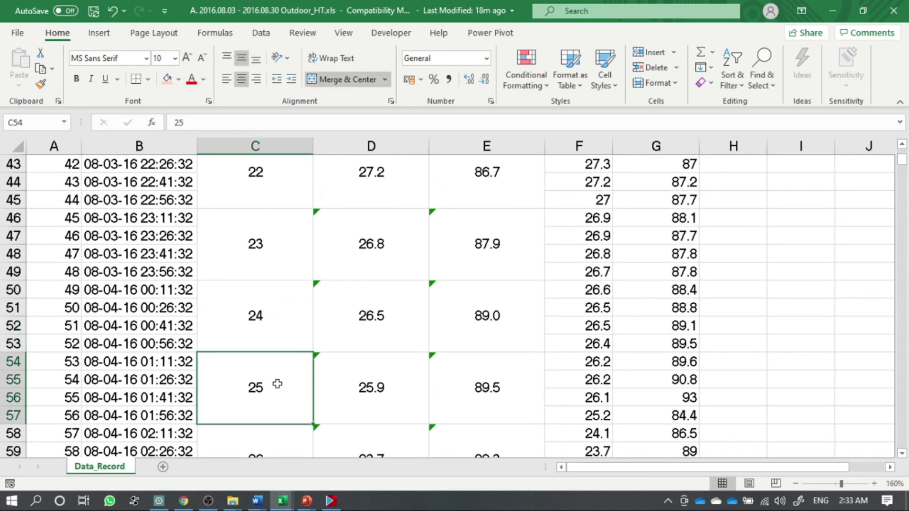
scroll(282, 377, "down", 1)
left_click(276, 279)
left_click(272, 334)
type("1")
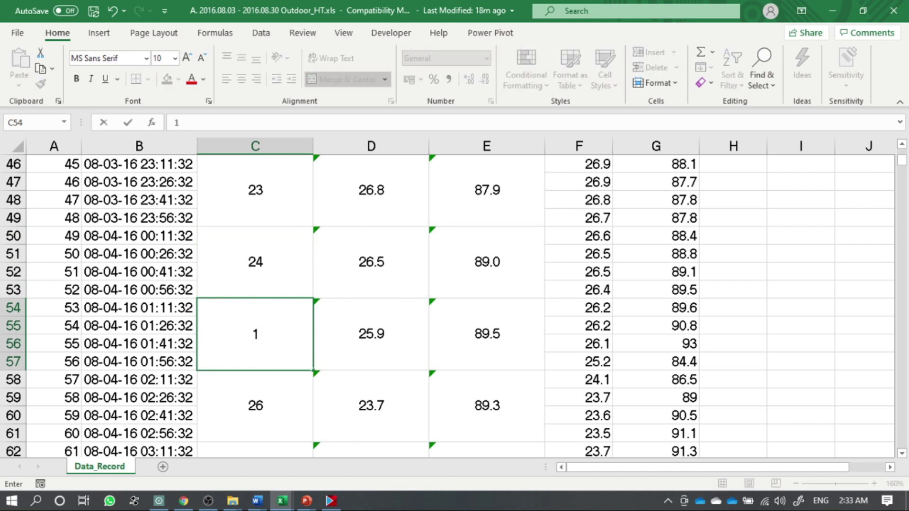
key("Return")
type("2")
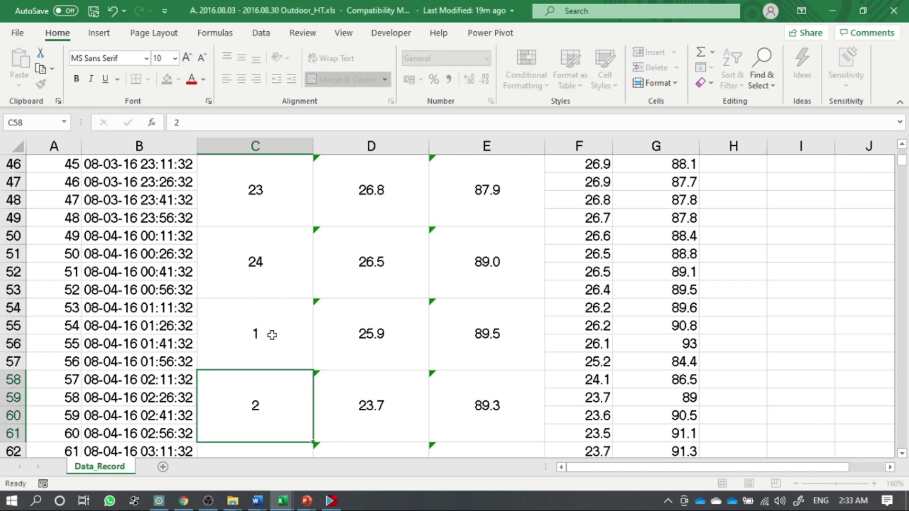
key("Return")
Check the average formulas in D54 and E54 and the record times in B54:B57 belonging to the restarted hour 1.
left_click(369, 320)
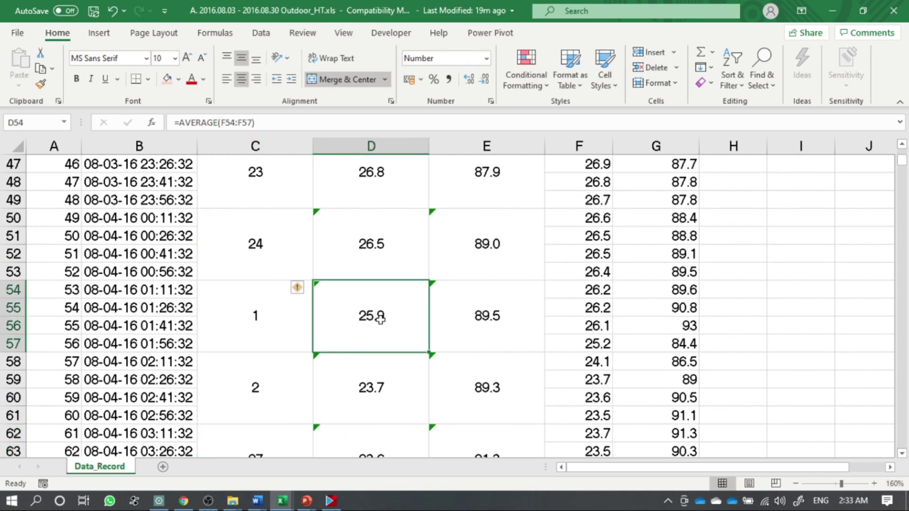
key("Left")
key("Right")
key("F2")
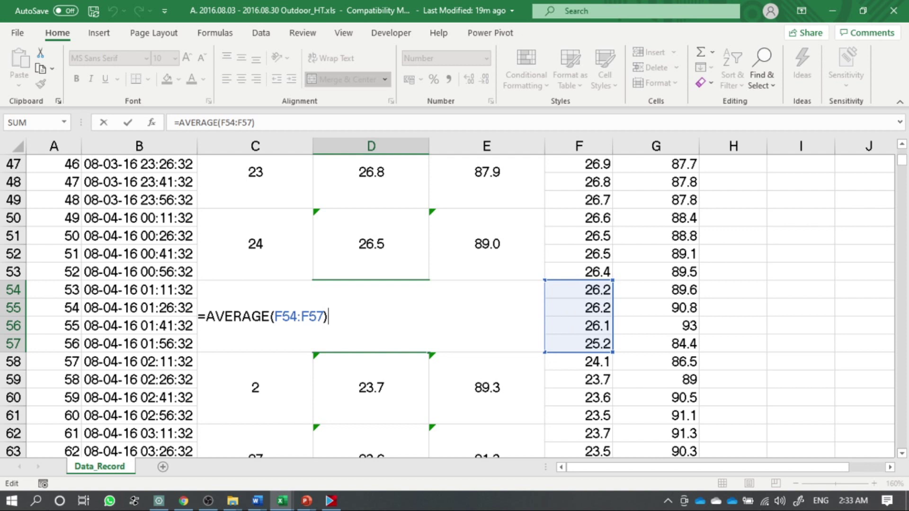
key("Tab")
key("F2")
key("Escape")
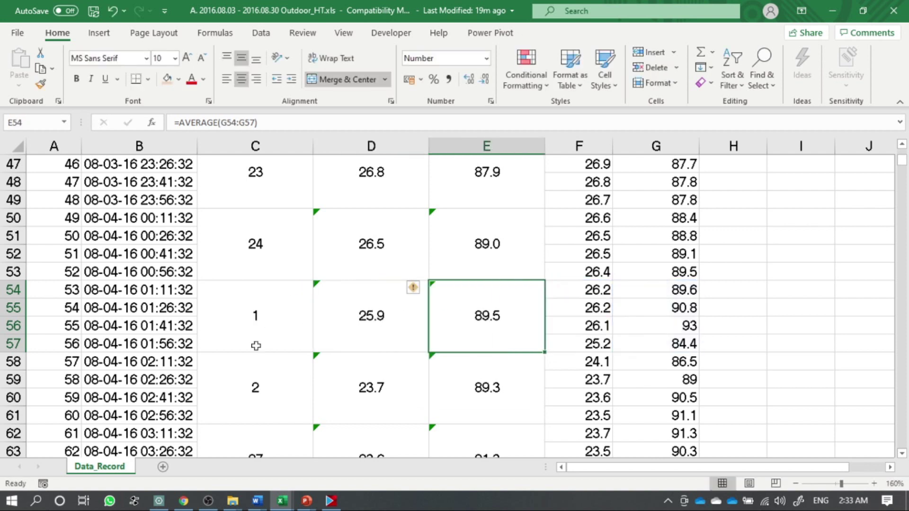
left_click(254, 374)
scroll(254, 372, "down", 1)
left_click(262, 262)
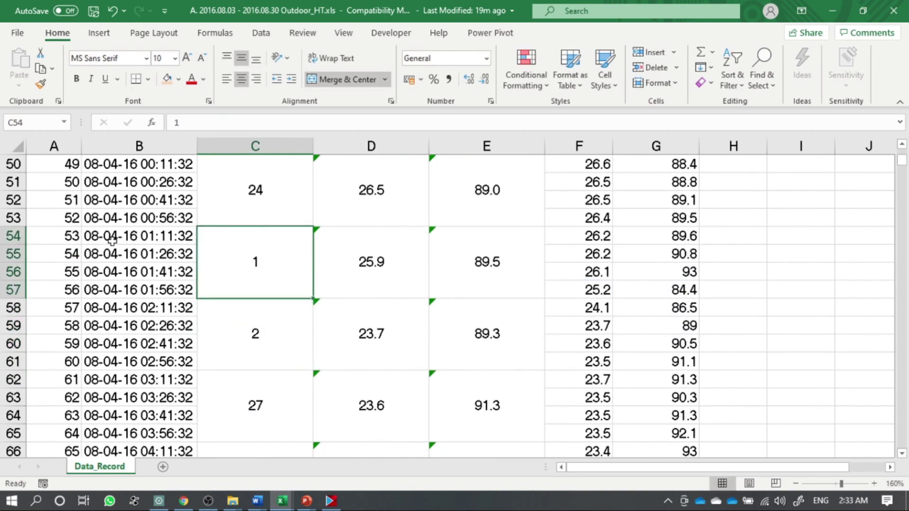
left_click(127, 237)
left_click_drag(126, 246, 141, 284)
left_click(240, 271)
left_click(235, 325)
Try to extend the hour series in C54:C61 further down column C.
left_click(256, 263)
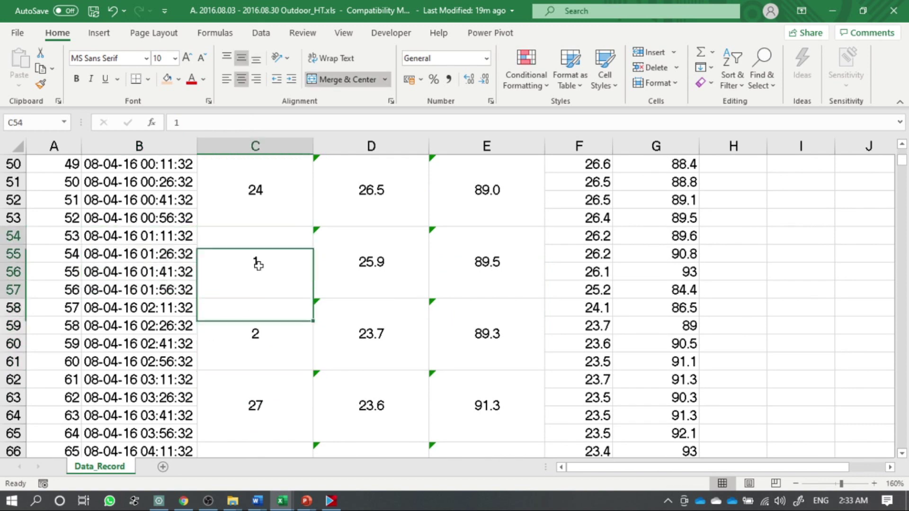
left_click_drag(256, 264, 264, 334)
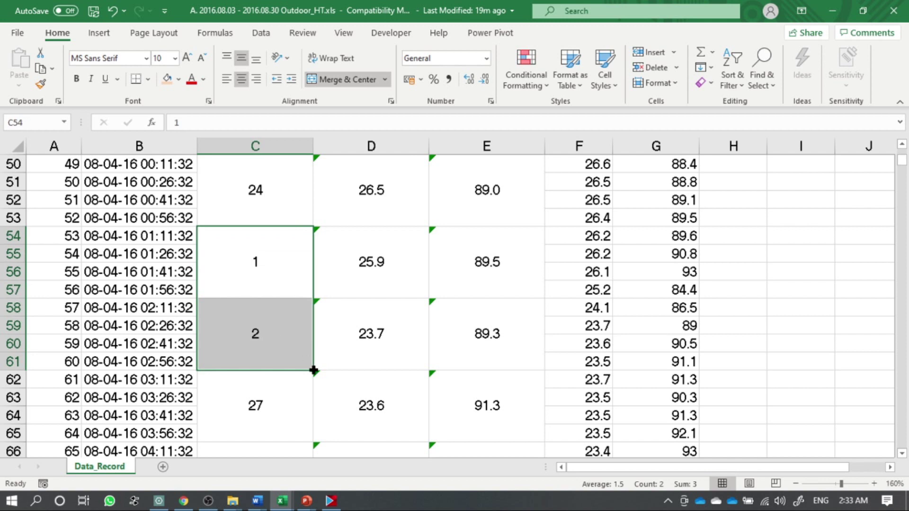
left_click_drag(314, 370, 314, 374)
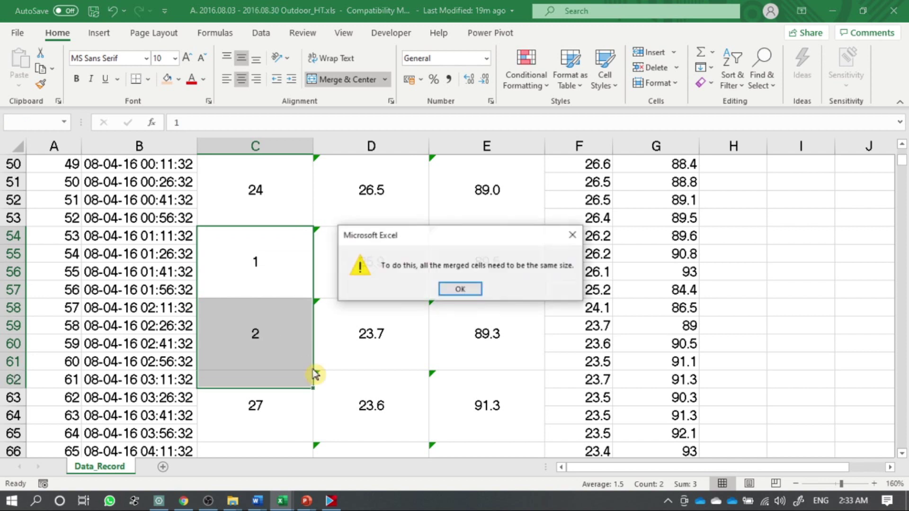
left_click(448, 290)
Reselect only hours 1 and 2 in C54:C61 and fill the hour series down column C to C149.
left_click(297, 318)
left_click_drag(291, 275, 304, 349)
scroll(306, 314, "down", 2)
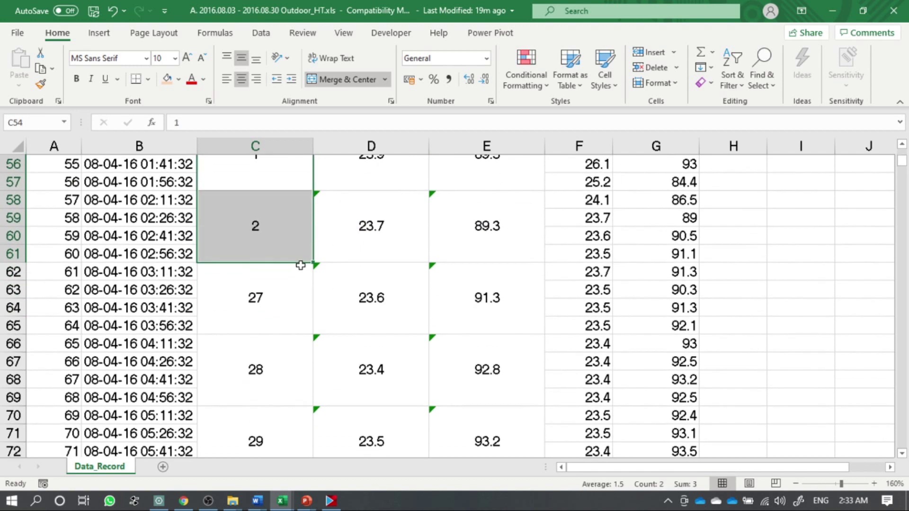
mouse_move(313, 262)
left_mouse_down()
mouse_move(317, 469)
mouse_move(294, 375)
mouse_move(301, 301)
left_mouse_up()
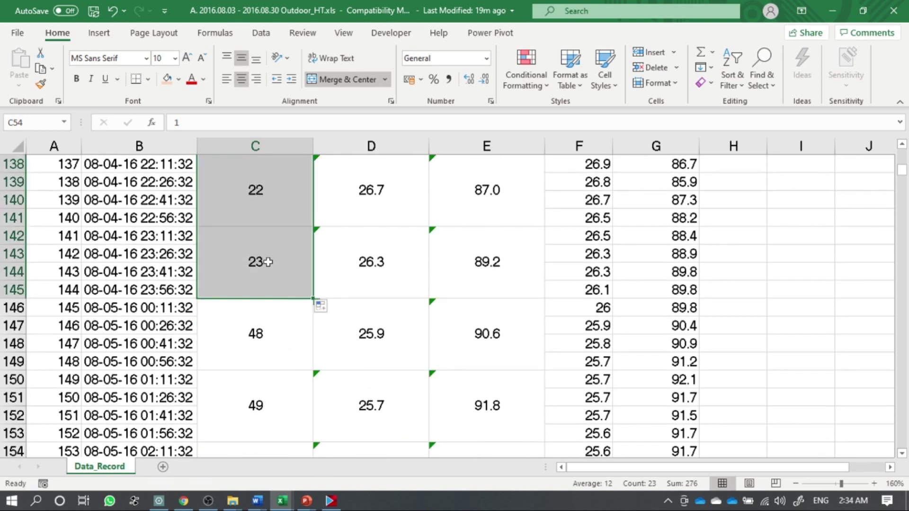
left_click_drag(314, 299, 305, 362)
left_click(278, 335)
scroll(278, 334, "up", 1)
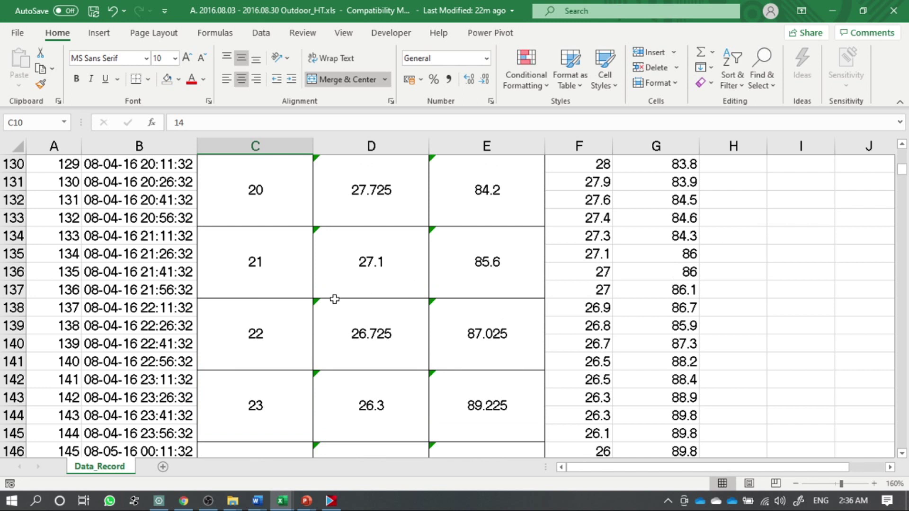
Examine the completed hourly blocks down to the last record in row 2609, including the temperature average formula in D2606.
left_click(297, 324)
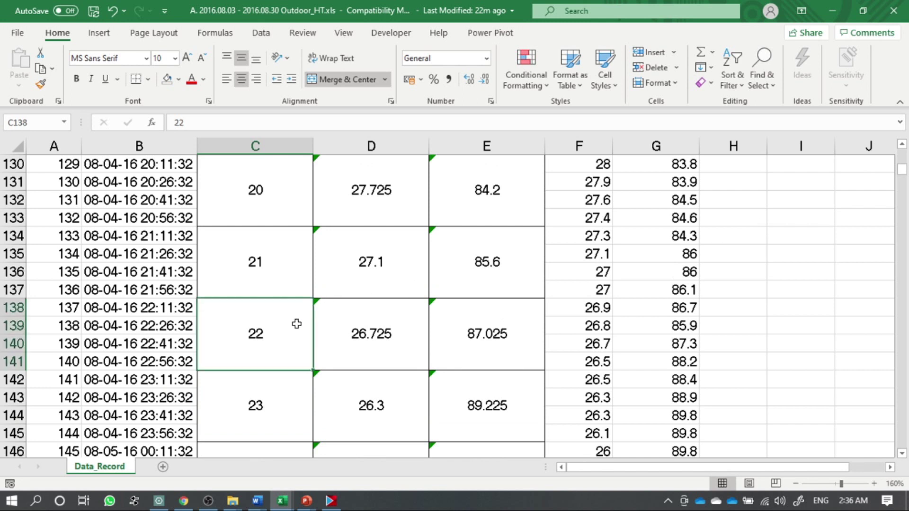
left_click_drag(899, 172, 901, 322)
left_click(128, 367)
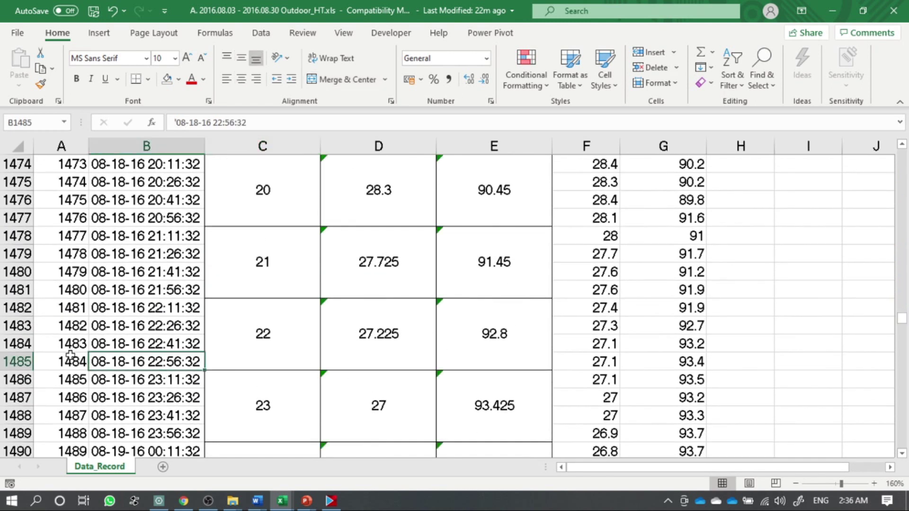
left_click(88, 365)
key("ctrl+shift+Down")
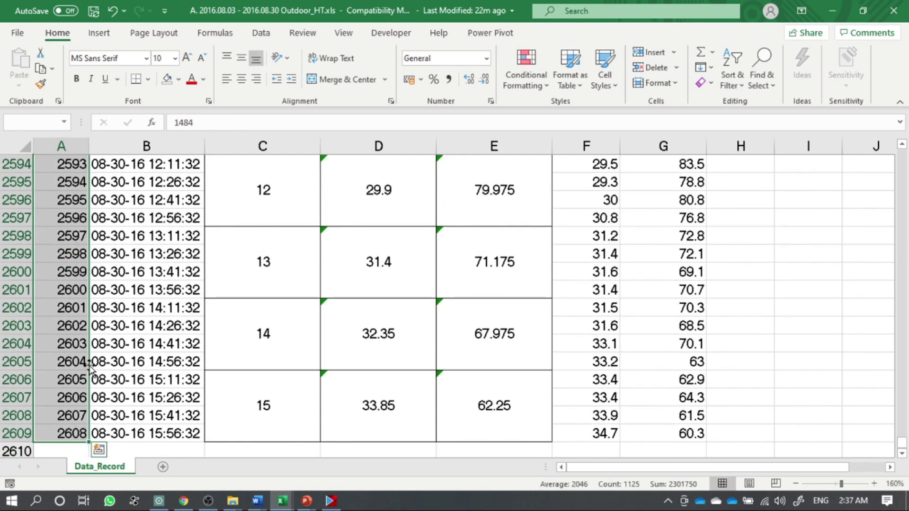
left_click(239, 412)
left_click(388, 408)
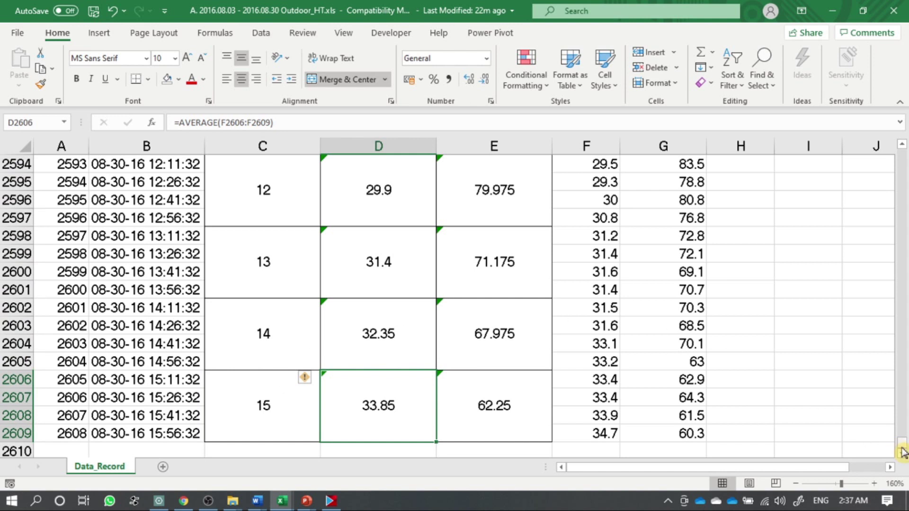
scroll(901, 450, "up", 2)
left_click_drag(902, 445, 903, 153)
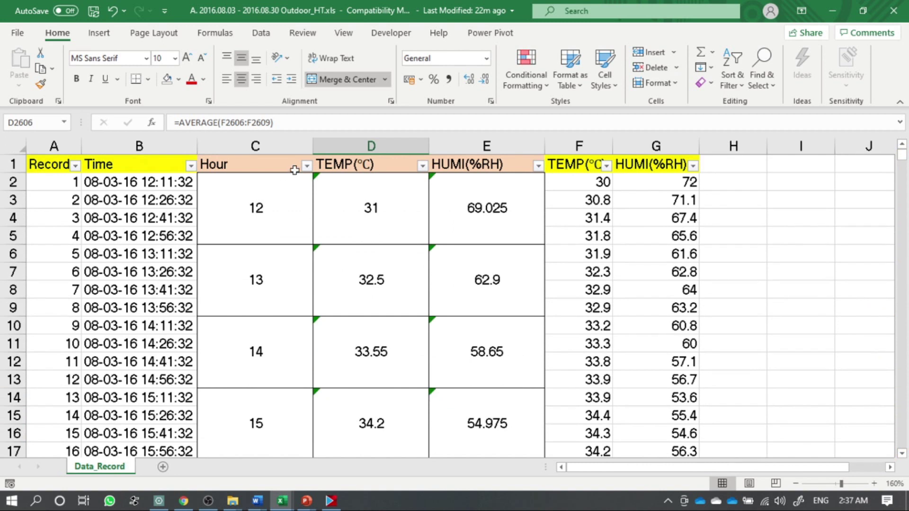
Add a worksheet named Data Record-Ave and return to the Data_Record sheet with its Hour column selected.
left_click(258, 145)
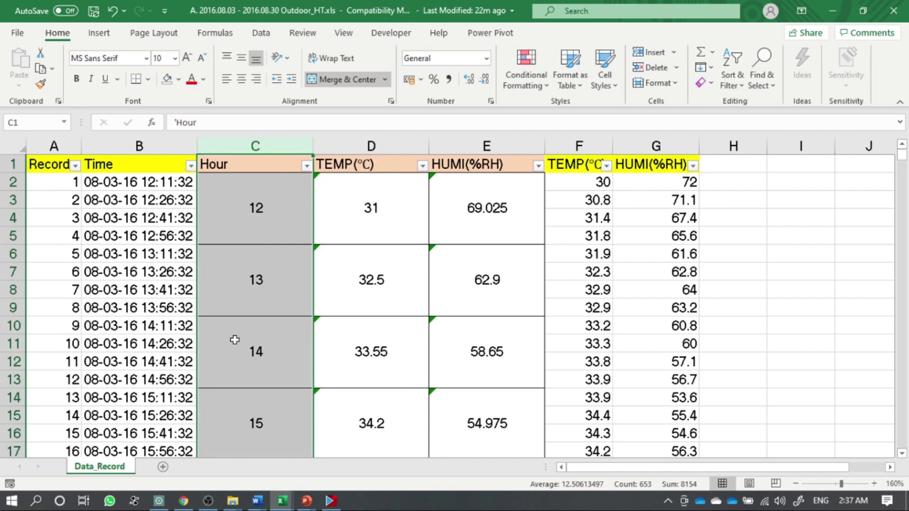
left_click(162, 467)
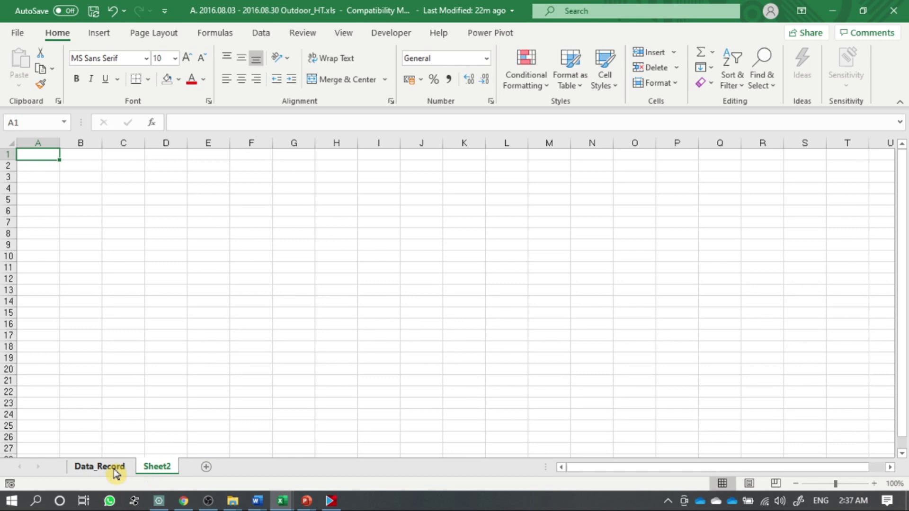
double_click(158, 467)
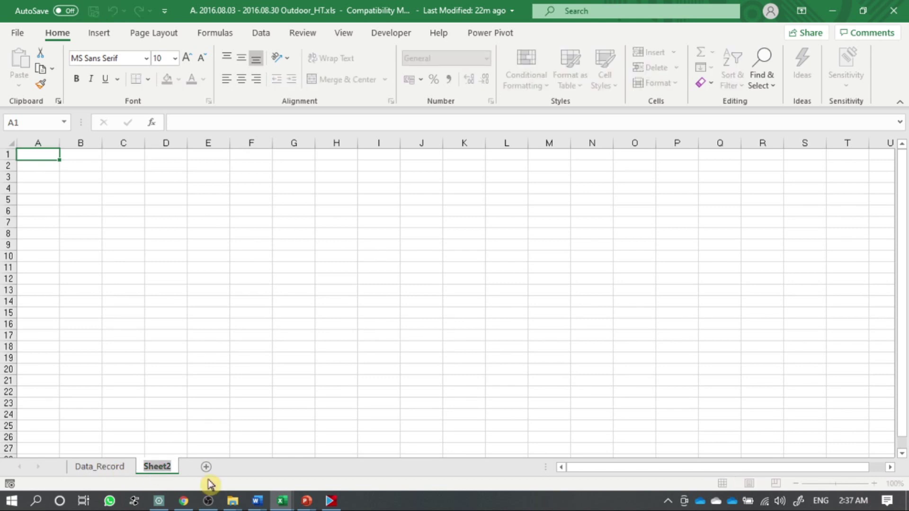
type("Data ")
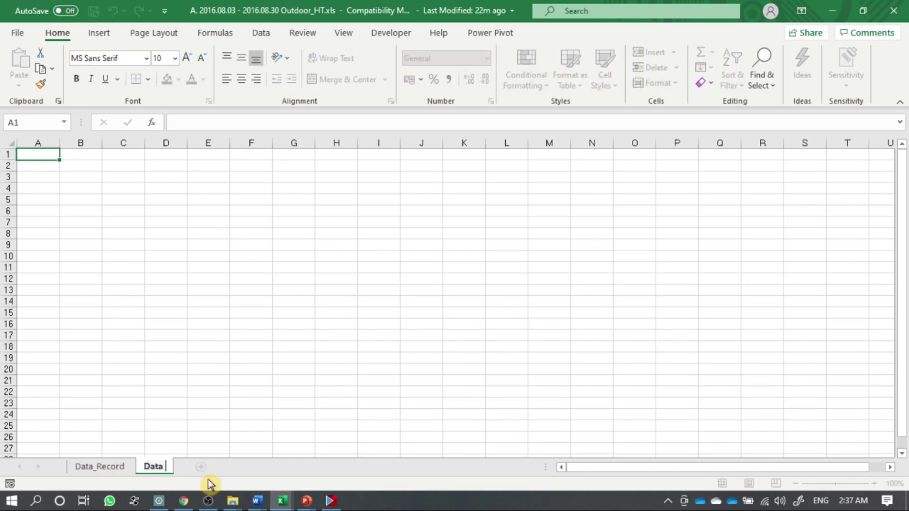
type("Record")
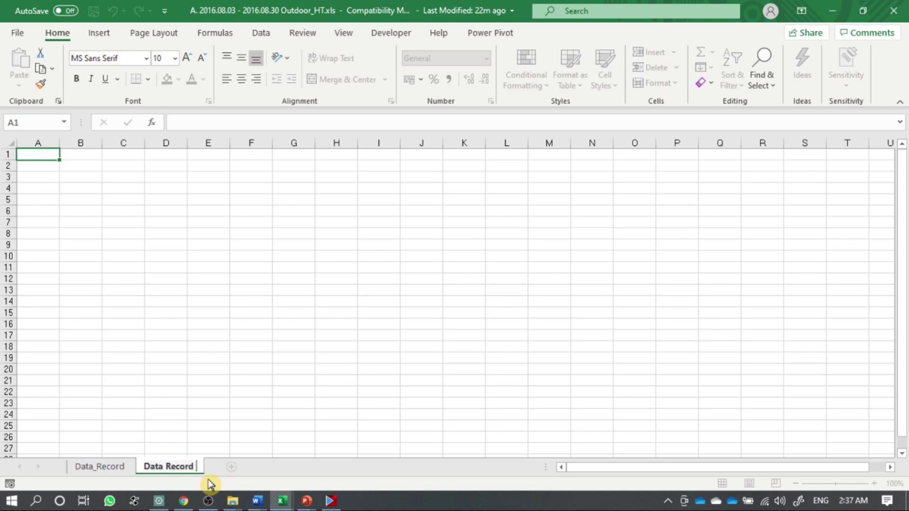
type("-Ave")
key("Return")
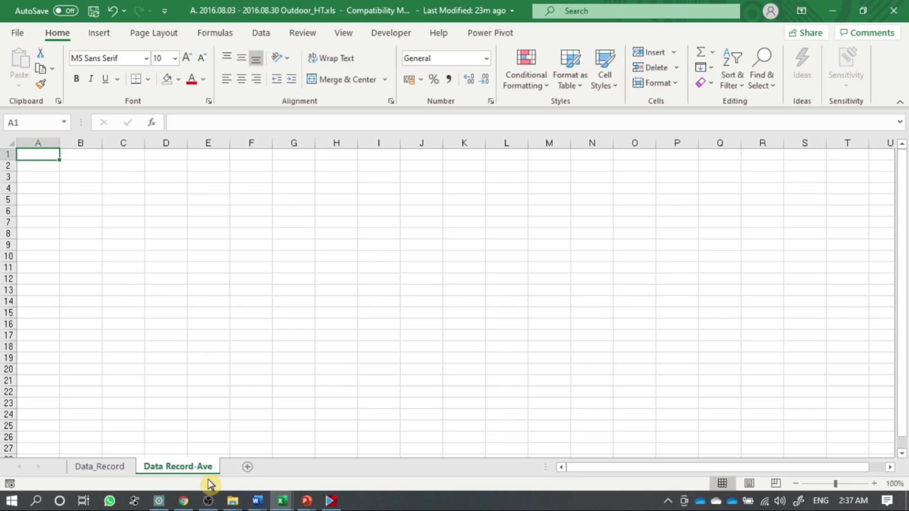
left_click(106, 467)
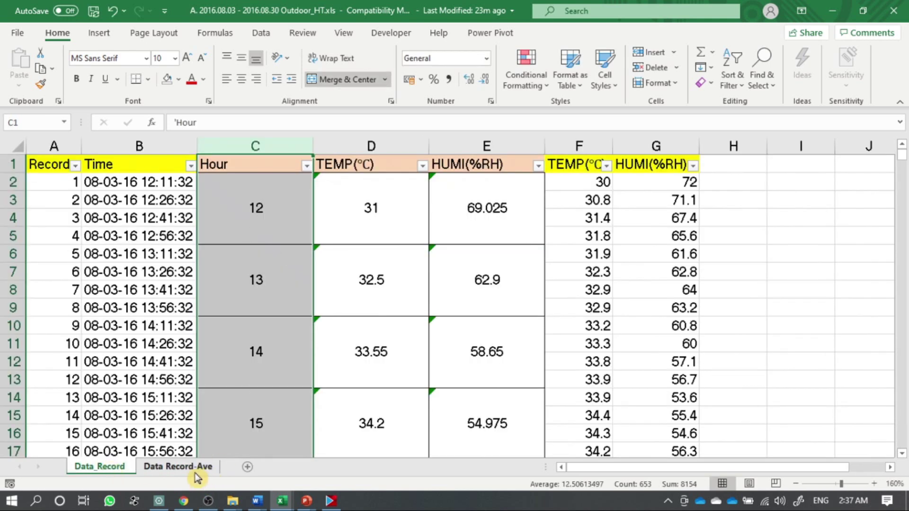
Copy the Hour, TEMP(℃) and HUMI(%RH) columns C to E from the Data_Record sheet and switch to the Data Record-Ave sheet.
mouse_move(253, 146)
left_mouse_down()
mouse_move(494, 161)
mouse_move(497, 147)
left_mouse_up()
right_click(498, 148)
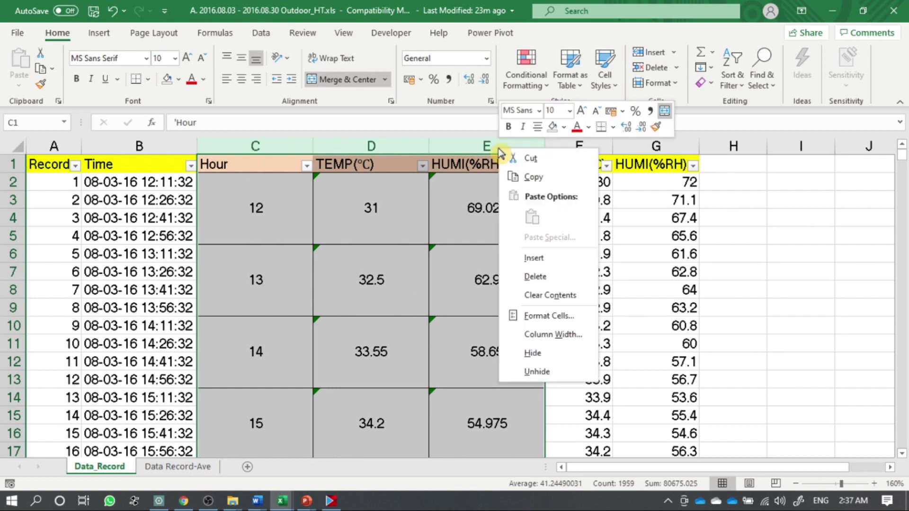
left_click(532, 177)
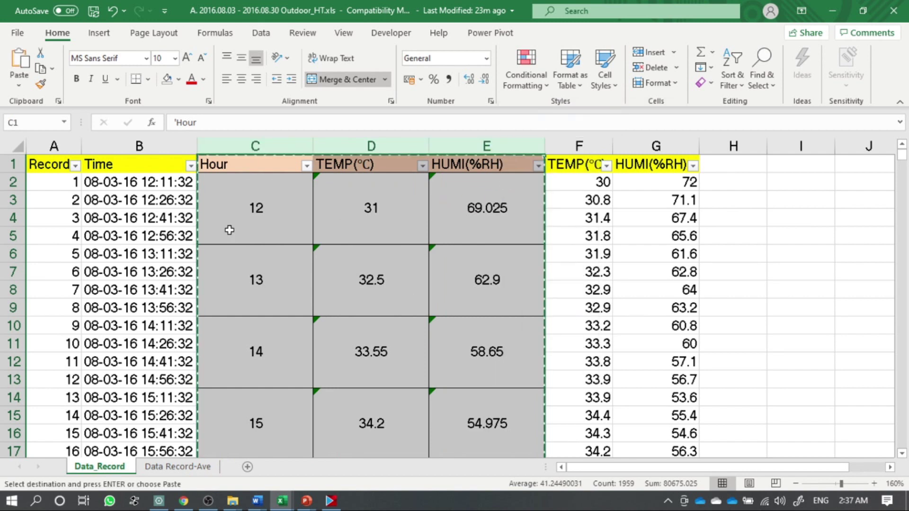
left_click(196, 468)
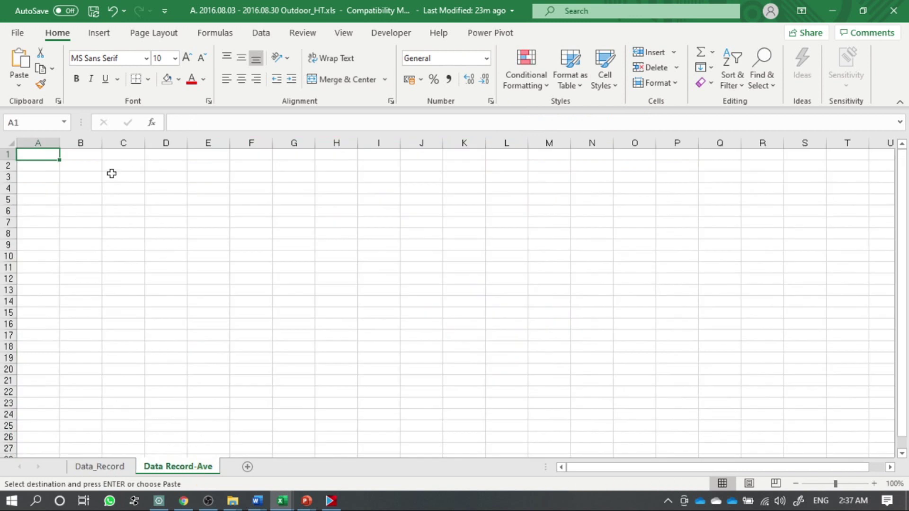
left_click(96, 468)
left_click_drag(232, 142, 469, 140)
right_click(469, 141)
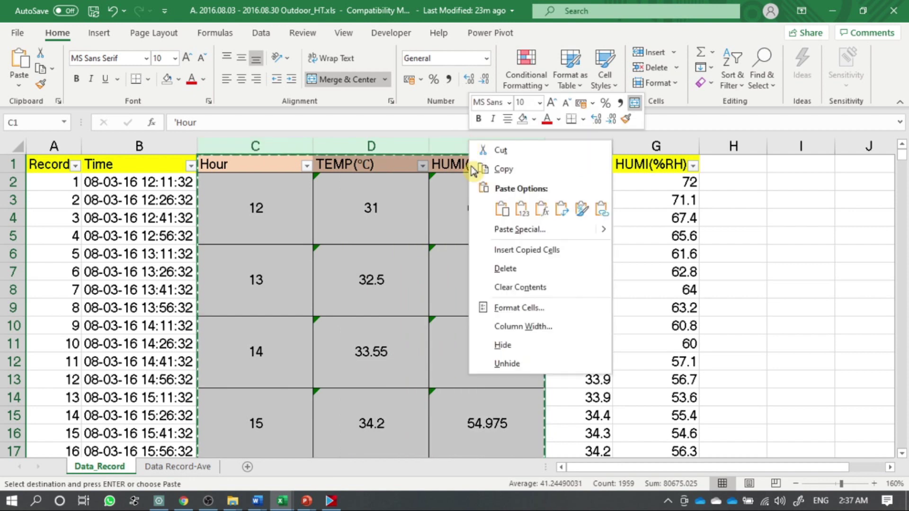
left_click(521, 171)
left_click(179, 467)
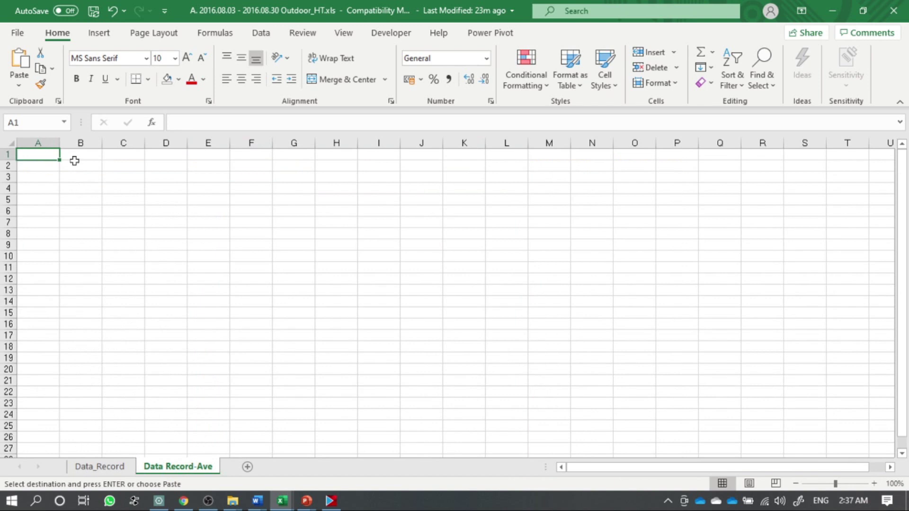
Paste the copied columns as values only, starting at column B of the Data Record-Ave sheet.
left_click(76, 144)
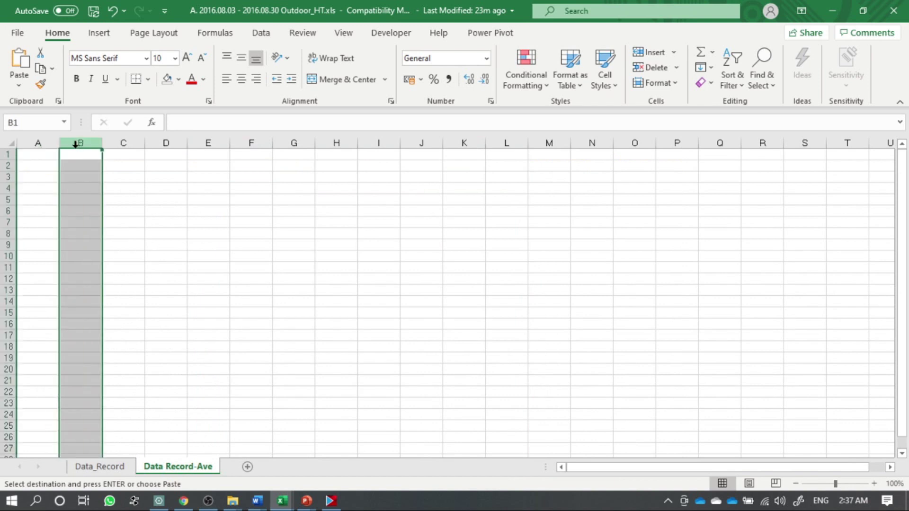
key("ctrl+z")
left_click(88, 143)
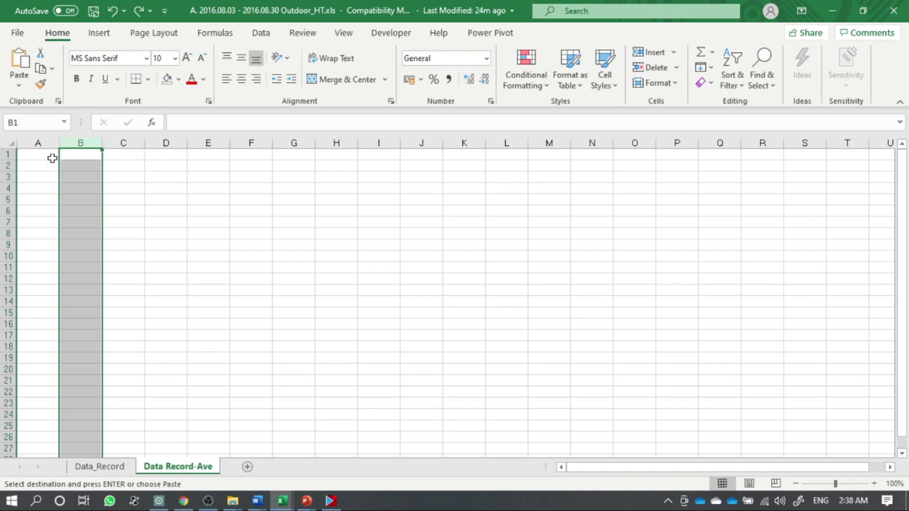
left_click(43, 141)
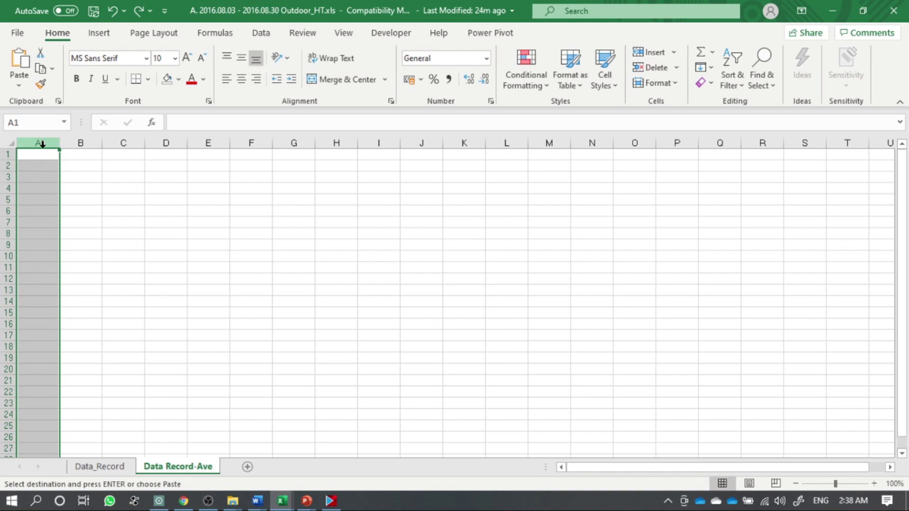
left_click(88, 141)
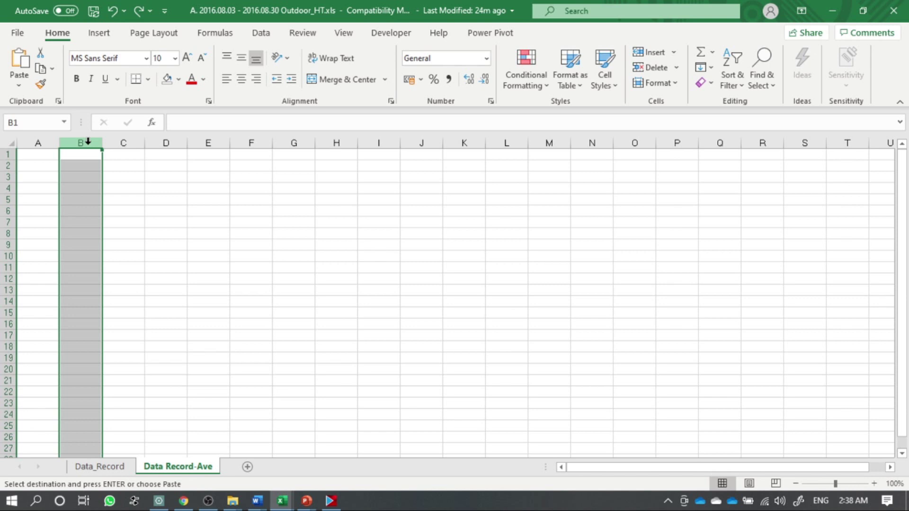
right_click(88, 141)
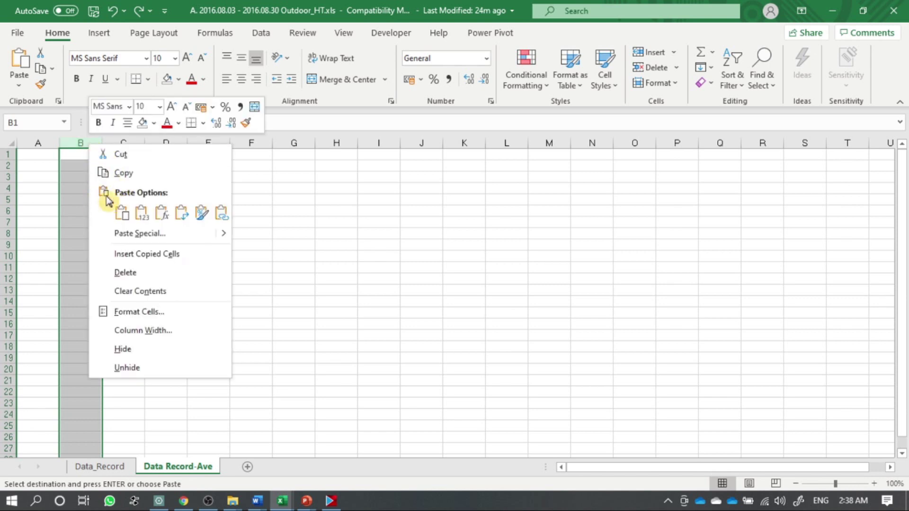
left_click(141, 216)
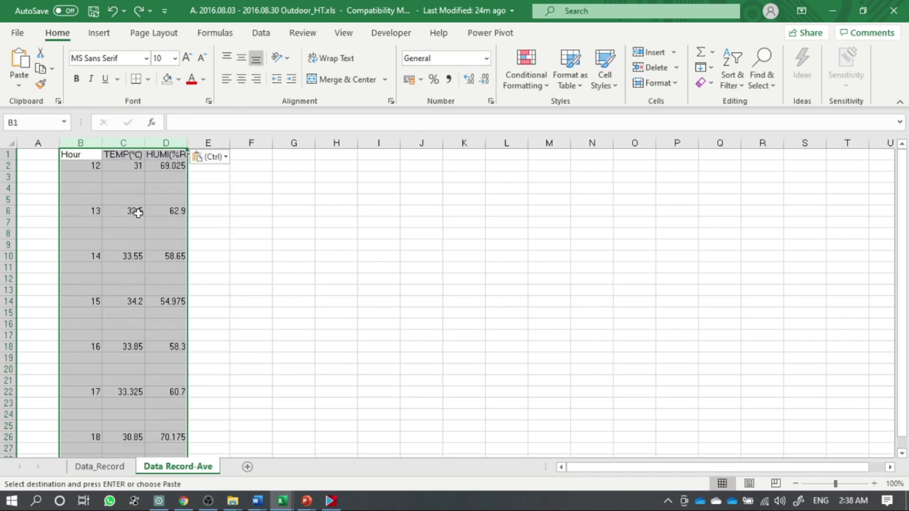
left_click(244, 196)
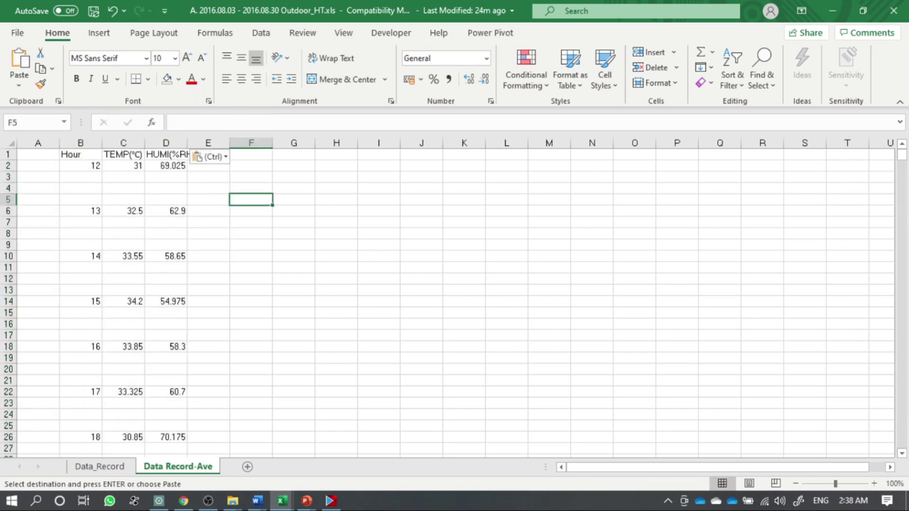
Autofit the widths of the pasted columns B to D to their contents.
left_click_drag(80, 142, 165, 133)
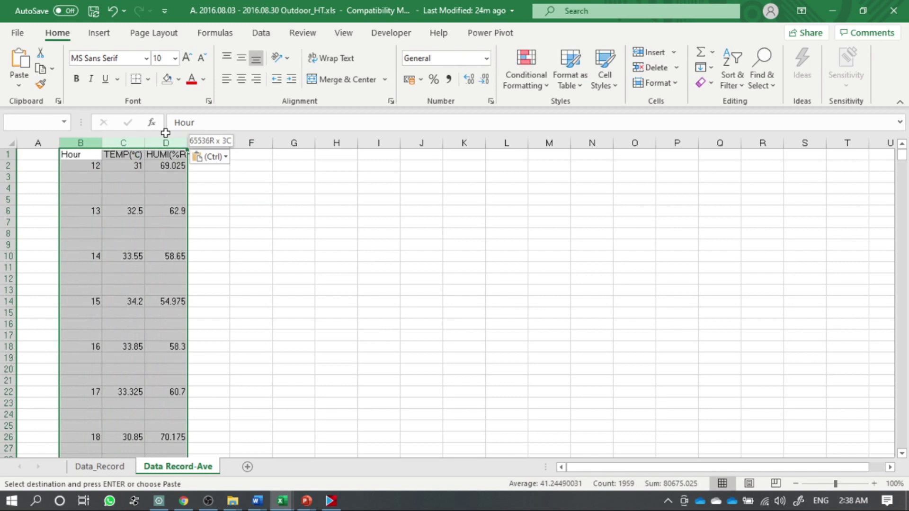
double_click(187, 143)
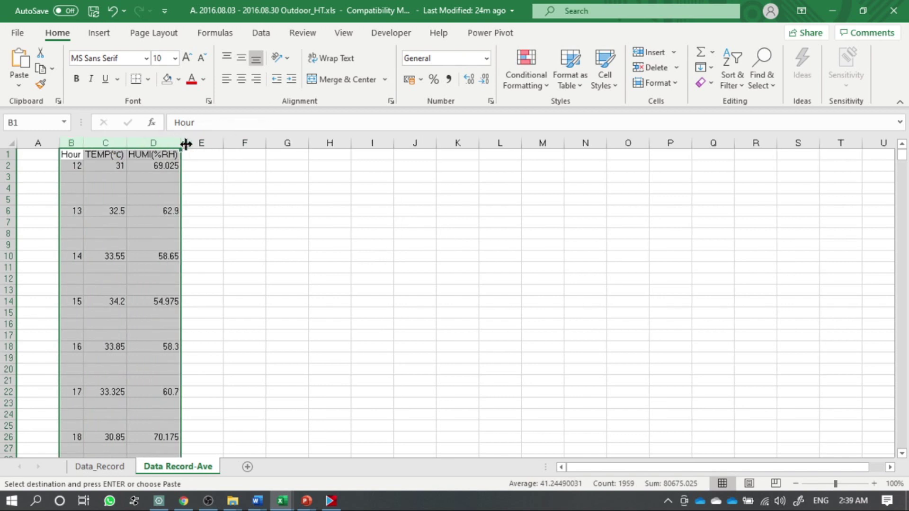
left_click(241, 186)
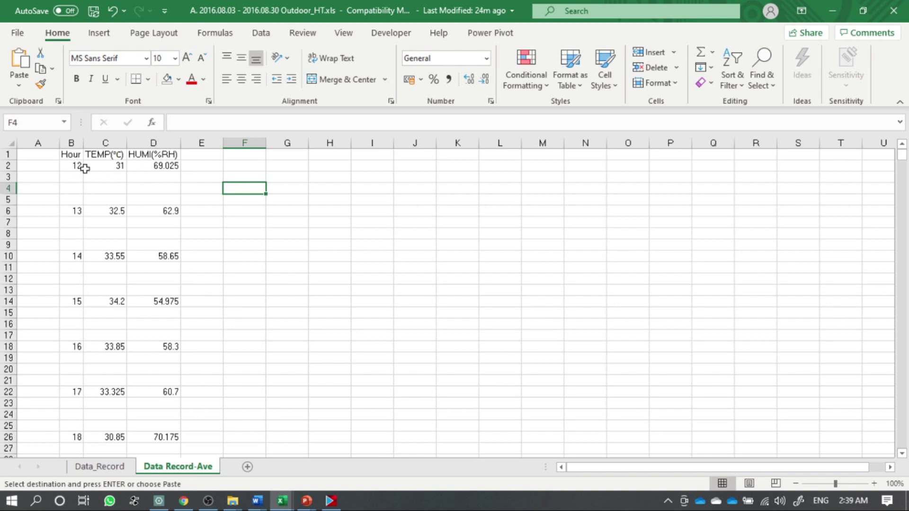
Examine the blank rows between the hourly values, such as rows 3 to 5.
left_click_drag(73, 179, 73, 192)
left_click_drag(73, 198, 83, 241)
left_click(71, 175)
left_click_drag(11, 178, 23, 246)
left_click(125, 179)
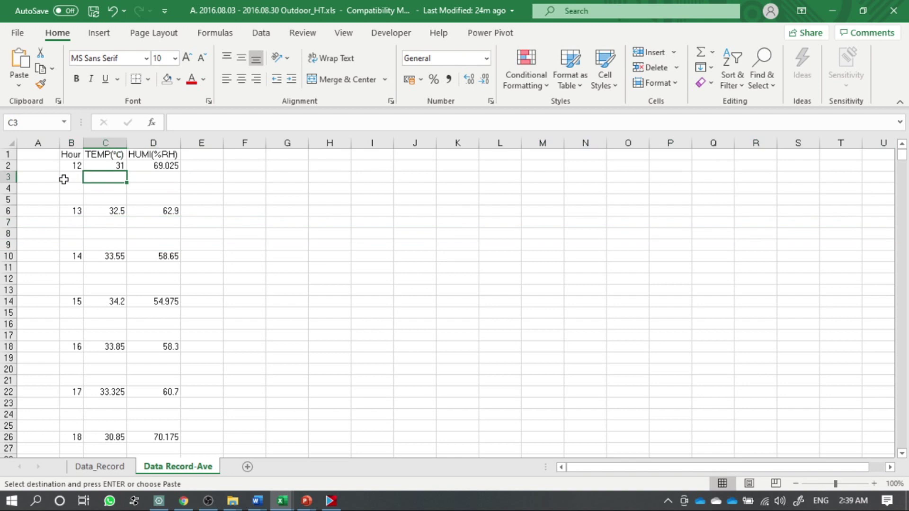
left_click_drag(11, 176, 22, 199)
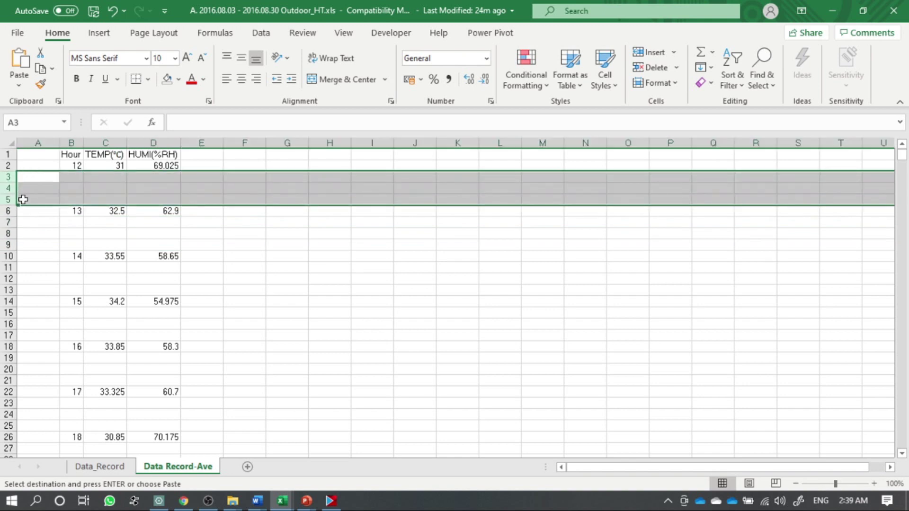
left_click(266, 208)
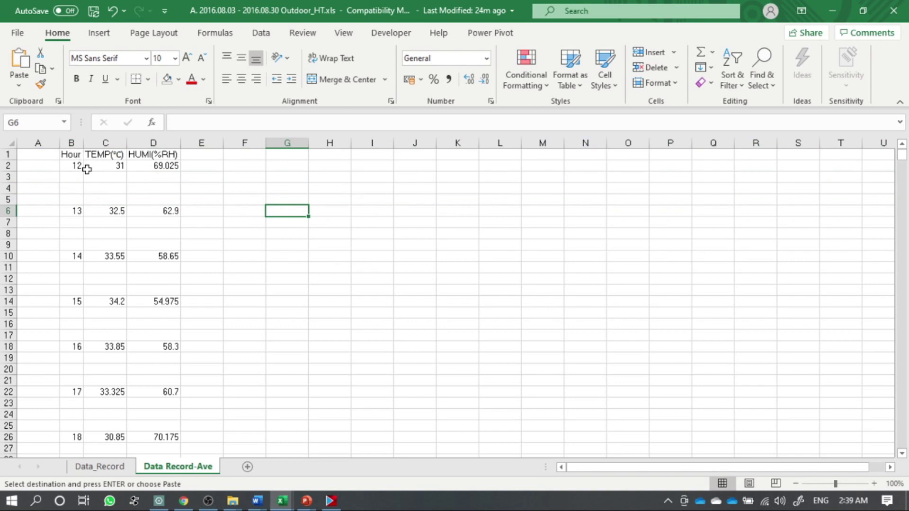
Fill the header cells B1:D1 with a light orange colour.
left_click_drag(75, 154, 161, 154)
left_click(178, 80)
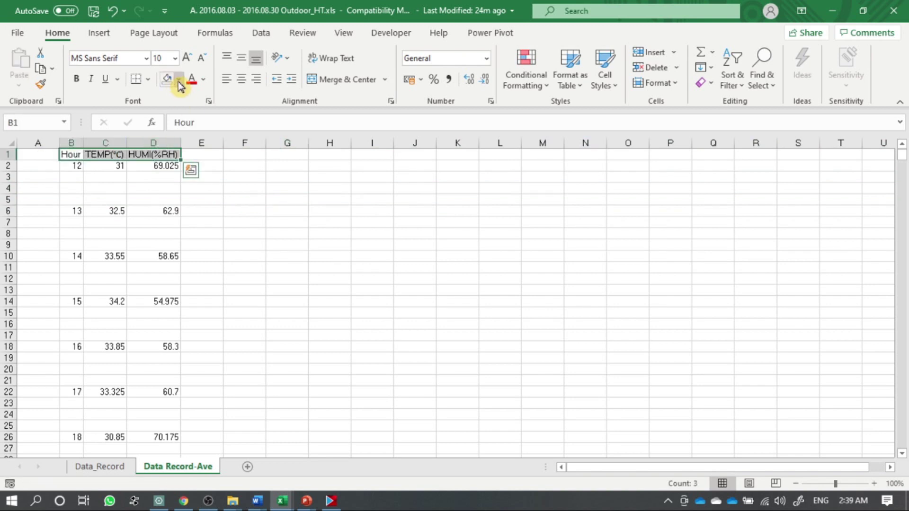
left_click(269, 137)
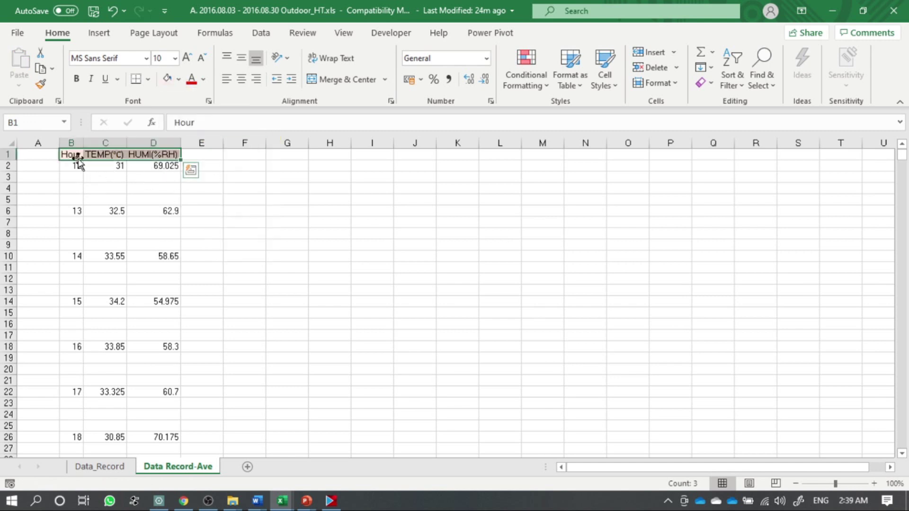
left_click(135, 187)
Turn on filtering for columns B to D and autofit their widths again so the headers fit.
left_click_drag(71, 142, 168, 142)
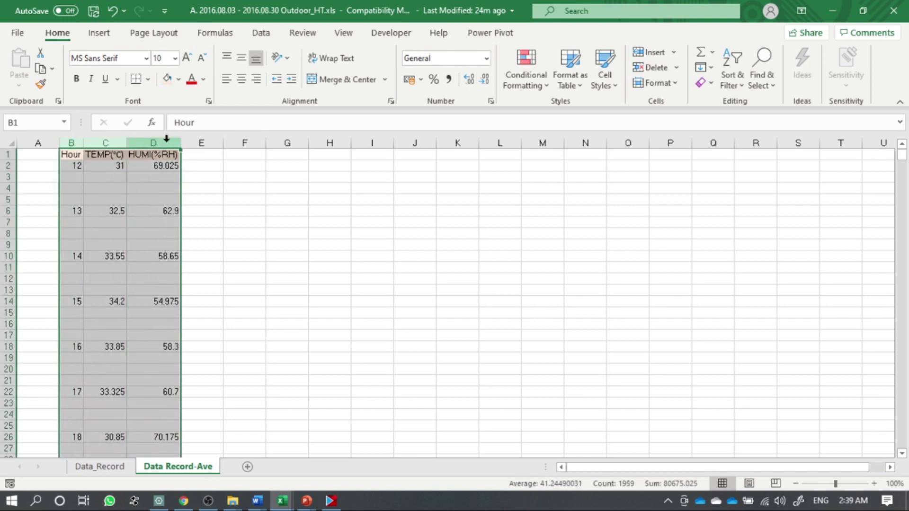
left_click(259, 41)
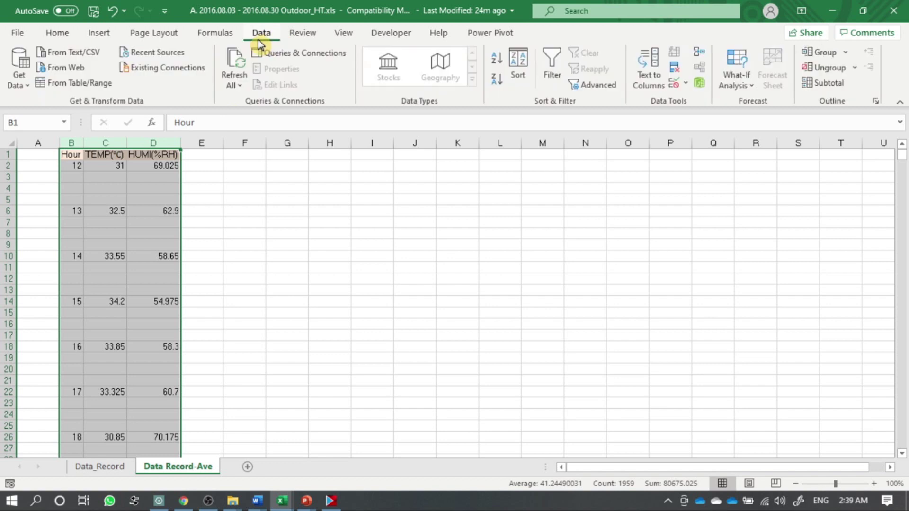
left_click(551, 67)
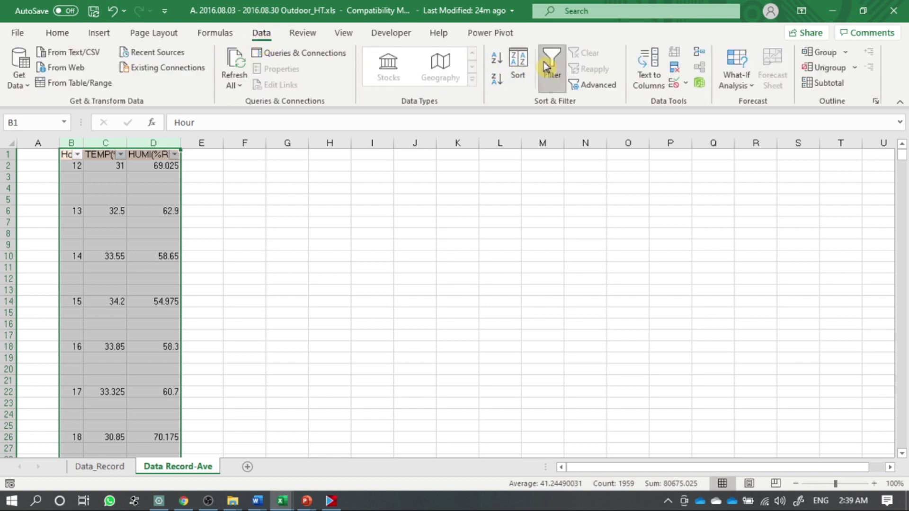
left_click(289, 235)
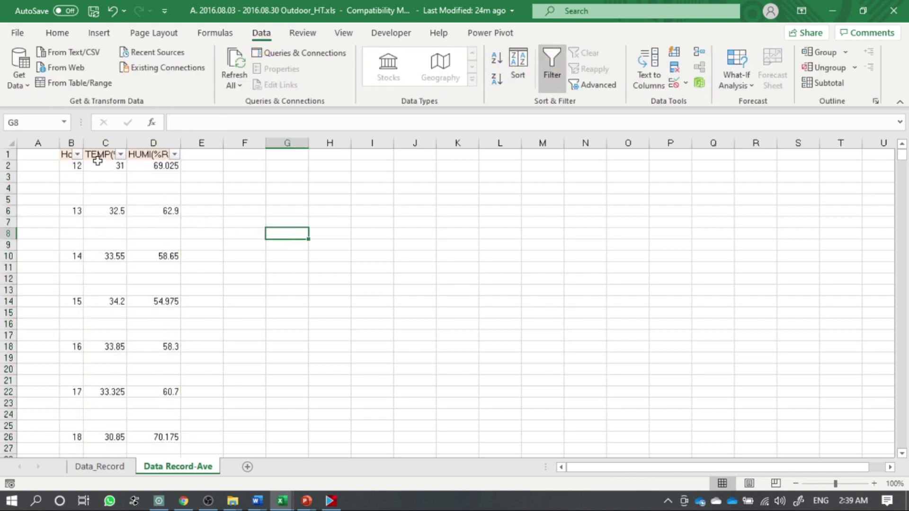
left_click_drag(70, 142, 178, 143)
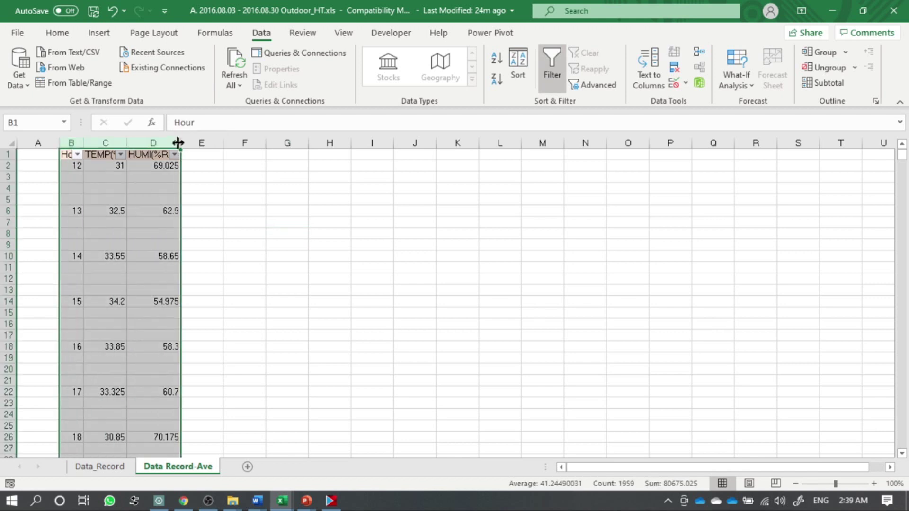
double_click(180, 144)
left_click(301, 209)
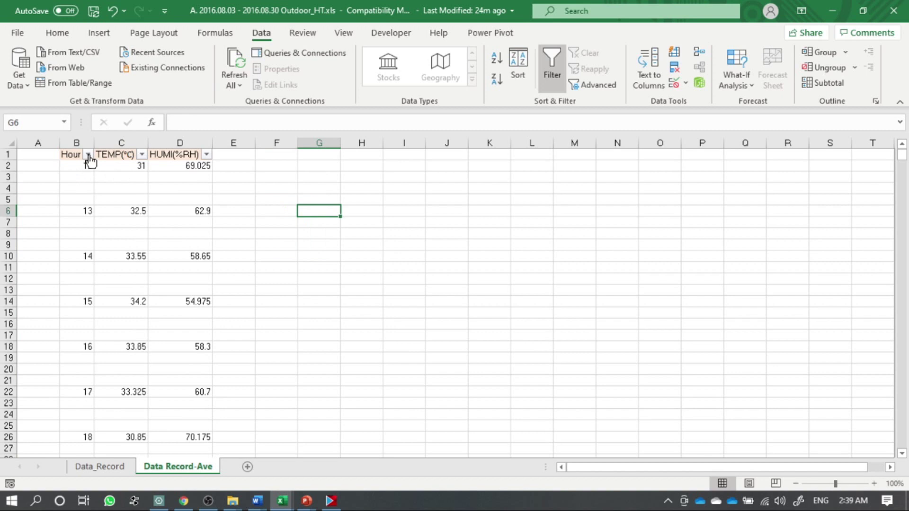
Filter the Hour column to show only the (Blanks) entries.
left_click_drag(78, 177, 81, 199)
left_click(121, 187)
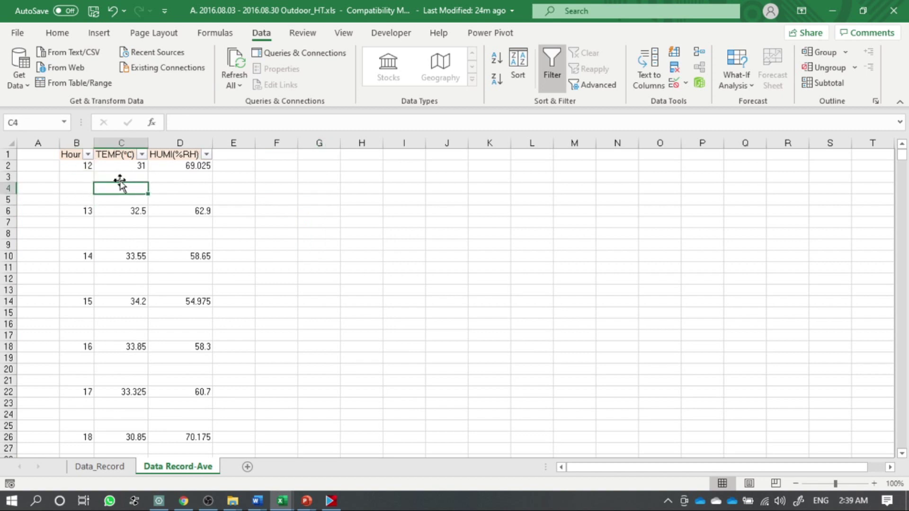
left_click(88, 156)
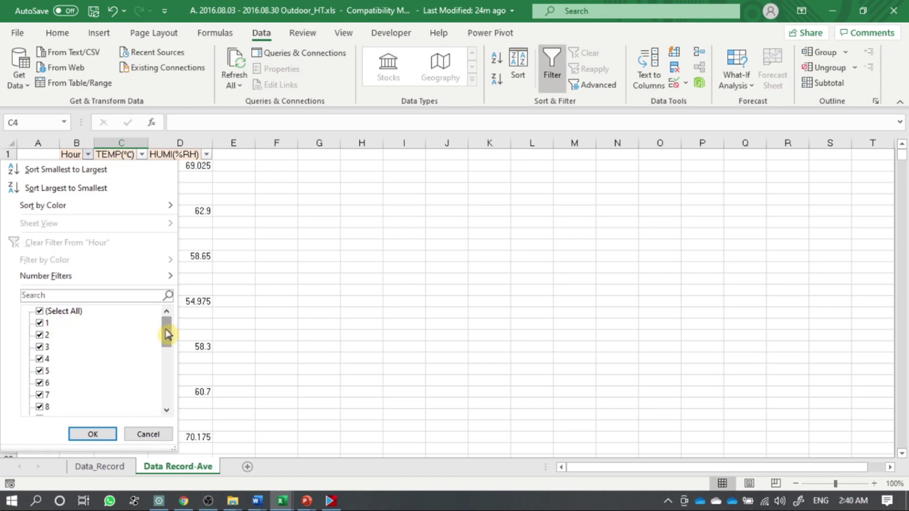
left_click_drag(168, 335, 169, 398)
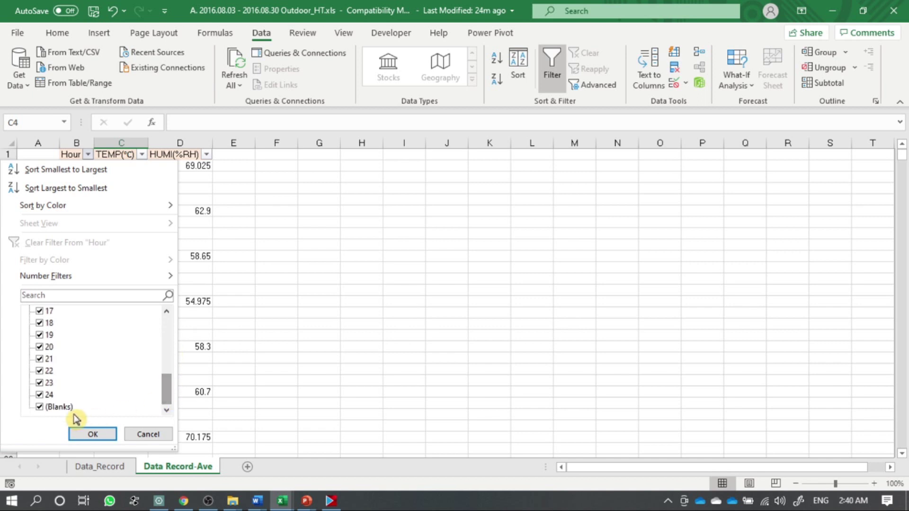
left_click_drag(168, 392, 178, 320)
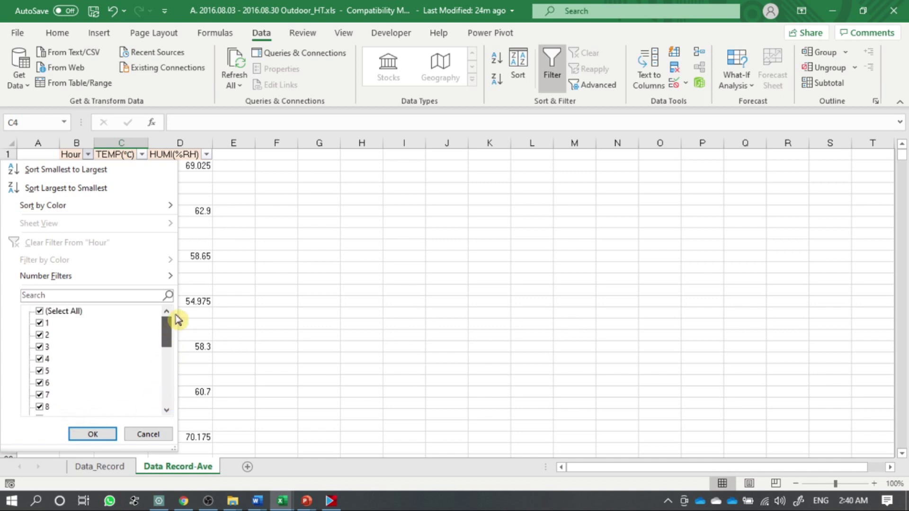
left_click(75, 312)
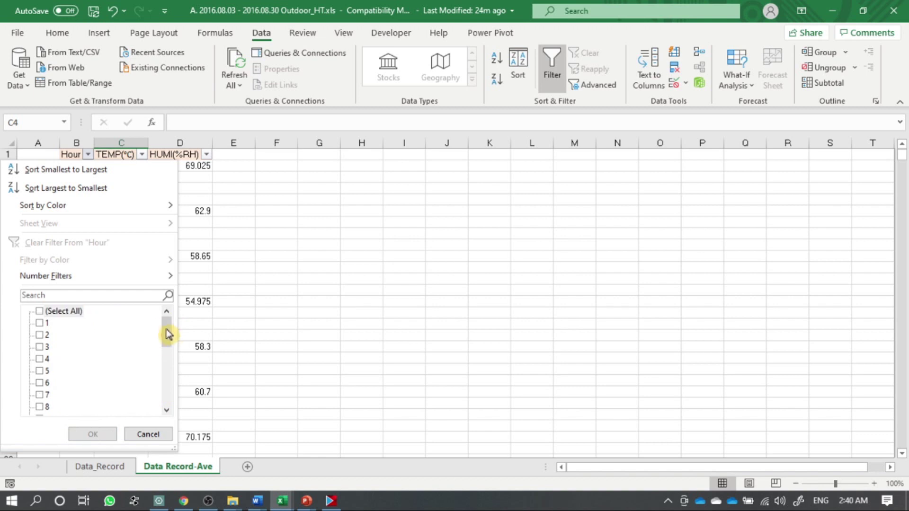
left_click_drag(167, 334, 167, 388)
left_click(63, 408)
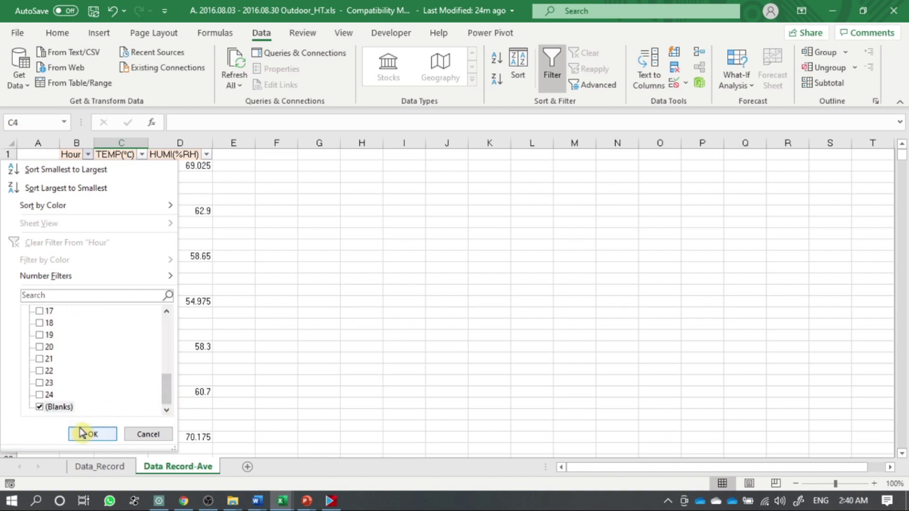
left_click(84, 433)
left_click(181, 248)
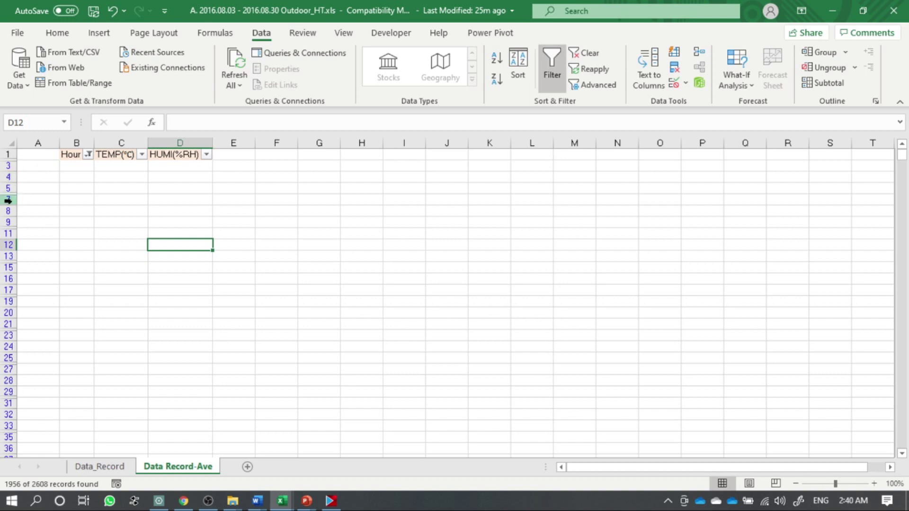
Delete all the filtered blank rows from row 3 down to the end of the sheet.
left_click(6, 165)
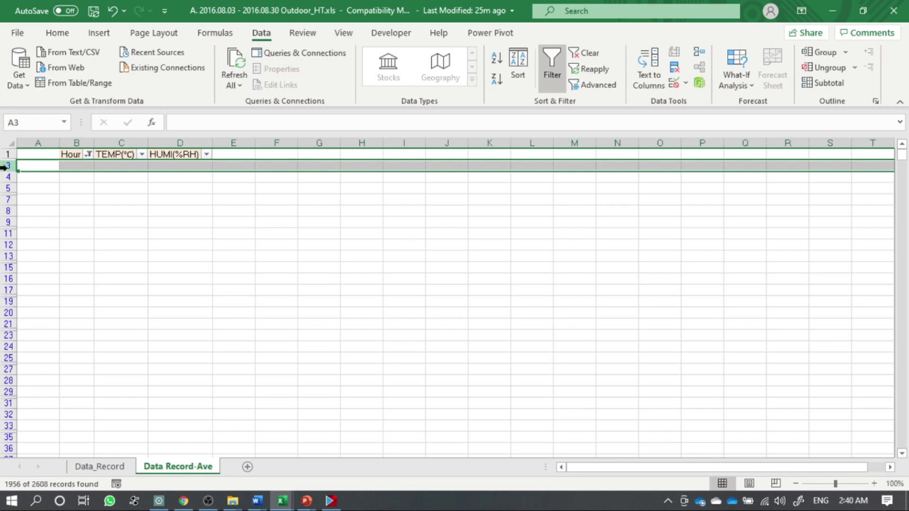
key("ctrl+shift+Down")
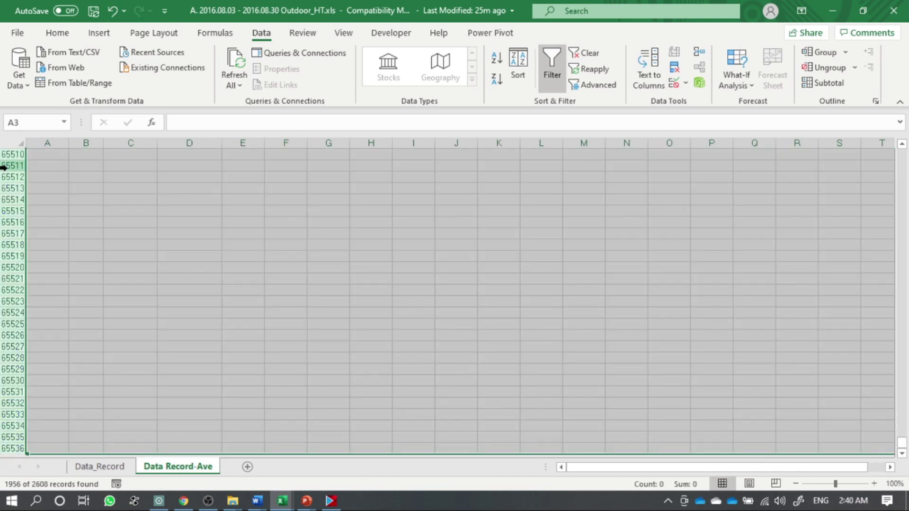
right_click(4, 167)
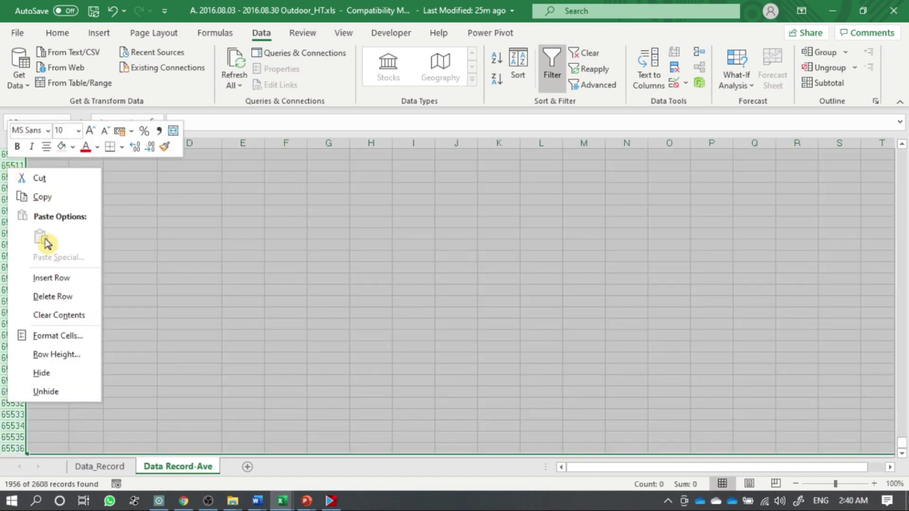
left_click(61, 298)
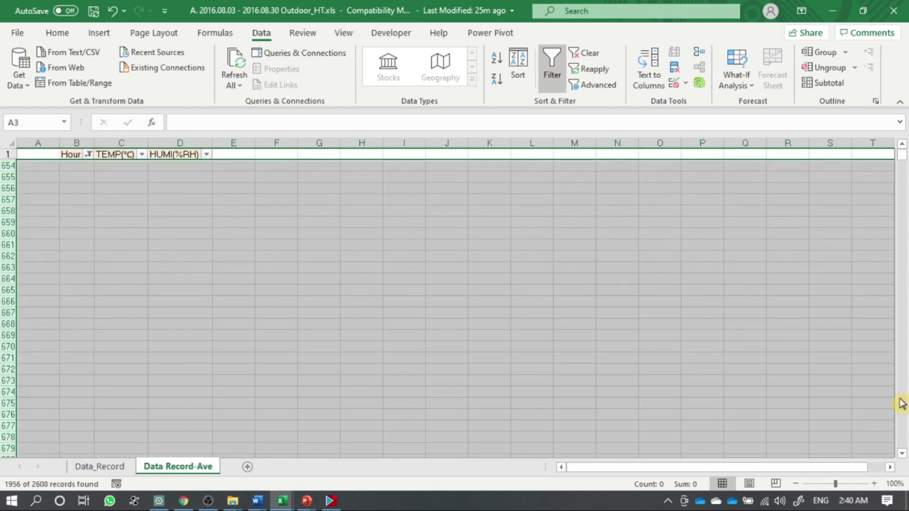
left_click(116, 192)
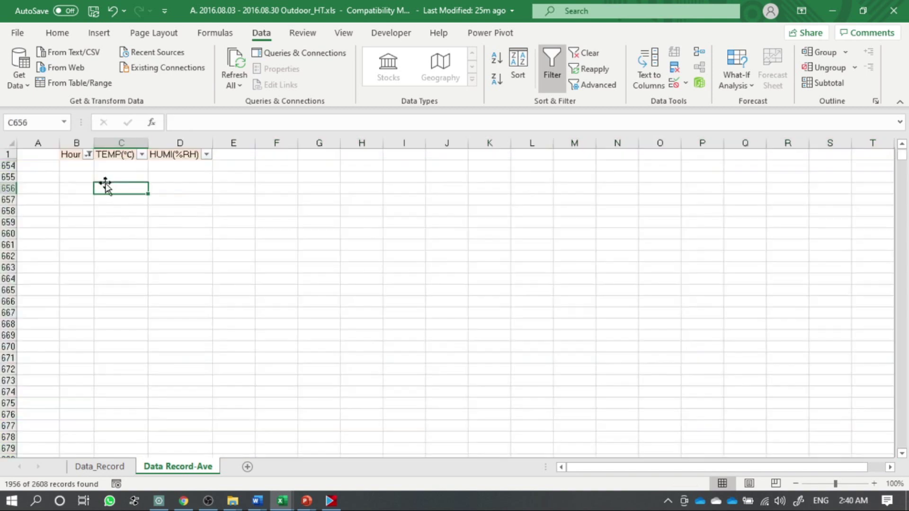
Show all entries in the Hour column again.
left_click(88, 155)
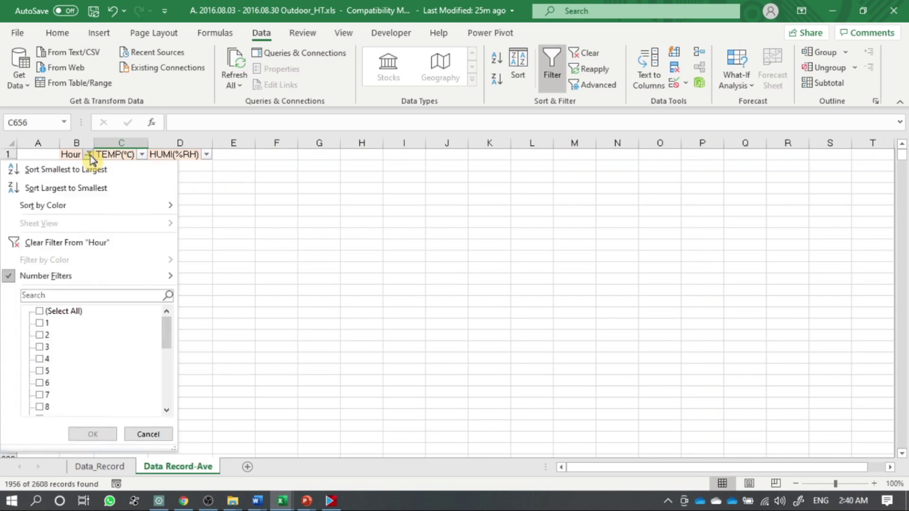
left_click(62, 311)
left_click(93, 433)
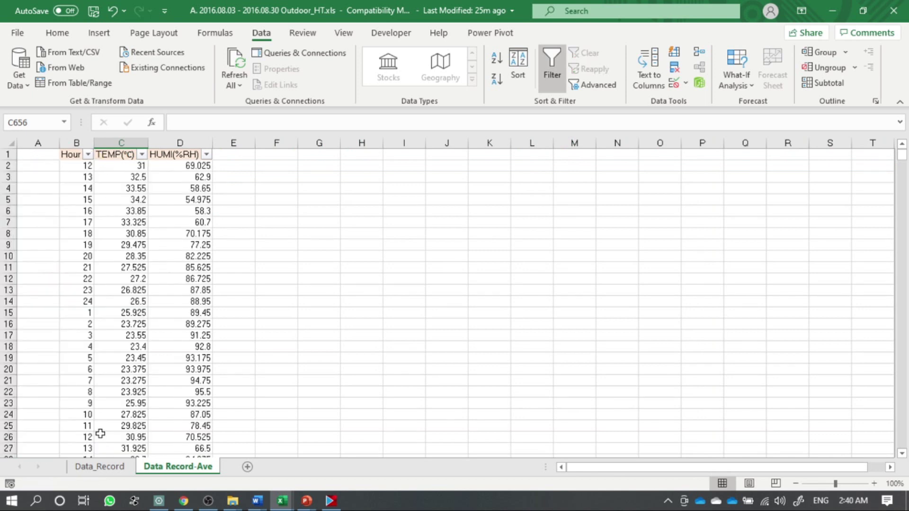
left_click(452, 208)
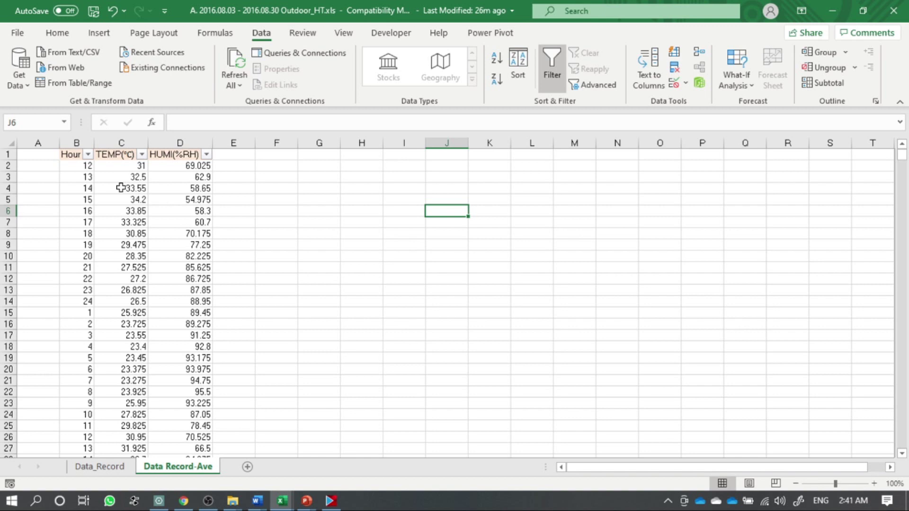
left_click(73, 168)
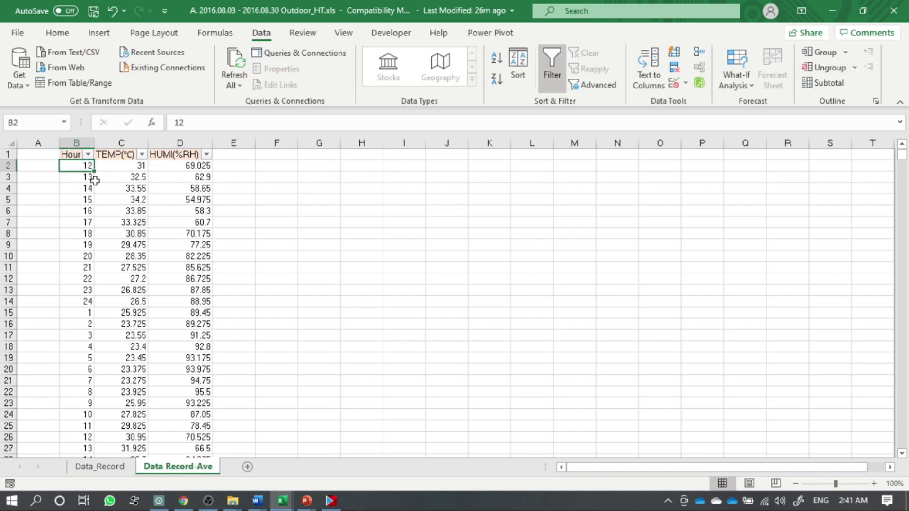
left_click(124, 168)
left_click(83, 168)
left_click(135, 176)
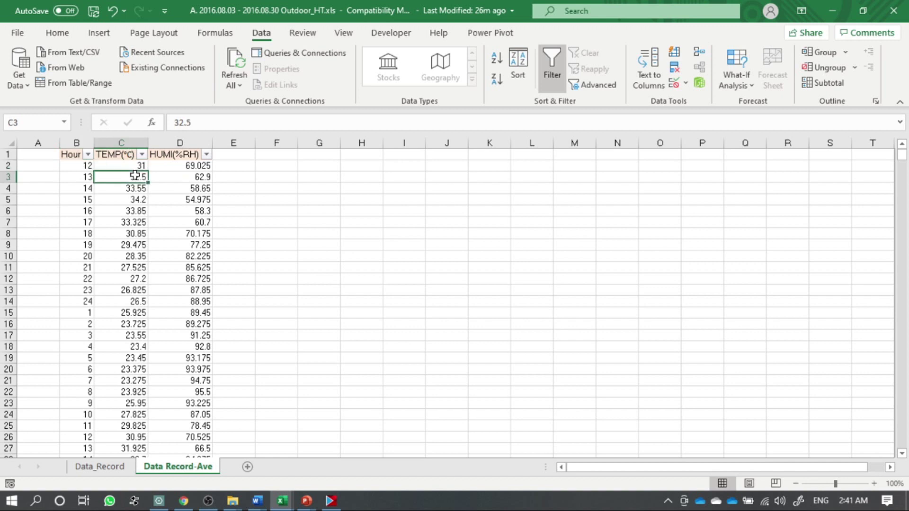
Insert a PivotChart with PivotTable from the Data Record-Ave range B1:D653 on a new worksheet.
left_click(85, 168)
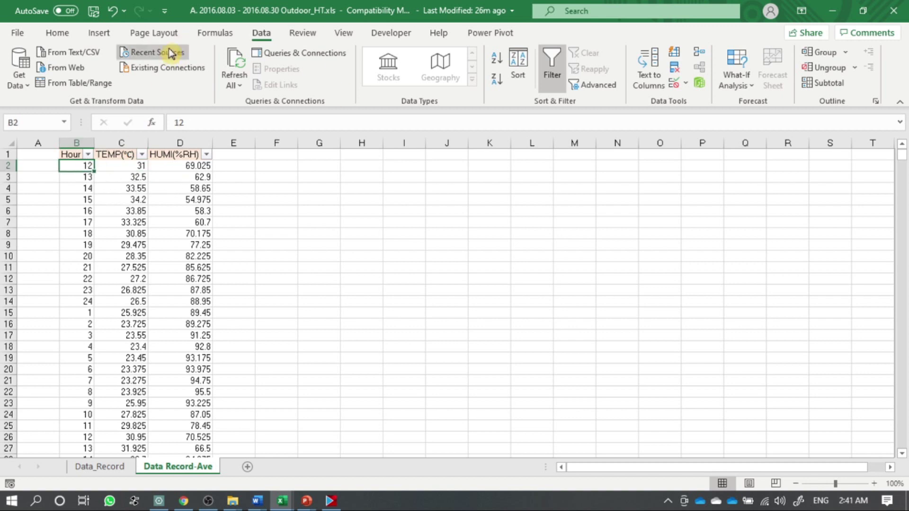
left_click(111, 38)
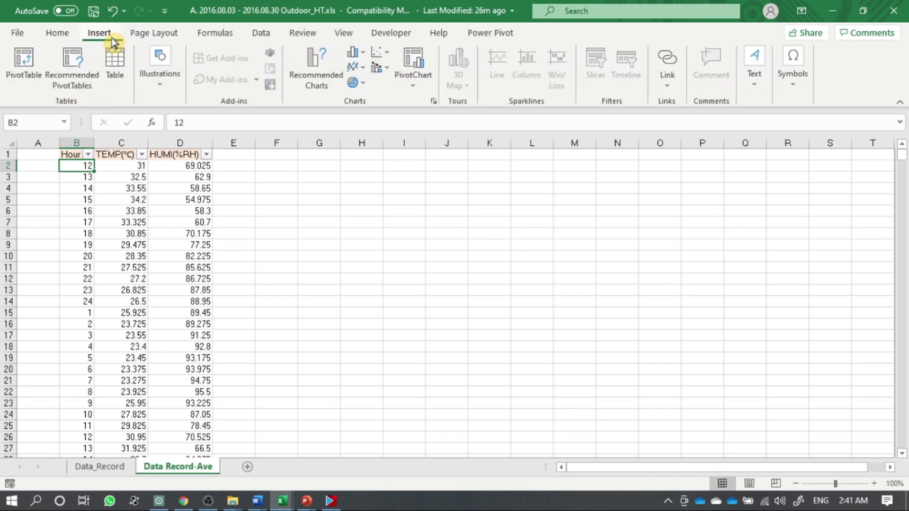
left_click(423, 88)
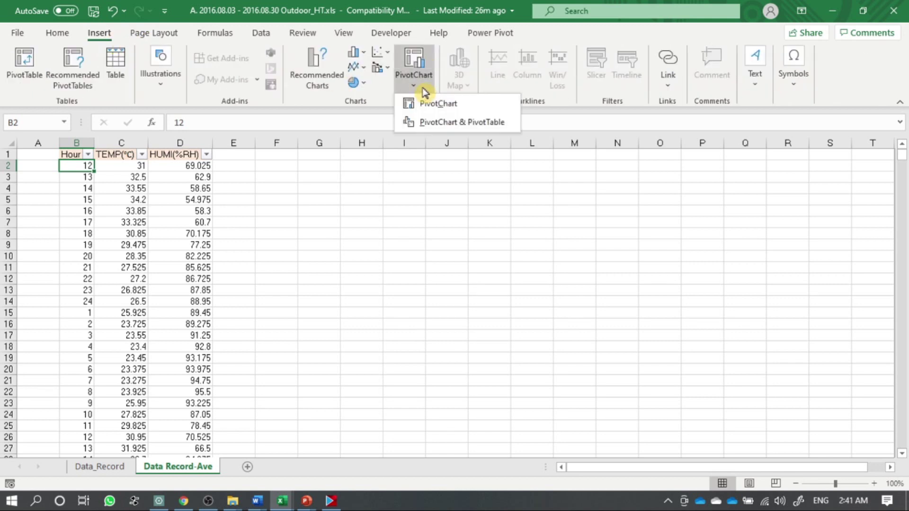
left_click(464, 124)
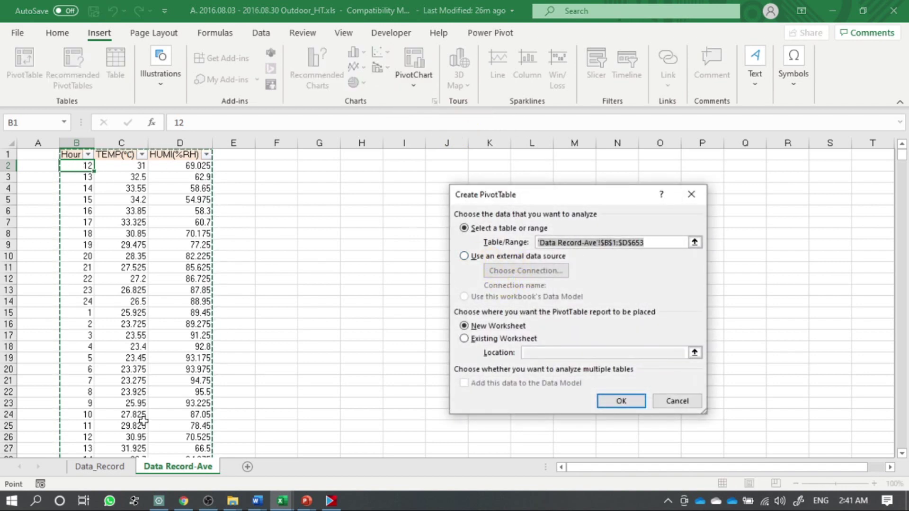
left_click_drag(904, 161, 902, 130)
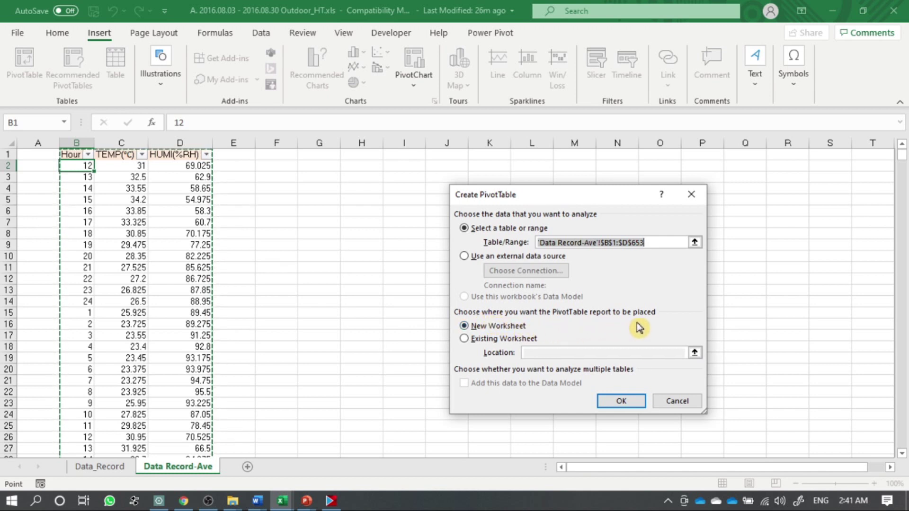
left_click(621, 401)
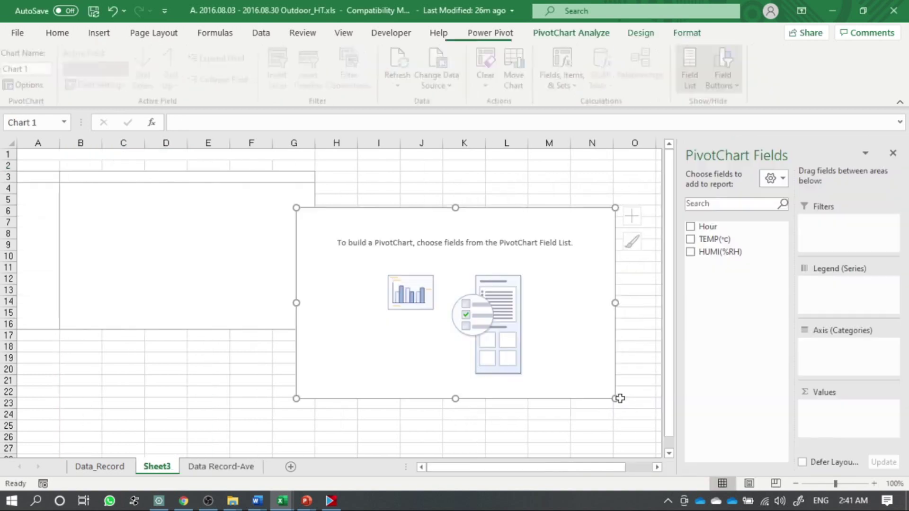
Move the new pivot sheet behind Data Record-Ave and rename it DBT.
mouse_move(168, 472)
left_mouse_down()
mouse_move(266, 476)
mouse_move(159, 466)
mouse_move(278, 477)
left_mouse_up()
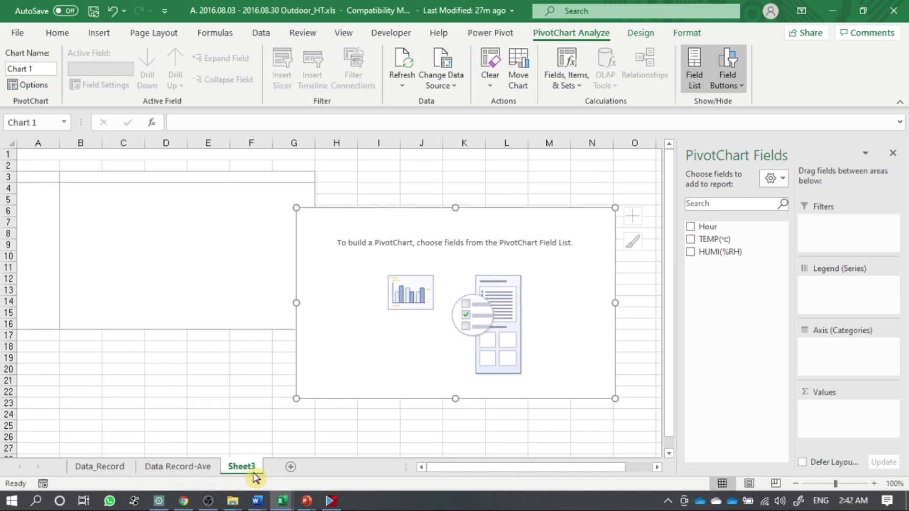
left_click(178, 466)
left_click(120, 154)
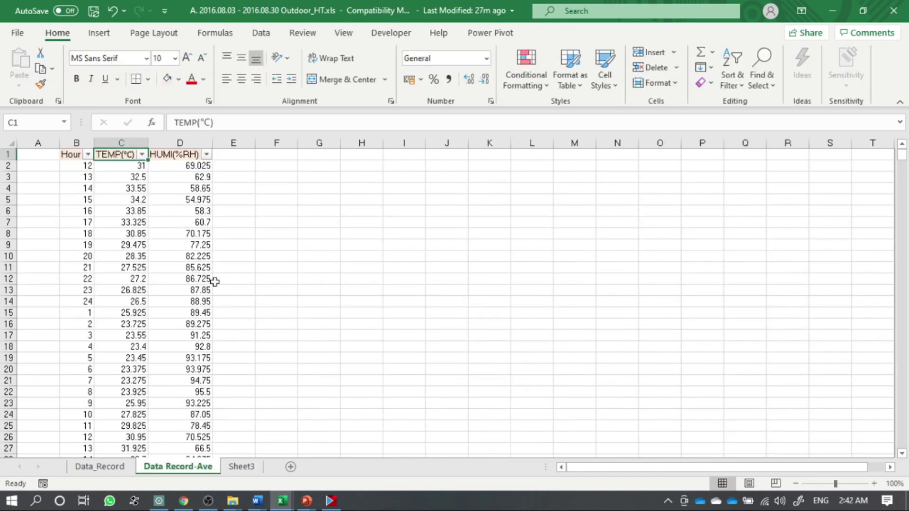
left_click(242, 467)
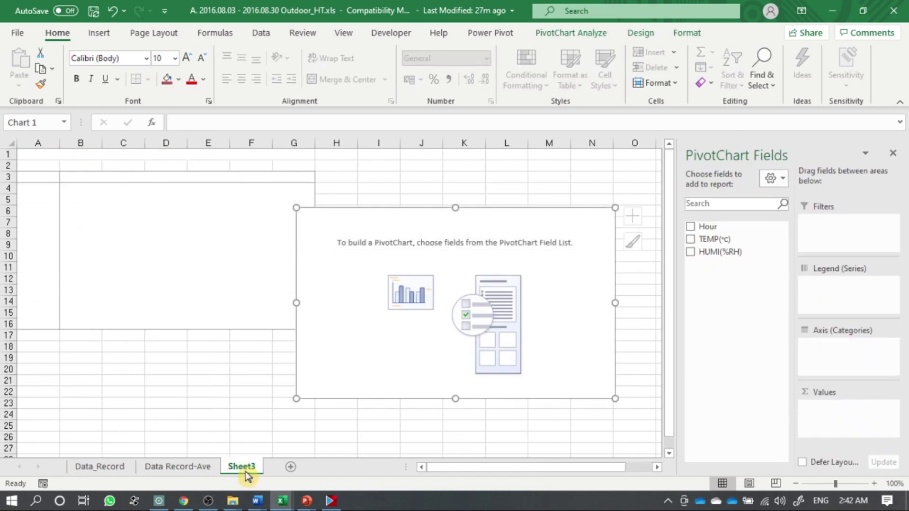
double_click(245, 470)
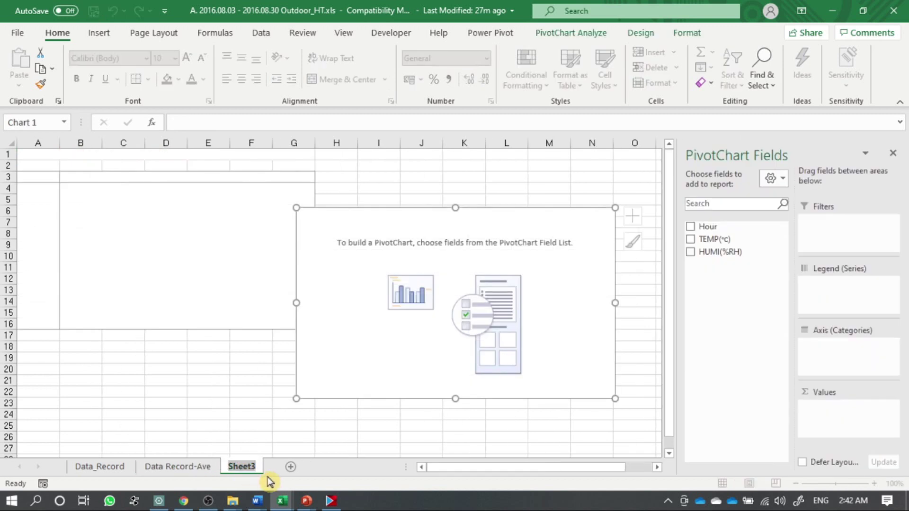
type("diu")
key("BackSpace")
key("BackSpace")
key("BackSpace")
type("DBT")
left_click(160, 410)
Set Hour as the PivotChart's axis category and TEMP(℃) as its value, and reposition the chart beside the pivot table.
left_click(349, 389)
left_click_drag(455, 379, 465, 350)
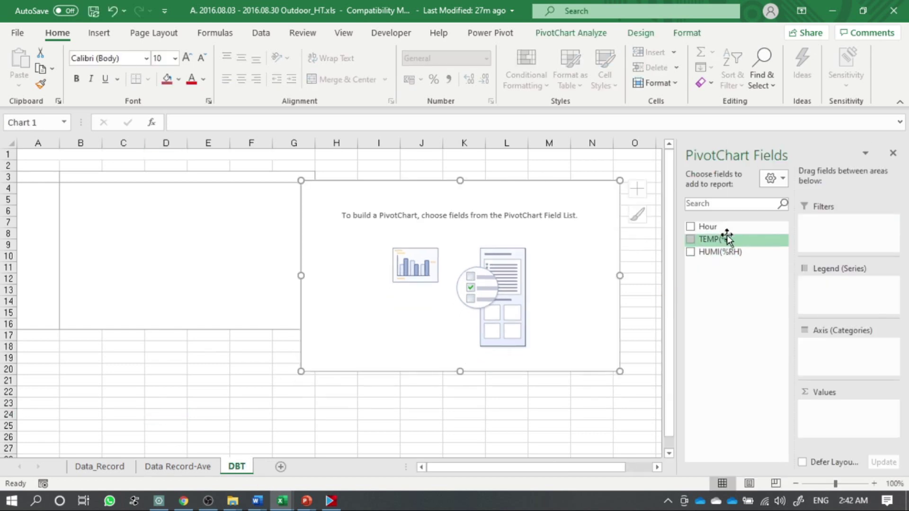
left_click_drag(720, 228, 873, 359)
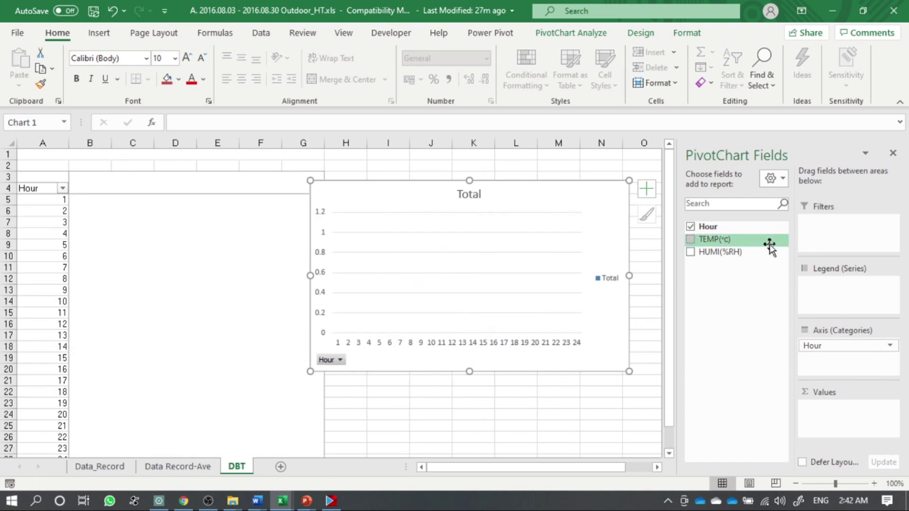
left_click_drag(766, 243, 861, 404)
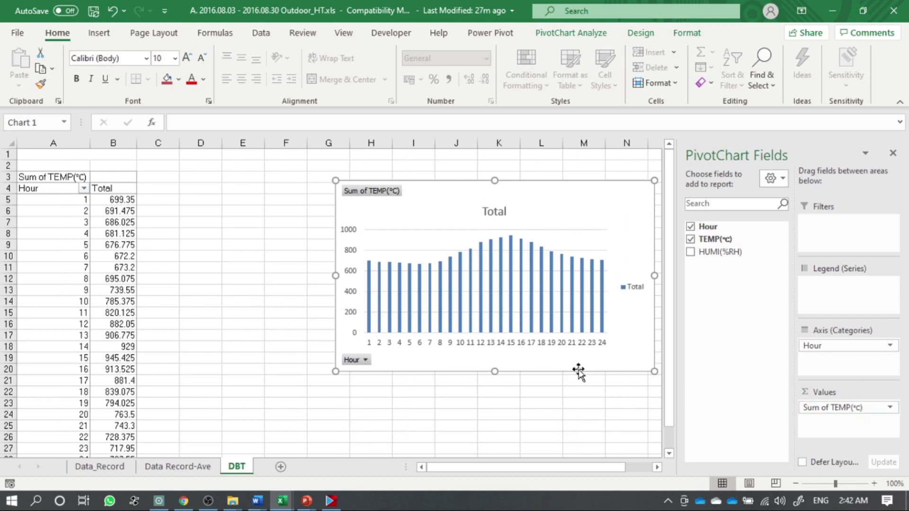
left_click_drag(585, 367, 567, 369)
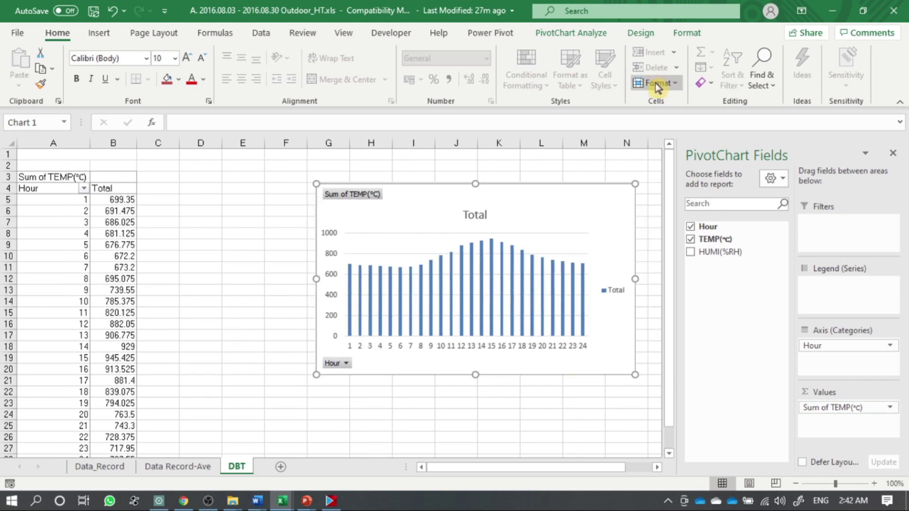
Change the PivotChart to the Line with Markers type and move it closer to the pivot table.
left_click(656, 34)
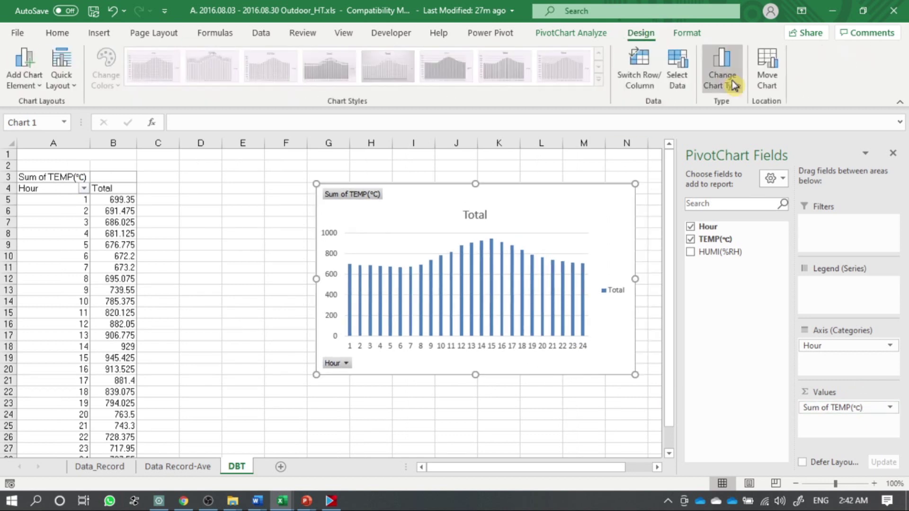
left_click(721, 71)
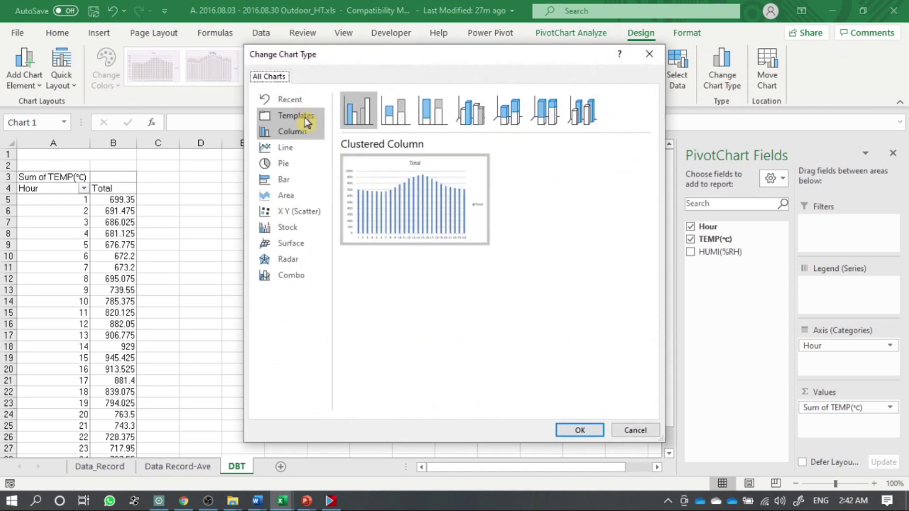
left_click(297, 150)
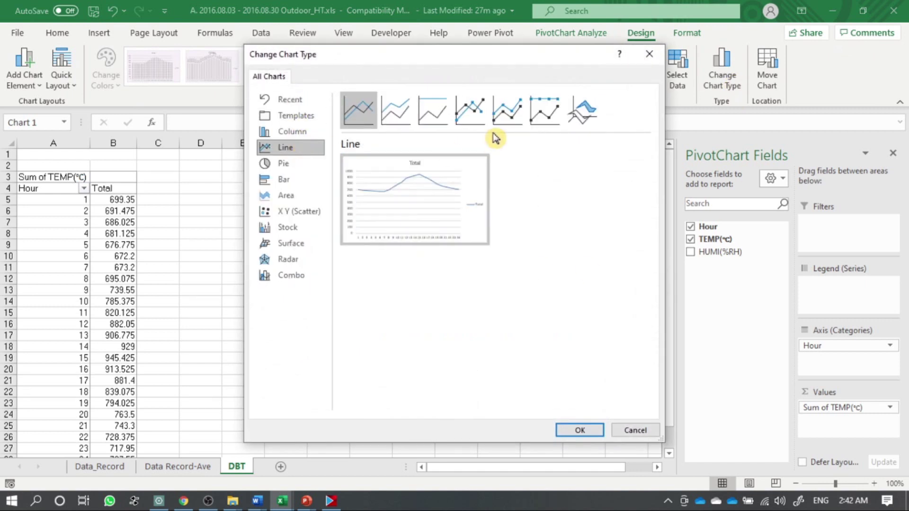
left_click(475, 112)
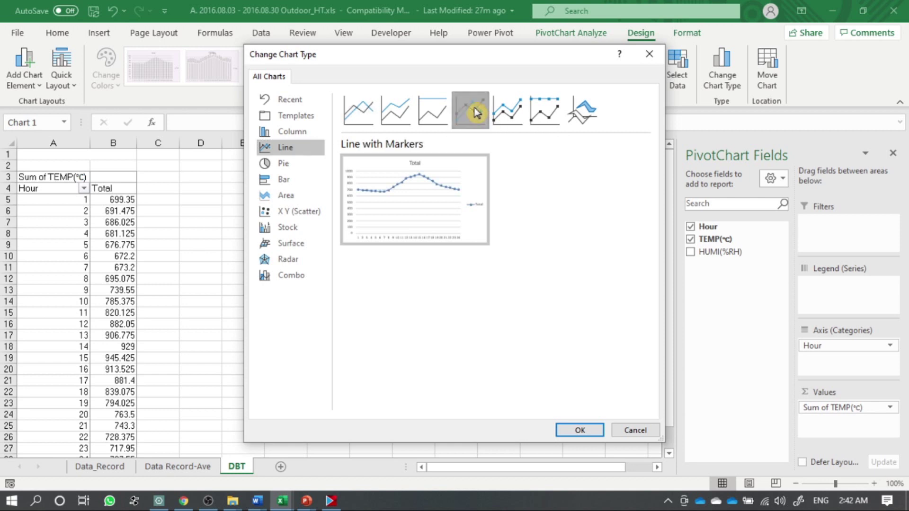
left_click(580, 431)
left_click_drag(594, 363, 510, 371)
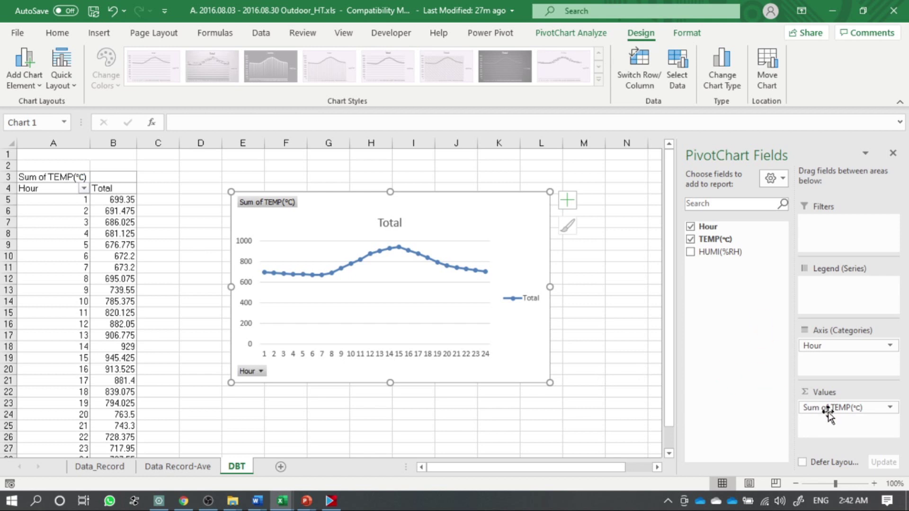
Summarize the TEMP(℃) value field by Average.
left_click(844, 408)
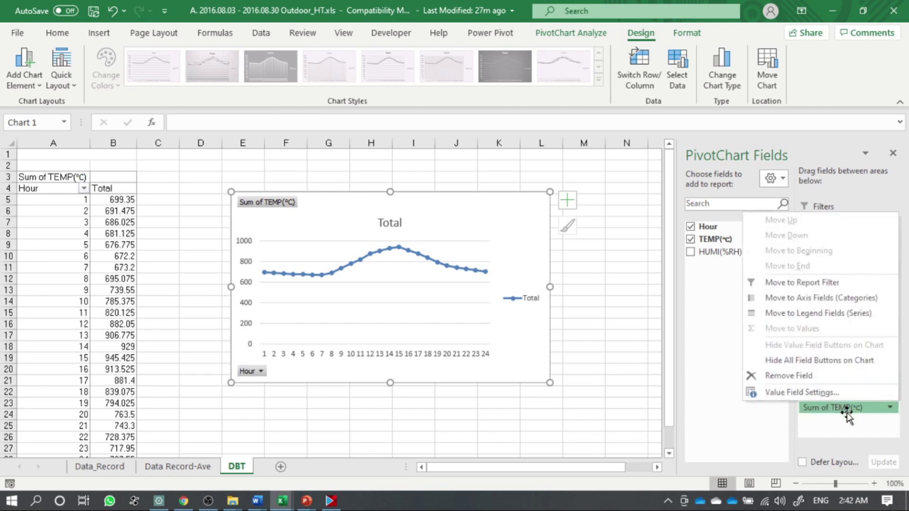
left_click(851, 394)
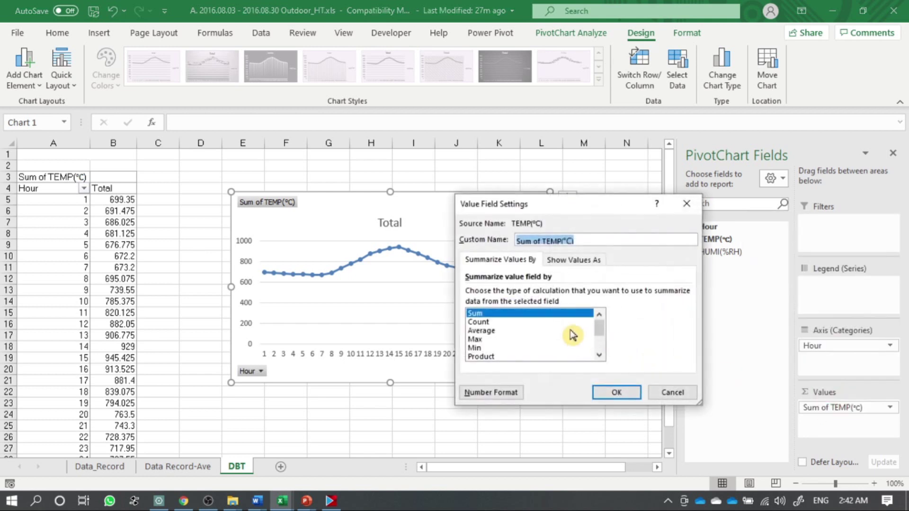
left_click(534, 331)
left_click(616, 393)
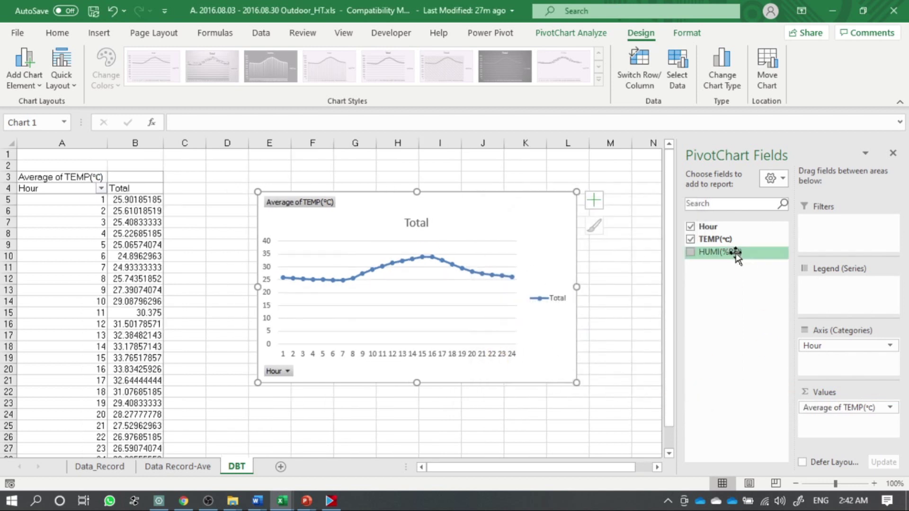
Add TEMP(℃) as a second value field and summarize it by Max.
left_click_drag(710, 239, 852, 426)
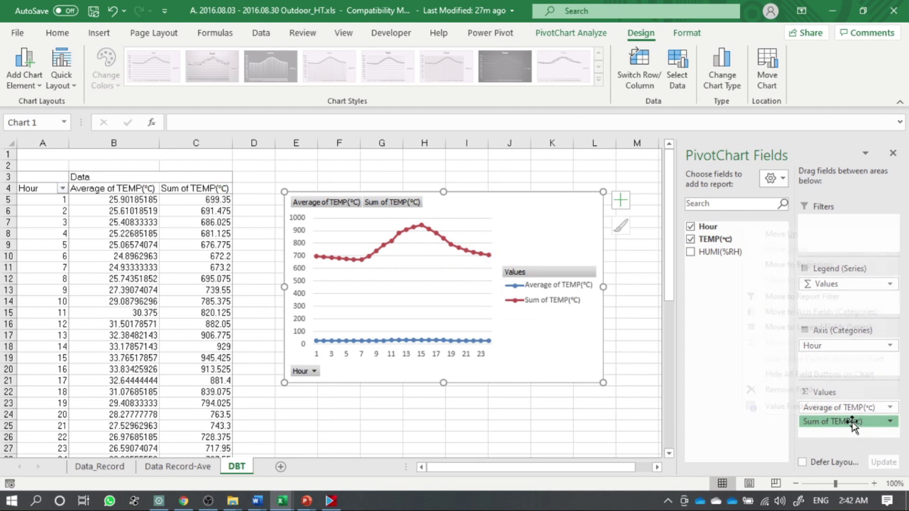
left_click(850, 422)
left_click(840, 408)
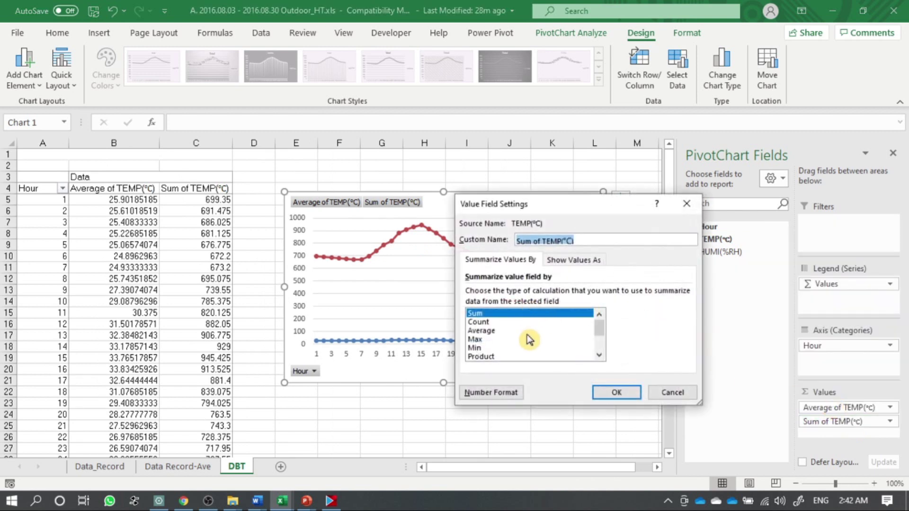
left_click(526, 331)
left_click(529, 339)
left_click(611, 391)
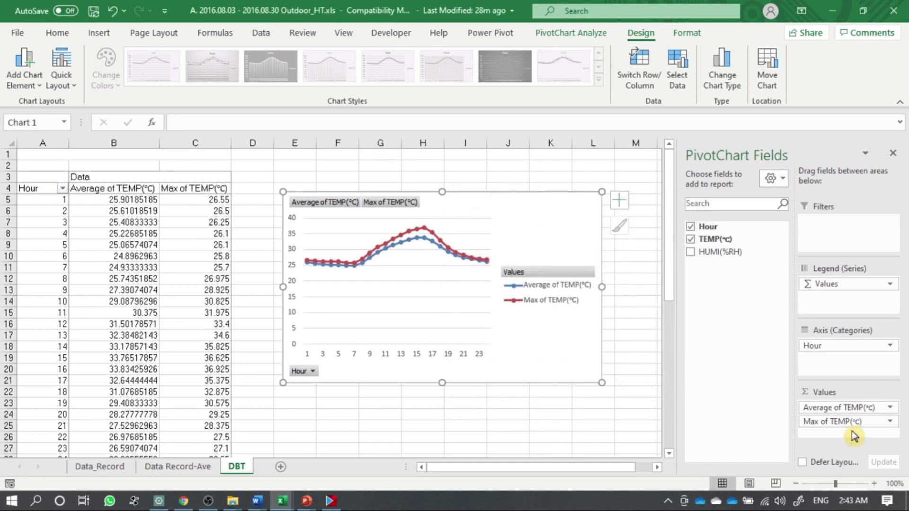
Place Max of TEMP(℃) ahead of the average, and add TEMP(℃) as a third value field summarized by Min.
mouse_move(850, 423)
left_mouse_down()
mouse_move(859, 405)
mouse_move(842, 412)
left_mouse_up()
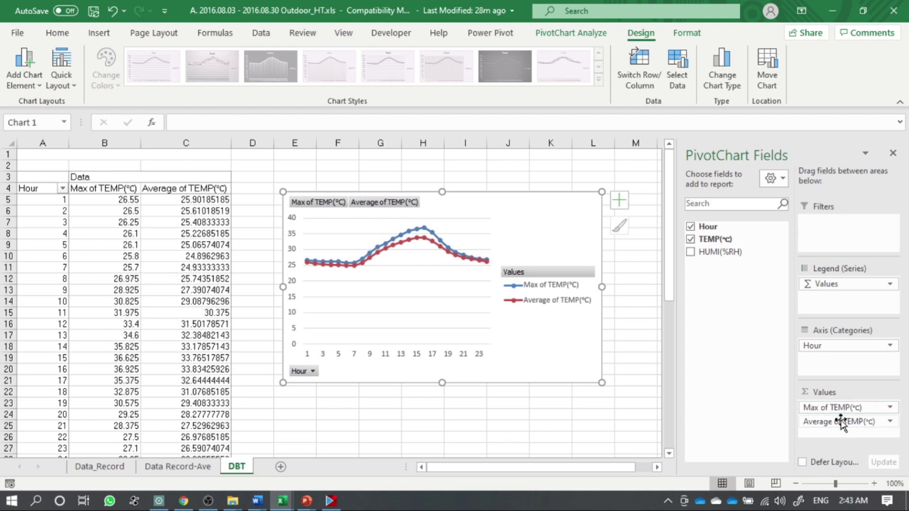
left_click_drag(737, 240, 848, 434)
left_click(847, 434)
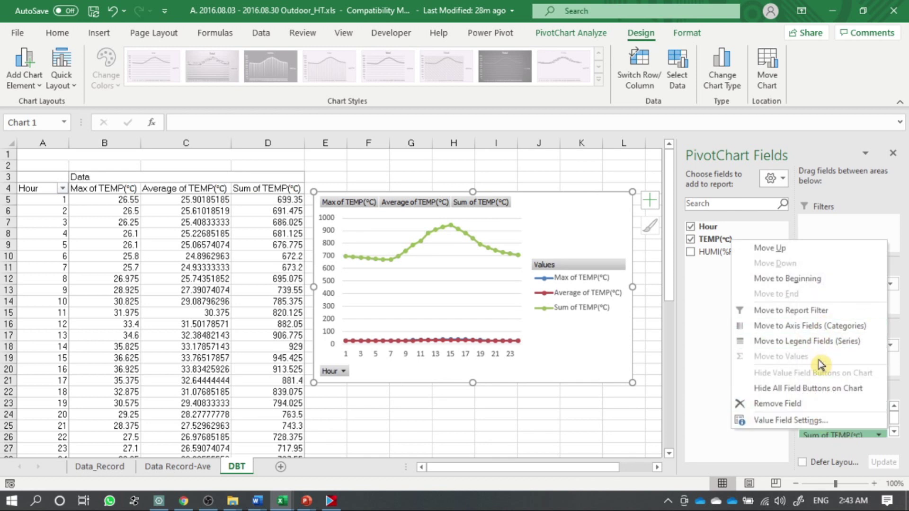
left_click(831, 421)
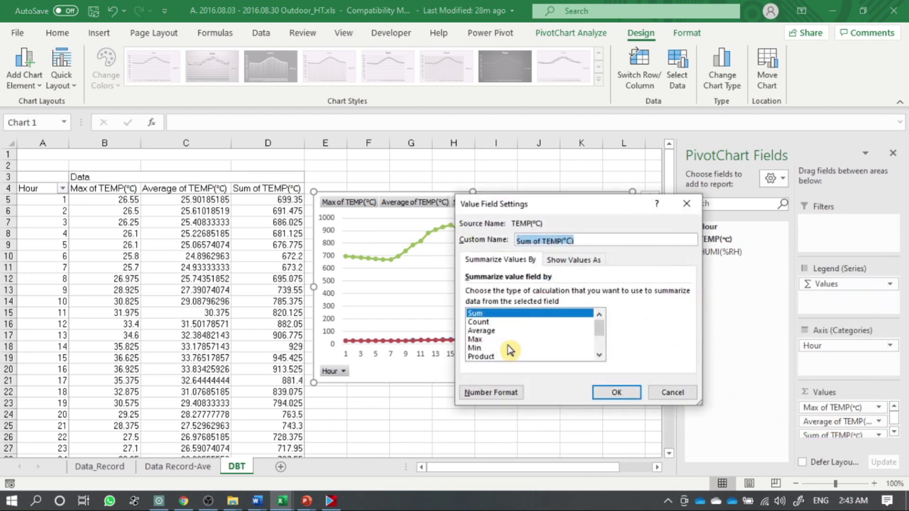
left_click(511, 348)
left_click(615, 392)
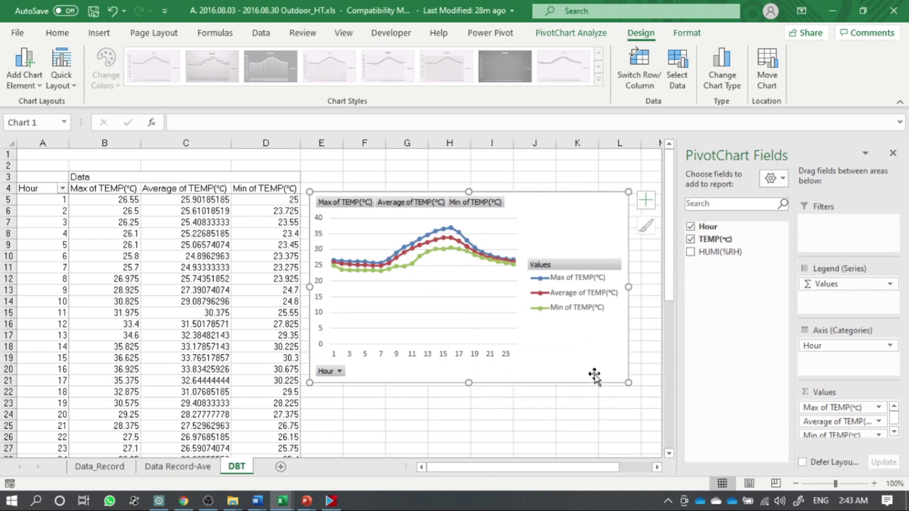
Reorder the value fields to Min, Average, Max of TEMP(℃), and shift the PivotChart left so it partly overlaps the pivot table.
scroll(852, 422, "down", 1)
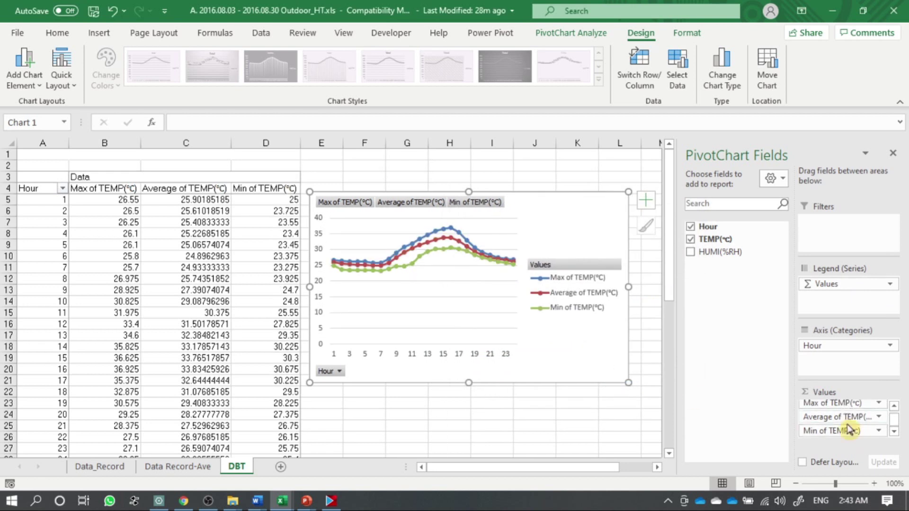
left_click_drag(847, 433, 845, 407)
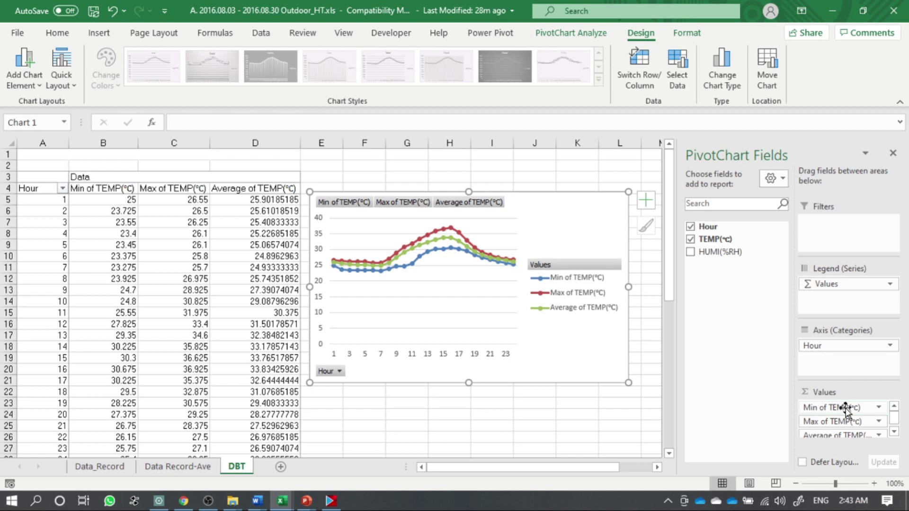
left_click_drag(849, 423, 848, 404)
left_click_drag(834, 435, 824, 403)
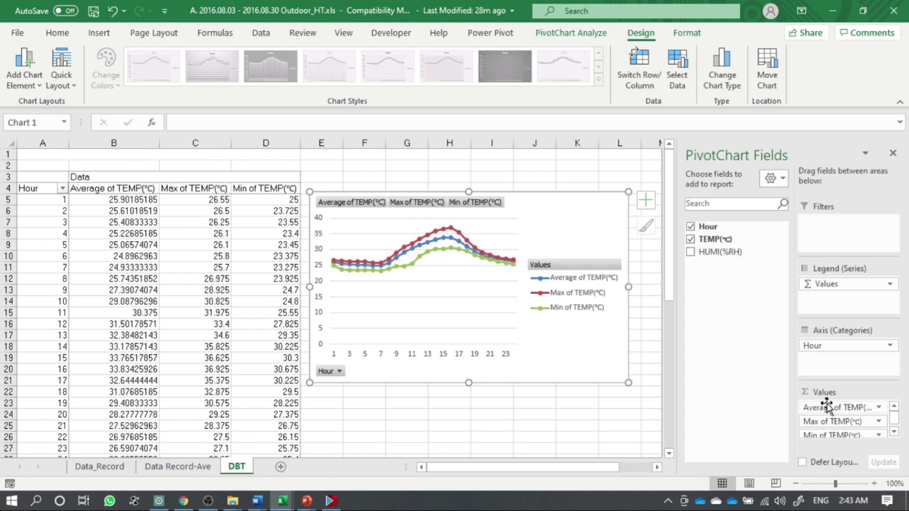
left_click(841, 410)
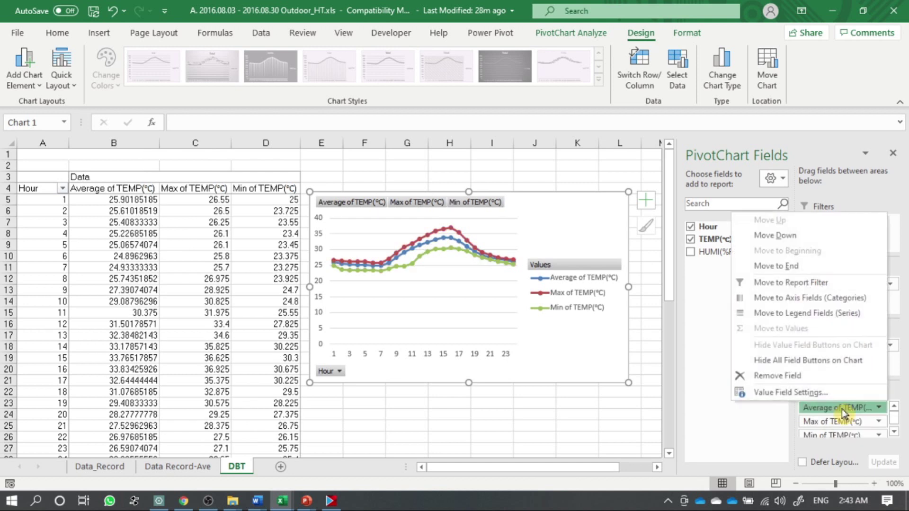
left_click(790, 392)
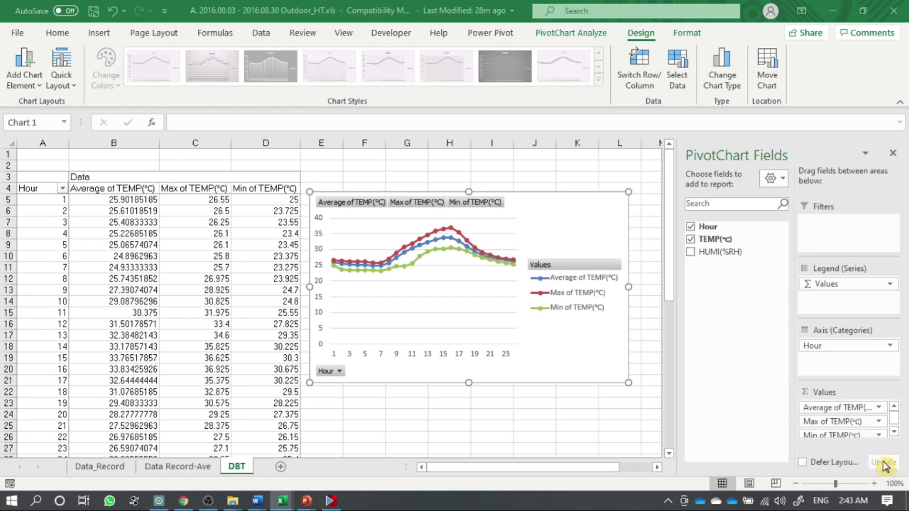
left_click_drag(838, 434, 850, 408)
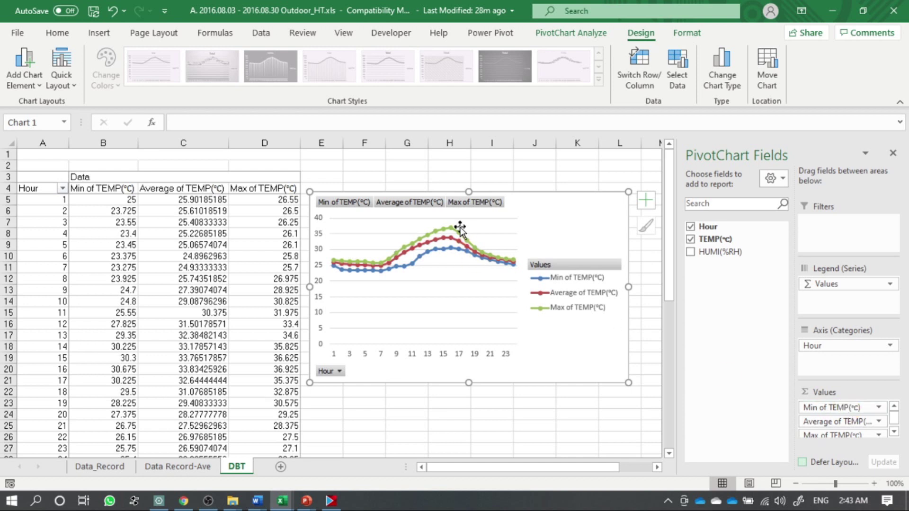
mouse_move(473, 244)
left_click_drag(596, 378, 537, 369)
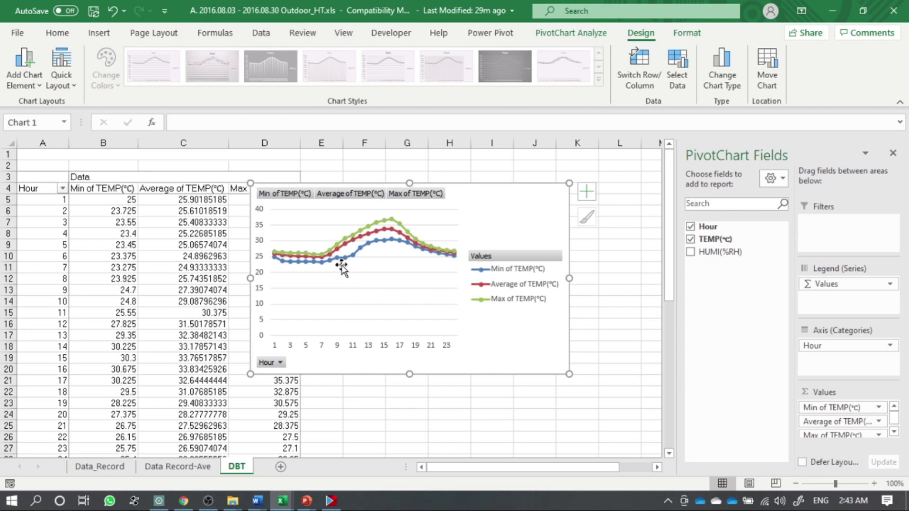
Set the chart's vertical axis bounds to a minimum of 22 and a maximum of 38.
left_click(326, 256)
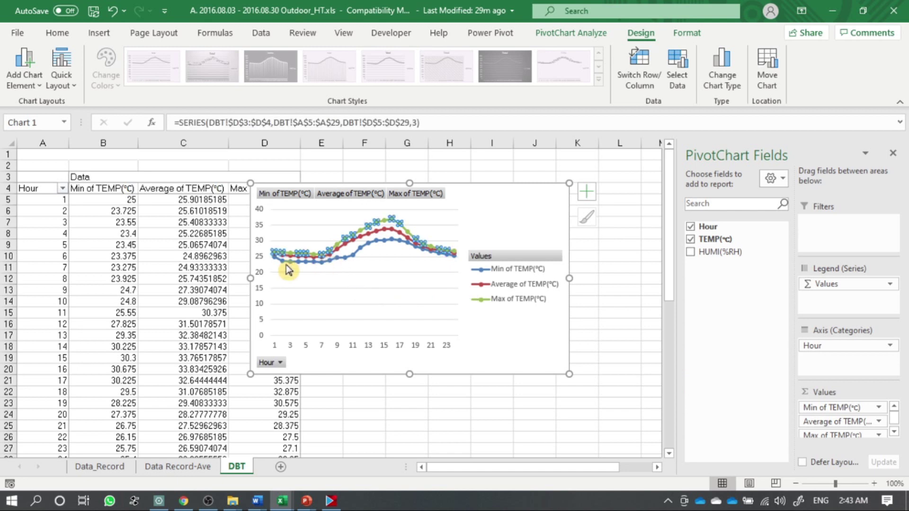
left_click(258, 260)
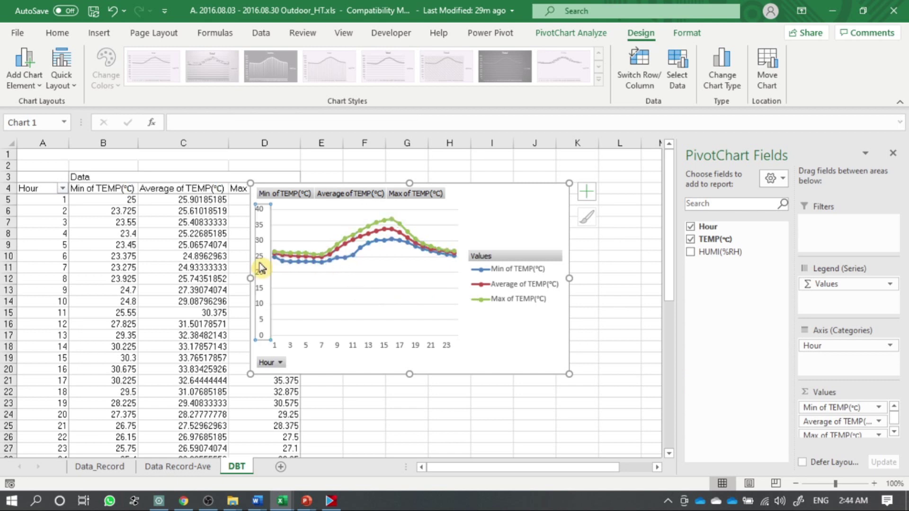
left_click(263, 273)
right_click(263, 273)
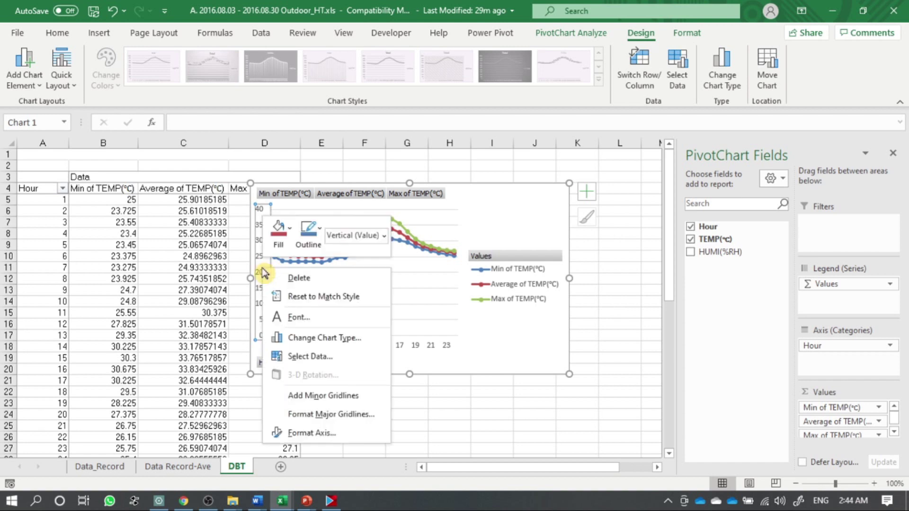
left_click(347, 433)
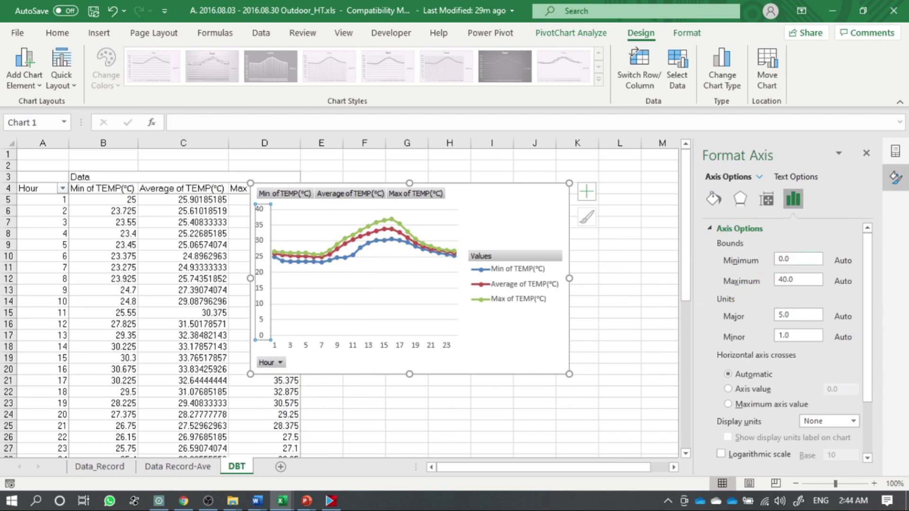
left_click(764, 267)
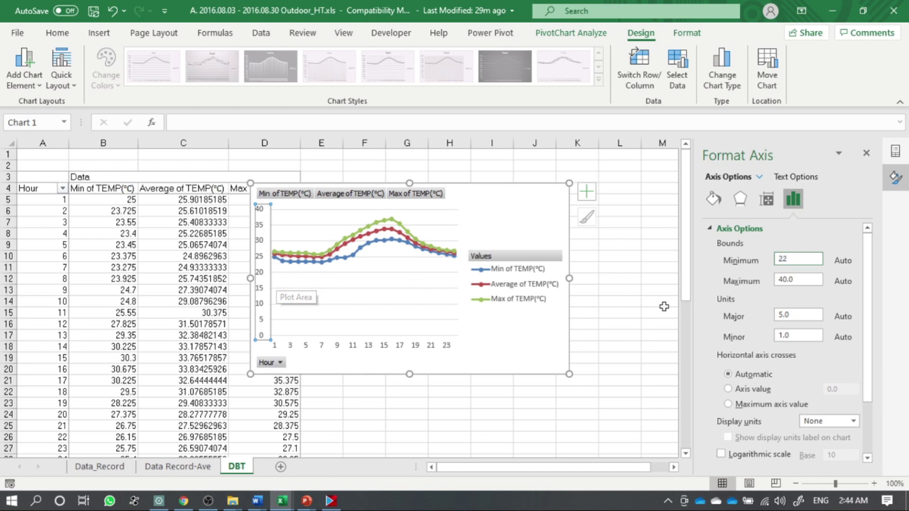
left_click(794, 280)
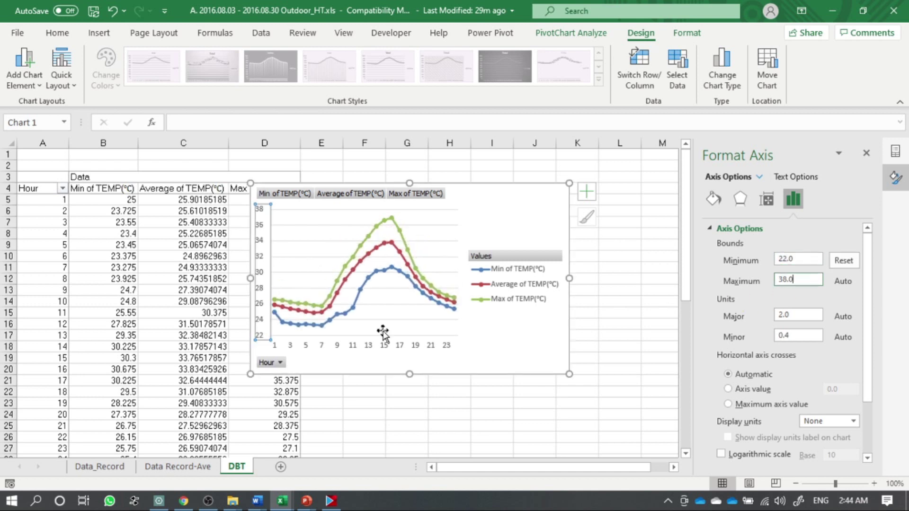
Widen the PivotChart on both sides and move it slightly down and to the right.
left_click(571, 280)
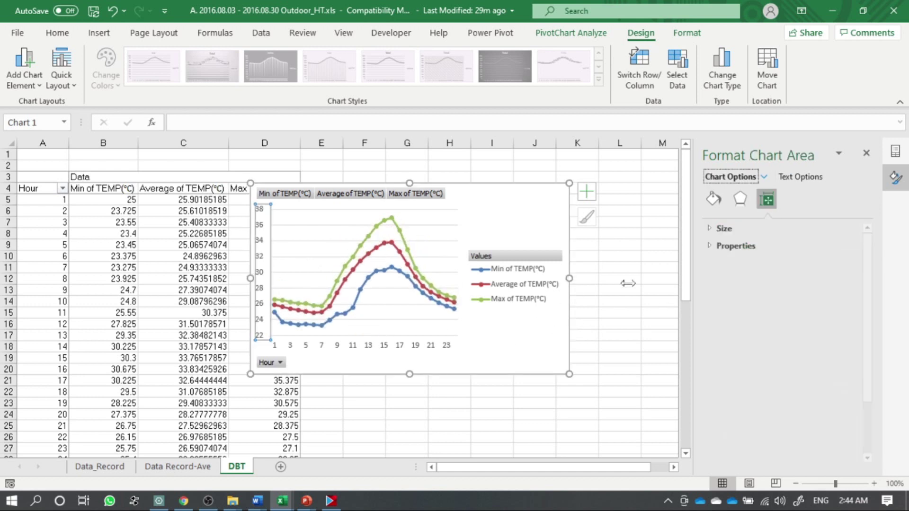
left_click_drag(569, 277, 628, 278)
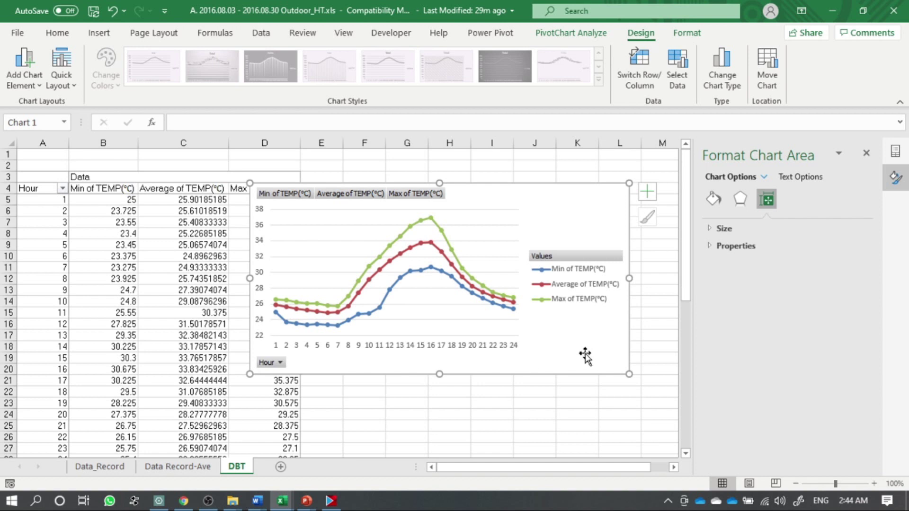
left_click_drag(250, 279, 168, 278)
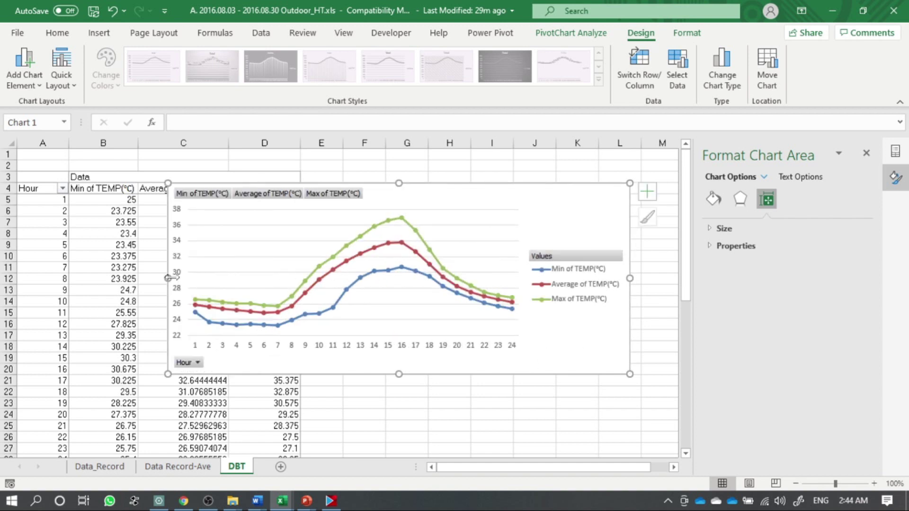
left_click_drag(483, 375, 515, 401)
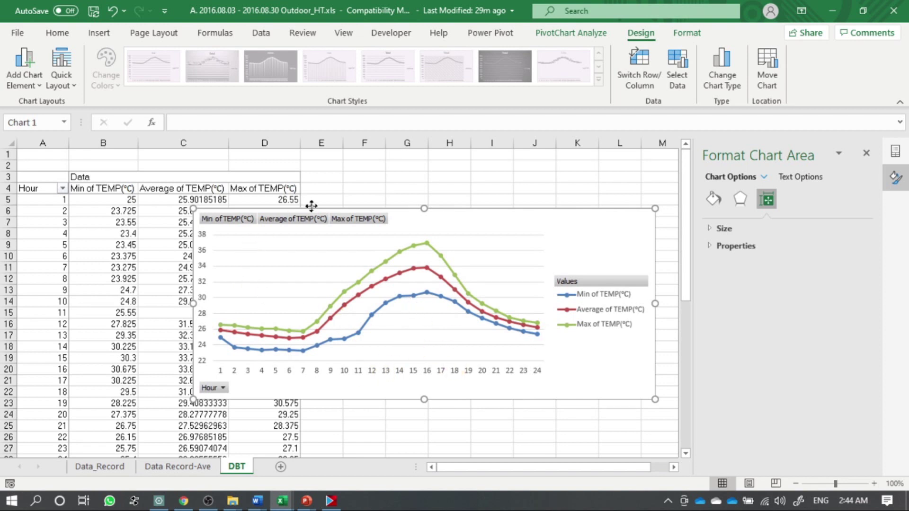
Add primary major vertical gridlines and the above-chart title "The Daily Average, Maximum & Minimum Dry Bulb Temperature (°C)".
left_click(41, 86)
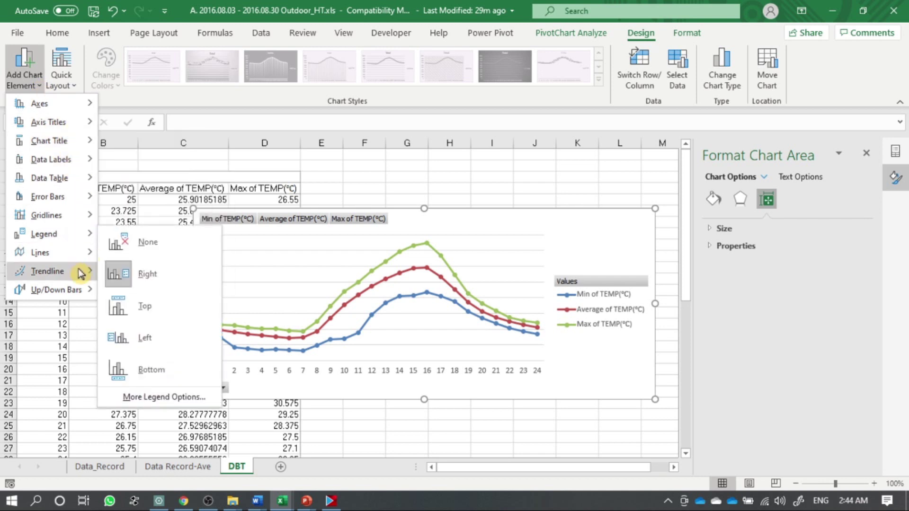
left_click(164, 260)
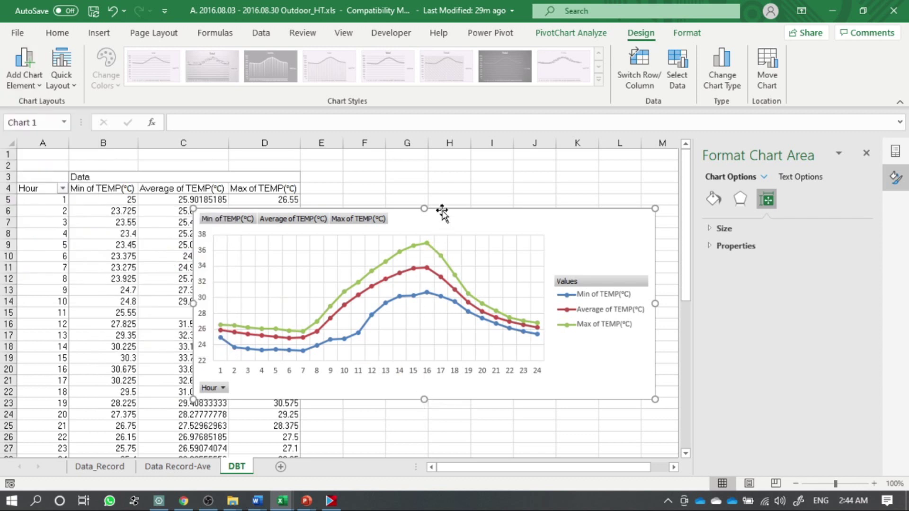
left_click(29, 79)
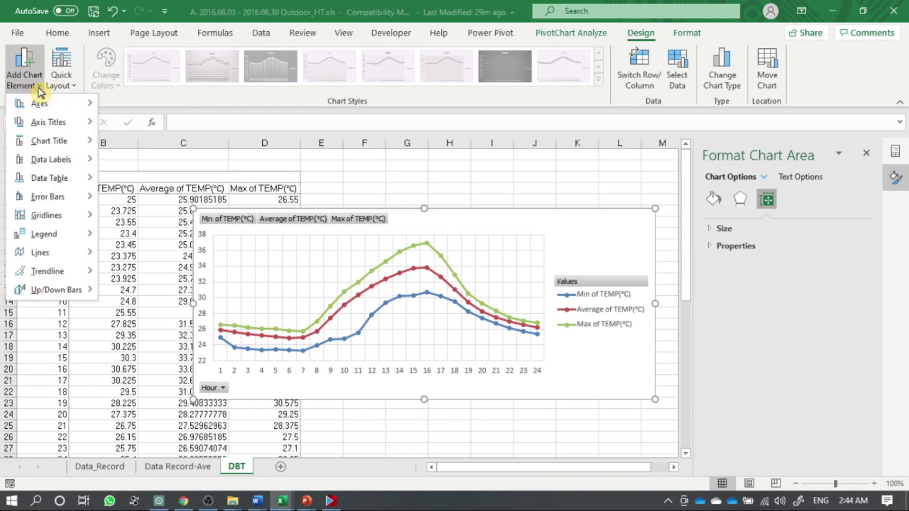
mouse_move(59, 144)
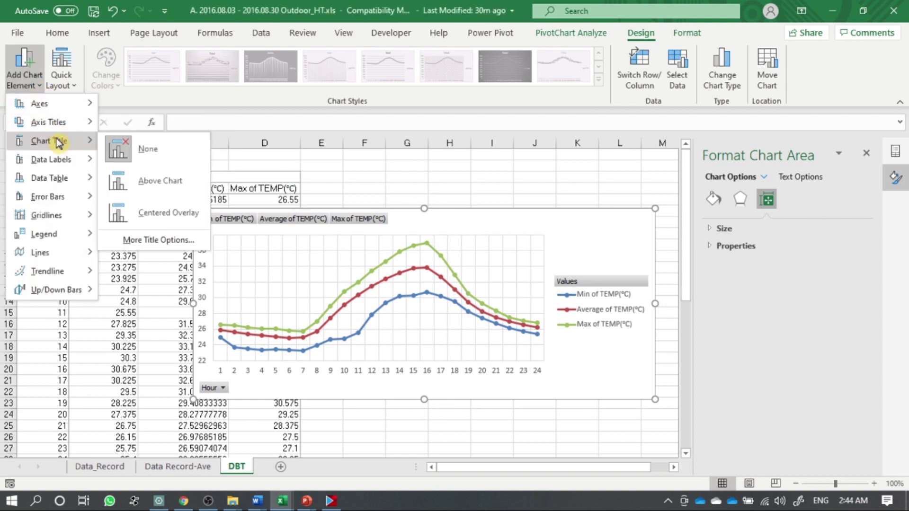
left_click(151, 181)
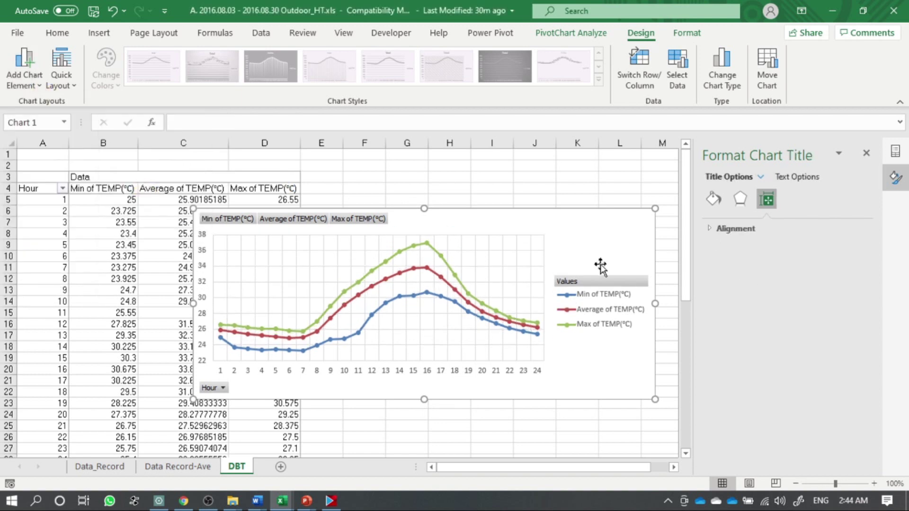
type("The Daily Average, Maximum & Minimum Dry Bulb Temperature (°C)")
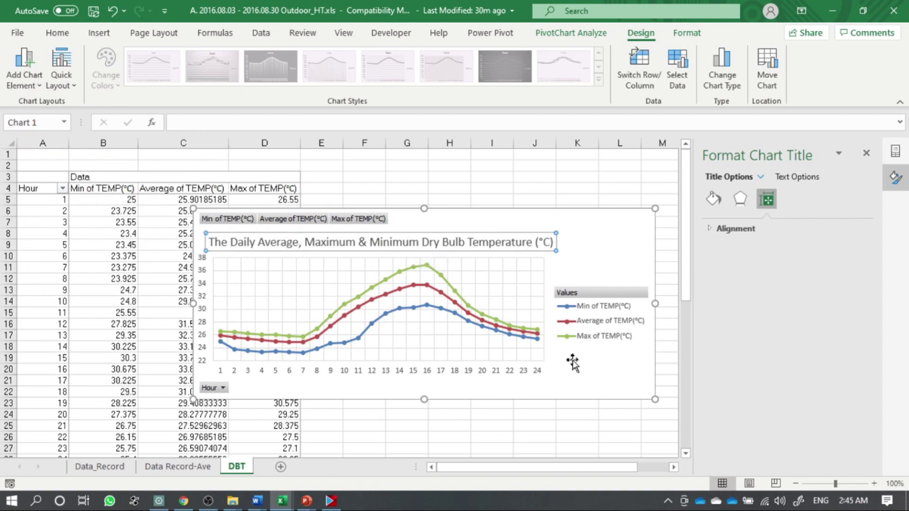
left_click(487, 245)
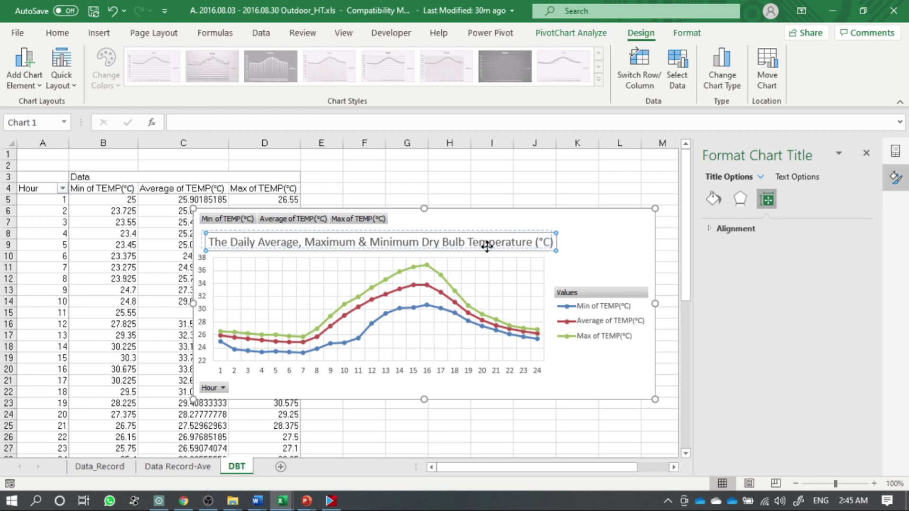
Add a primary vertical axis title to the chart reading "Temperature (°C)".
left_click(205, 301)
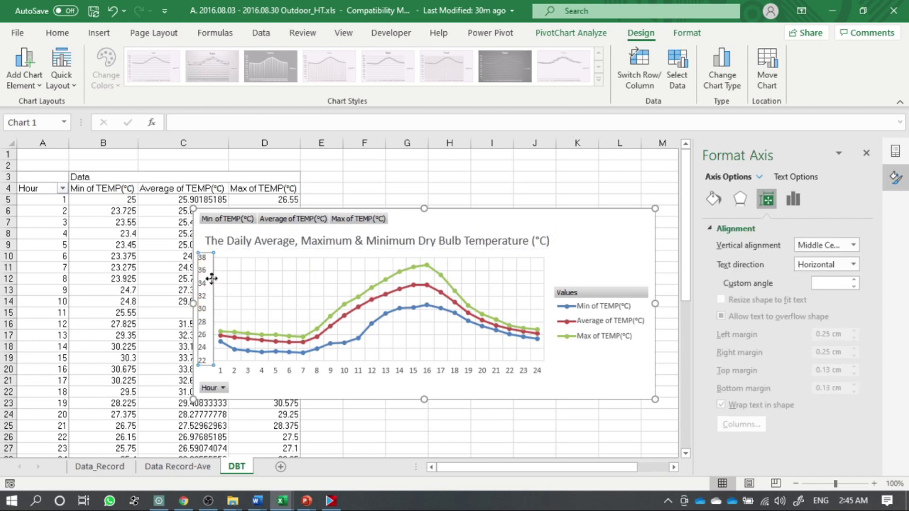
left_click(35, 85)
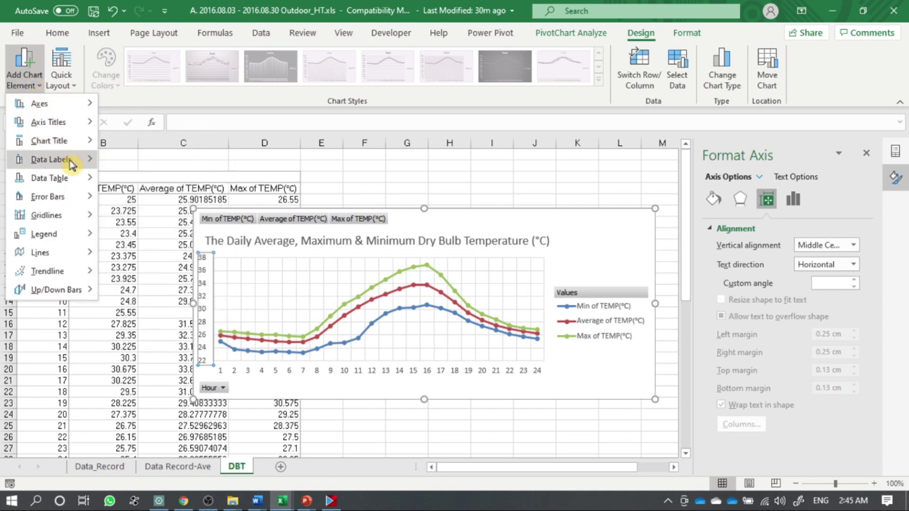
mouse_move(72, 165)
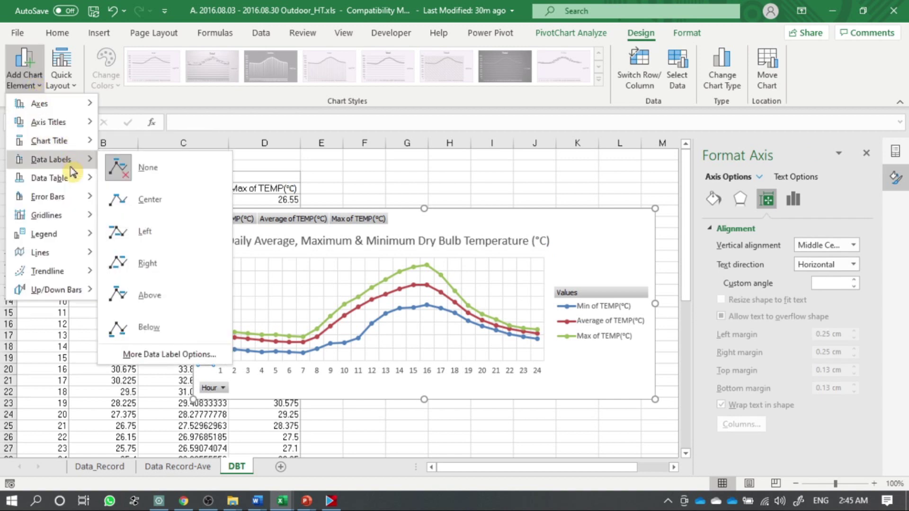
mouse_move(70, 127)
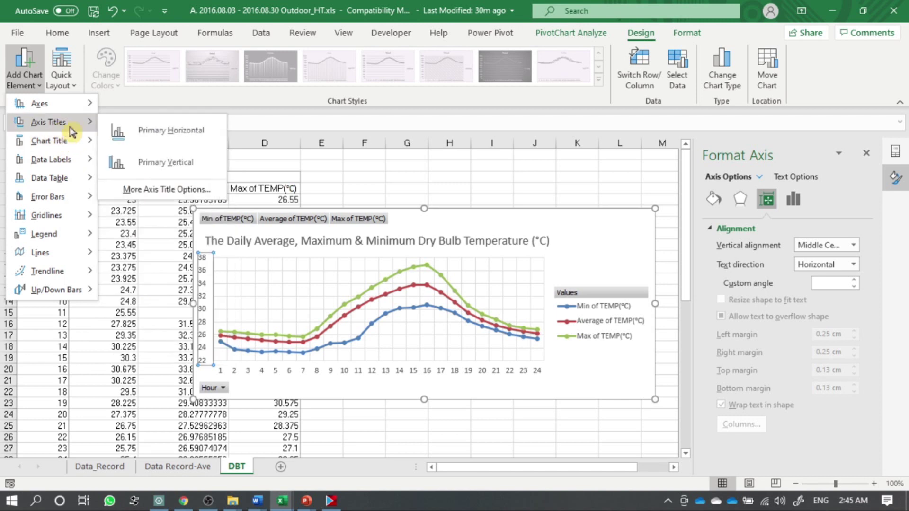
left_click(129, 162)
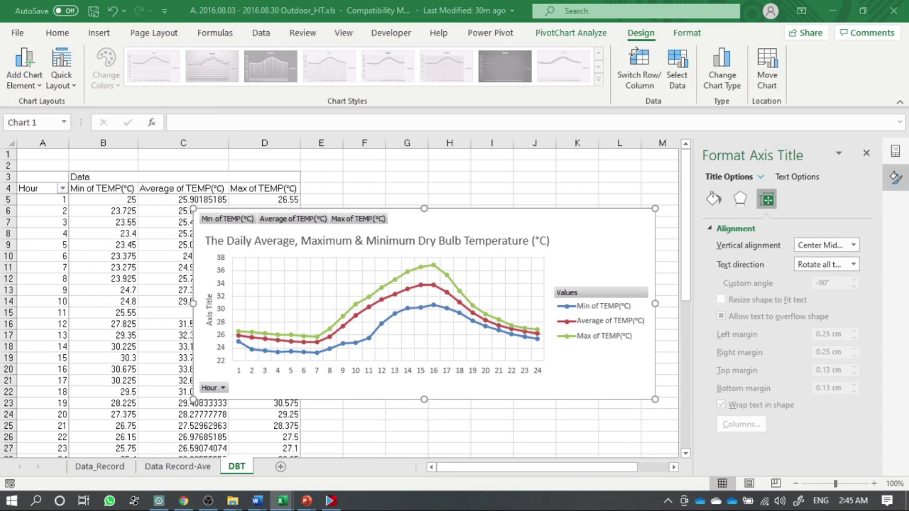
left_click(559, 387)
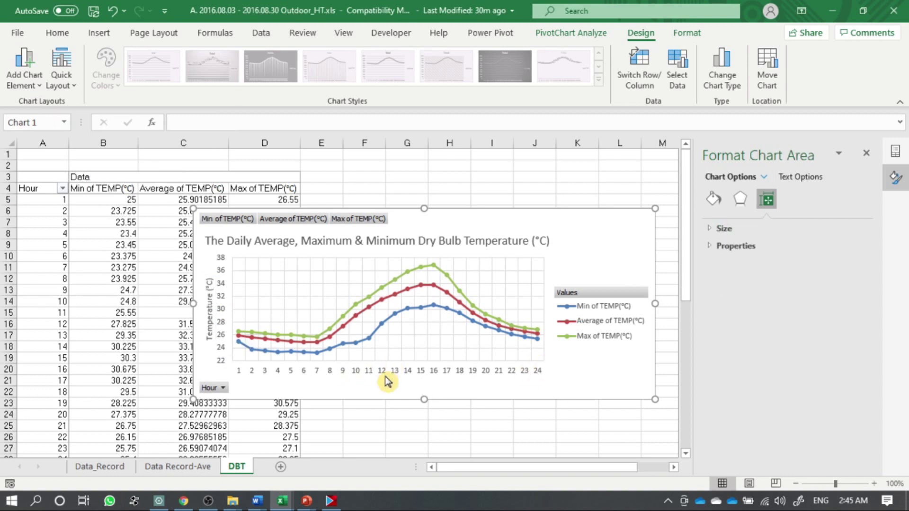
Add a primary horizontal axis title to the chart reading "Time (Hour)".
left_click(35, 88)
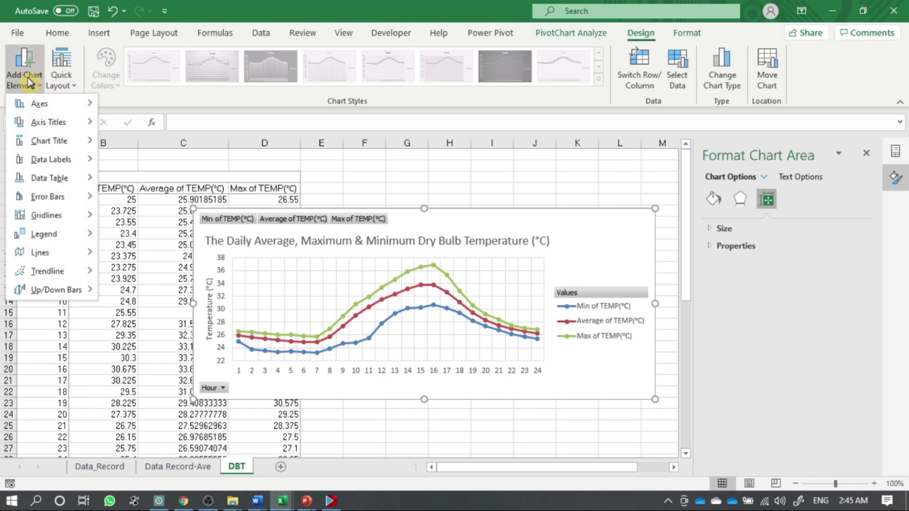
mouse_move(44, 142)
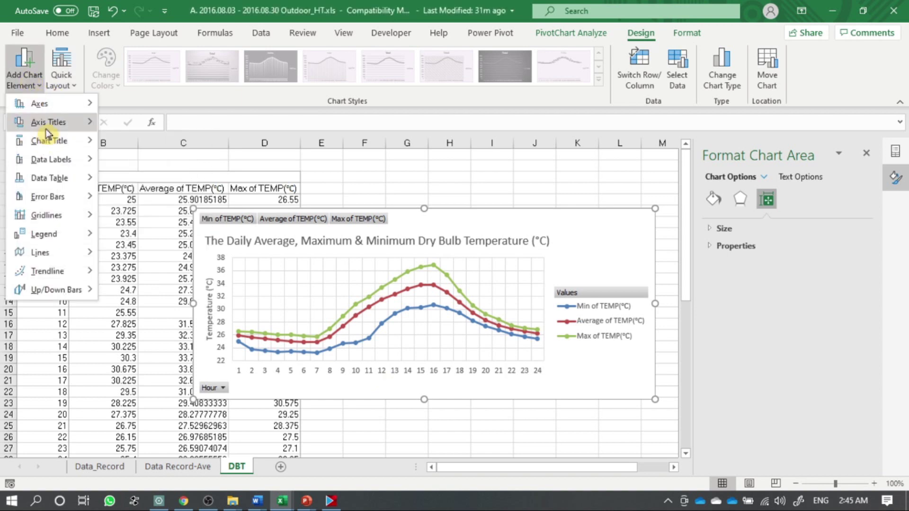
mouse_move(43, 123)
left_click(161, 141)
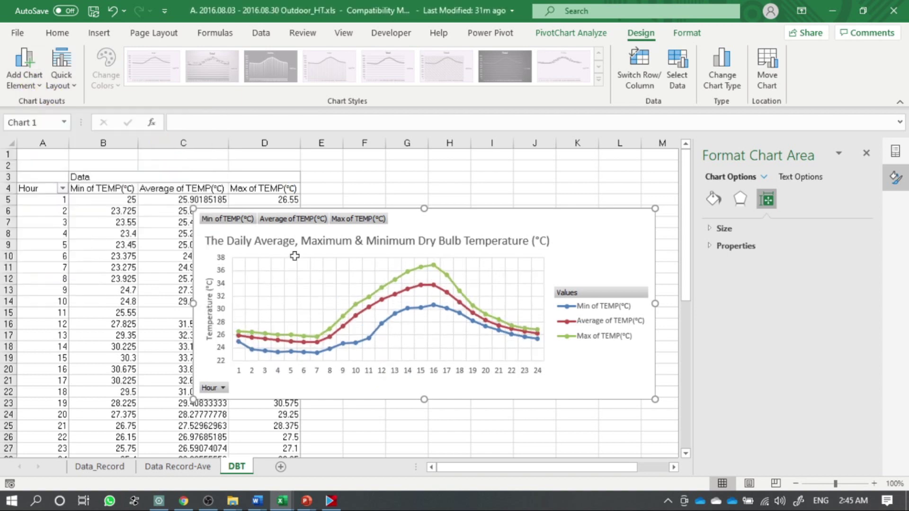
double_click(388, 366)
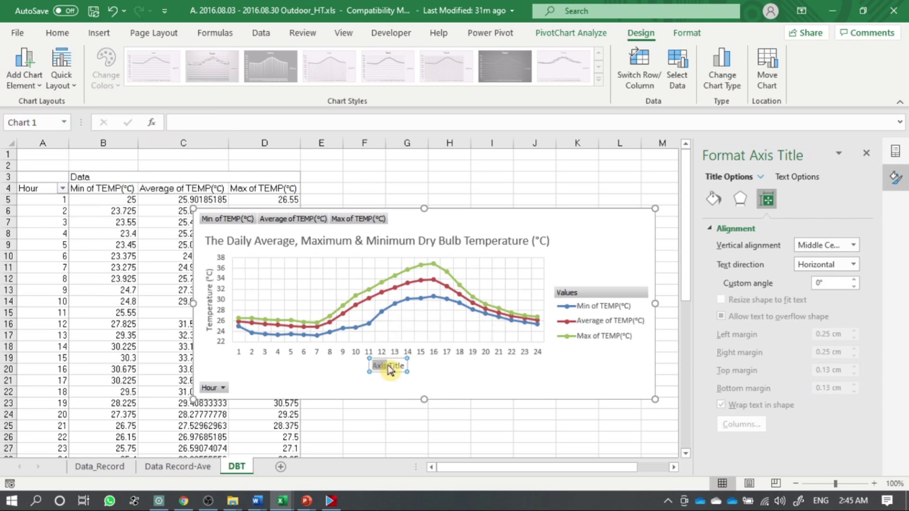
key("ctrl+a")
type("tIME")
key("BackSpace")
key("BackSpace")
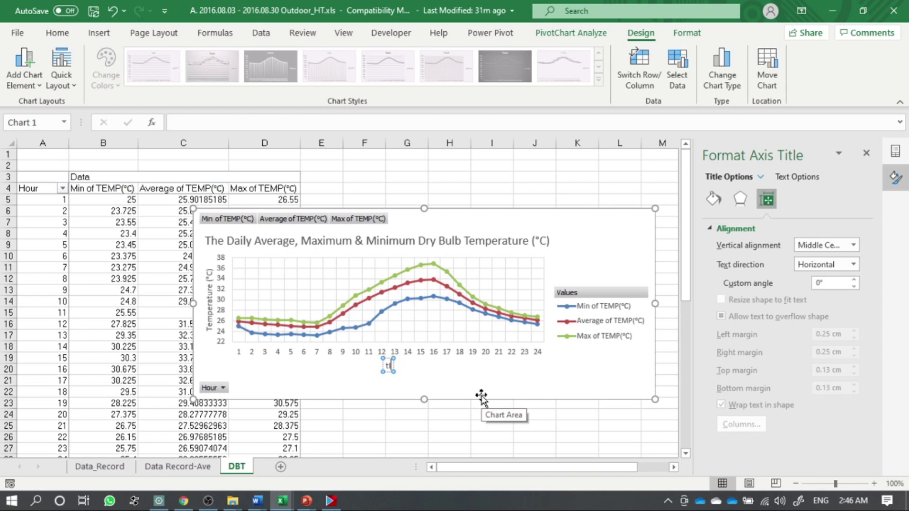
type("ime (Hour)")
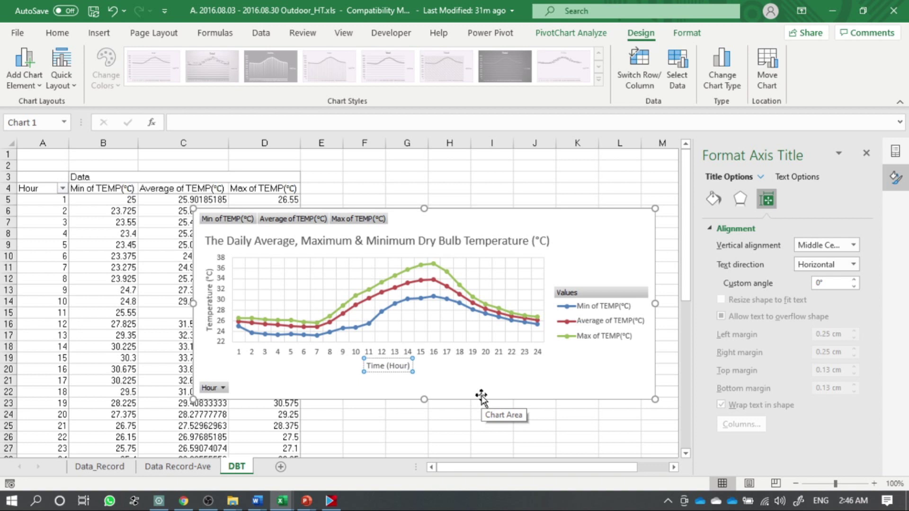
left_click(498, 388)
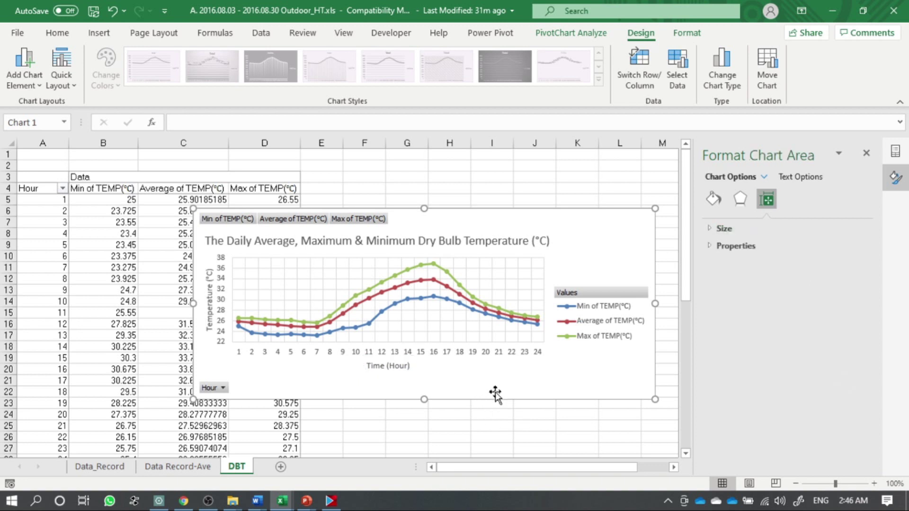
Increase the PivotChart's height and move it slightly up and to the left over the sheet.
left_click_drag(422, 399, 422, 440)
left_click_drag(424, 206, 402, 193)
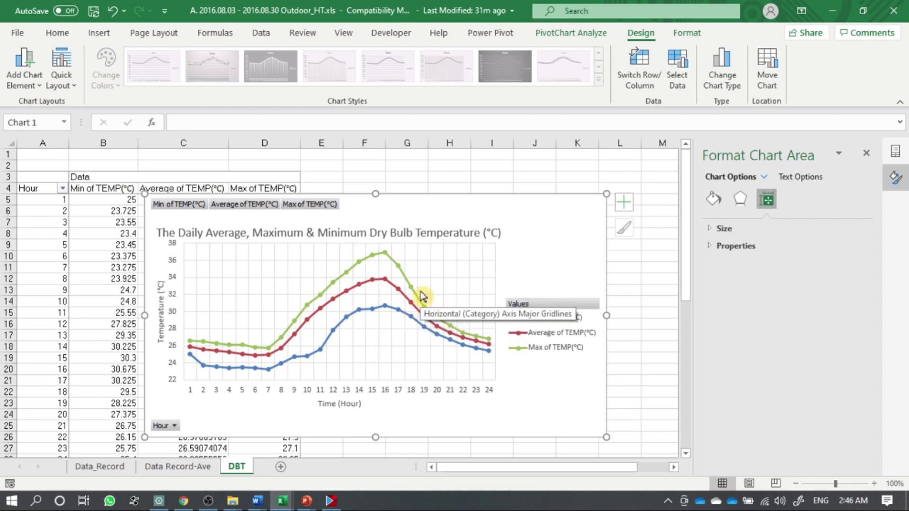
mouse_move(418, 302)
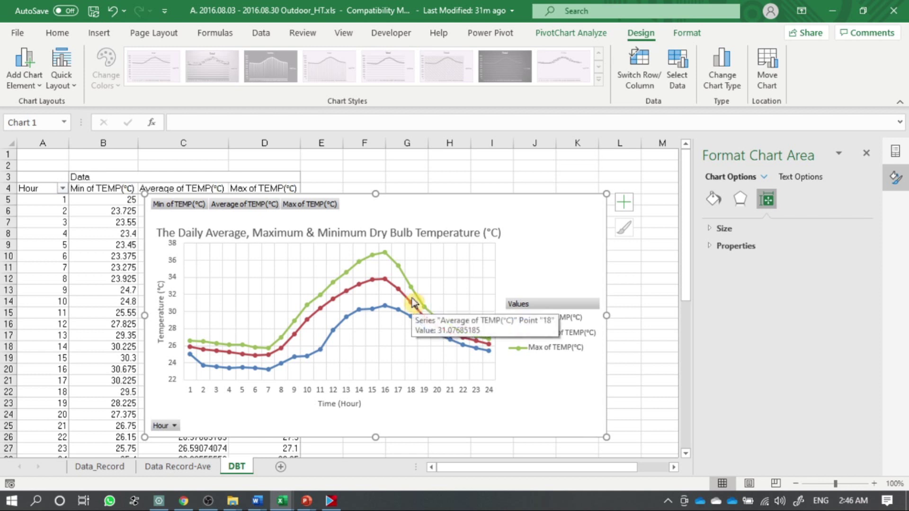
left_click_drag(486, 197, 489, 194)
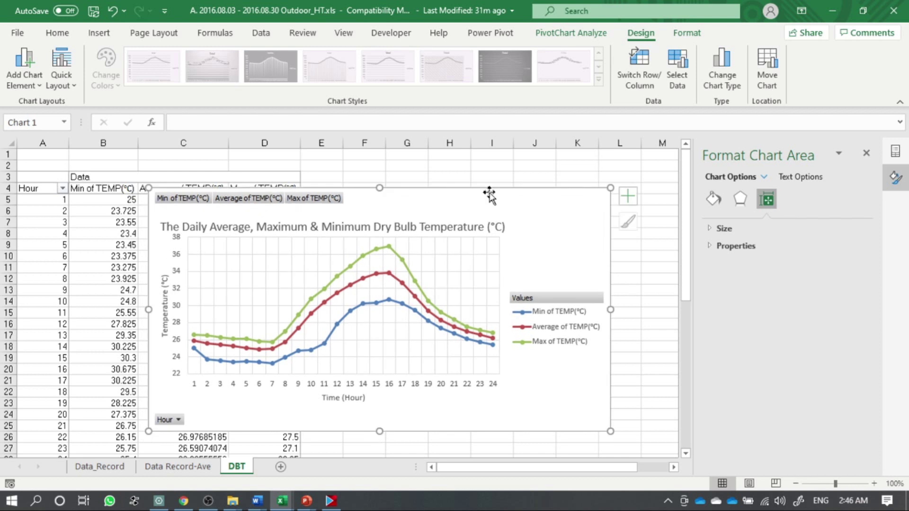
left_click(383, 277)
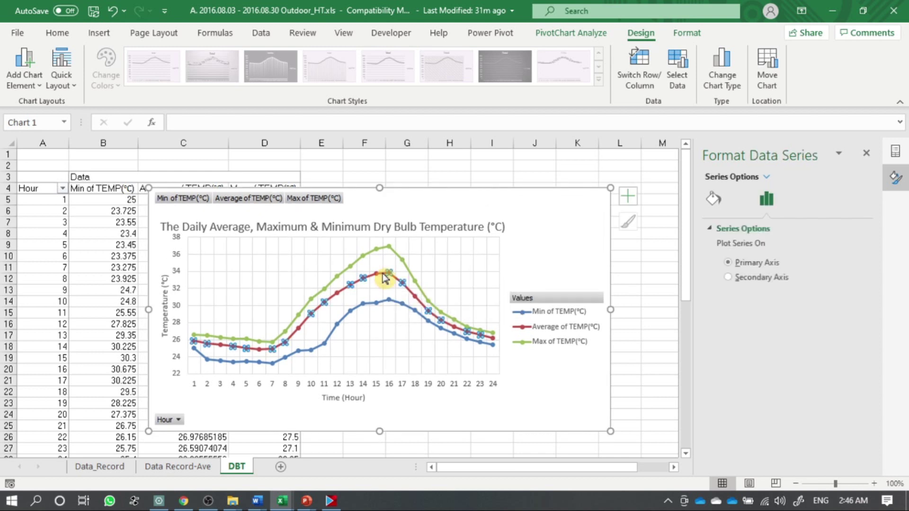
left_click(38, 86)
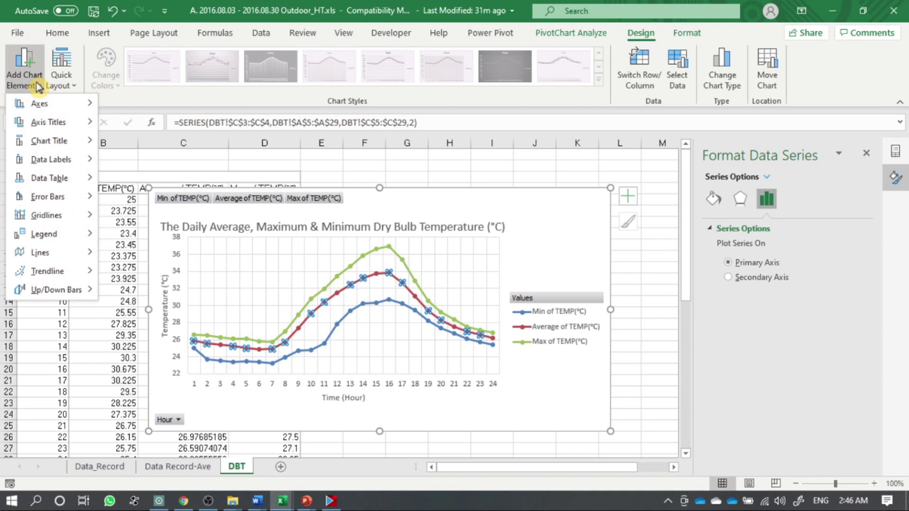
mouse_move(74, 197)
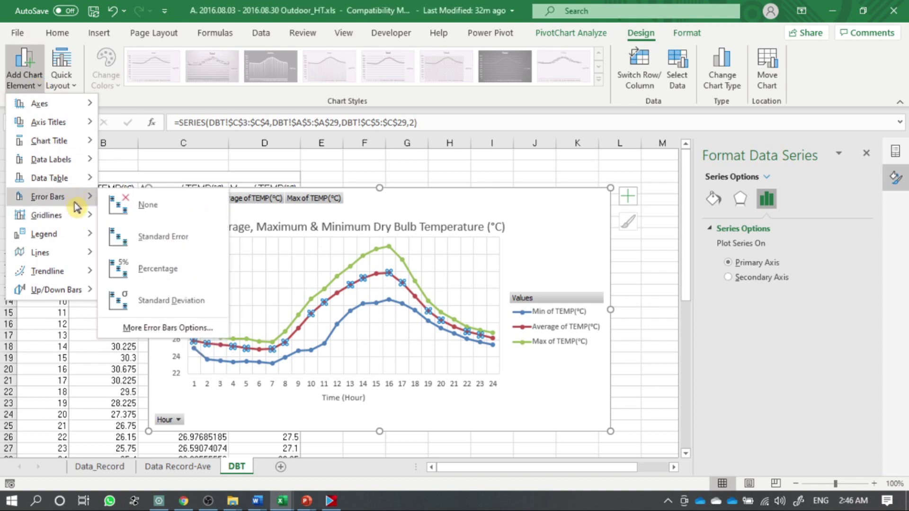
left_click(554, 223)
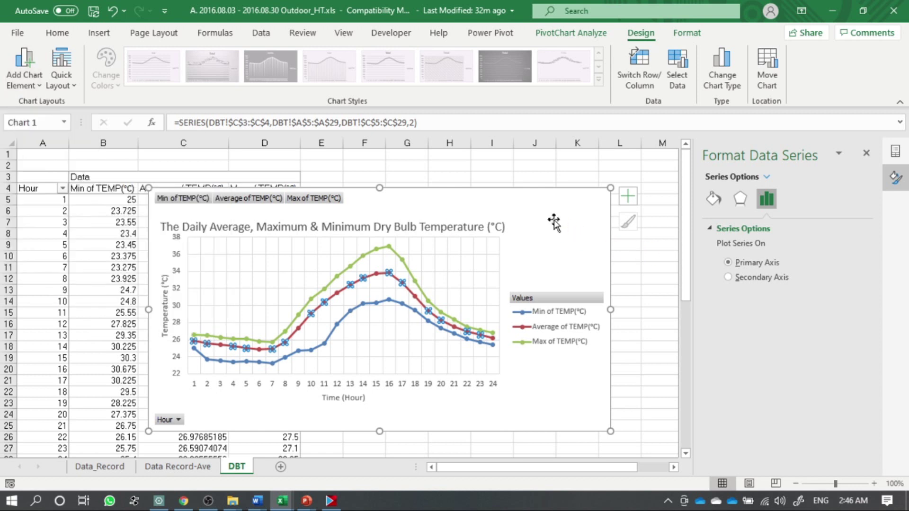
left_click(511, 193)
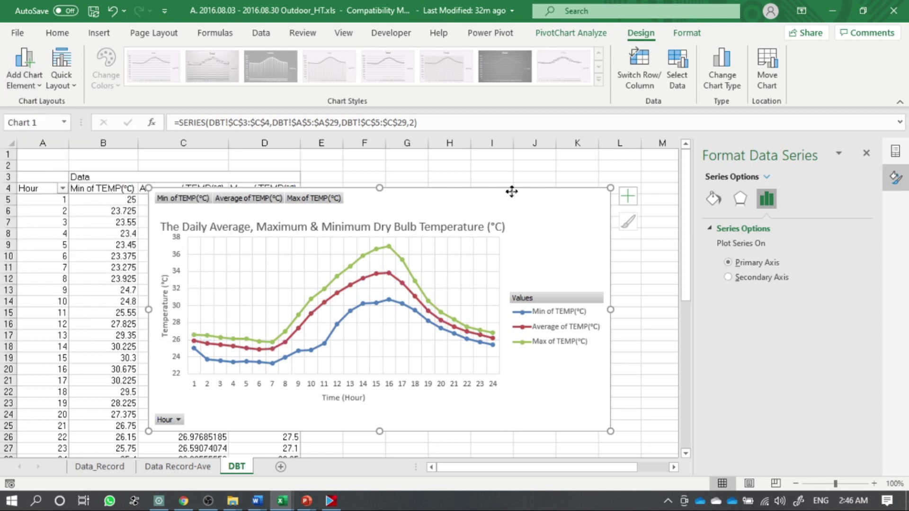
Add the TEMP(°C) field to the PivotChart values once more and summarize it by StdDev.
left_click(902, 154)
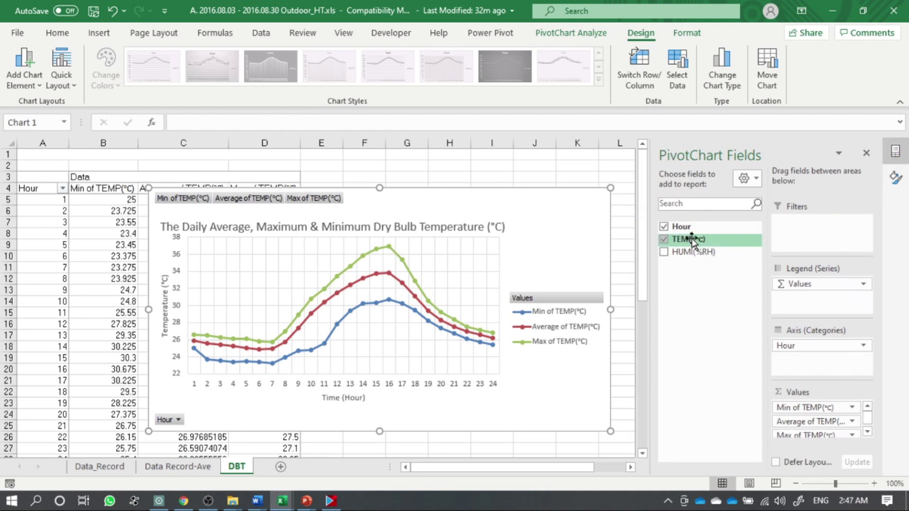
left_click_drag(702, 243, 824, 439)
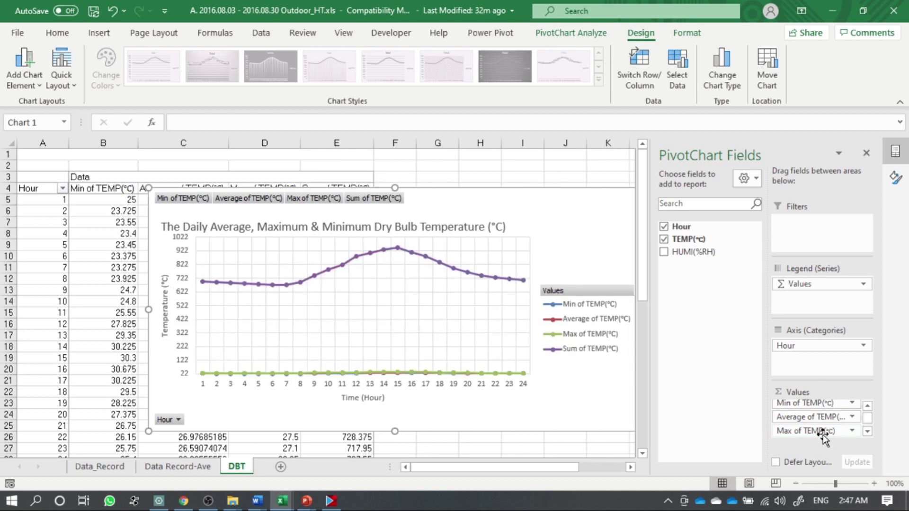
left_click(808, 430)
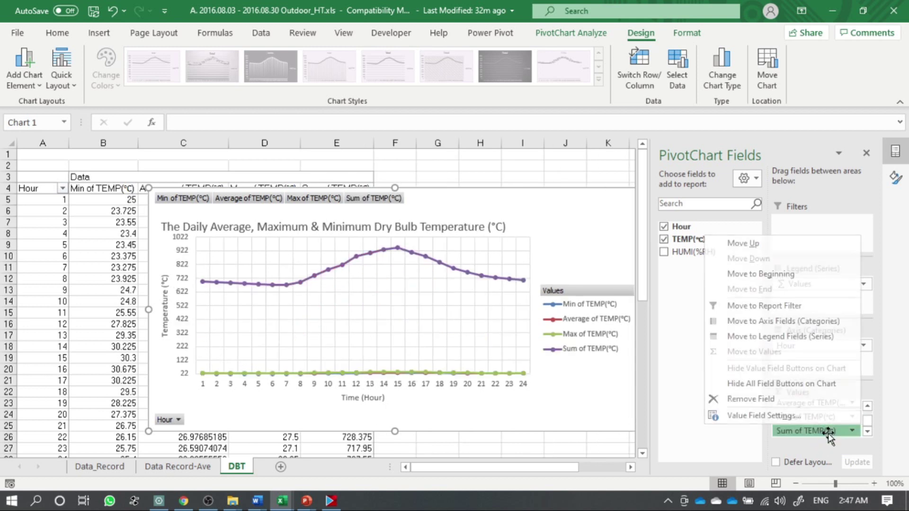
left_click(803, 415)
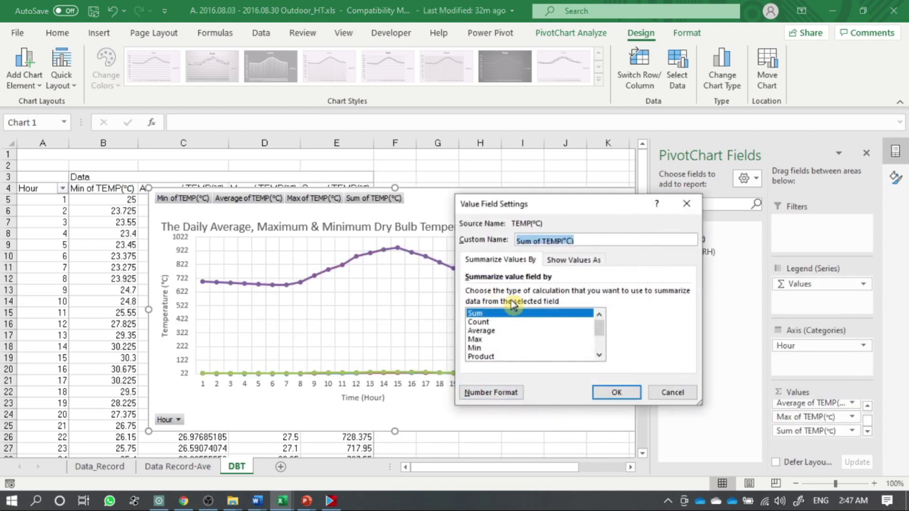
scroll(516, 352, "down", 1)
left_click(513, 348)
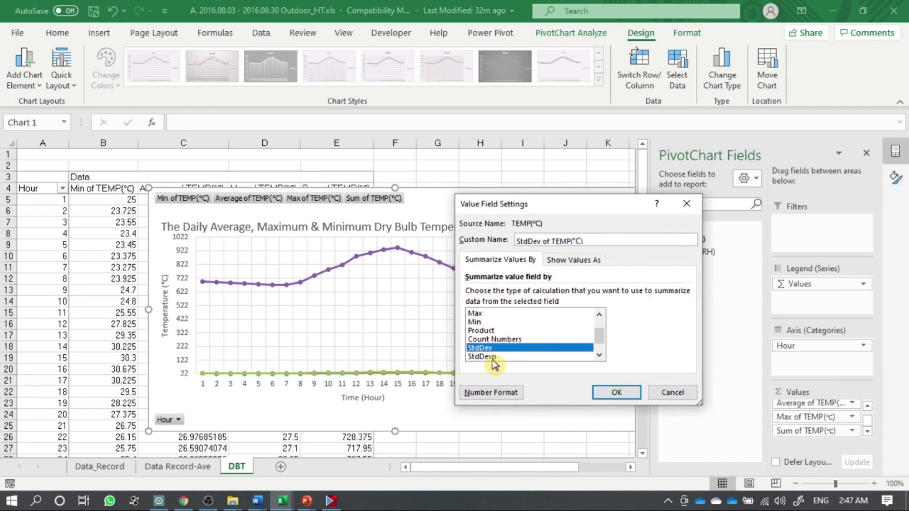
left_click(615, 392)
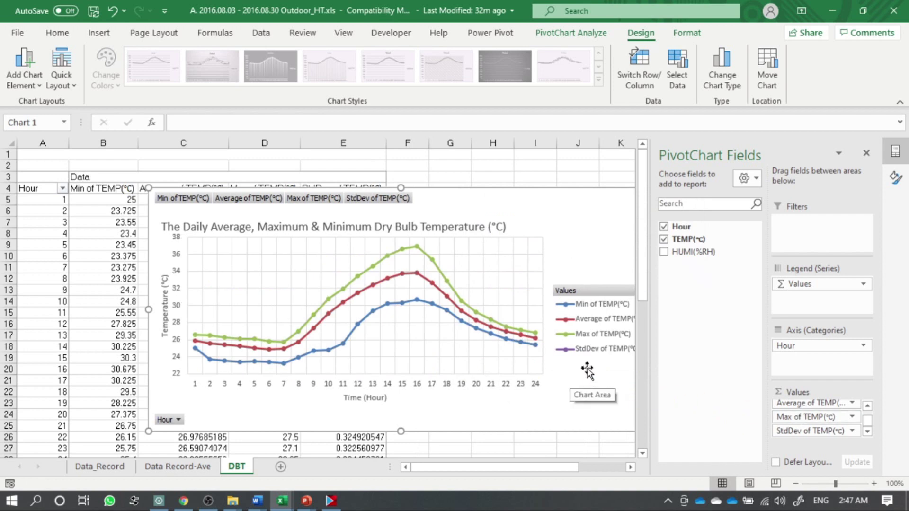
Close the PivotChart field list and move the chart beside the pivot table so the StdDev column is uncovered.
left_click_drag(568, 194, 545, 225)
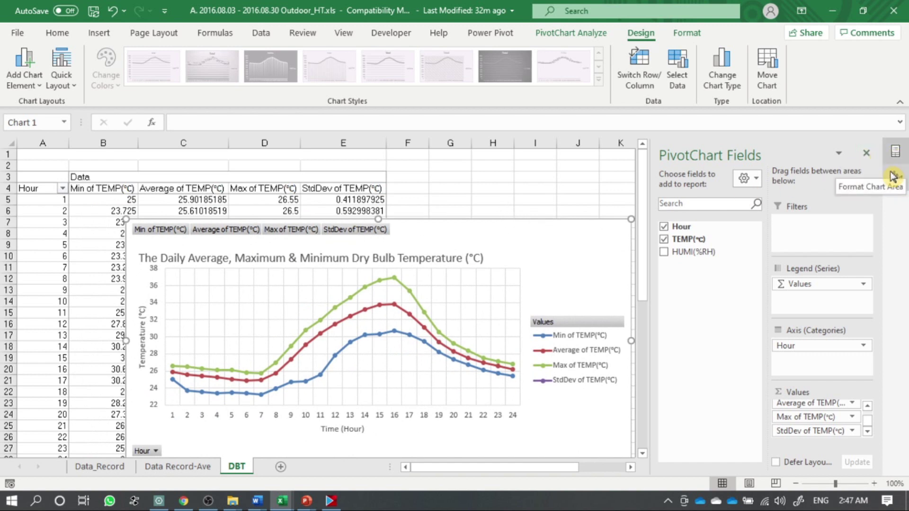
left_click(895, 153)
left_click(866, 152)
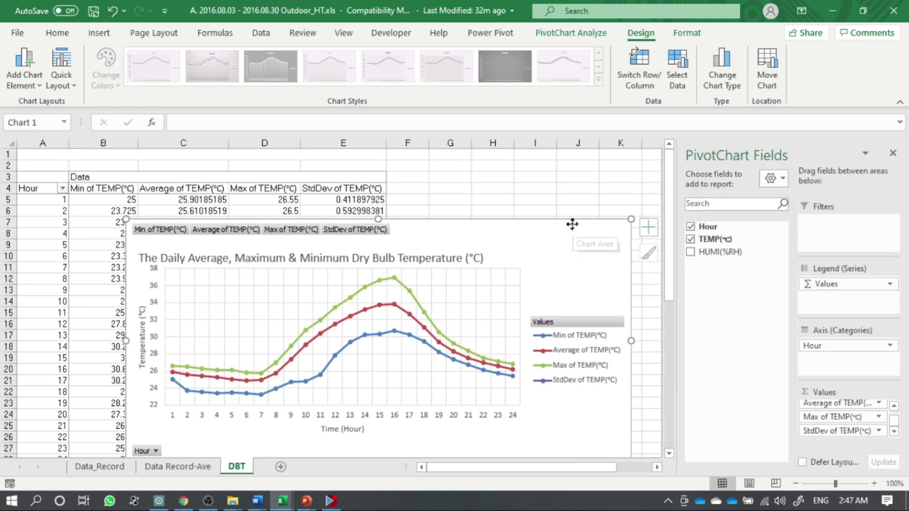
left_click(893, 154)
left_click_drag(562, 226, 849, 195)
Reduce the StdDev of TEMP(°C) values, including the grand total, to one decimal place.
left_click(336, 201)
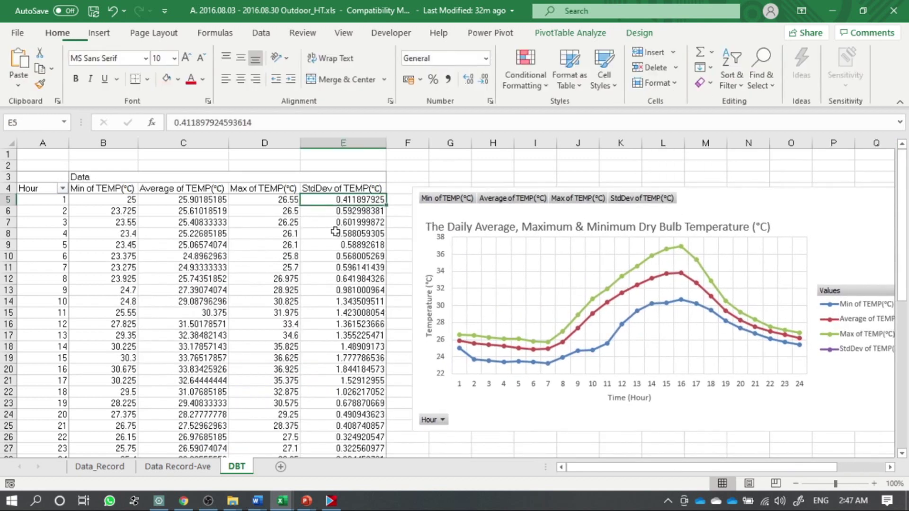
scroll(339, 233, "down", 2)
left_click(66, 393)
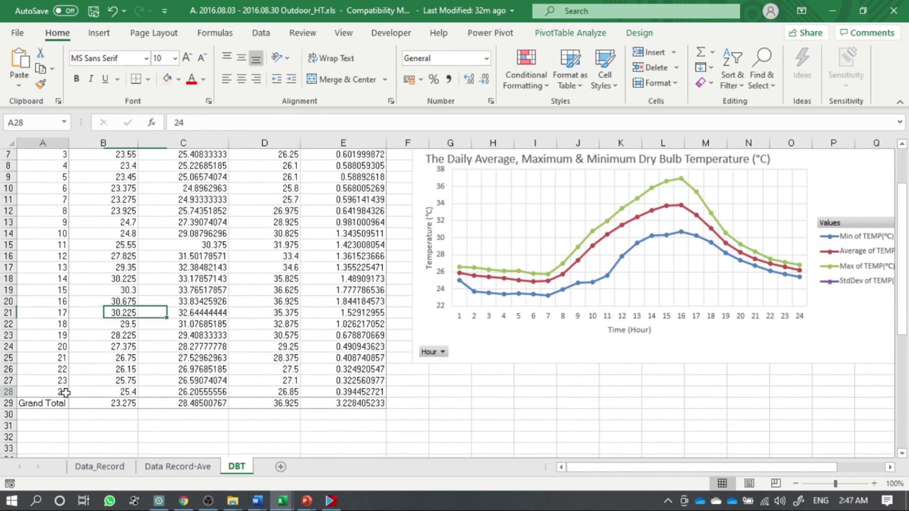
scroll(331, 332, "up", 1)
left_click(362, 164)
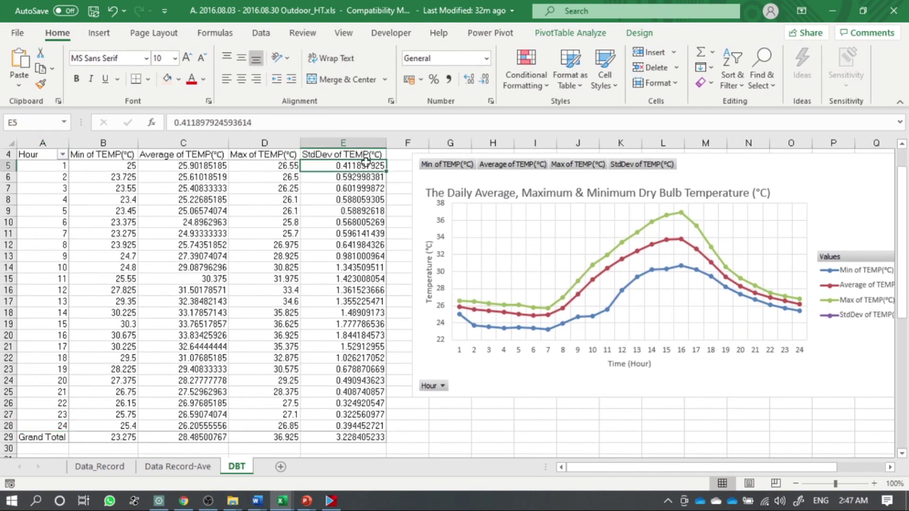
left_click_drag(348, 165, 351, 437)
left_click(486, 84)
left_click(486, 83)
left_click(486, 83)
left_click(486, 83)
left_click(486, 83)
left_click(486, 83)
left_click(486, 83)
left_click(486, 84)
left_click(352, 189)
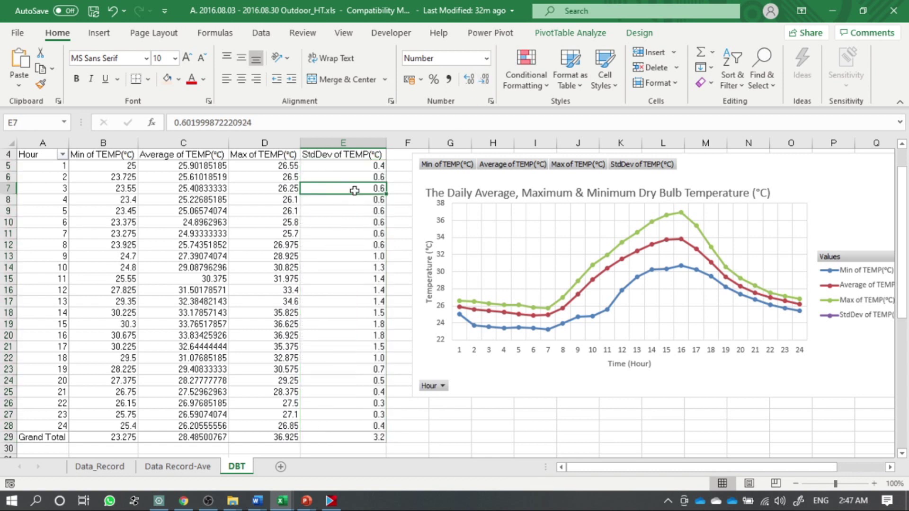
Center the contents of the StdDev of TEMP(°C) column.
left_click(376, 137)
left_click(241, 79)
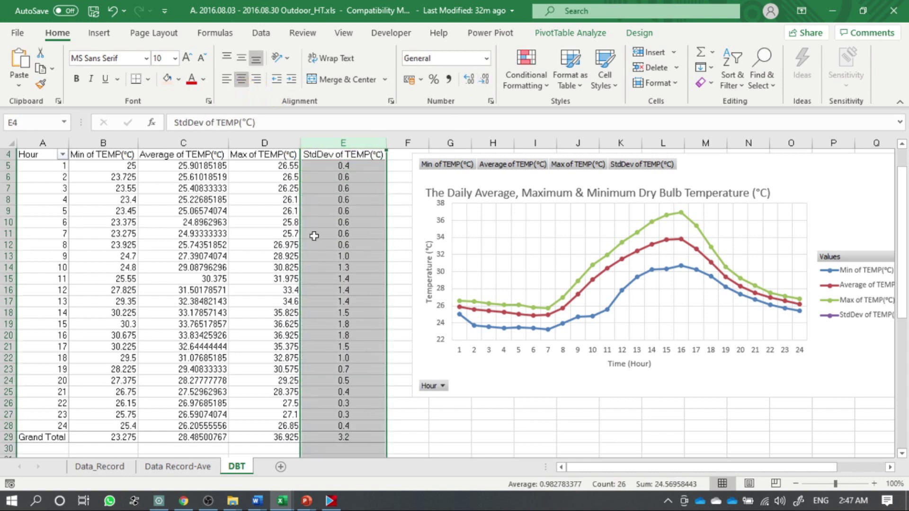
left_click(353, 246)
Delete the StdDev of TEMP(°C) entry from the chart legend, and place the chart beside the pivot table.
mouse_move(466, 311)
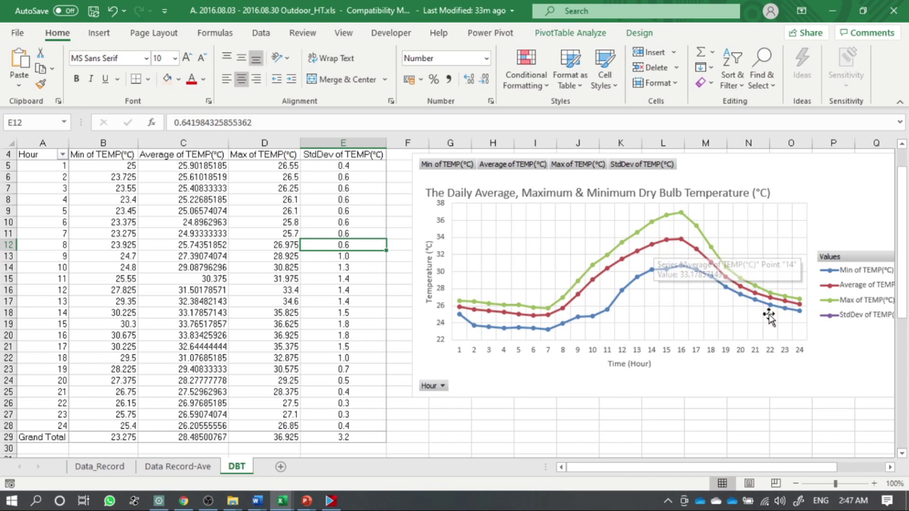
left_click(836, 310)
left_click_drag(840, 171, 767, 194)
left_click(800, 320)
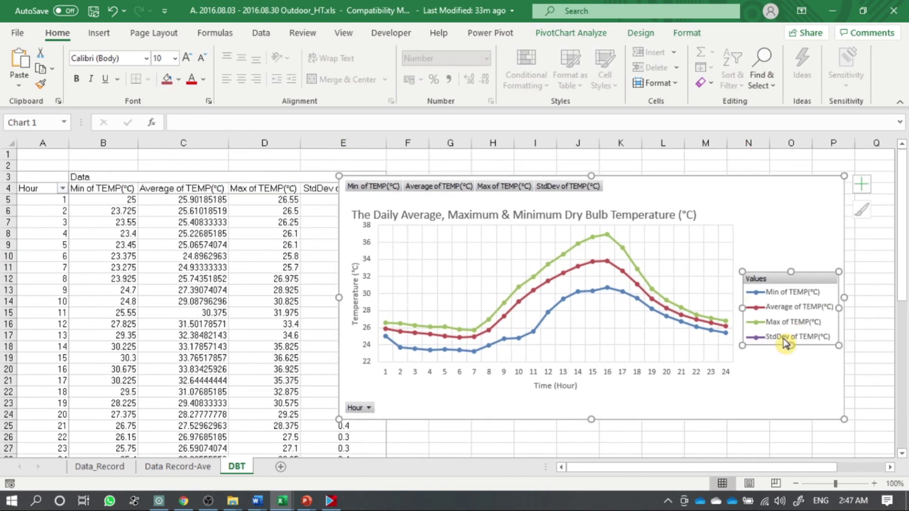
left_click(800, 343)
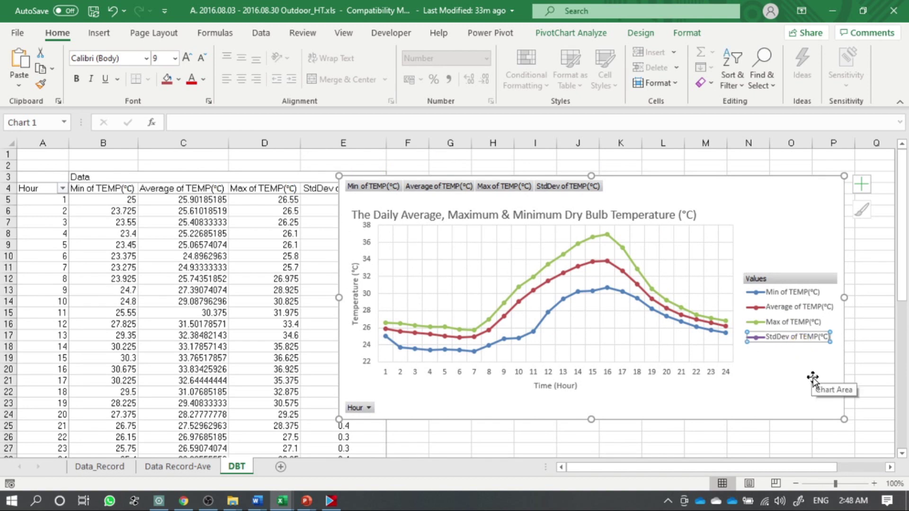
key("Delete")
left_click_drag(472, 290, 540, 285)
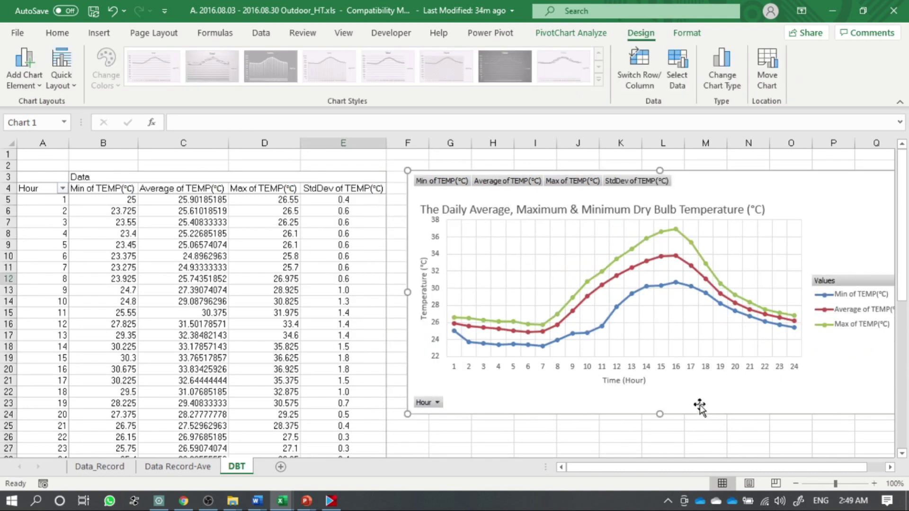
Add error bars to the Average of TEMP(°C) line and open their detailed formatting options.
left_click(600, 296)
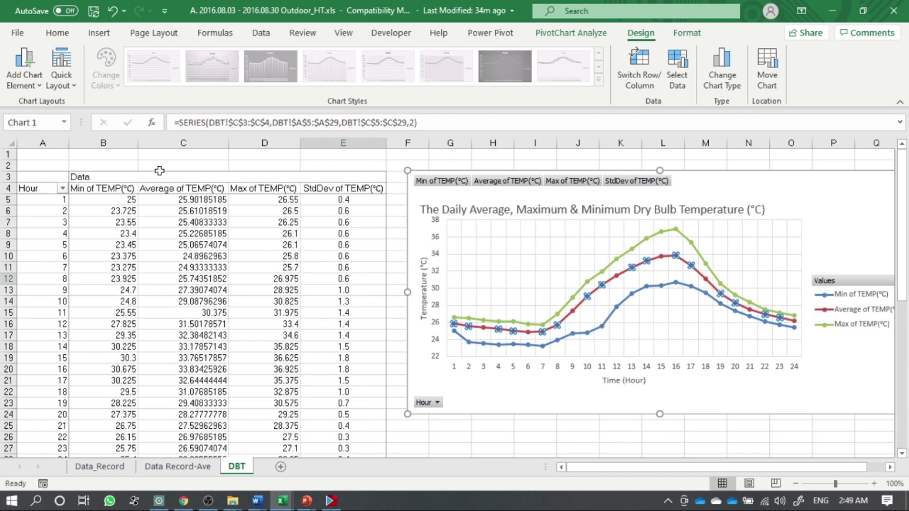
left_click(36, 88)
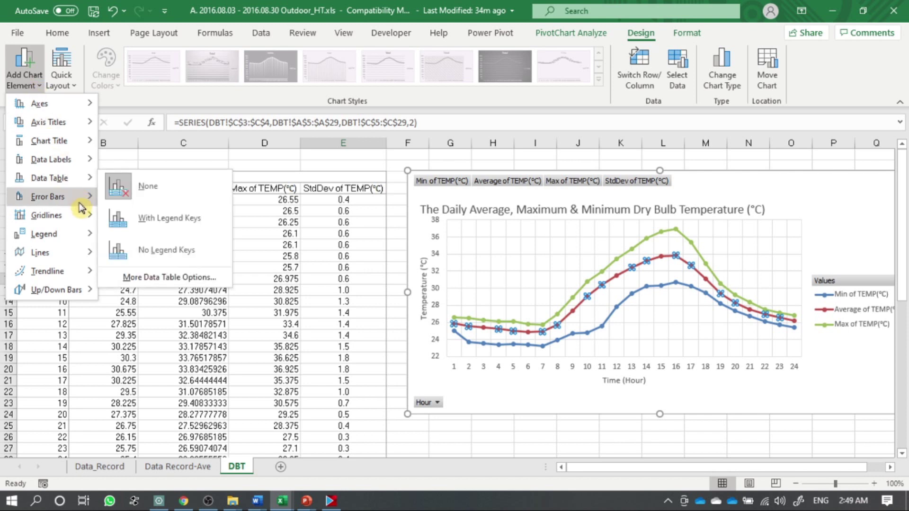
mouse_move(80, 207)
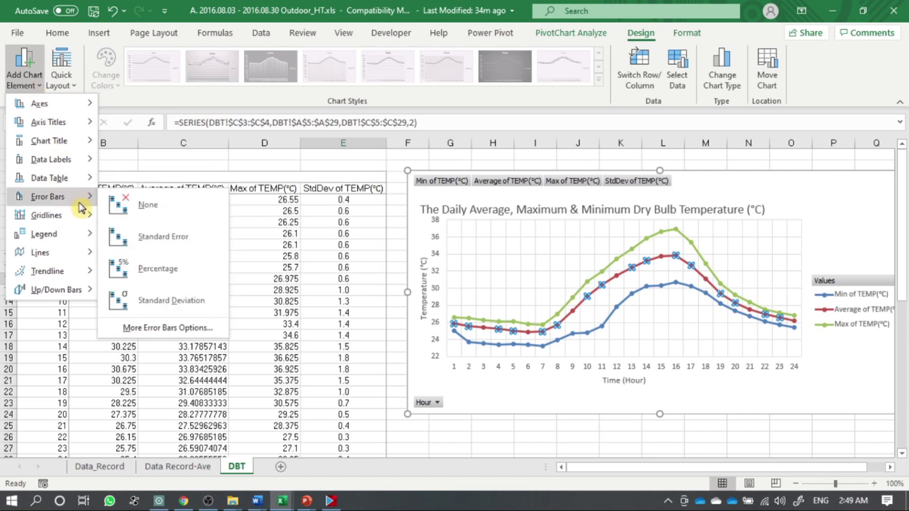
left_click(198, 337)
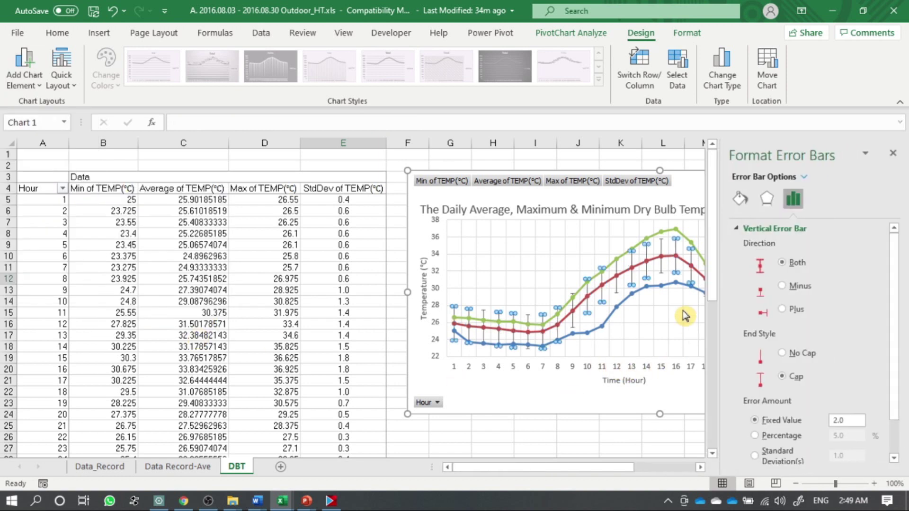
Set the error amount to Custom, using the hourly StdDev cells E5:E28 on the DBT sheet as positive error values.
scroll(847, 319, "down", 2)
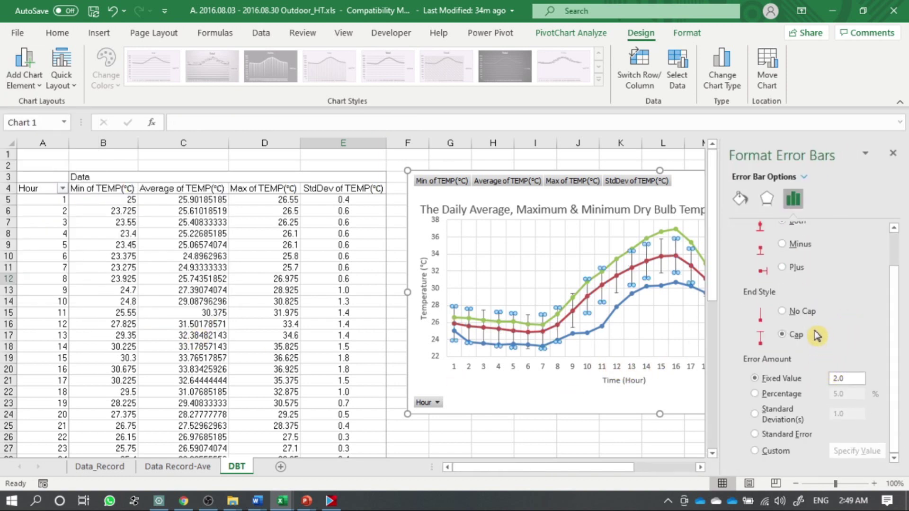
scroll(817, 335, "up", 2)
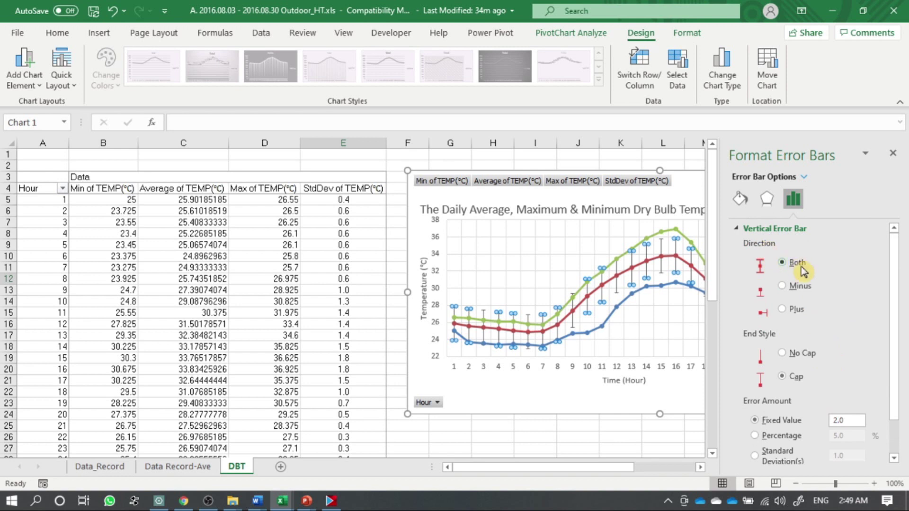
scroll(786, 369, "down", 1)
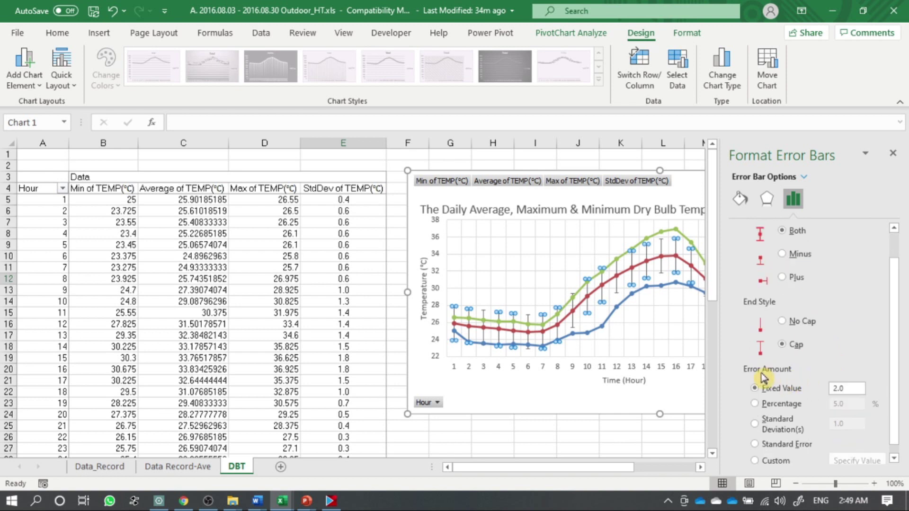
left_click(772, 461)
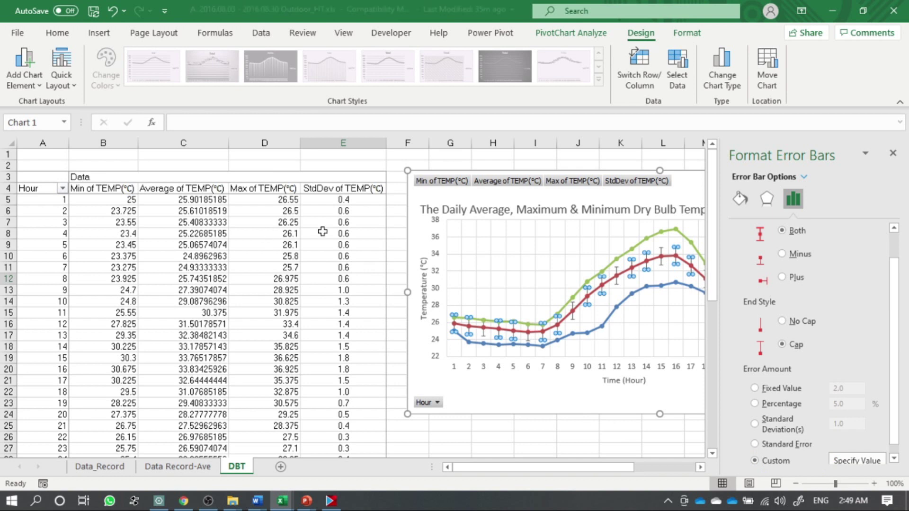
left_click(851, 461)
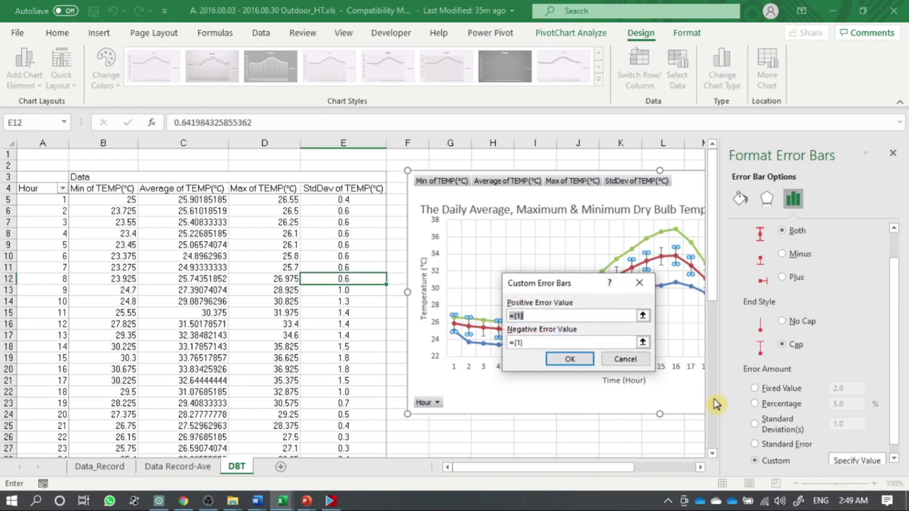
left_click(642, 316)
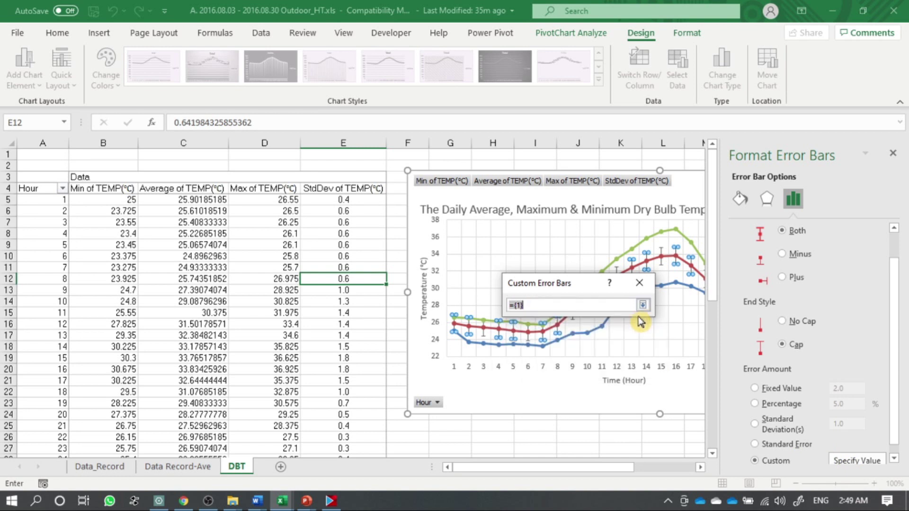
left_click_drag(361, 200, 314, 428)
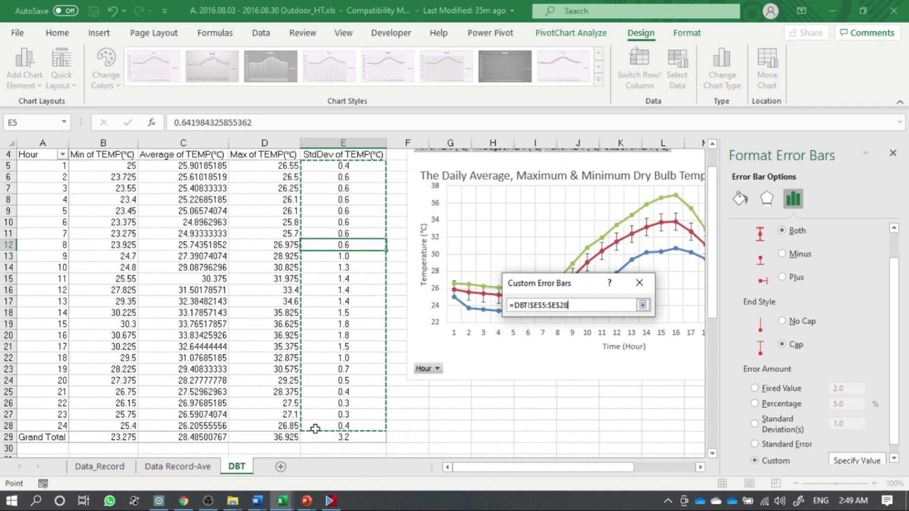
left_click(642, 305)
Use DBT cells E5:E28 as the negative error values too, apply the custom error bars, and move the chart over the pivot table.
left_click(594, 343)
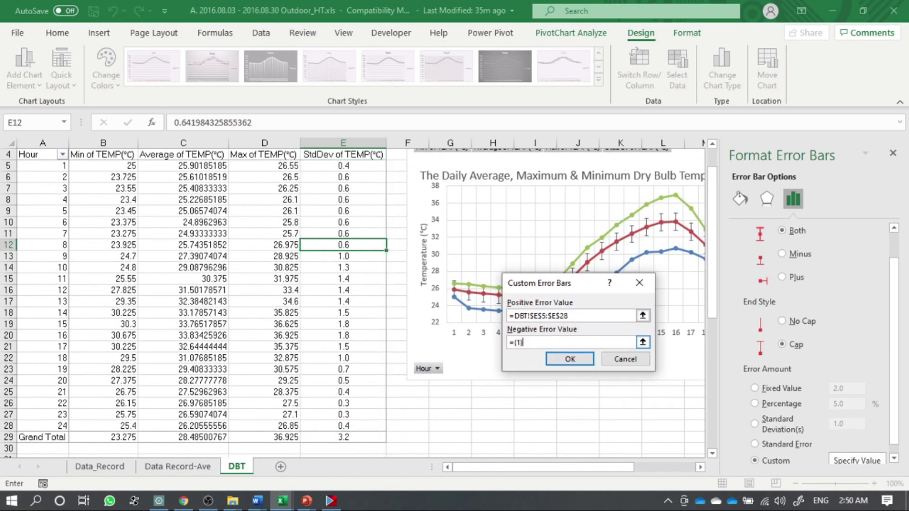
left_click(643, 343)
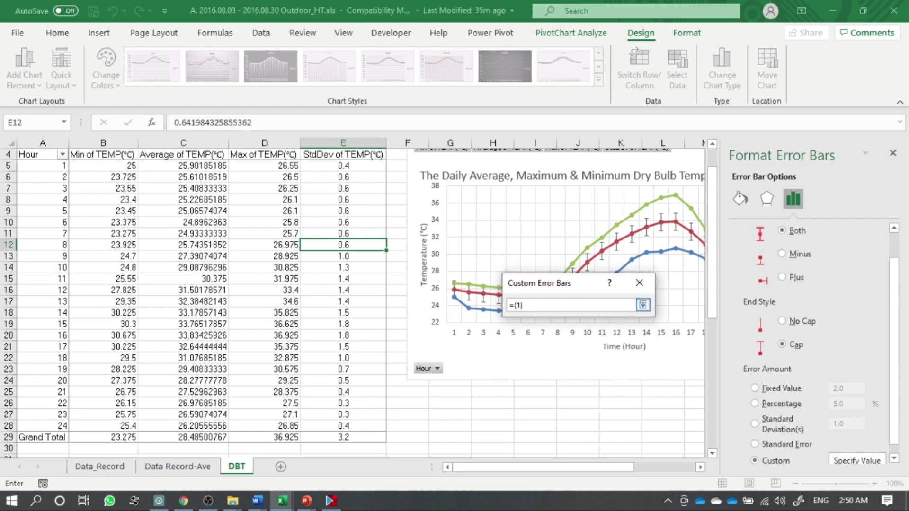
left_click_drag(359, 166, 371, 421)
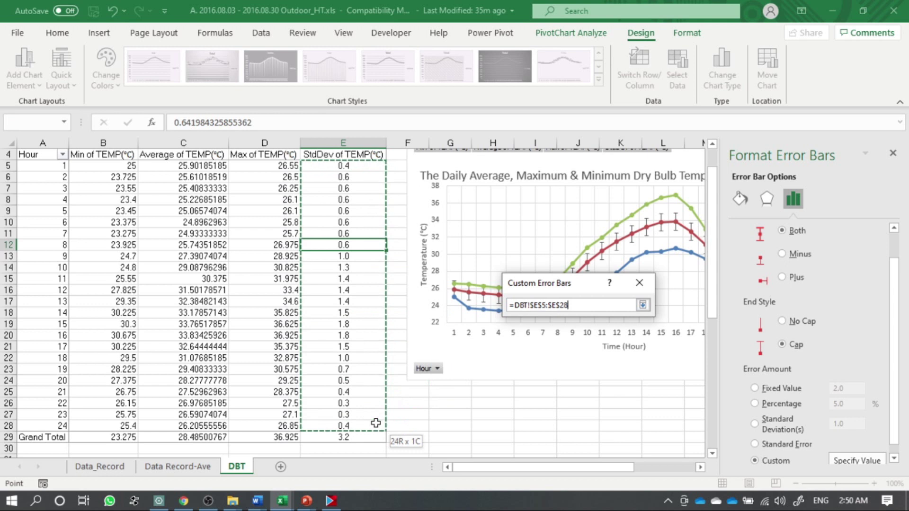
left_click(643, 305)
left_click(589, 362)
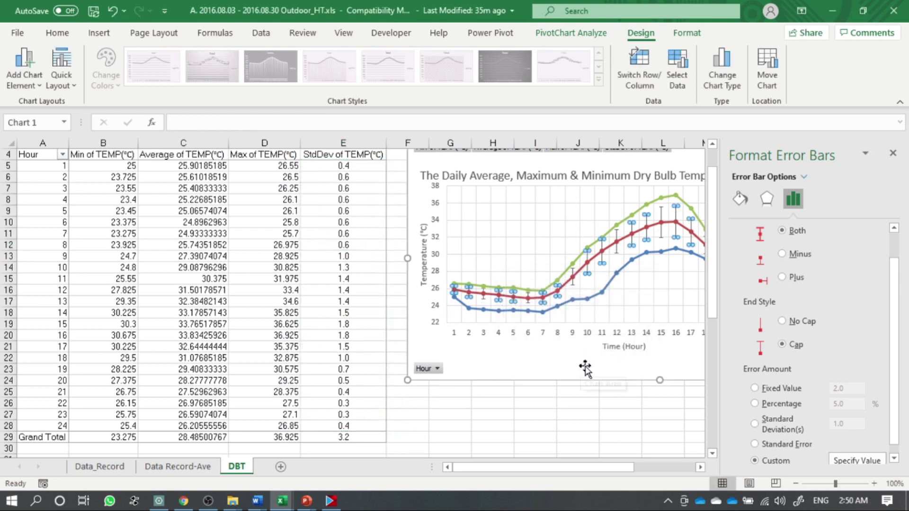
left_click_drag(615, 377, 345, 416)
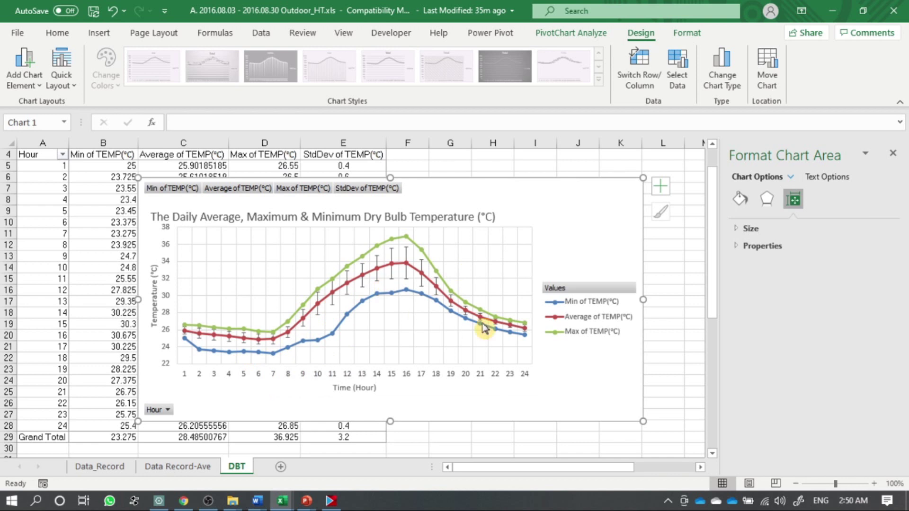
mouse_move(511, 333)
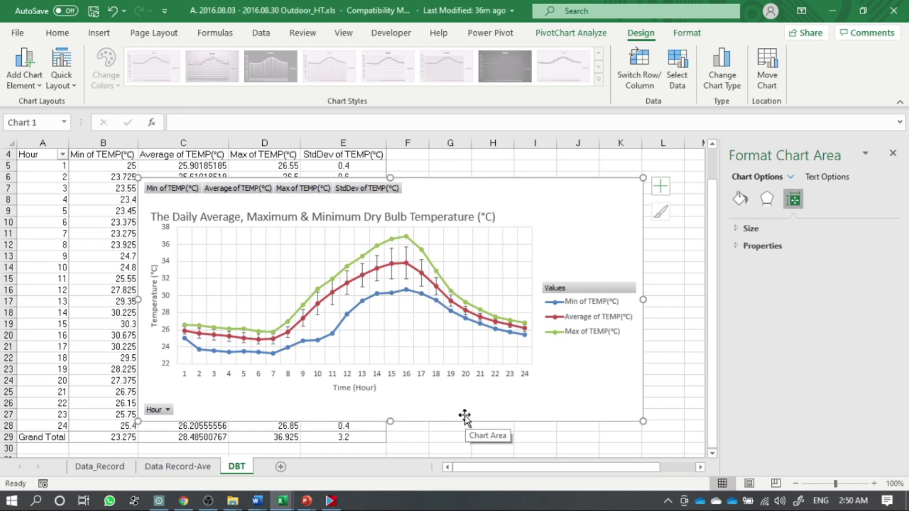
Create a copy of the DBT sheet at the end of the workbook and rename the copy "Humid.".
left_click(238, 469)
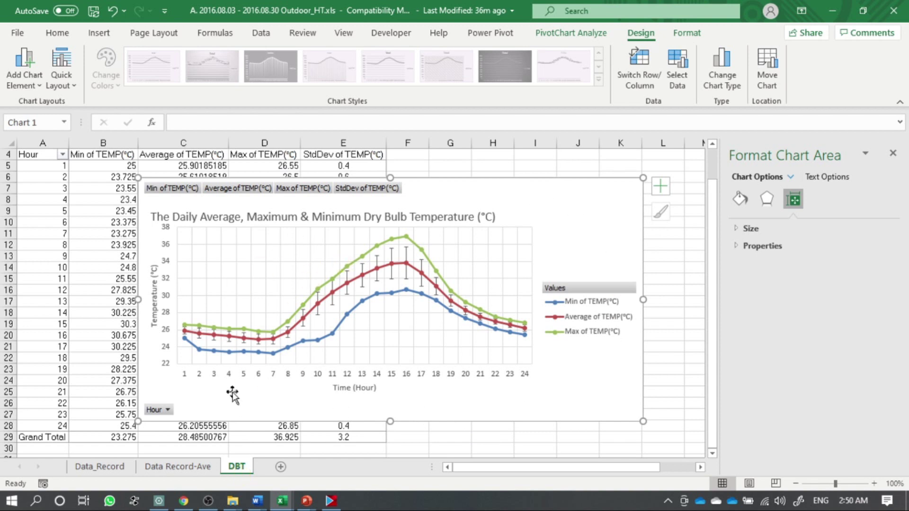
right_click(241, 473)
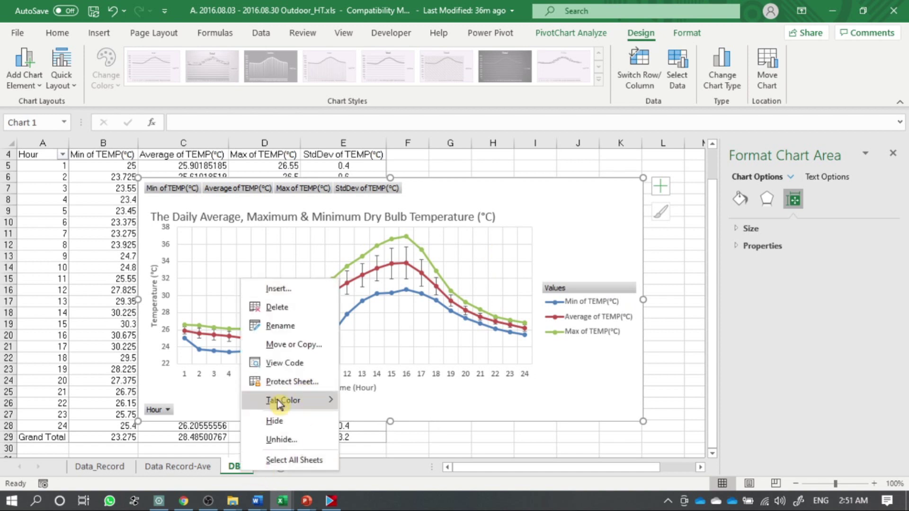
left_click(287, 349)
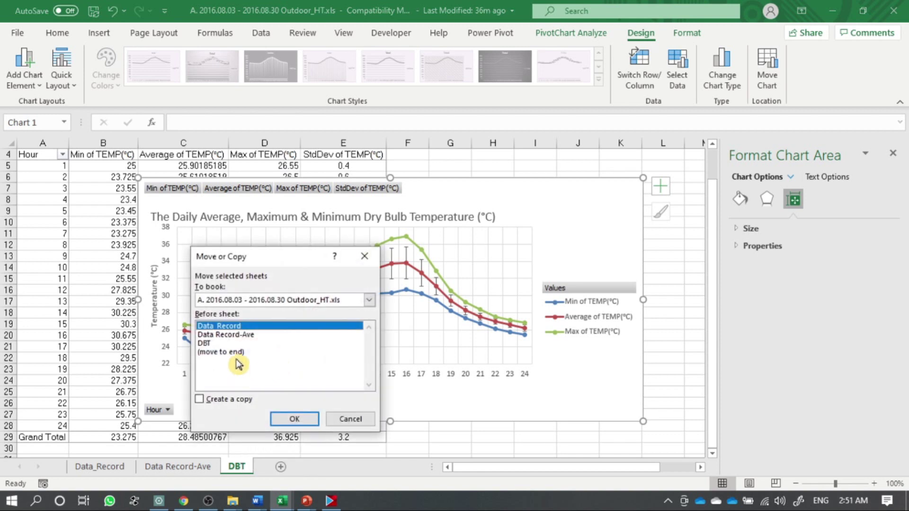
left_click(235, 354)
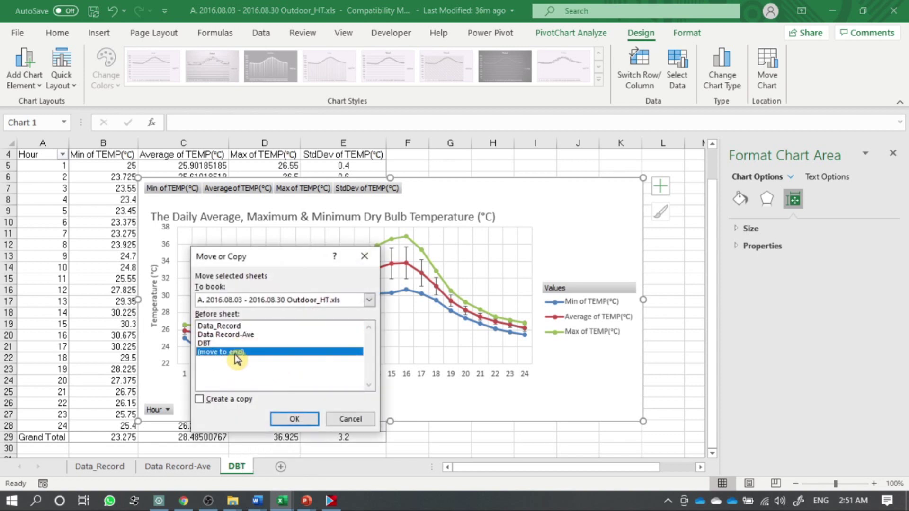
left_click(227, 406)
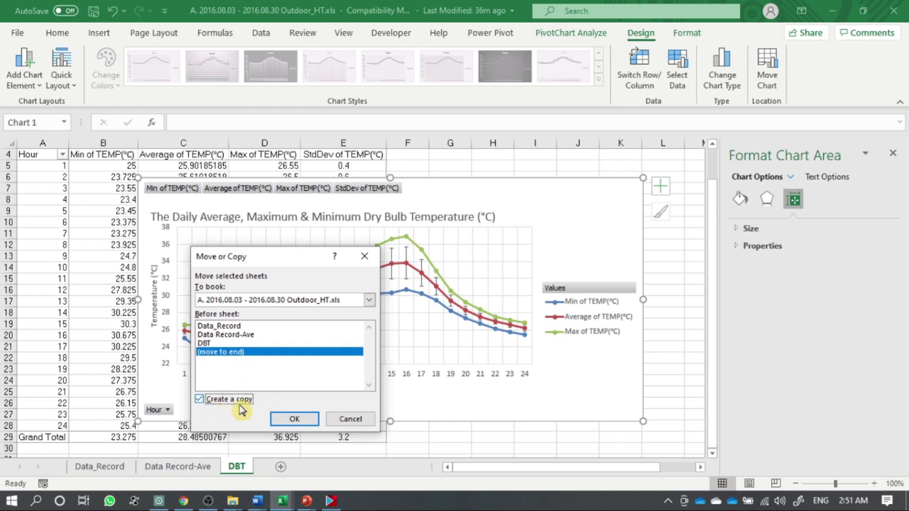
left_click(293, 419)
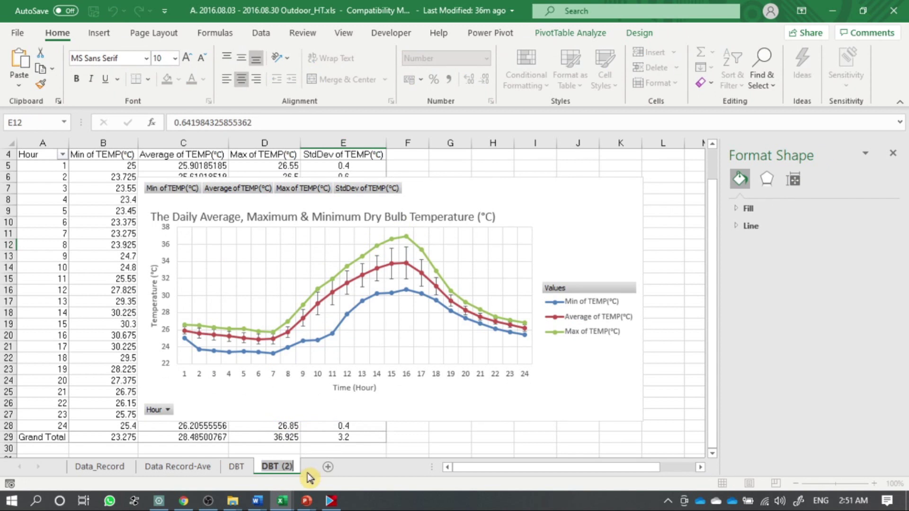
type("Hum")
key("Return")
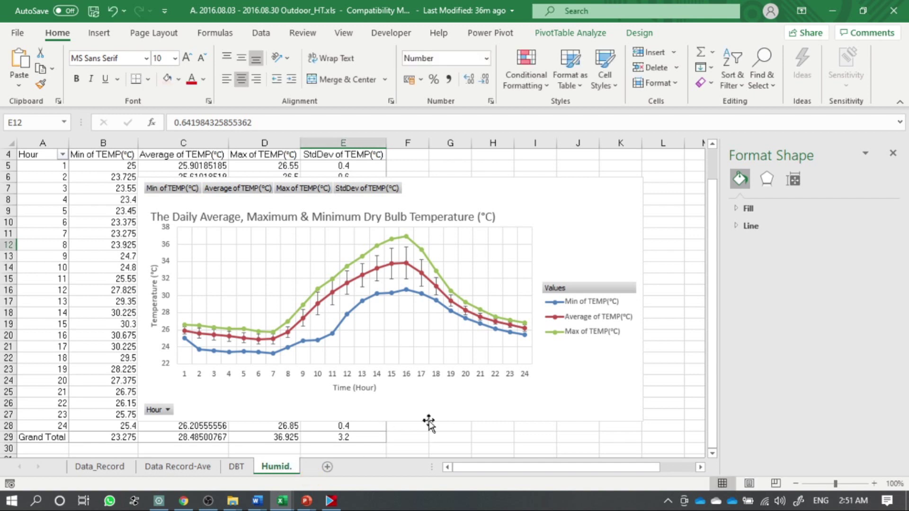
Change the chart title on the Humid. sheet to "The Daily Average, Maximum & Minimum Humidity (%)".
left_click(507, 400)
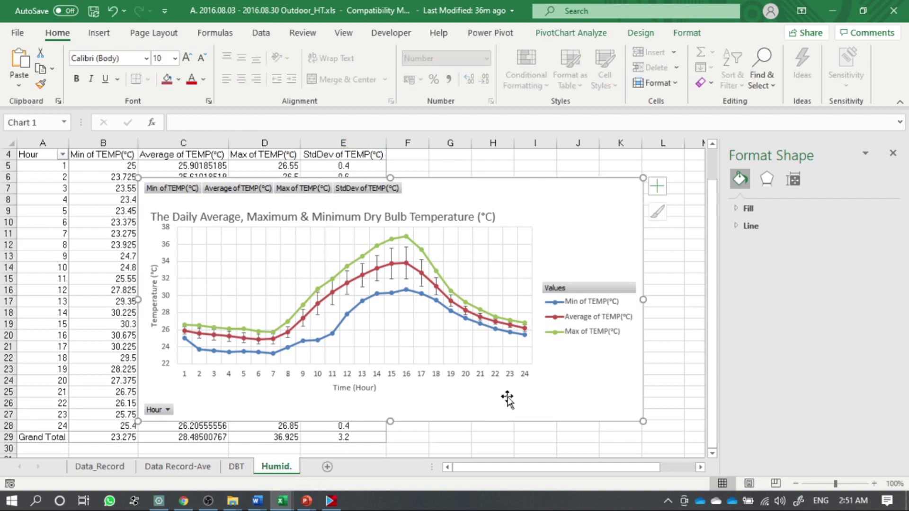
left_click(429, 217)
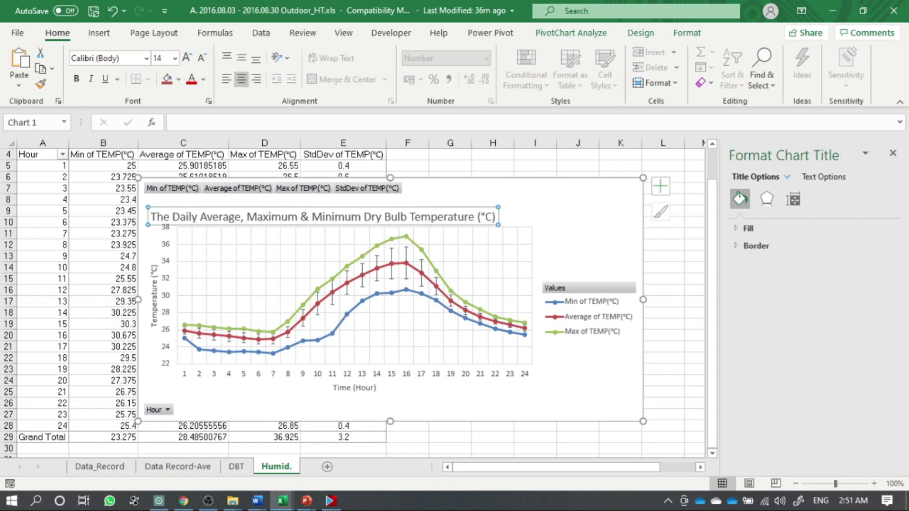
left_click(421, 216)
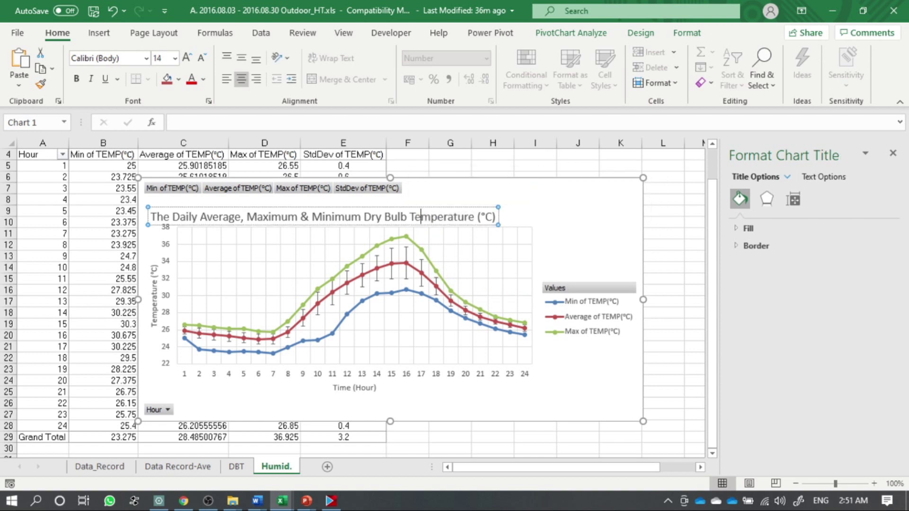
left_click_drag(364, 217, 475, 216)
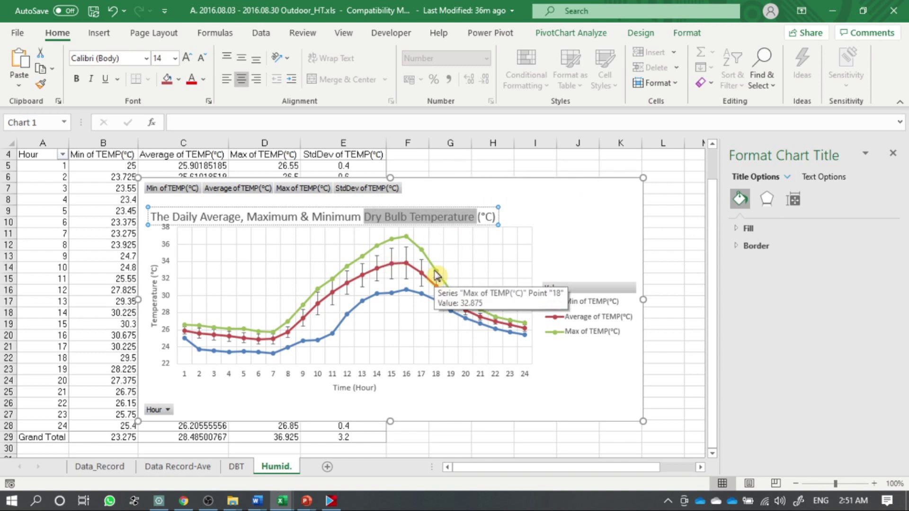
type("Humi")
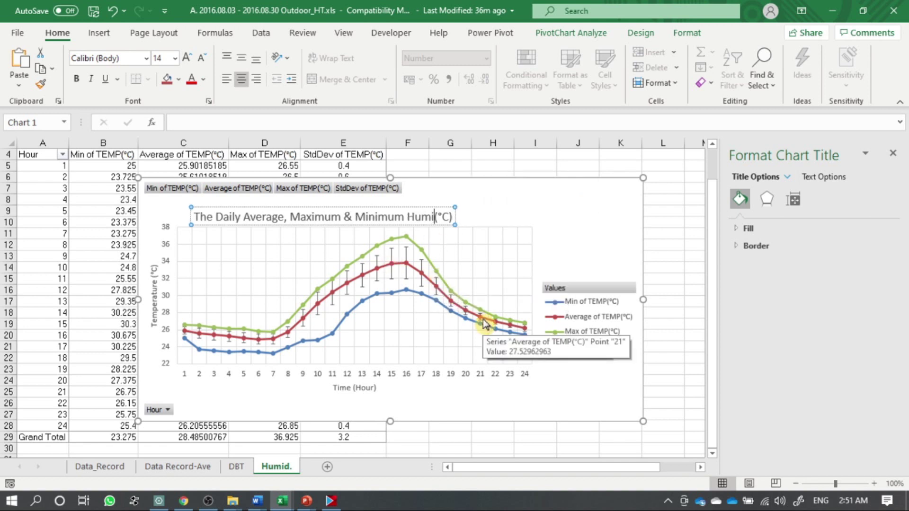
type("dity")
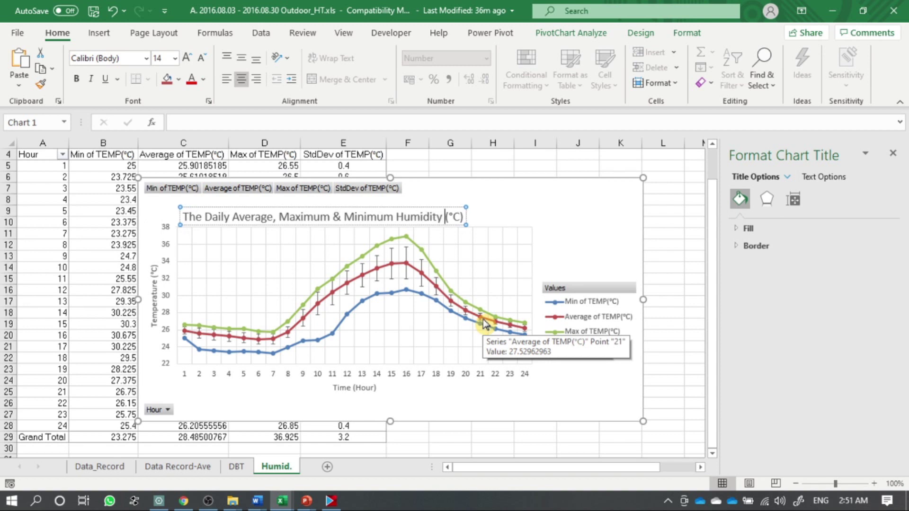
left_click(461, 217)
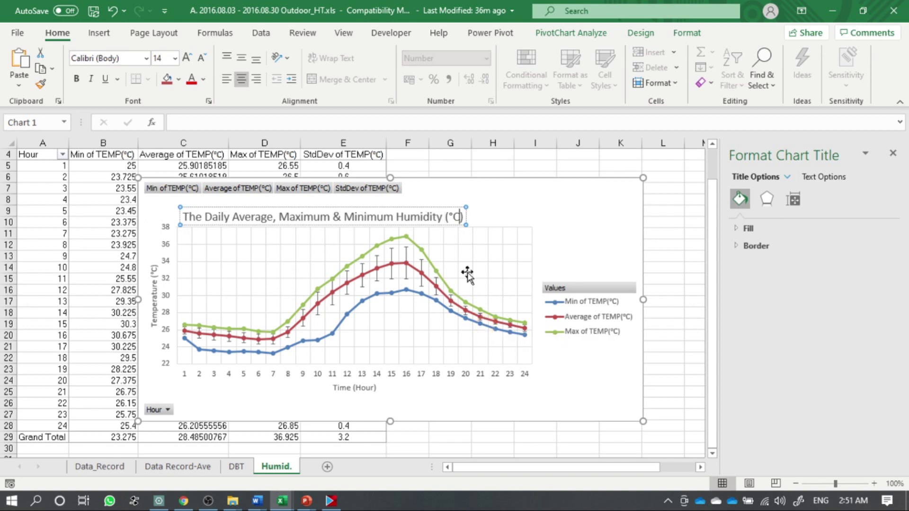
key("BackSpace")
key("BackSpace")
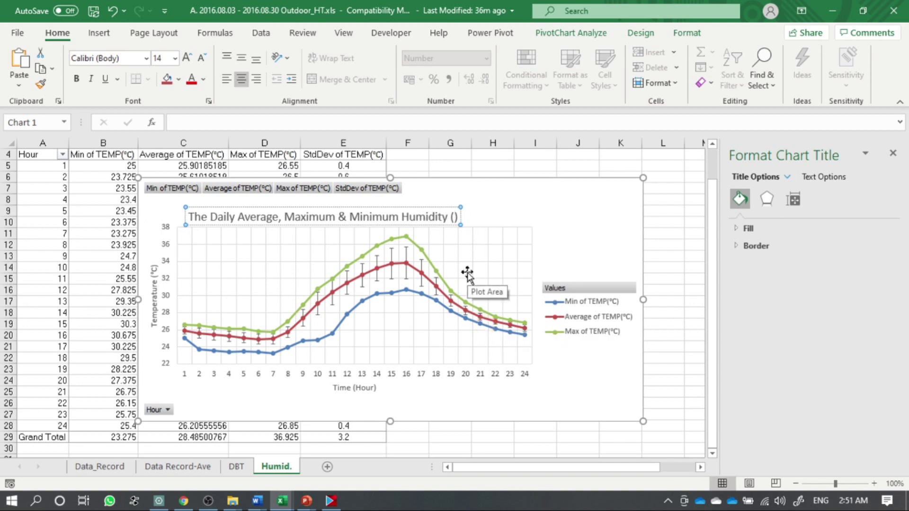
type("%")
Change the vertical axis title on the Humid. sheet's chart to "Humidity (%)".
left_click(153, 296)
double_click(154, 296)
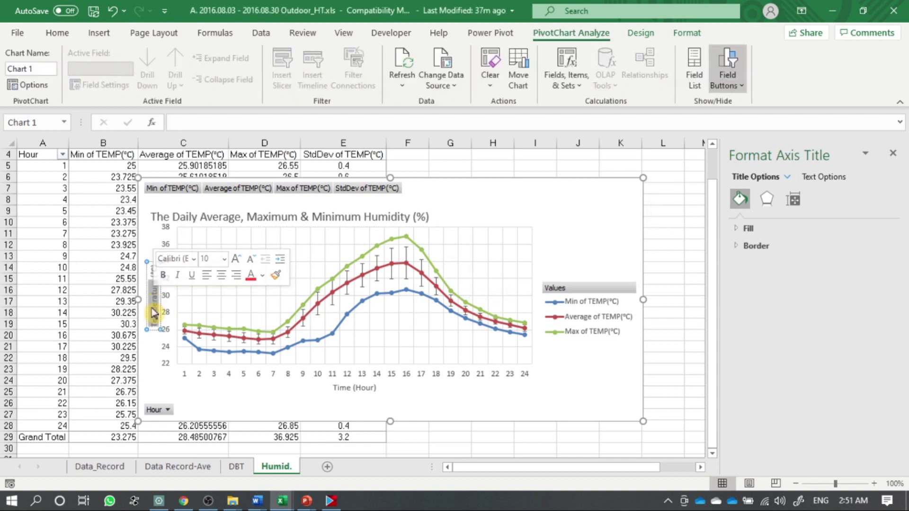
type("Hum")
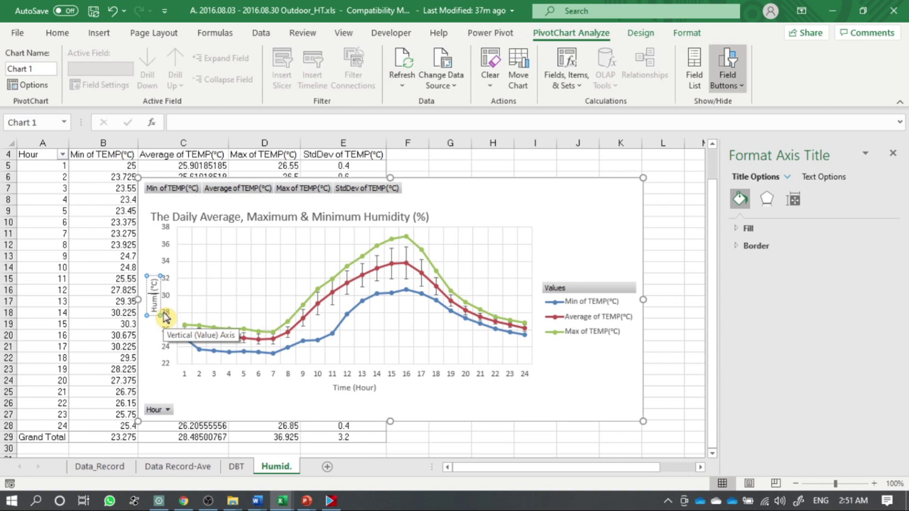
type("idity")
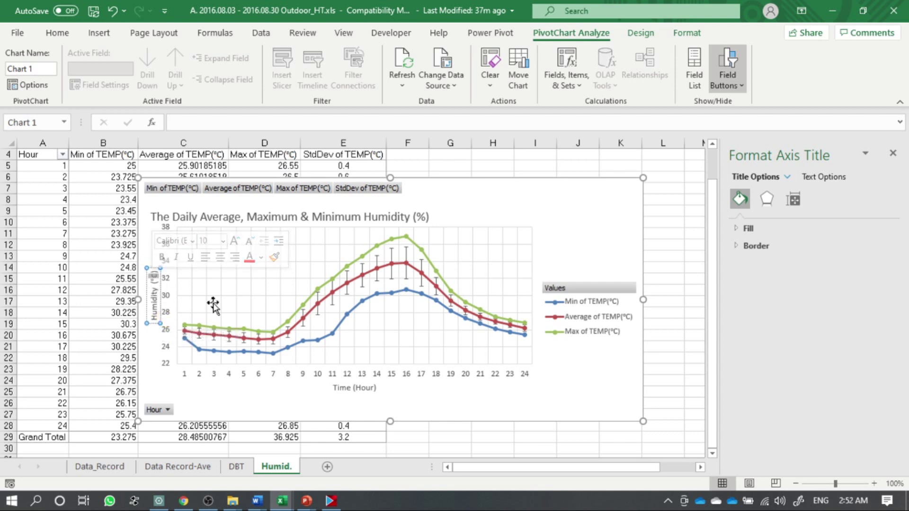
key("BackSpace")
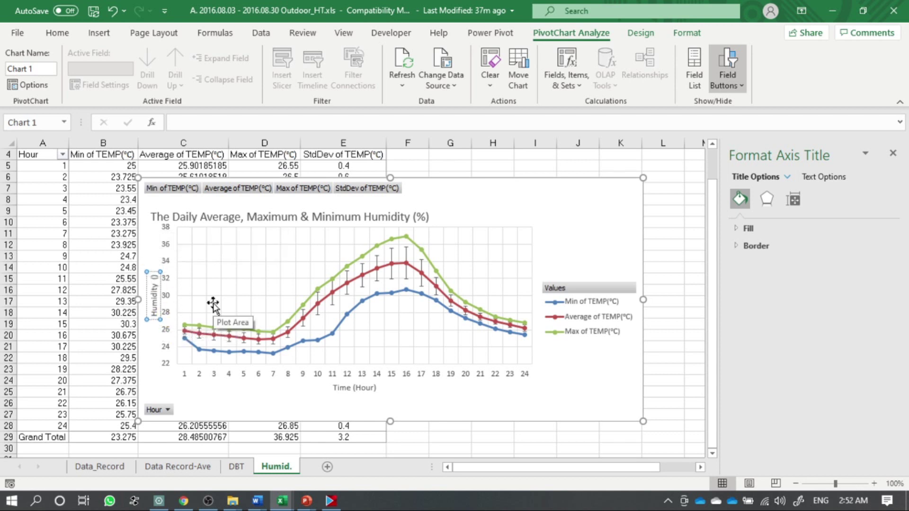
type("%")
left_click(348, 400)
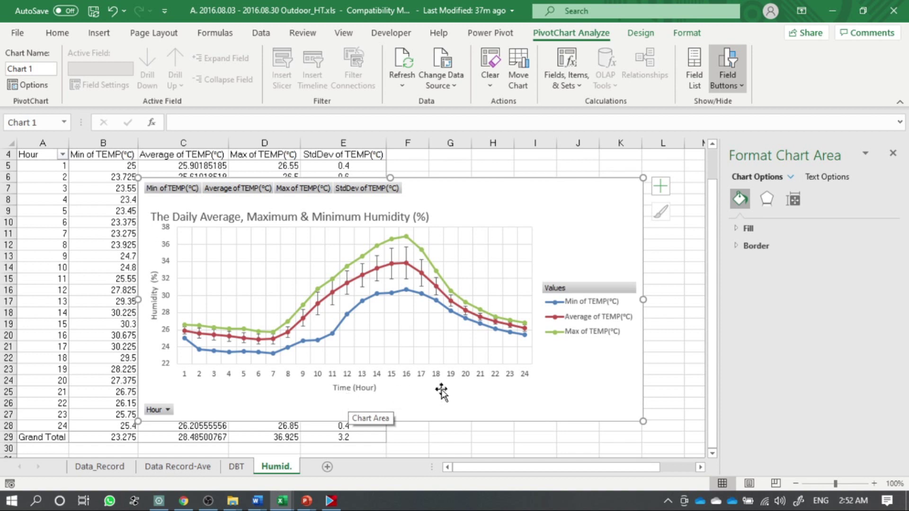
Shift the humidity chart slightly left over the pivot table, close the formatting pane and show the PivotChart field list.
left_click_drag(575, 179, 540, 179)
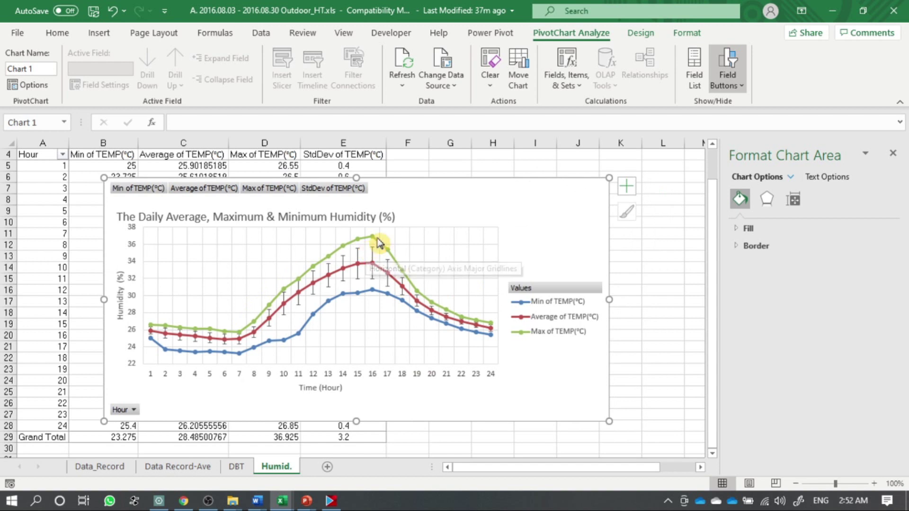
left_click(893, 153)
double_click(538, 183)
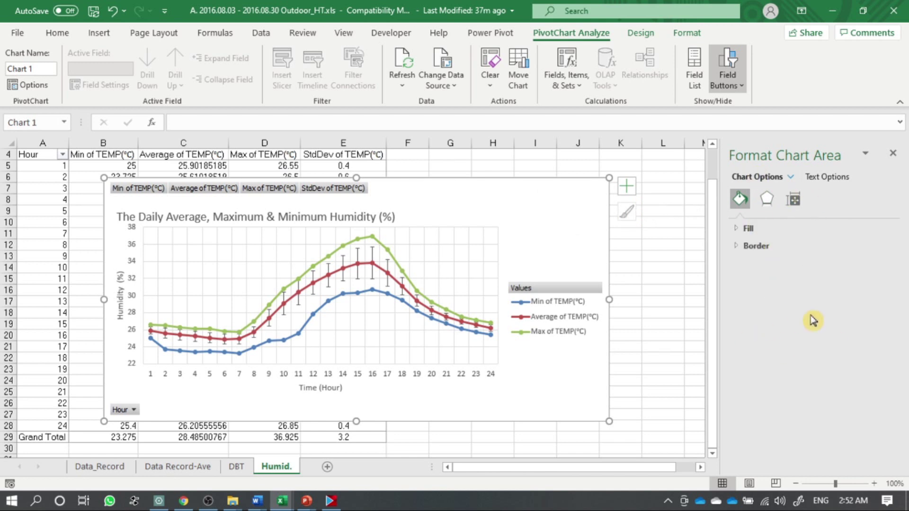
left_click(893, 153)
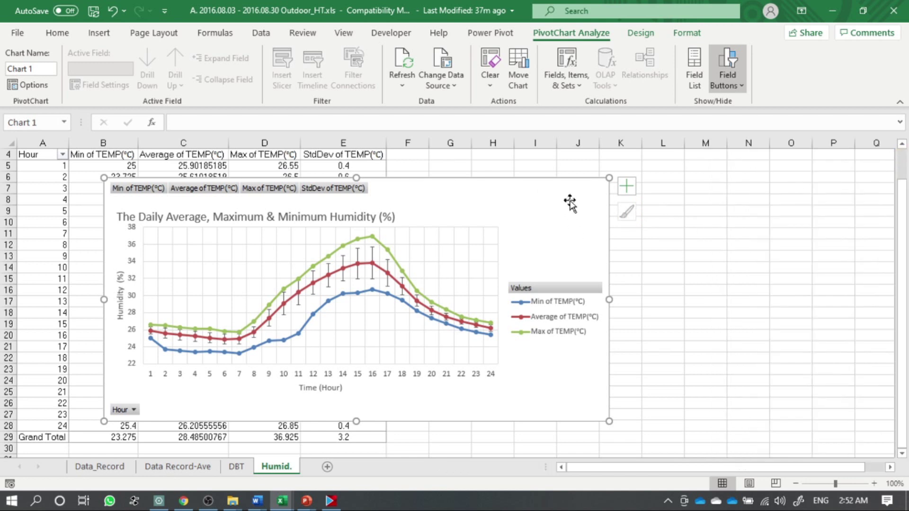
left_click(694, 78)
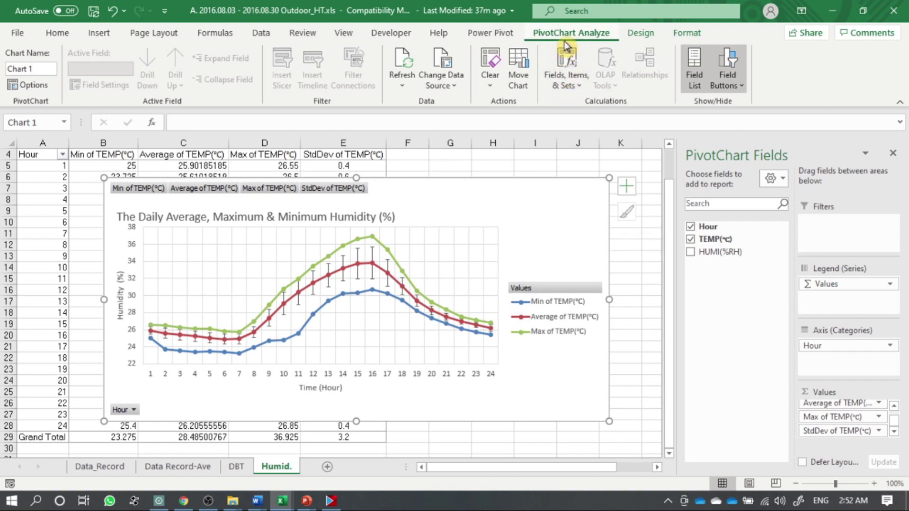
left_click(698, 66)
left_click(699, 66)
left_click_drag(789, 396, 763, 398)
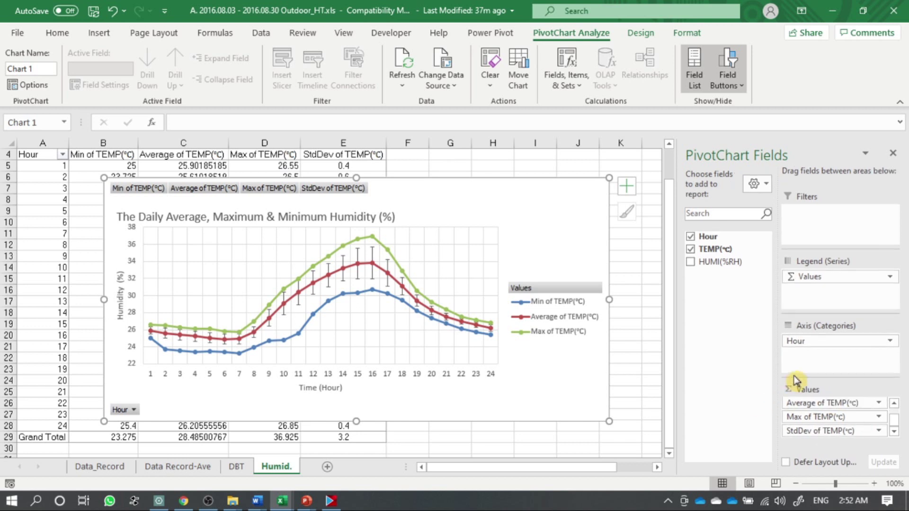
Remove the Average, Min, Max and StdDev of TEMP(°C) fields from the pivot chart's values.
left_click(703, 250)
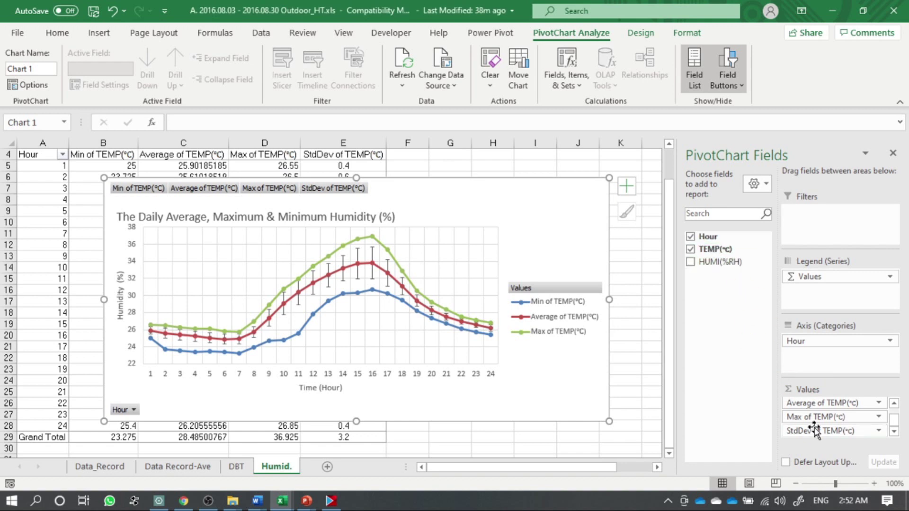
left_click(820, 403)
left_click(820, 403)
left_click(800, 401)
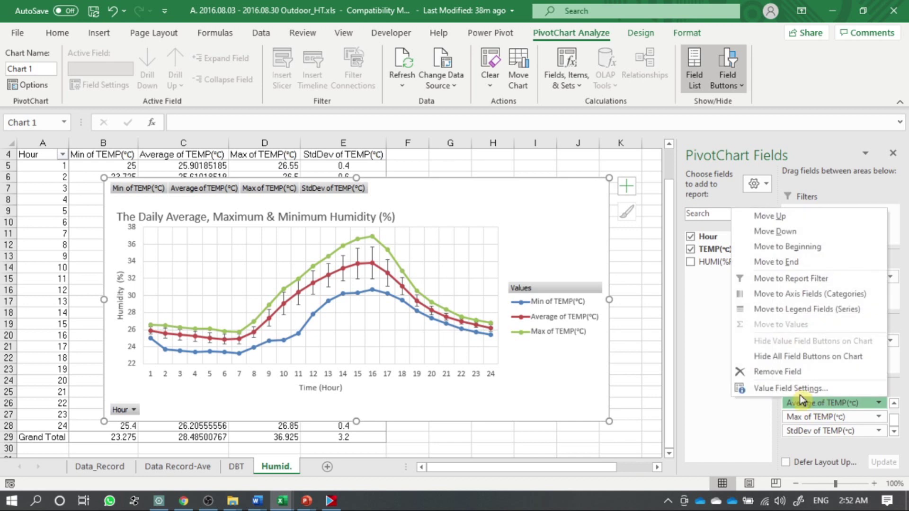
left_click(789, 372)
left_click(795, 402)
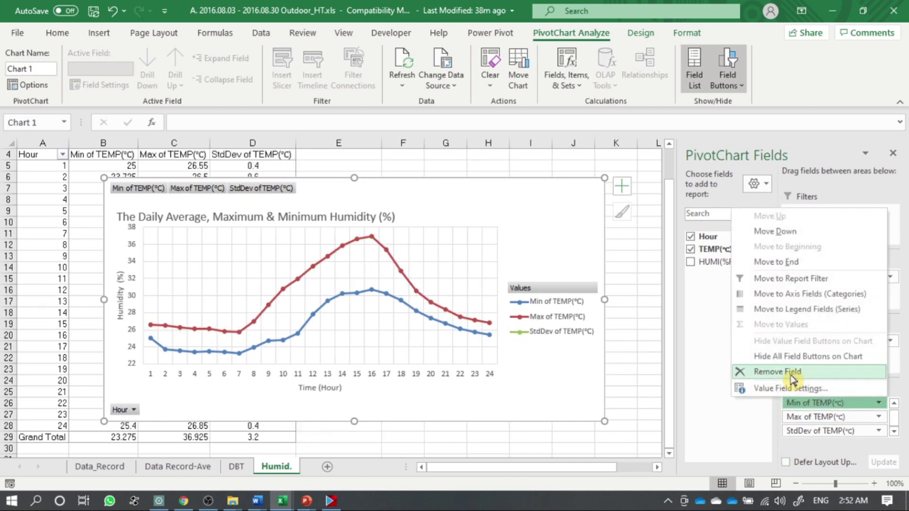
left_click(791, 378)
left_click(800, 403)
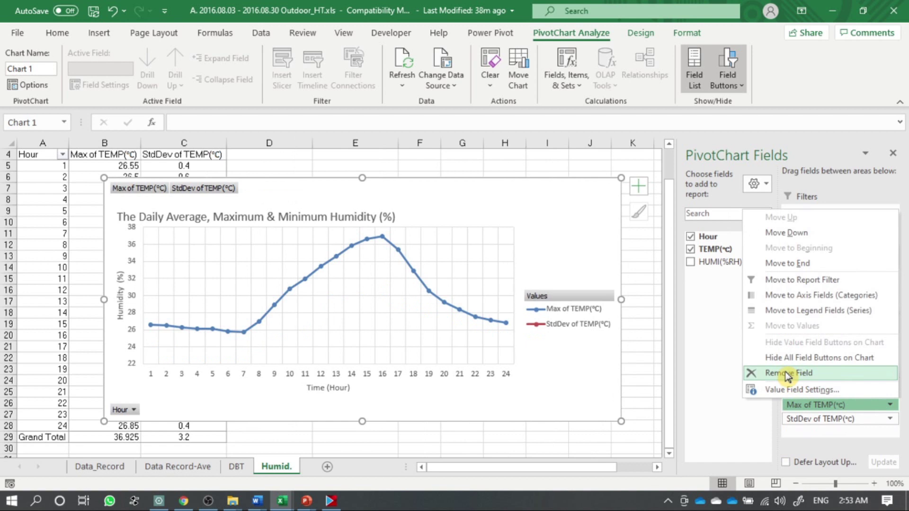
left_click(788, 374)
left_click(818, 405)
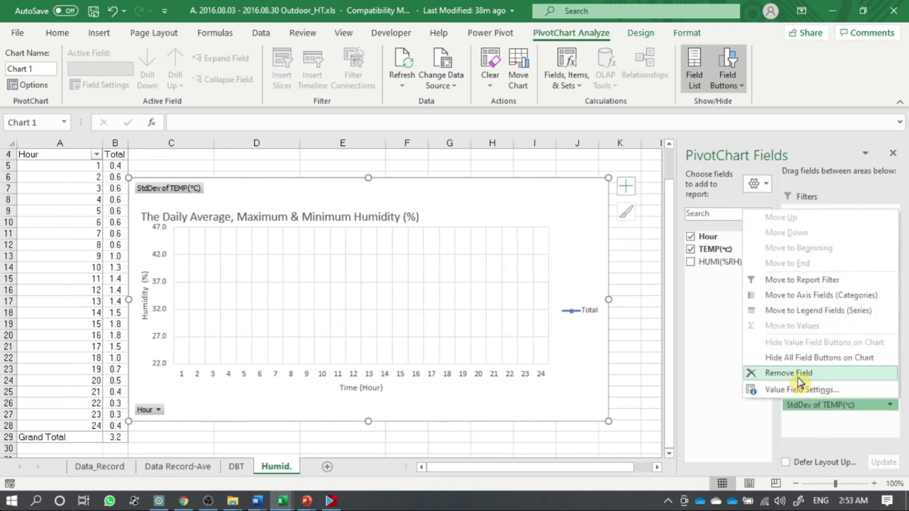
left_click(799, 374)
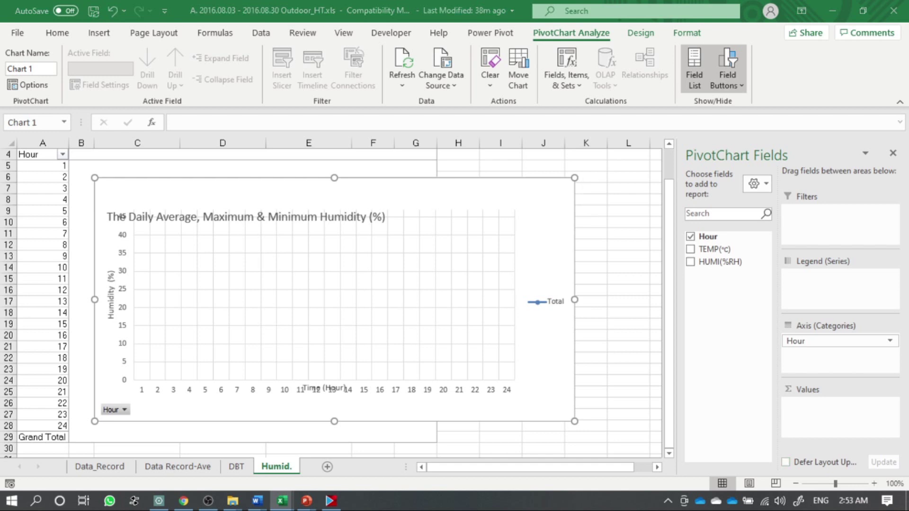
left_click(560, 246)
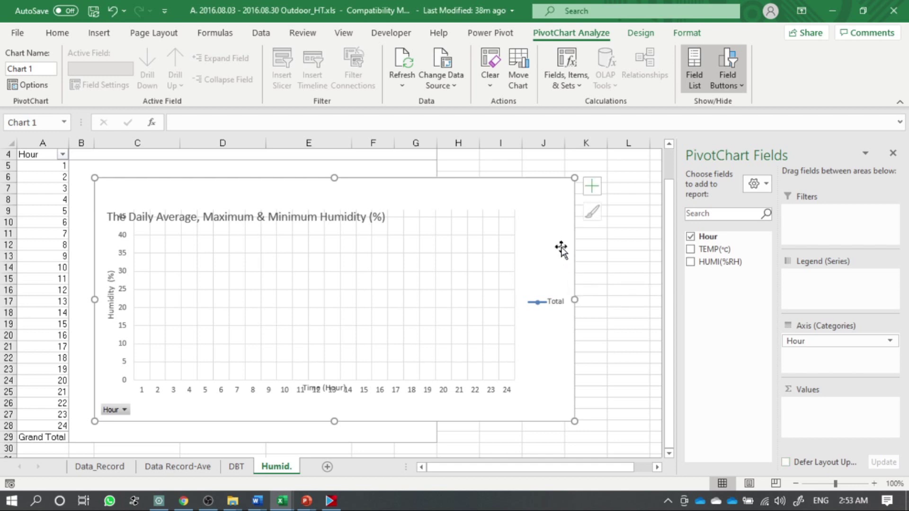
Add HUMI(%RH) to the pivot chart's values and summarize it by Min.
left_click_drag(700, 262, 840, 414)
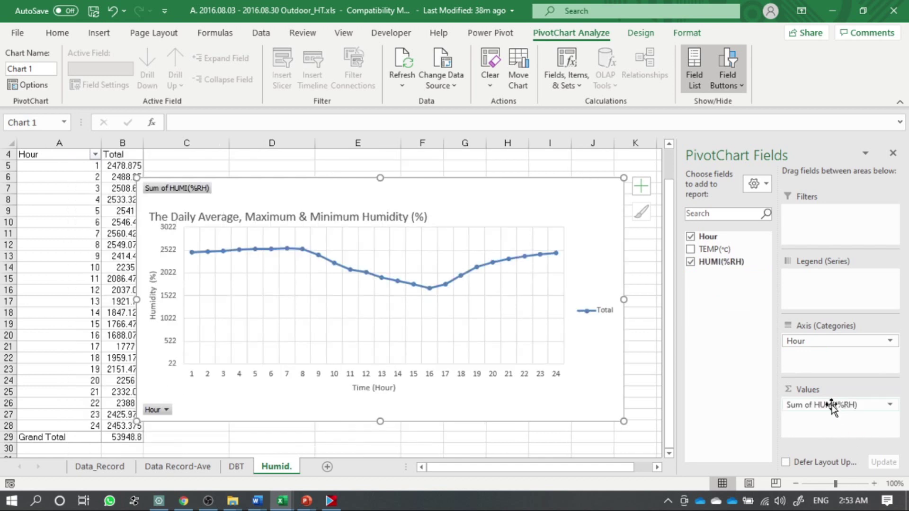
left_click(833, 406)
left_click(829, 388)
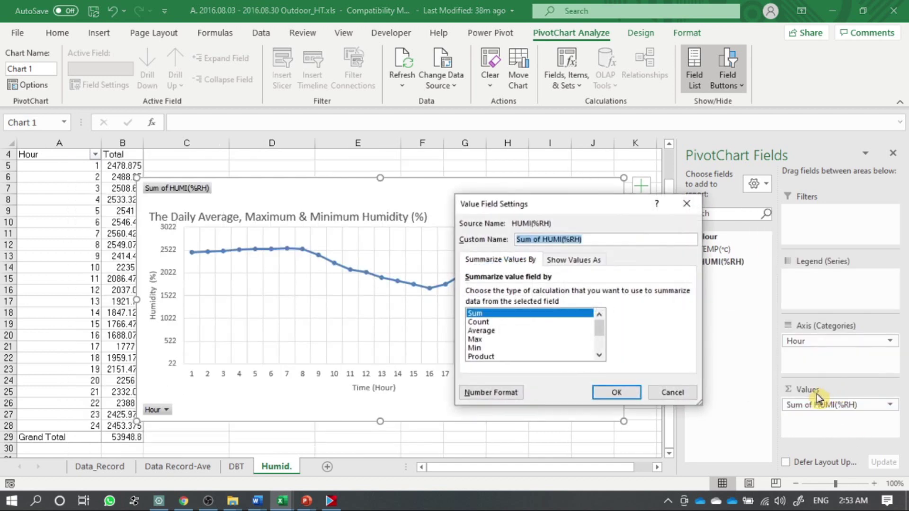
left_click(519, 349)
left_click(605, 393)
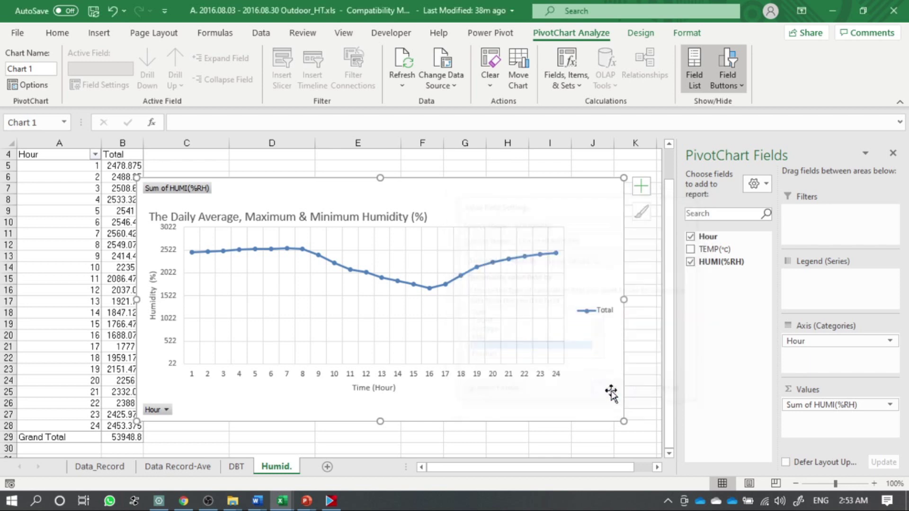
Add HUMI(%RH) to the values a second time and summarize that entry by Average.
left_click_drag(723, 269, 817, 431)
left_click(800, 419)
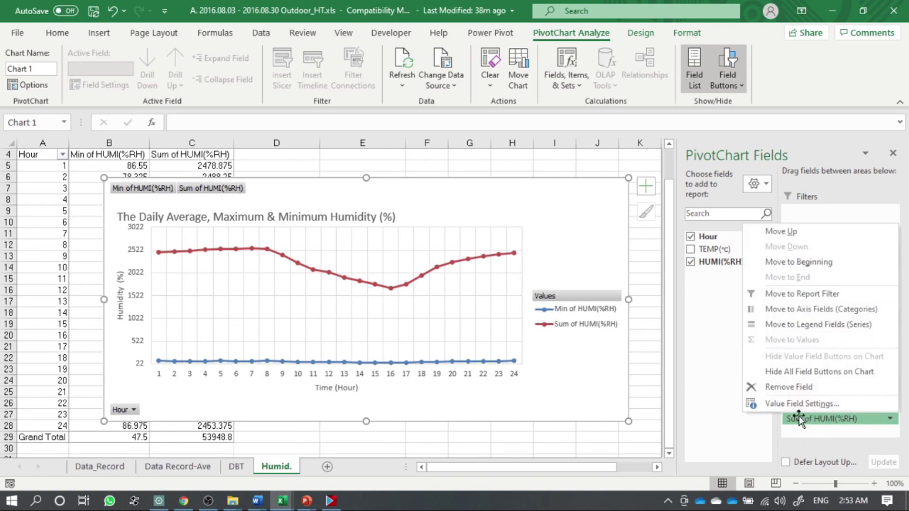
left_click(739, 402)
left_click(497, 331)
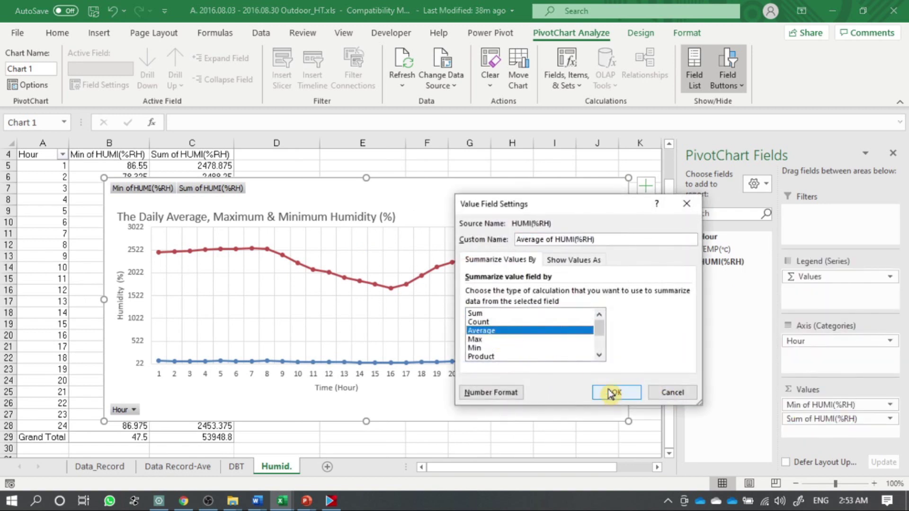
left_click(615, 392)
Add a third HUMI(%RH) entry to the values and summarize it by Max.
left_click_drag(702, 270, 811, 433)
left_click(812, 433)
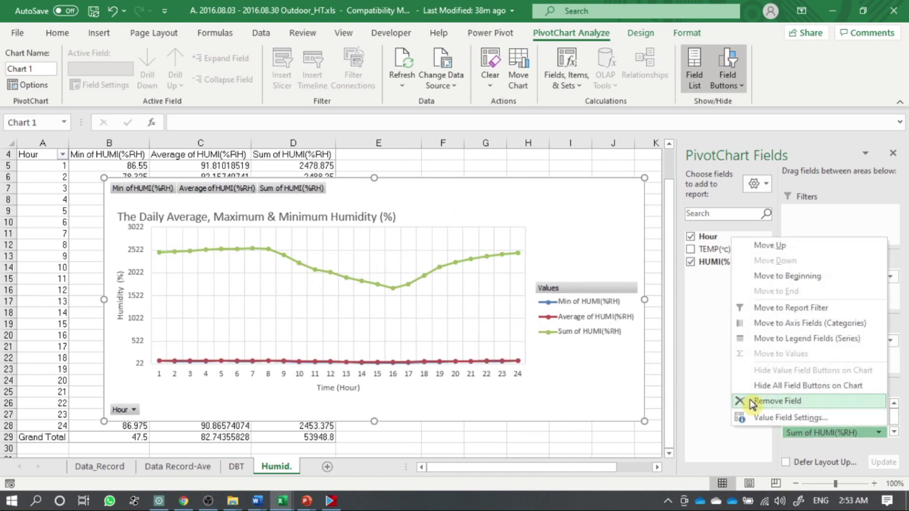
left_click(791, 417)
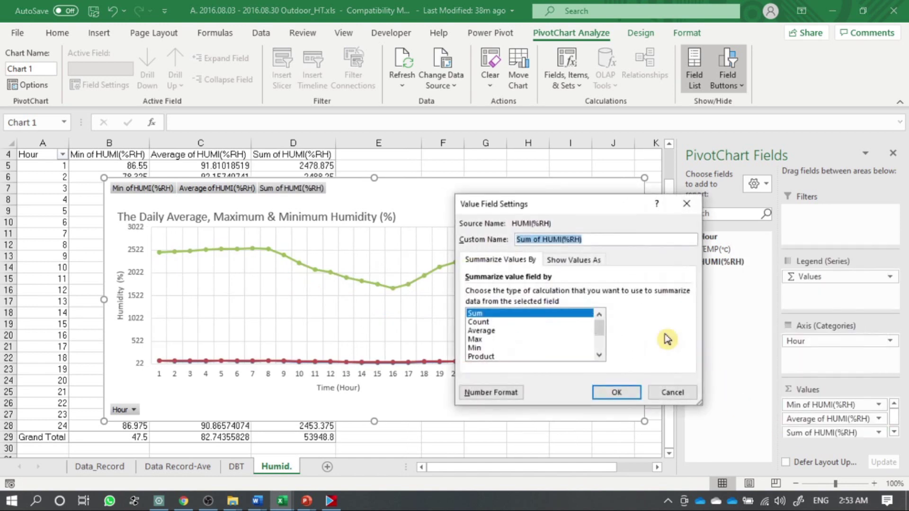
left_click(506, 339)
left_click(614, 393)
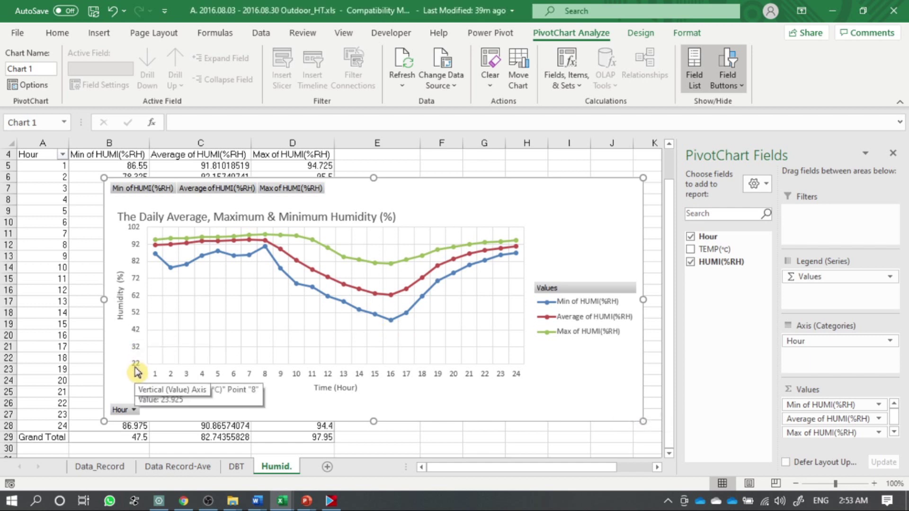
Set the minimum bound of the humidity chart's vertical axis to 42.
left_click(138, 335)
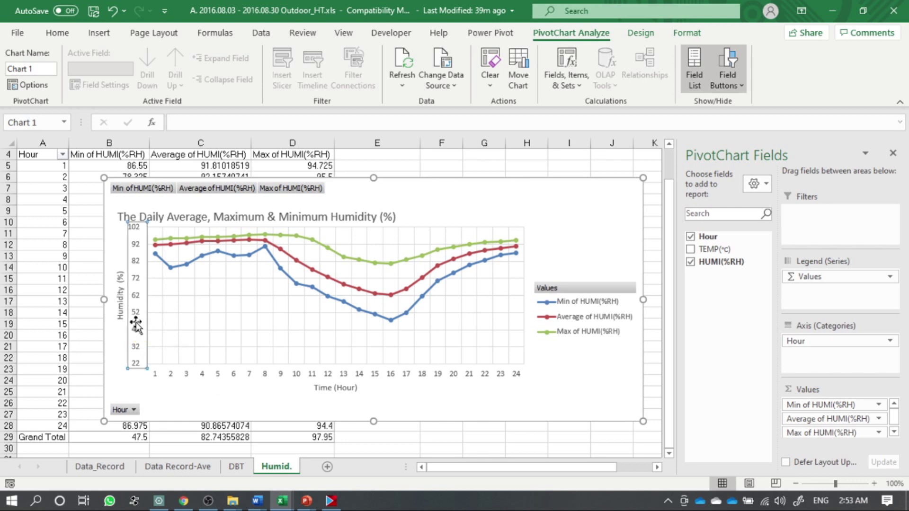
right_click(137, 334)
left_click(136, 333)
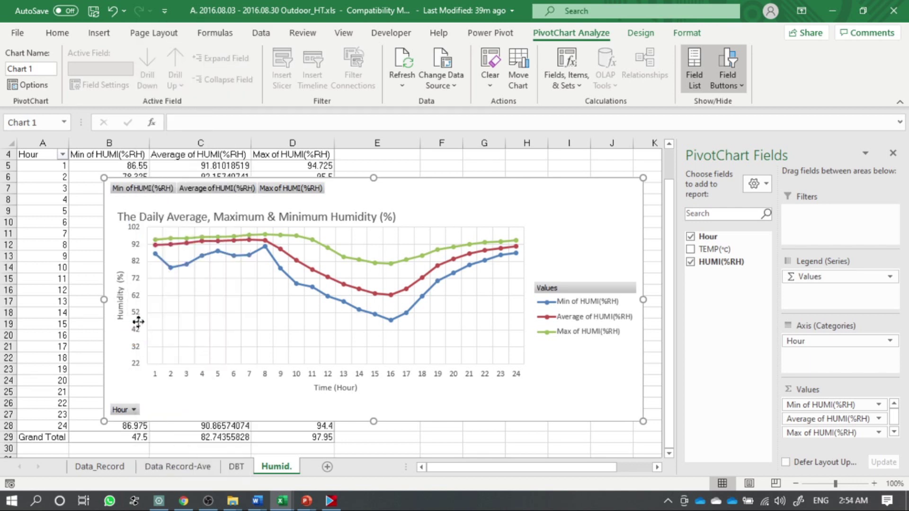
left_click(137, 313)
right_click(138, 314)
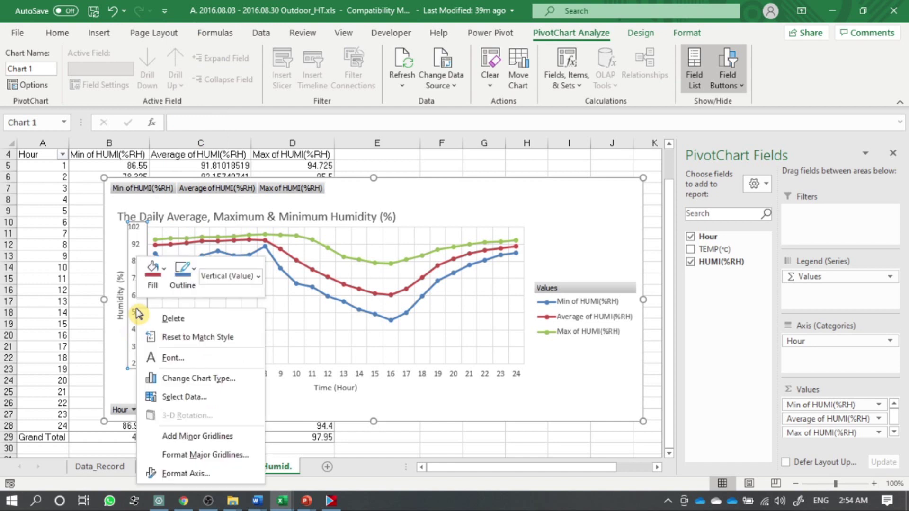
left_click(222, 476)
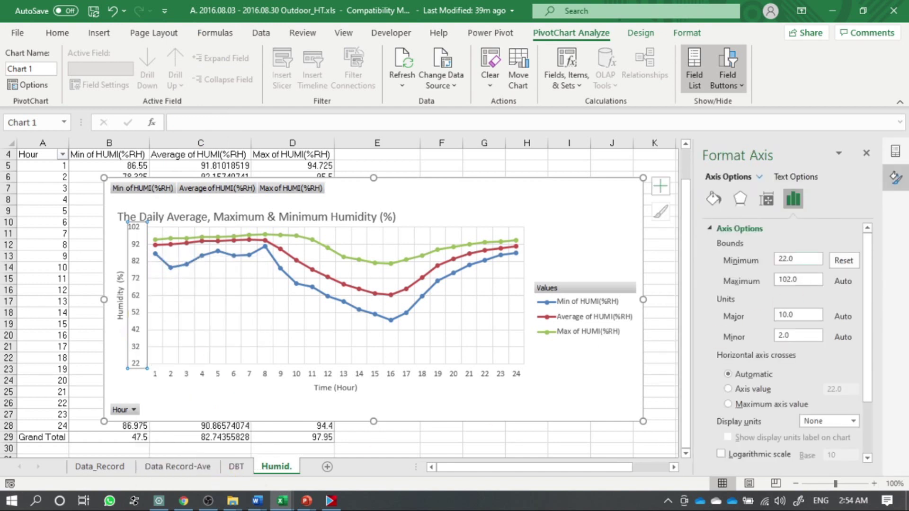
left_click(747, 265)
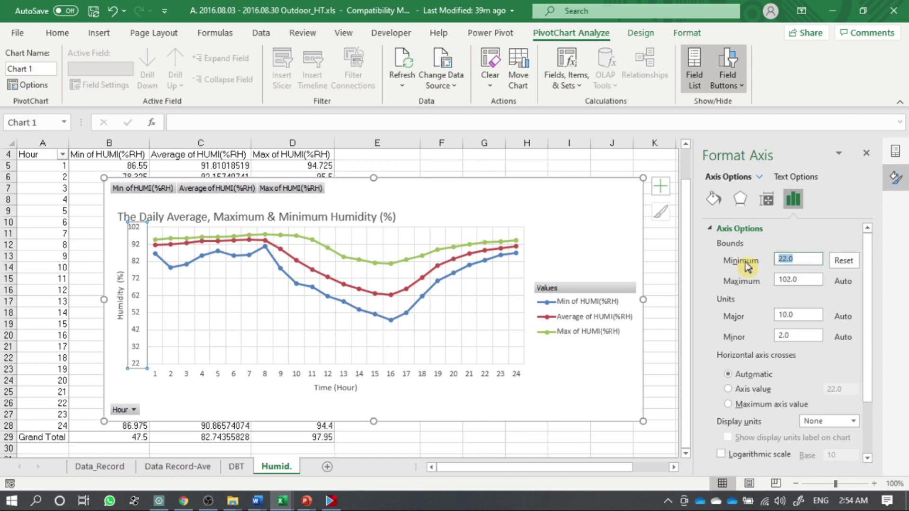
type("42")
left_click(805, 279)
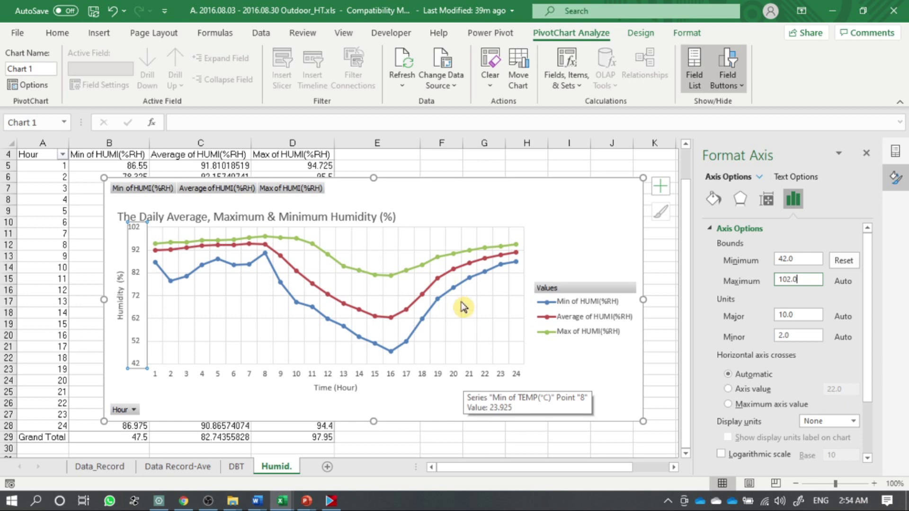
Move the humidity chart's title to the middle above the plot area and compare the chart with the one on the DBT sheet.
left_click(389, 217)
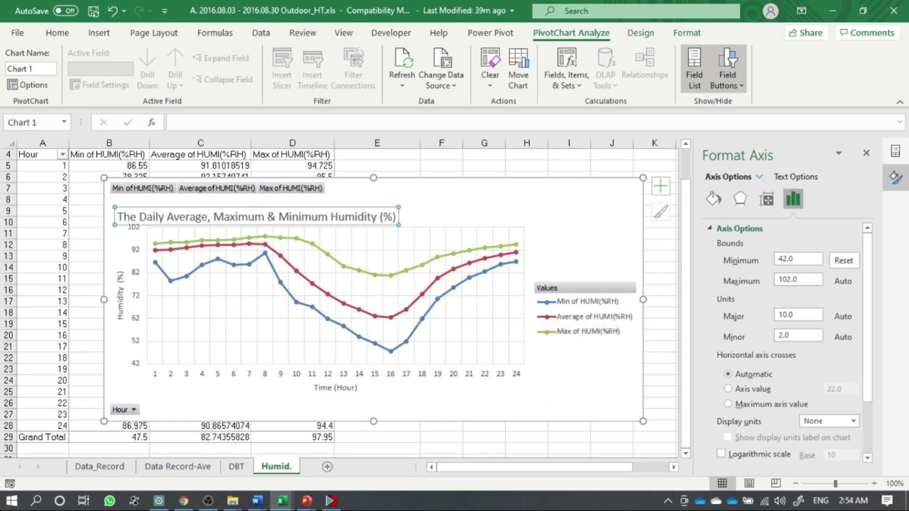
mouse_move(347, 206)
left_mouse_down()
mouse_move(454, 204)
mouse_move(422, 202)
left_mouse_up()
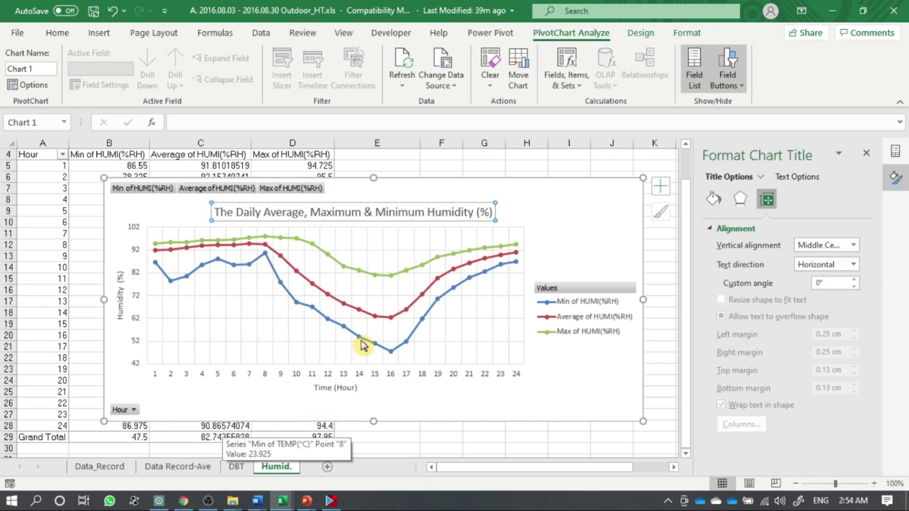
left_click(232, 469)
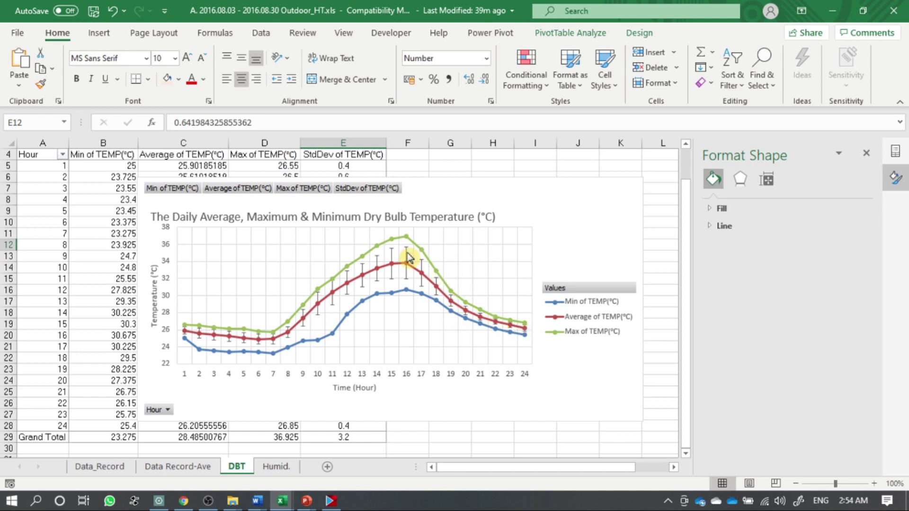
left_click(289, 470)
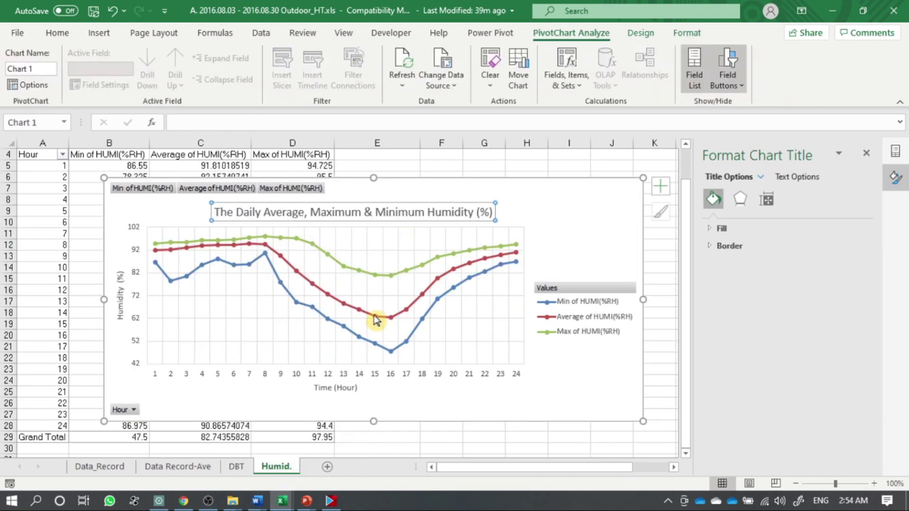
Add a fourth HUMI(%RH) entry to the pivot chart's values and summarize it by StdDev.
left_click(415, 303)
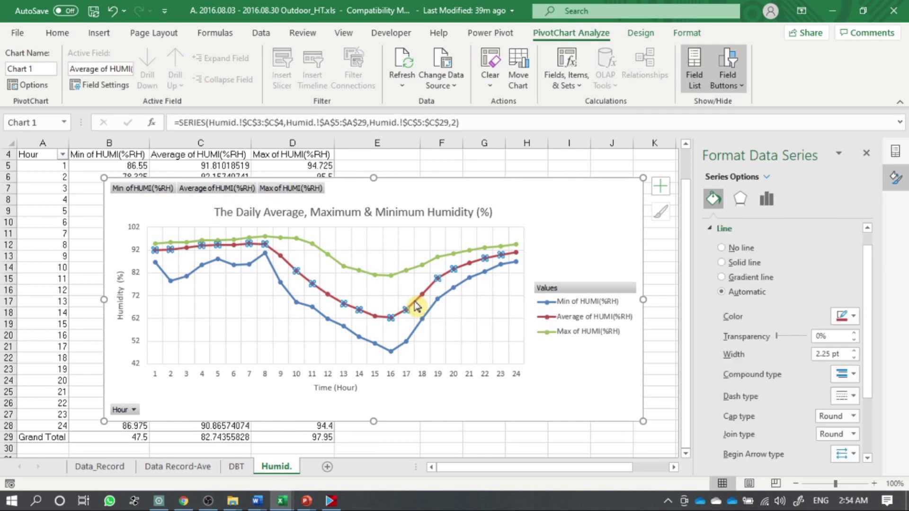
left_click(895, 152)
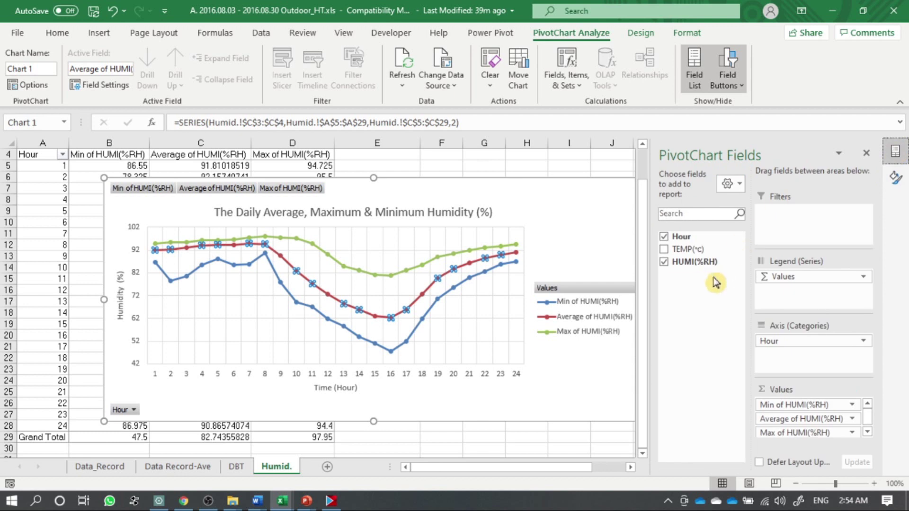
left_click_drag(712, 268, 805, 433)
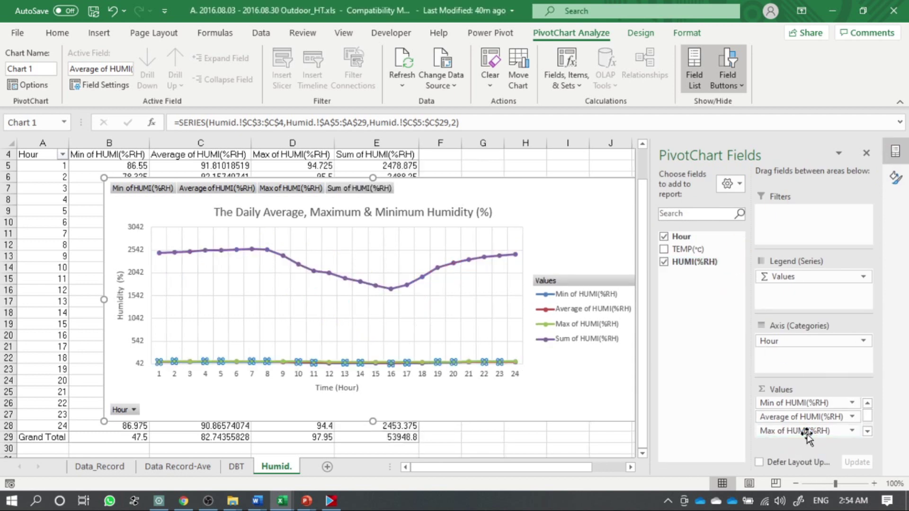
left_click(815, 432)
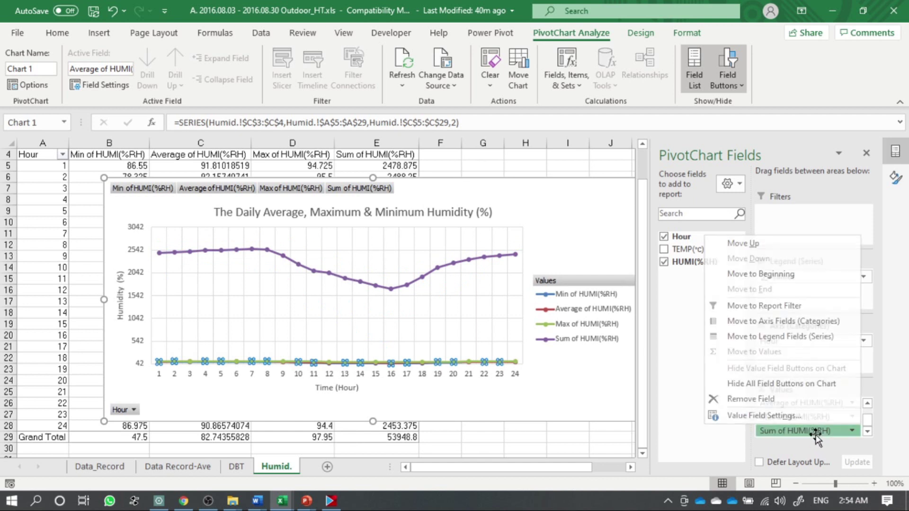
left_click(795, 413)
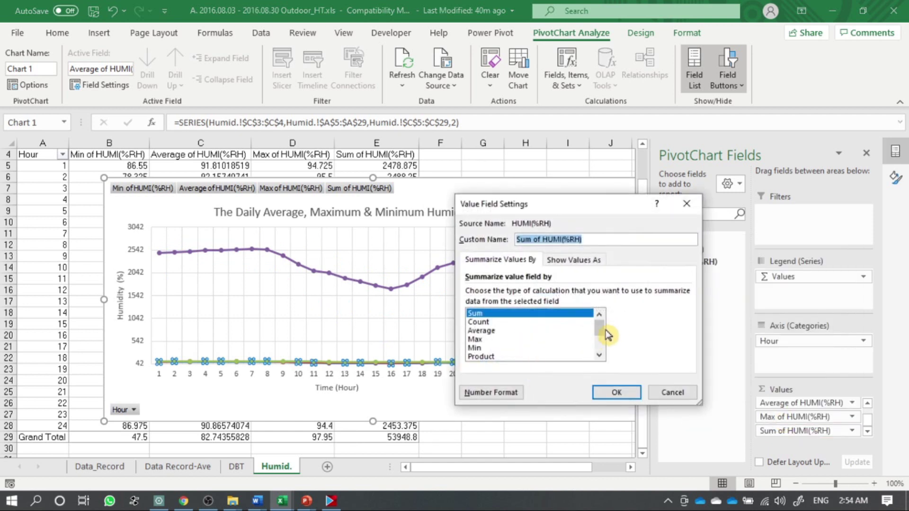
left_click_drag(601, 331, 604, 347)
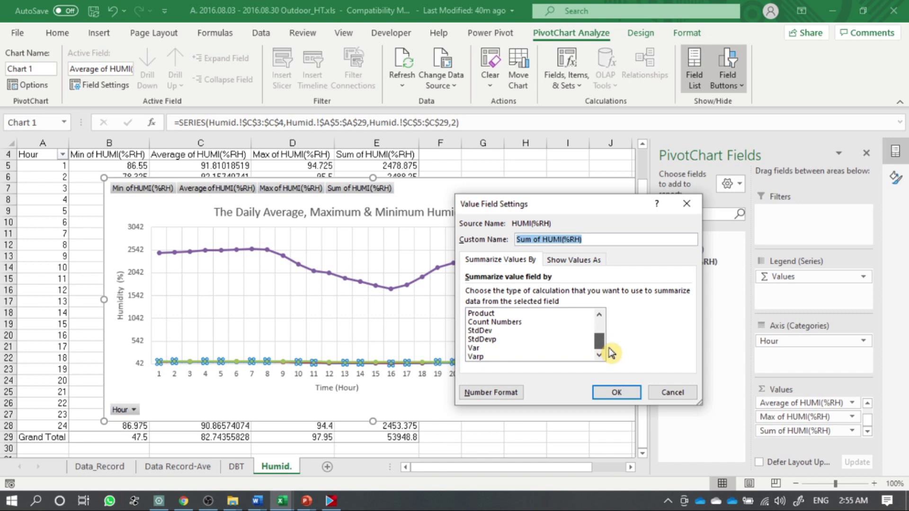
left_click(537, 331)
left_click(610, 392)
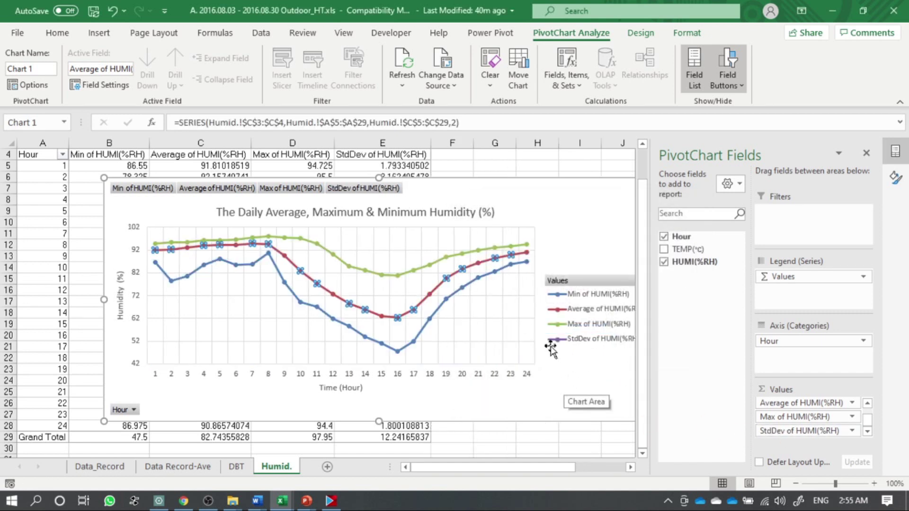
Remove the StdDev of HUMI(%RH) entry from the humidity chart's legend.
left_click(597, 341)
left_click(591, 341)
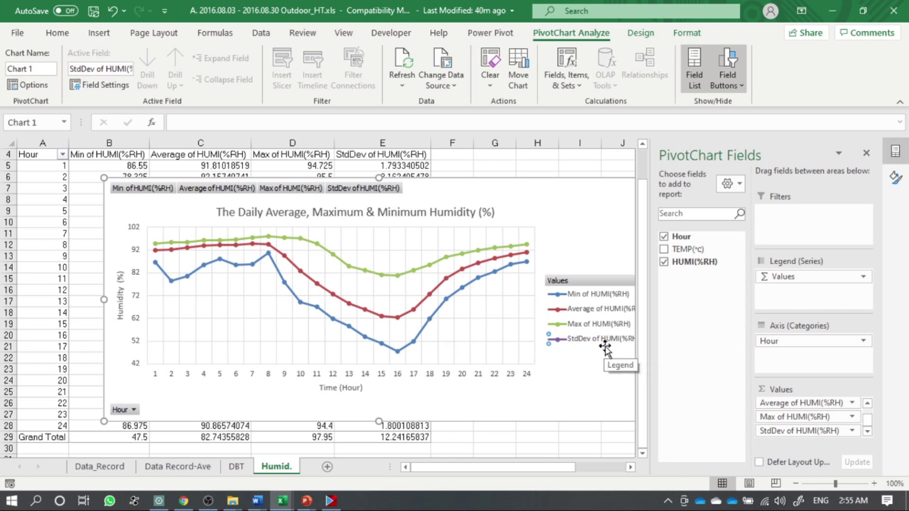
key("Delete")
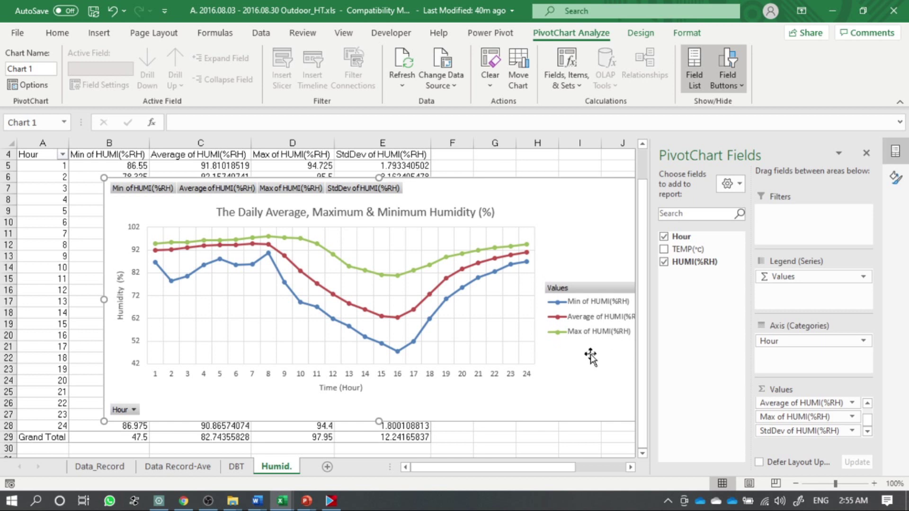
Reposition the humidity chart clear of the first StdDev of HUMI(%RH) values in the pivot table, leaving the chart deselected.
left_click(492, 164)
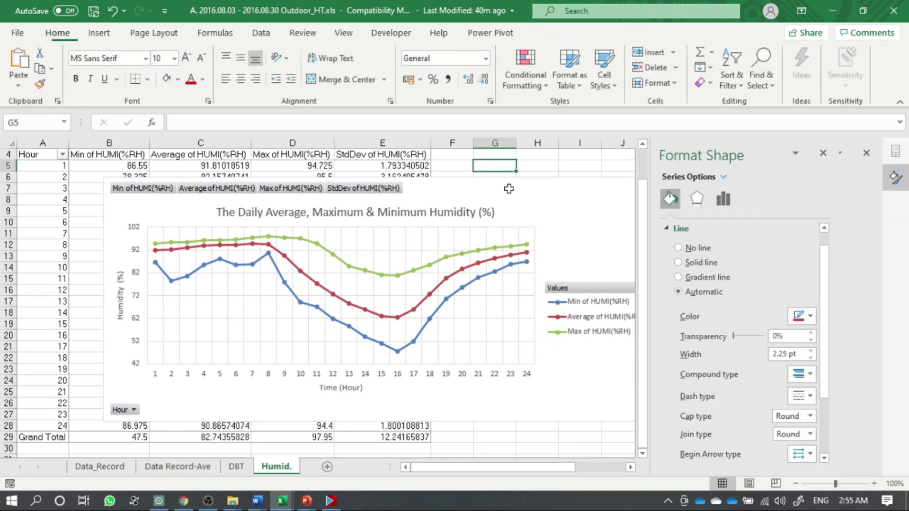
left_click(568, 193)
left_click_drag(568, 192, 548, 251)
left_click(391, 165)
scroll(293, 166, "up", 1)
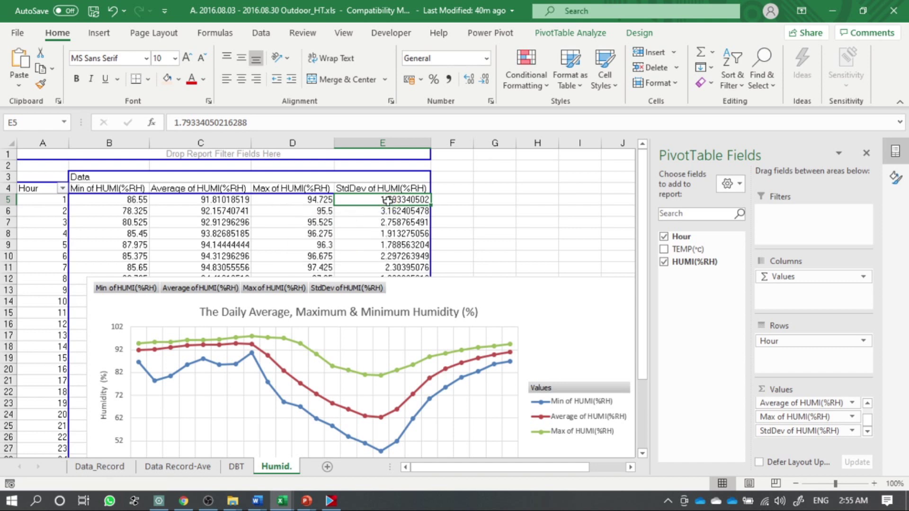
left_click(393, 183)
left_click(401, 211)
left_click(402, 198)
left_click_drag(518, 284, 482, 243)
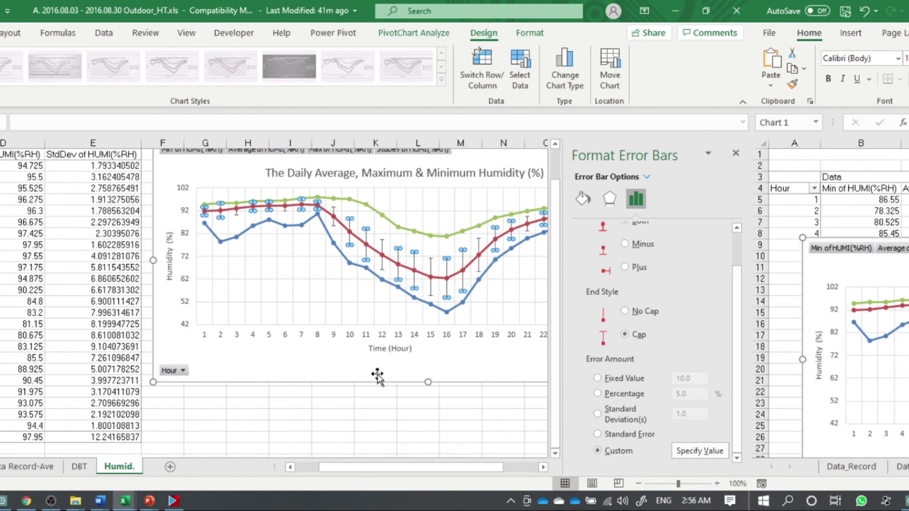
key("Escape")
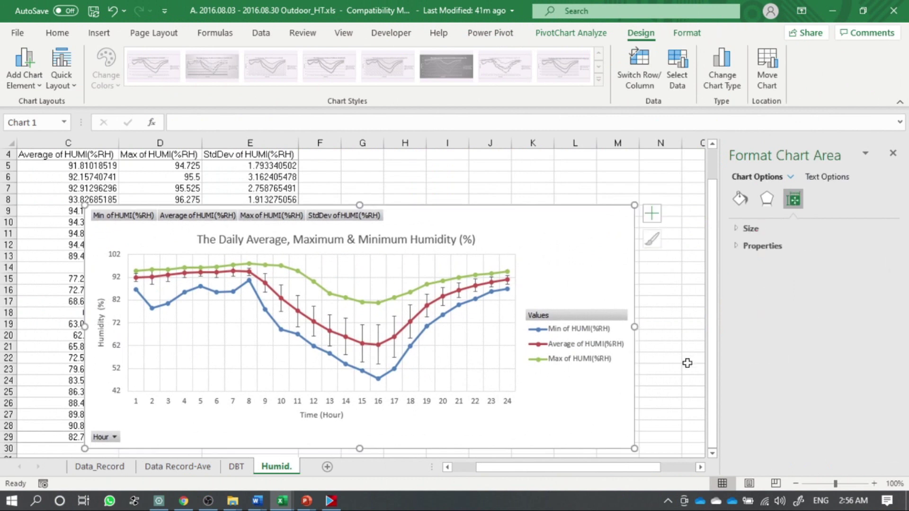
key("Escape")
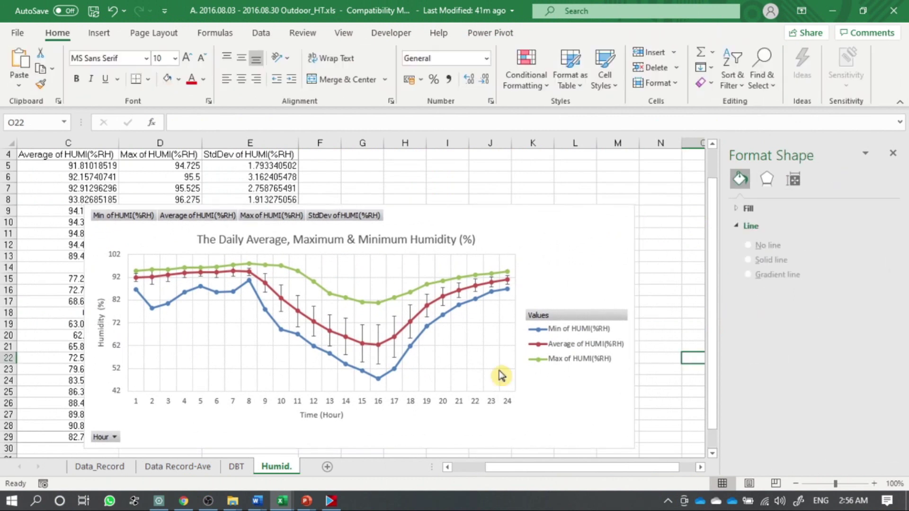
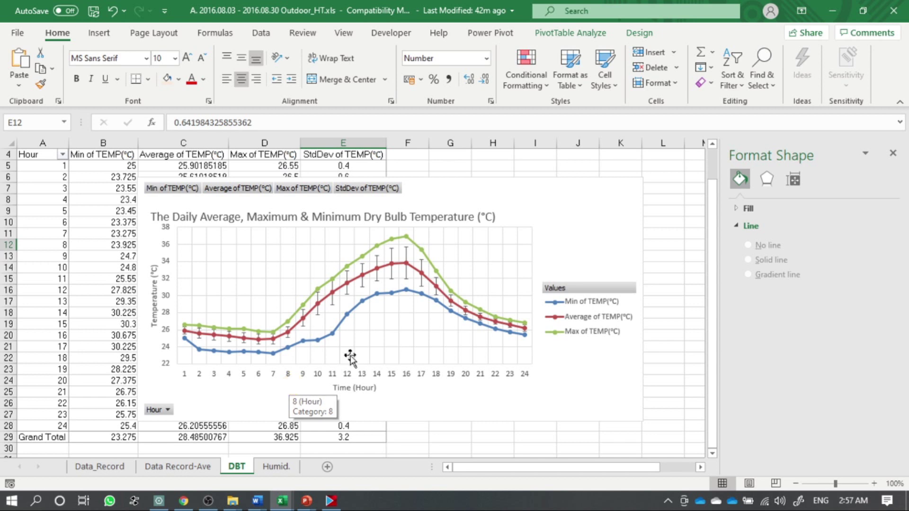
Create a copy of the DBT sheet at the end of the workbook.
right_click(240, 470)
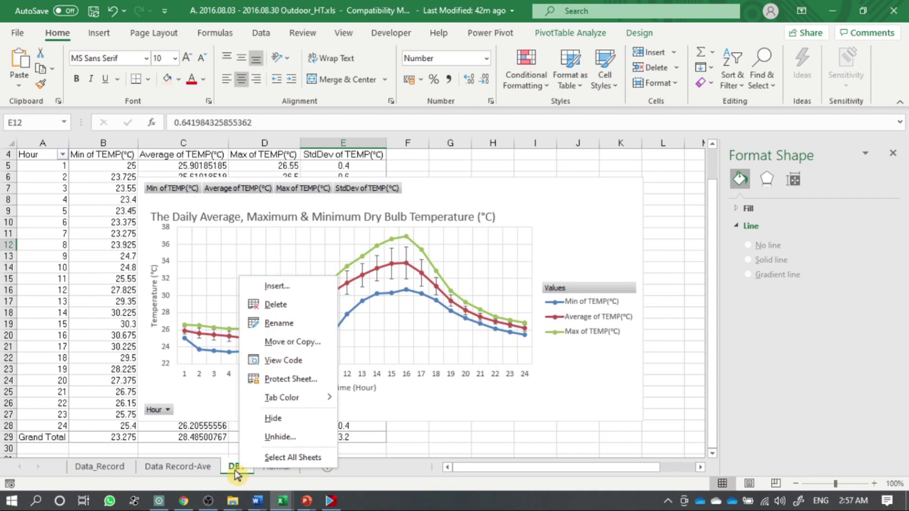
left_click(289, 342)
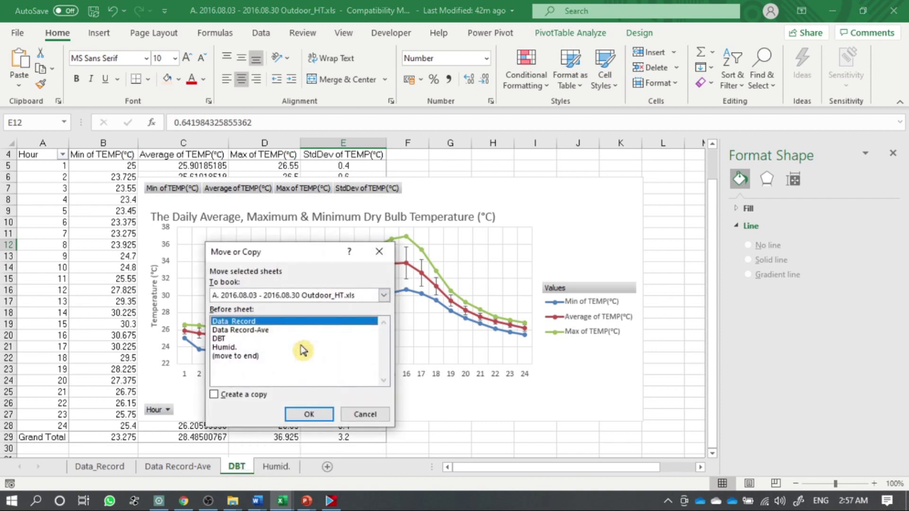
left_click(255, 358)
left_click(251, 394)
left_click(307, 416)
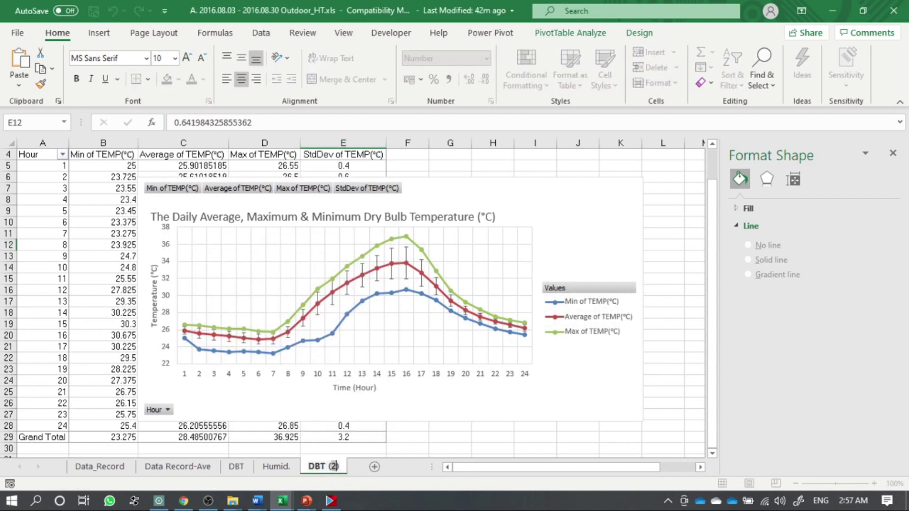
Rename the copied DBT sheet as "DBT vs HUMID.".
key("Delete")
type("vs")
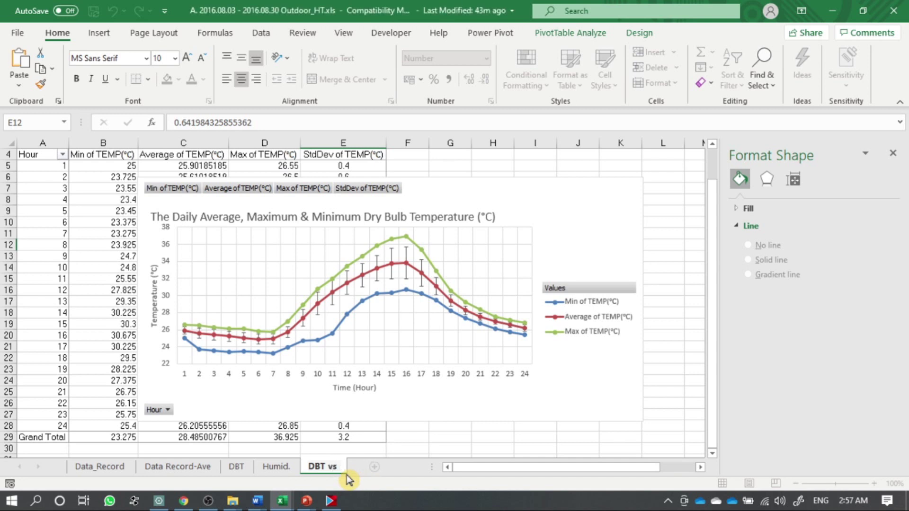
type(" HUMID.")
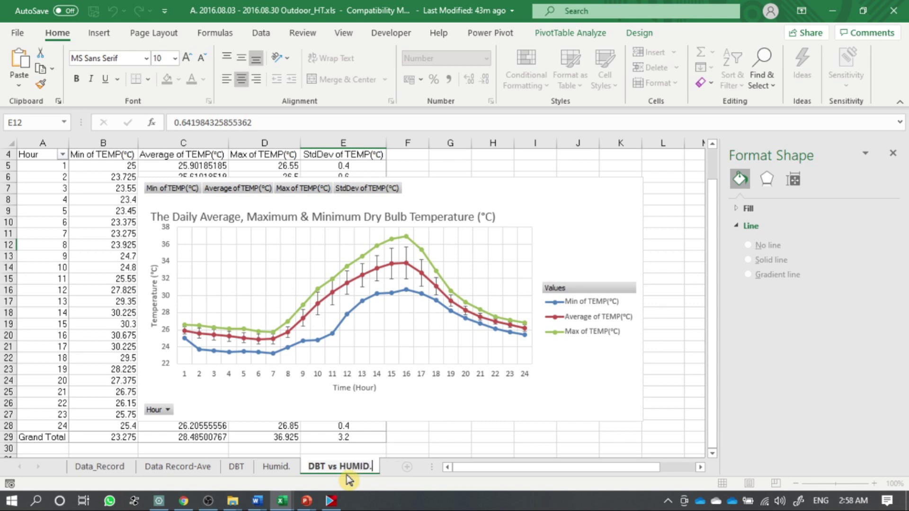
key("Return")
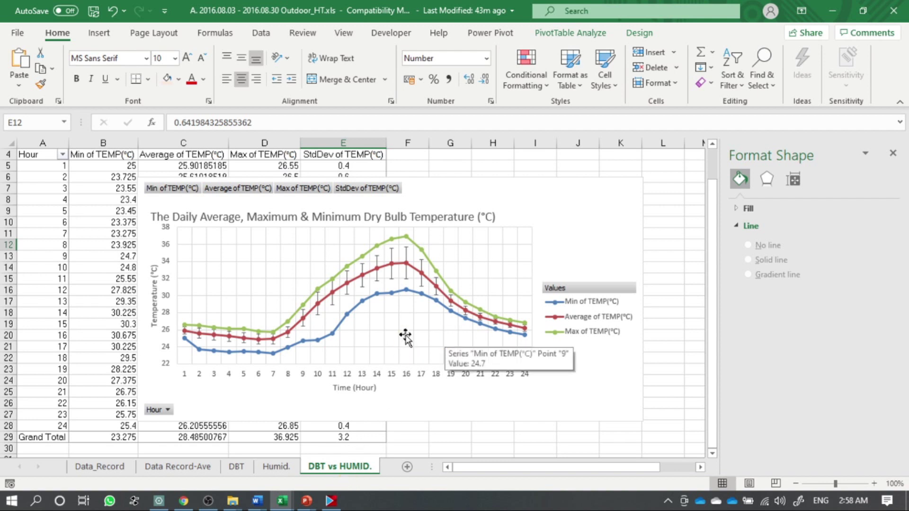
Move the copied chart toward column A and display its PivotChart field list.
left_click_drag(547, 192, 477, 188)
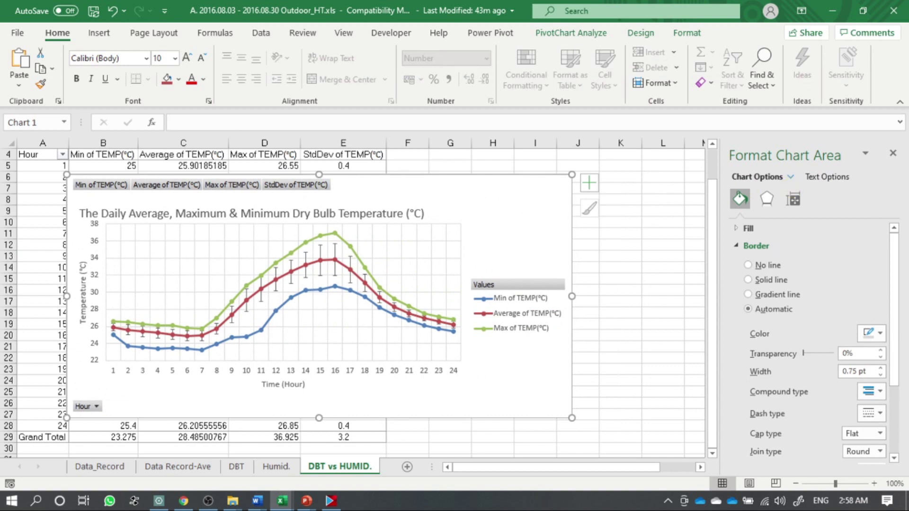
left_click(575, 33)
left_click(694, 69)
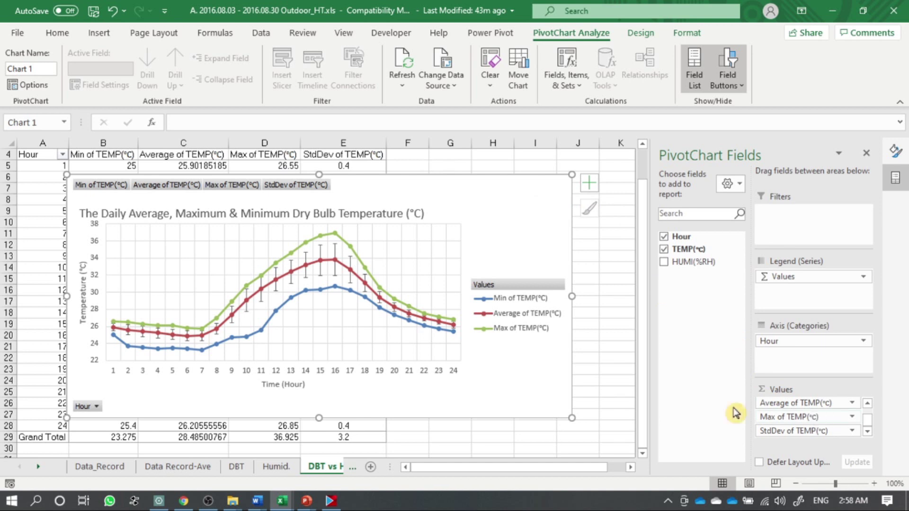
Remove ", Maximum & Minimum" from the chart title and place the text cursor at the title's end.
double_click(205, 214)
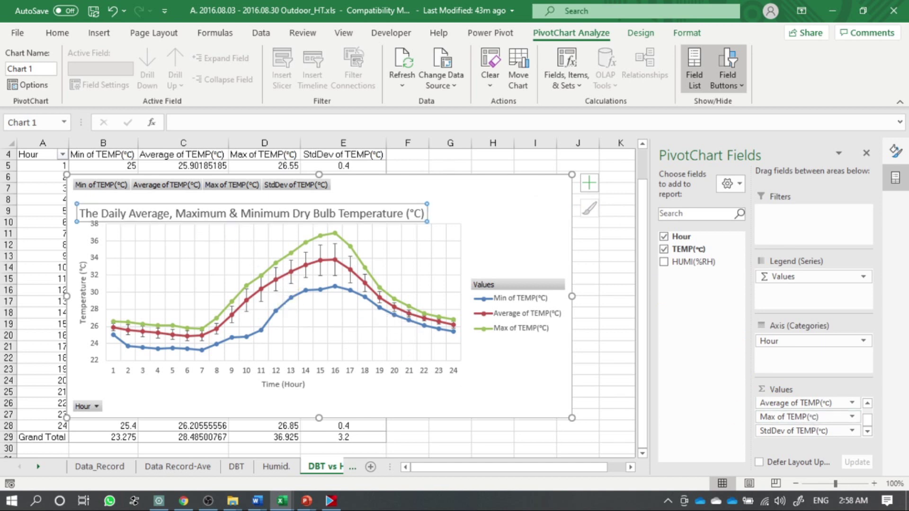
left_click_drag(169, 213, 272, 214)
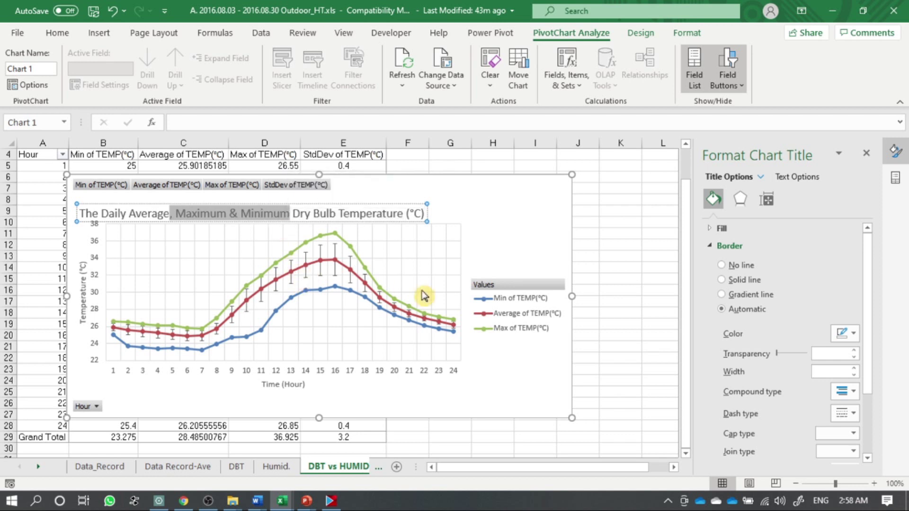
key("Delete")
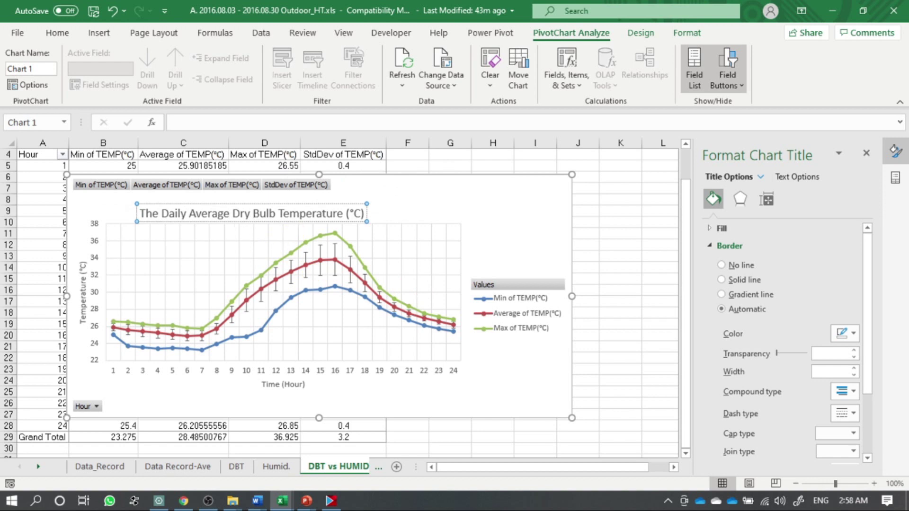
left_click(364, 214)
type("VS")
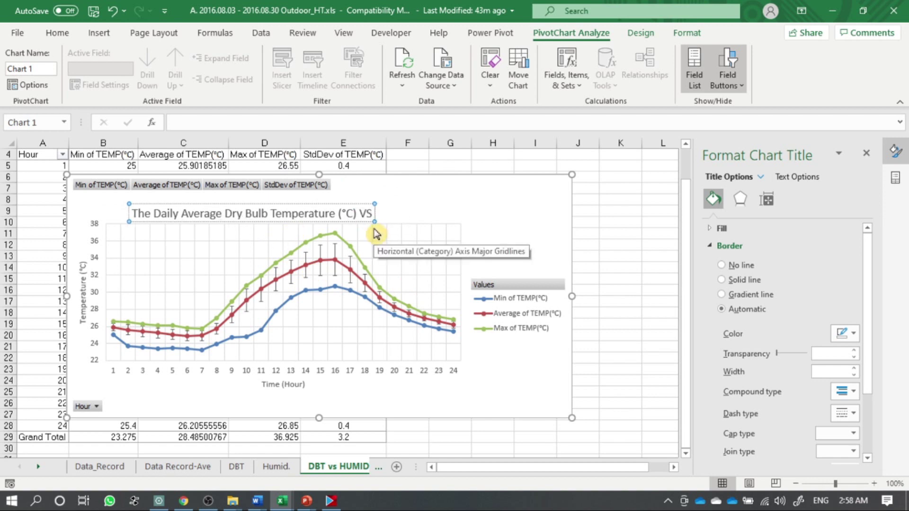
key("BackSpace")
key("BackSpace")
key("BackSpace")
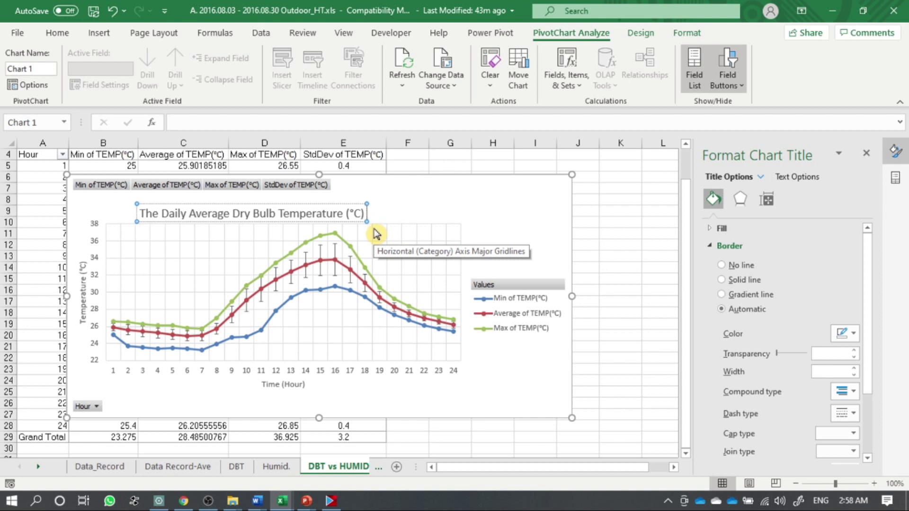
Append "and Humidity (%)" to the chart title "The Daily Average Dry Bulb Temperature (°C)".
type("and")
key("BackSpace")
key("BackSpace")
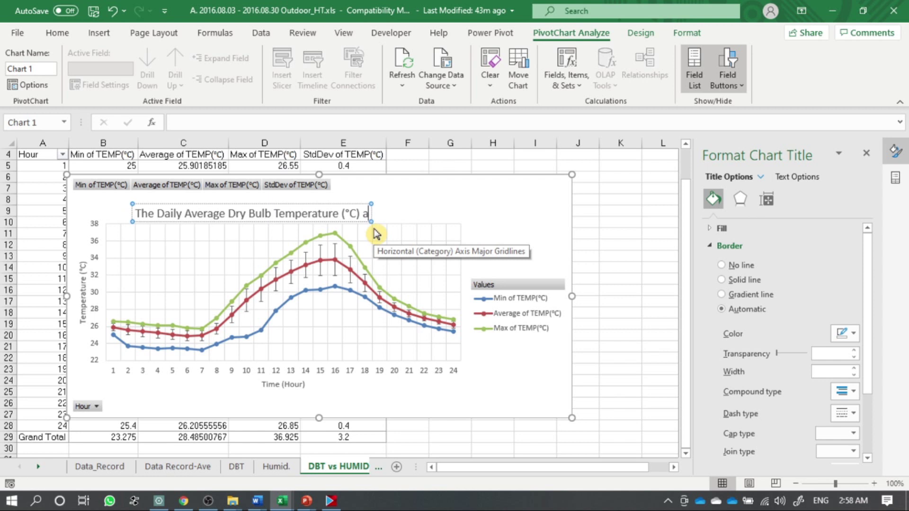
type("nd Humidity")
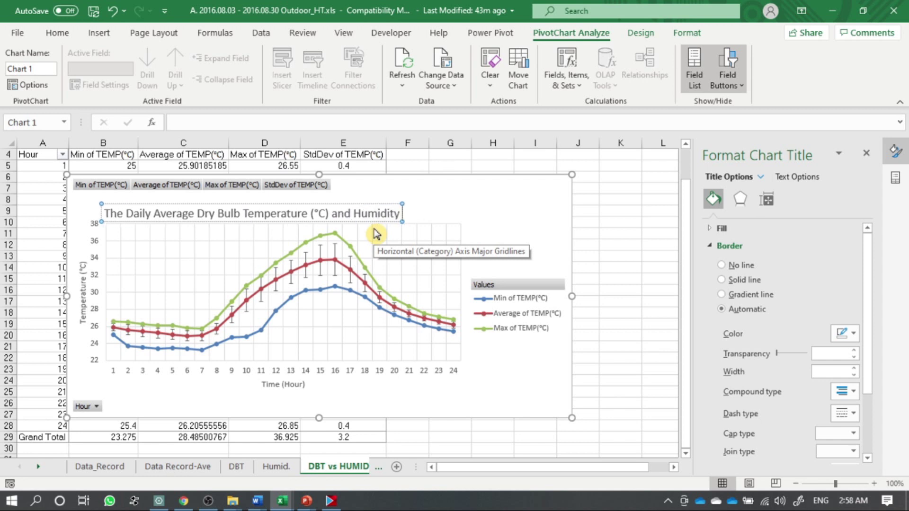
type(" (")
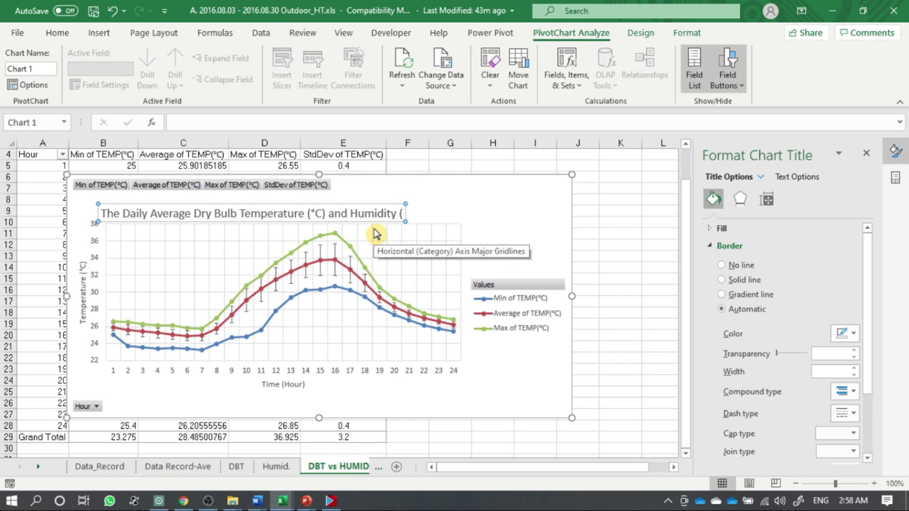
type("%)")
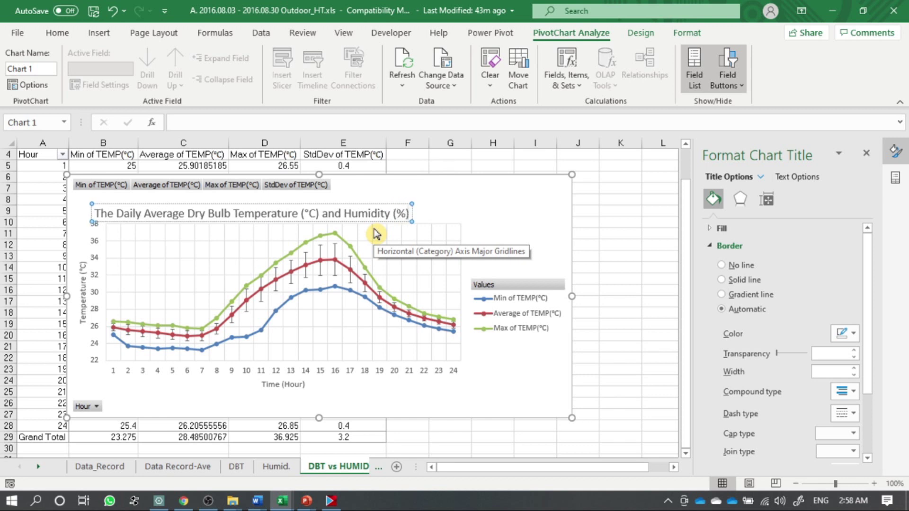
Move the chart title slightly up and toward the plot area's far end, clear of the vertical axis labels.
left_click(497, 209)
left_click(386, 204)
left_click_drag(386, 204, 422, 200)
left_click(395, 239)
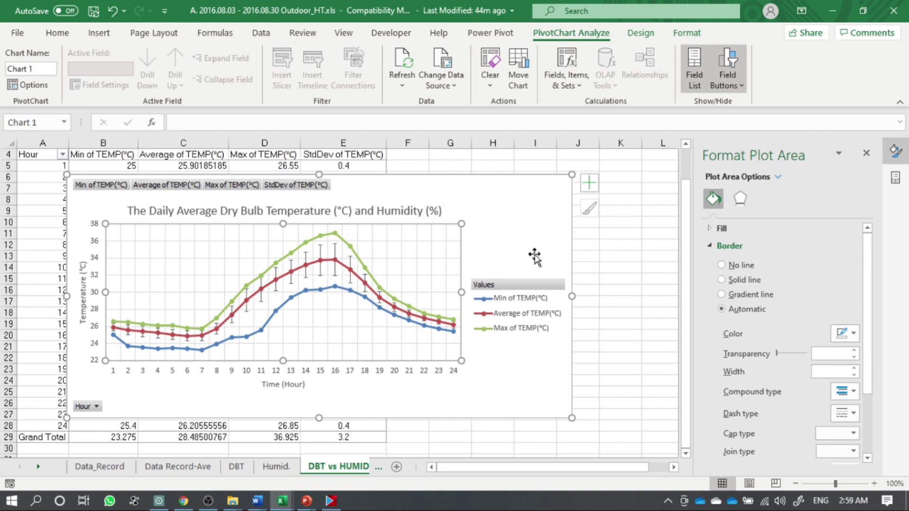
Redisplay the chart's field list and widen the sheet tab area to show the full name of the DBT vs HUMID. sheet.
left_click(518, 215)
left_click(895, 177)
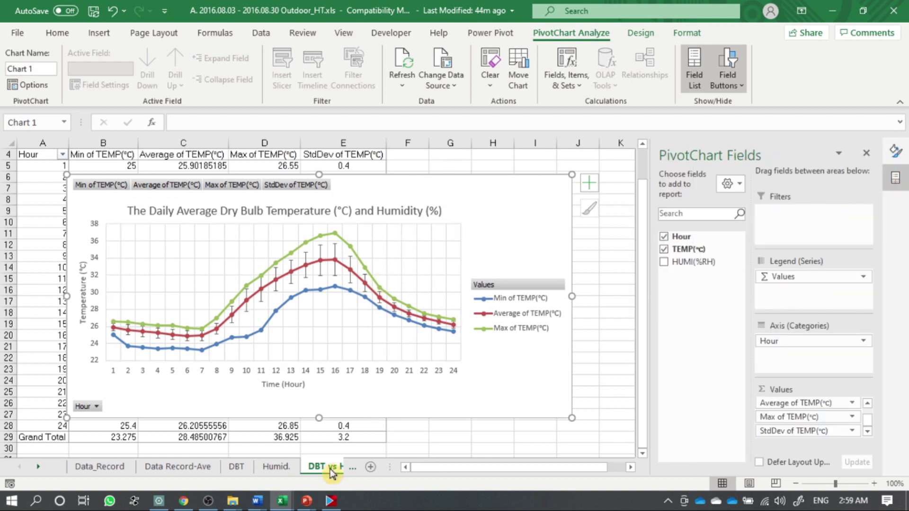
left_click_drag(390, 467, 471, 467)
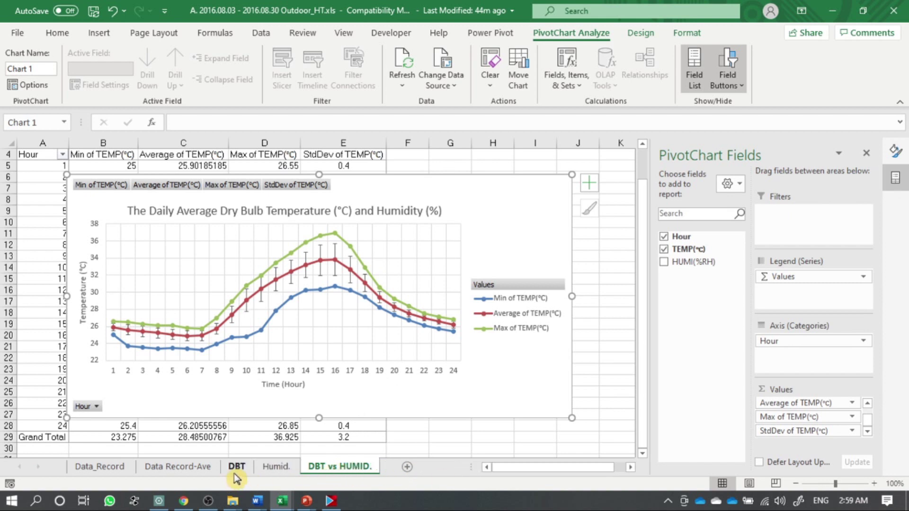
Remove the Max, StdDev and Min of TEMP(°C) fields from the pivot chart's values, keeping only the average temperature.
left_click(803, 418)
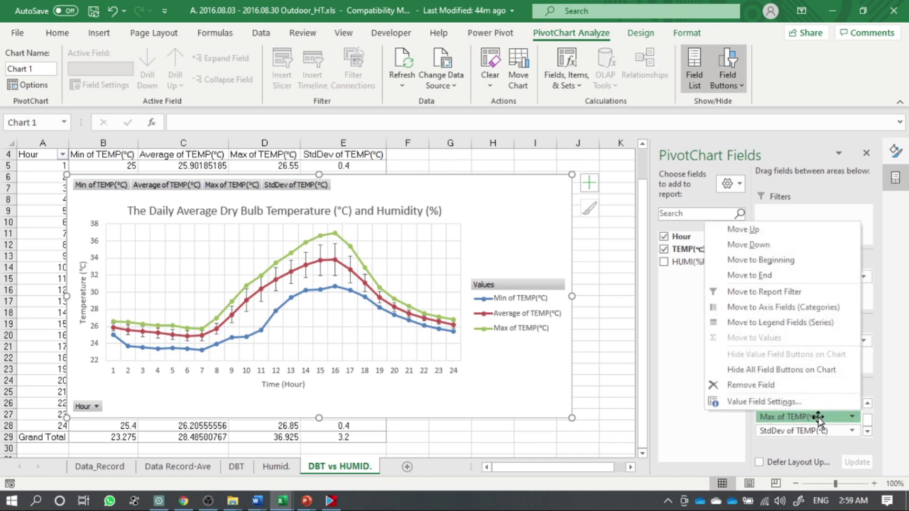
left_click(803, 386)
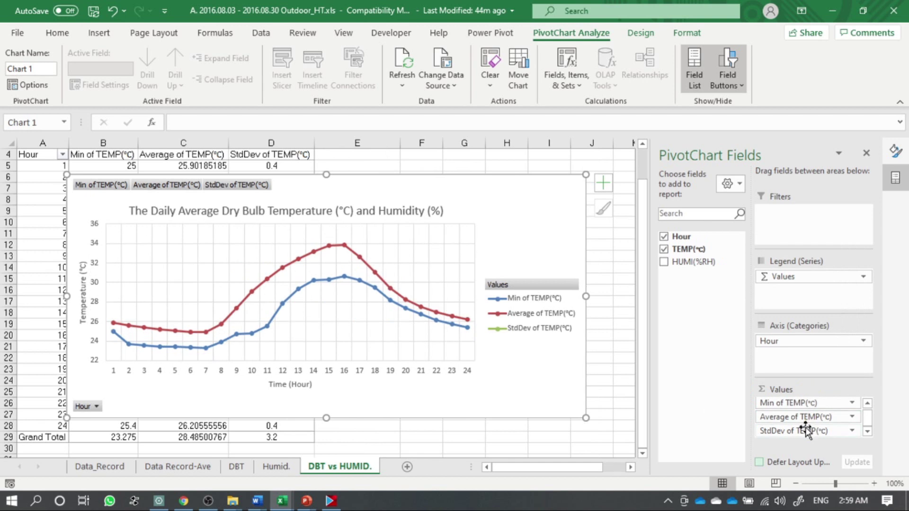
left_click(808, 419)
left_click(810, 431)
left_click(811, 431)
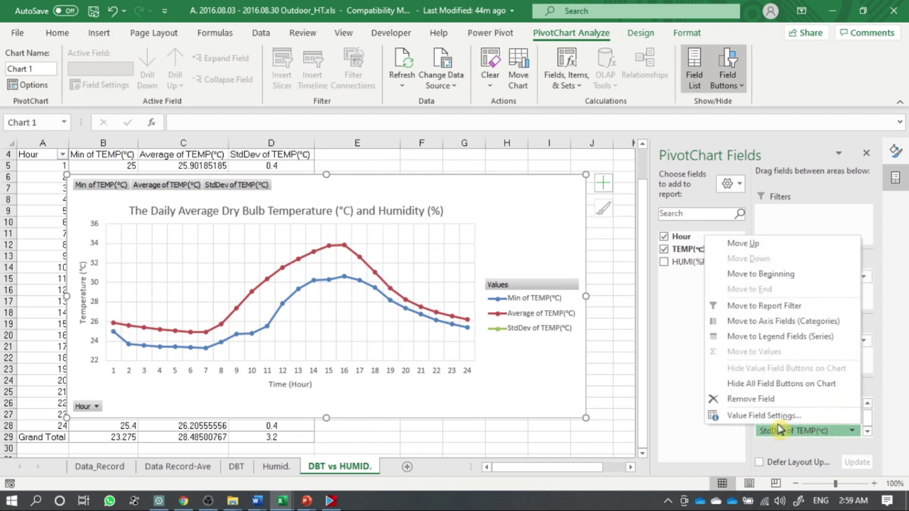
left_click(777, 399)
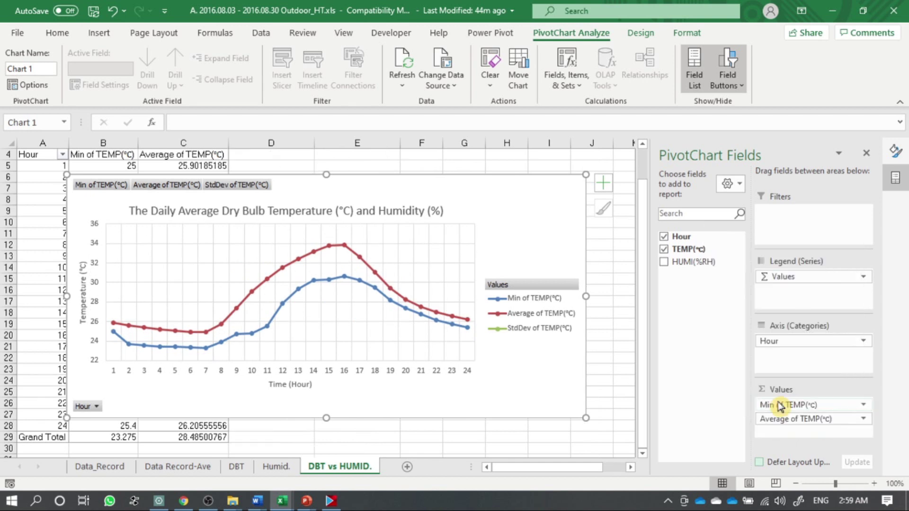
left_click(786, 405)
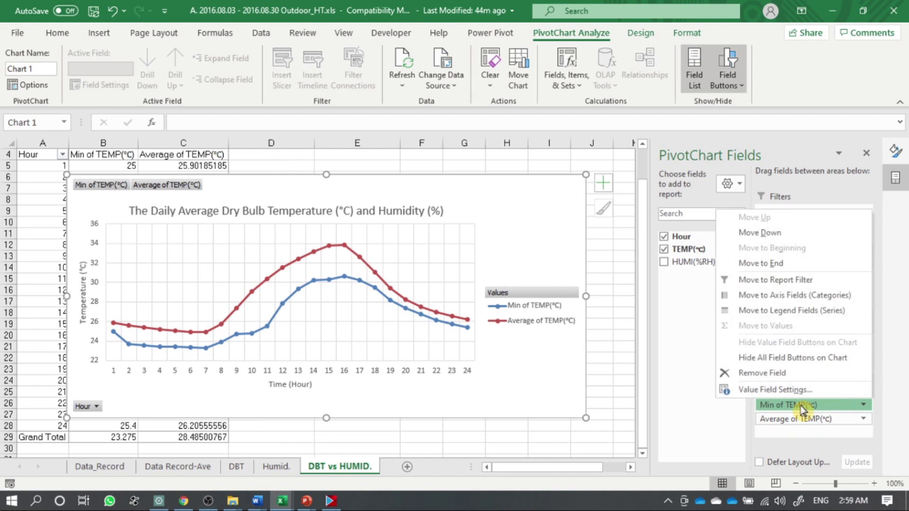
left_click(783, 373)
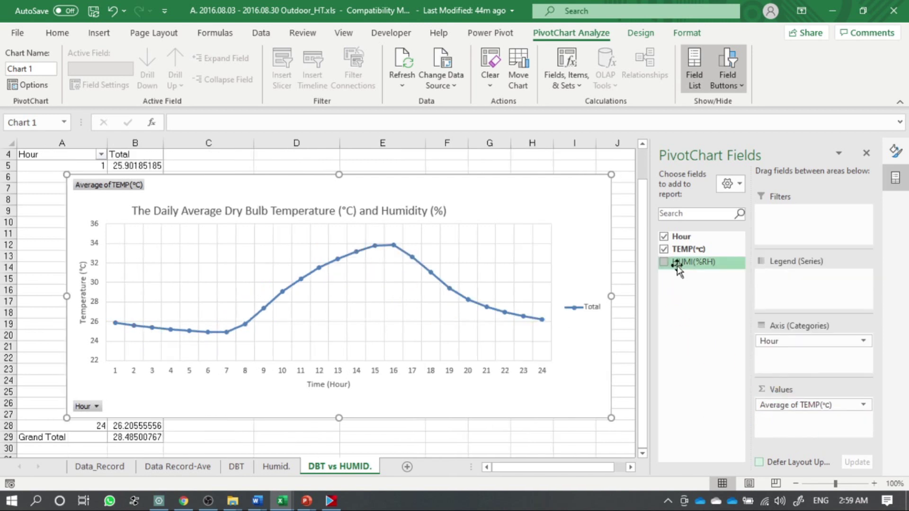
Add HUMI(%RH) to the pivot chart's values and summarize it by Average.
left_click_drag(676, 268, 791, 425)
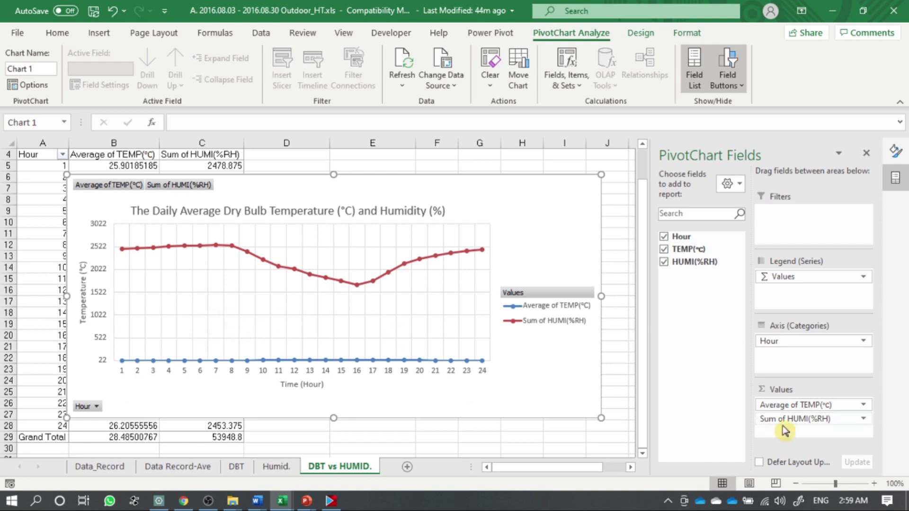
left_click(797, 419)
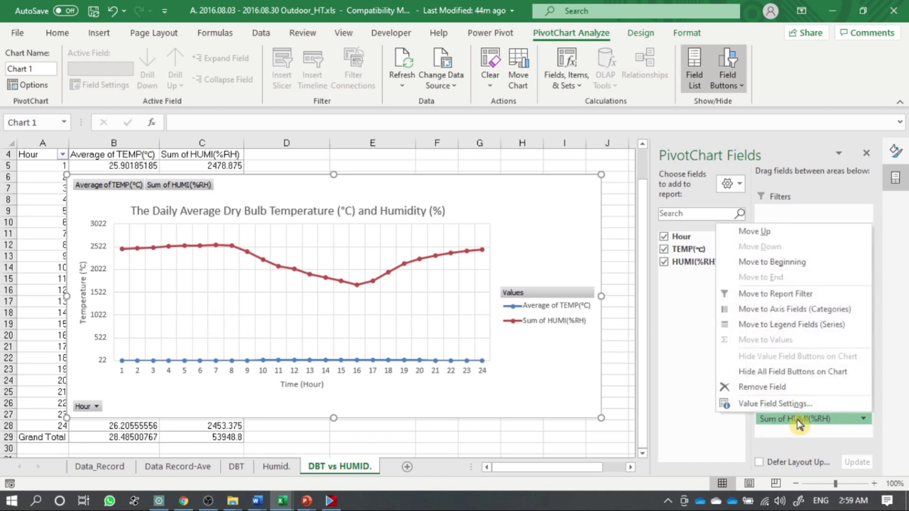
left_click(789, 410)
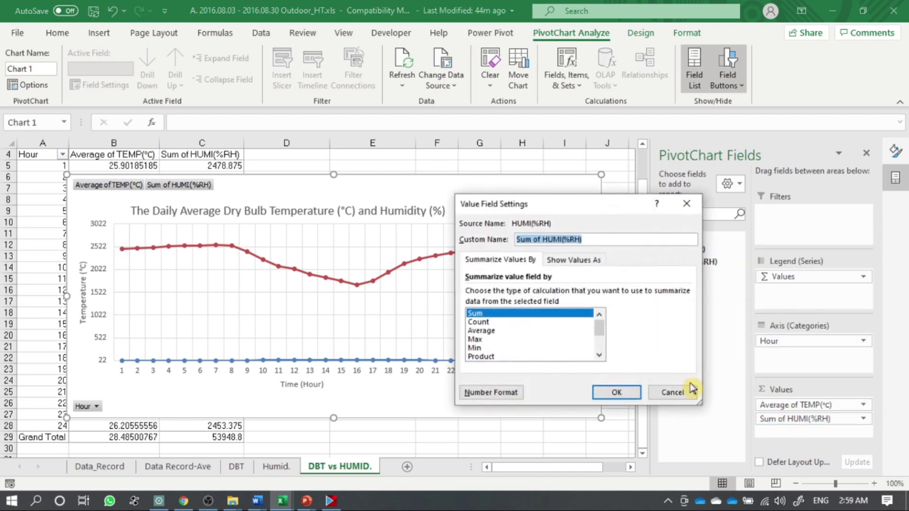
left_click(520, 337)
left_click(604, 392)
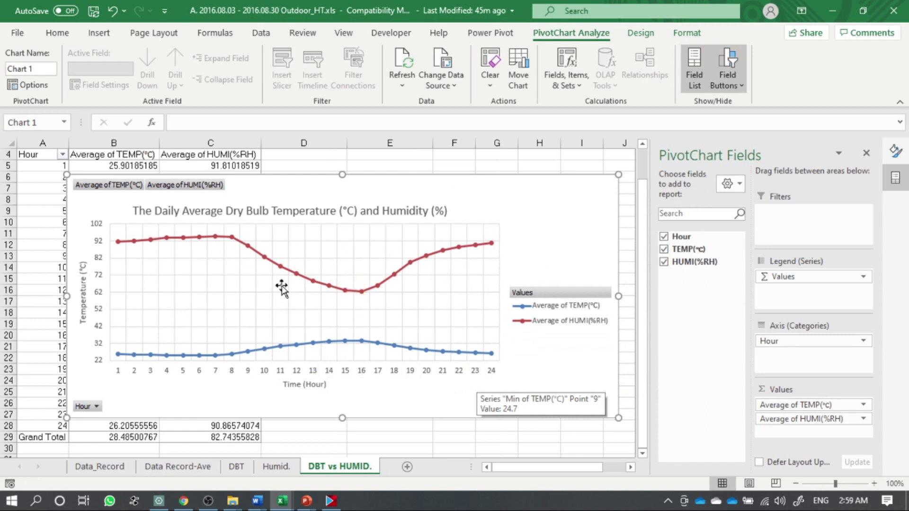
Plot the Average of HUMI(%RH) series on the secondary axis.
left_click(314, 345)
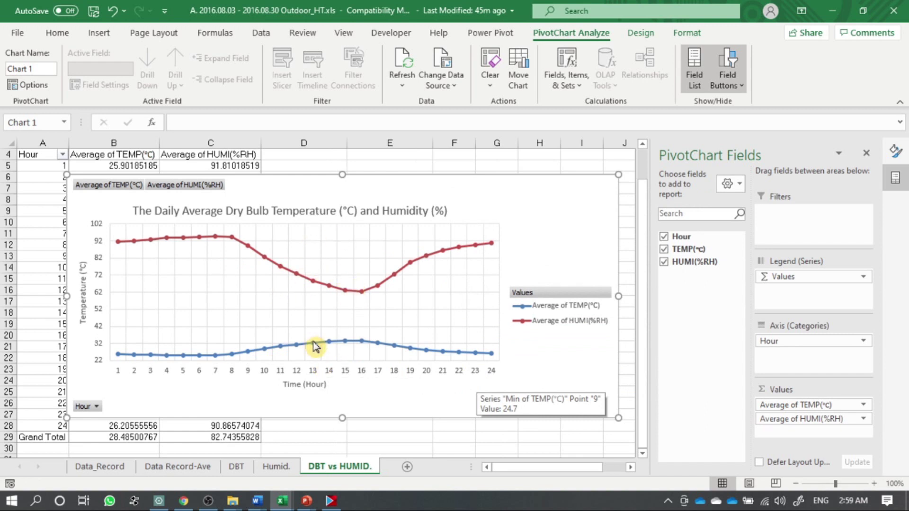
mouse_move(314, 347)
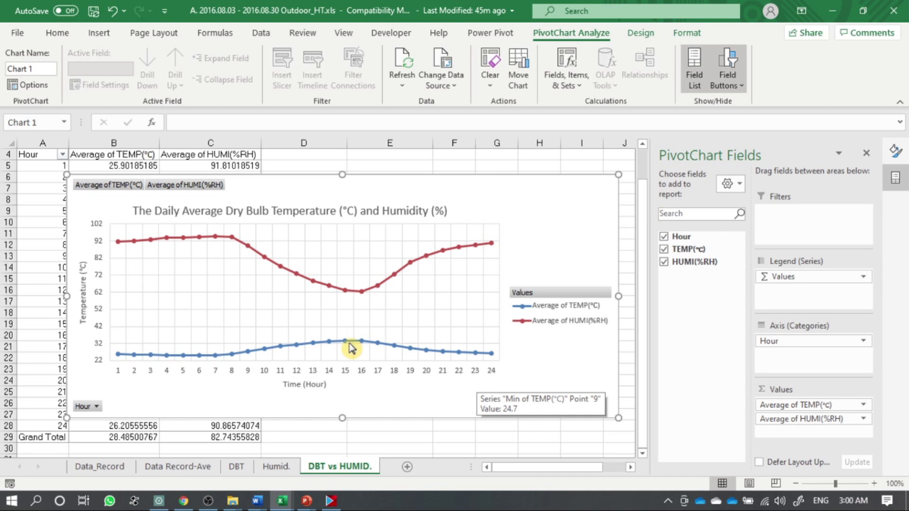
left_click(353, 296)
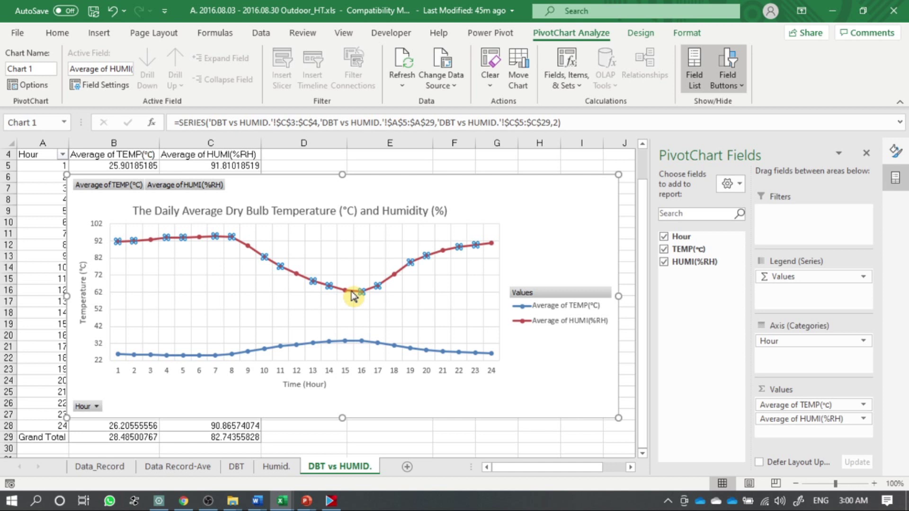
left_click(355, 295)
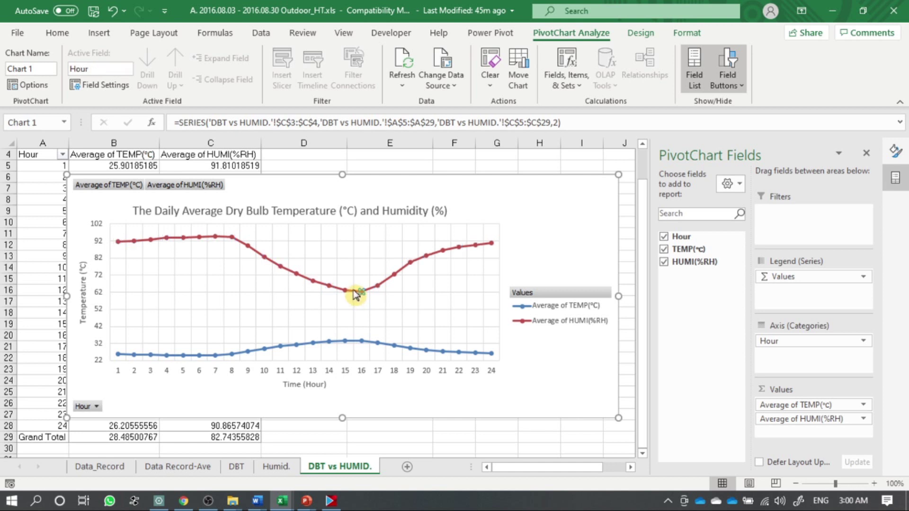
left_click(347, 291)
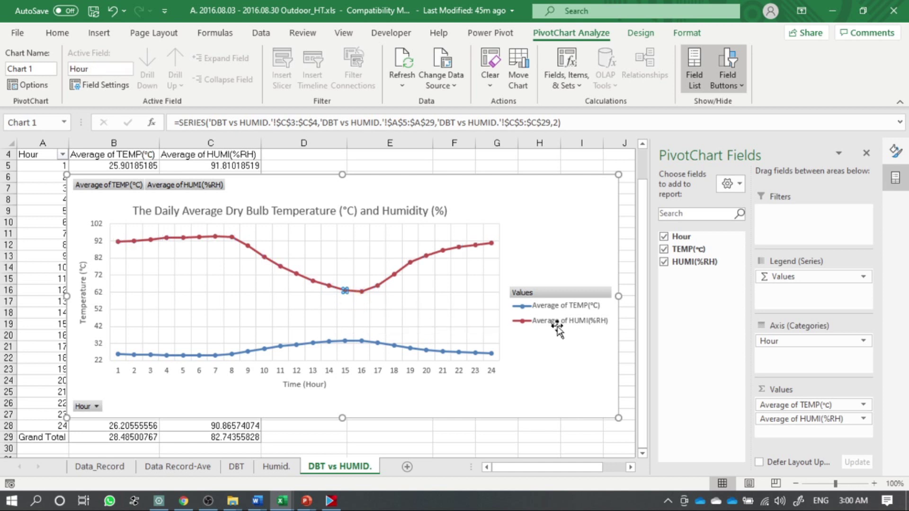
right_click(402, 276)
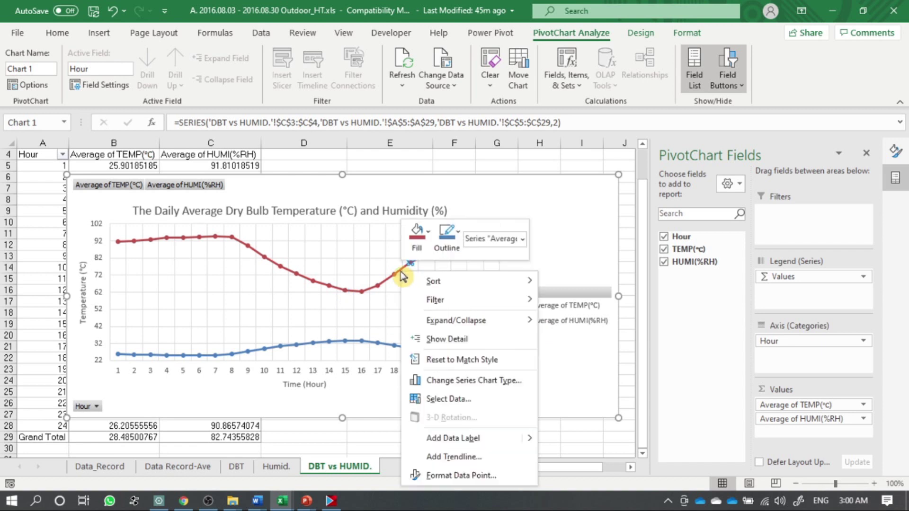
left_click(502, 481)
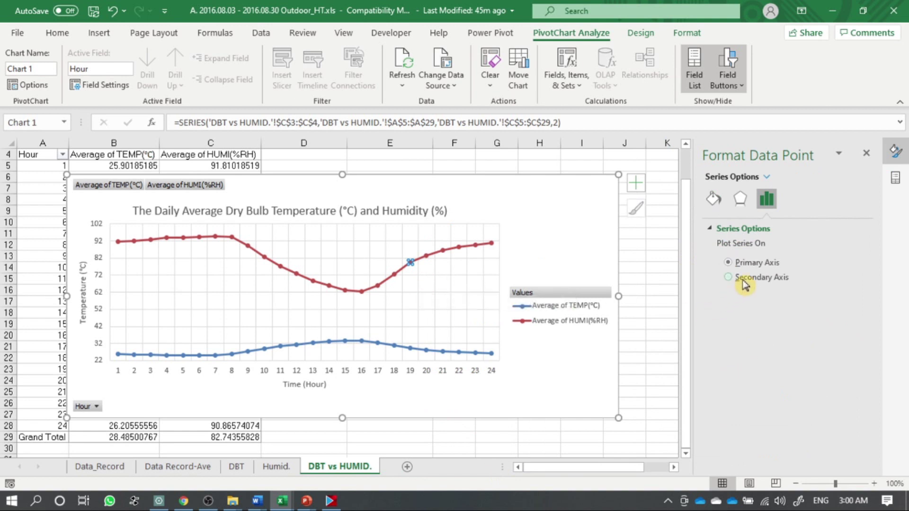
left_click(728, 277)
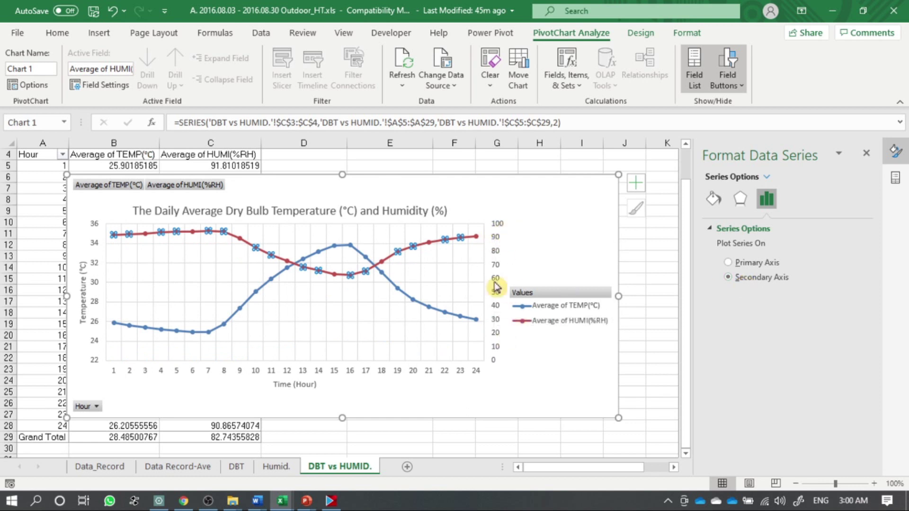
Add a secondary vertical axis title to the chart reading "Humidity (%)".
left_click(534, 231)
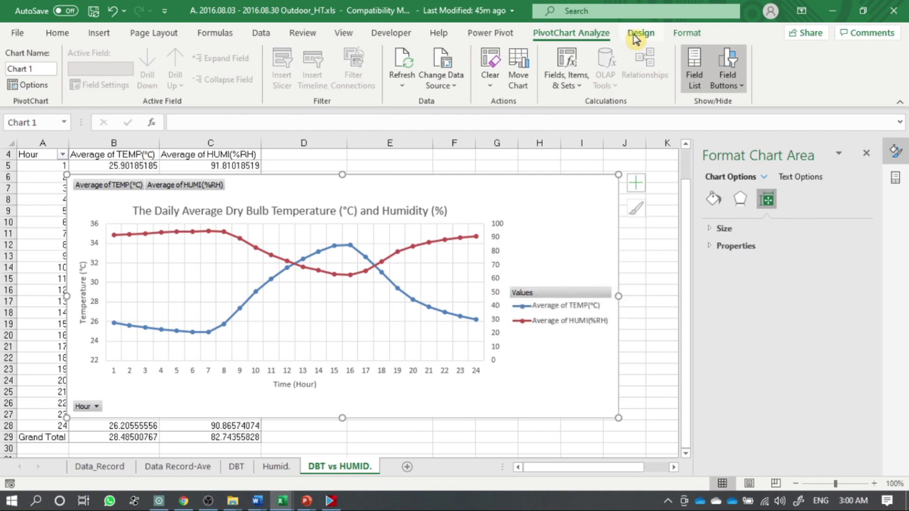
left_click(636, 33)
left_click(39, 79)
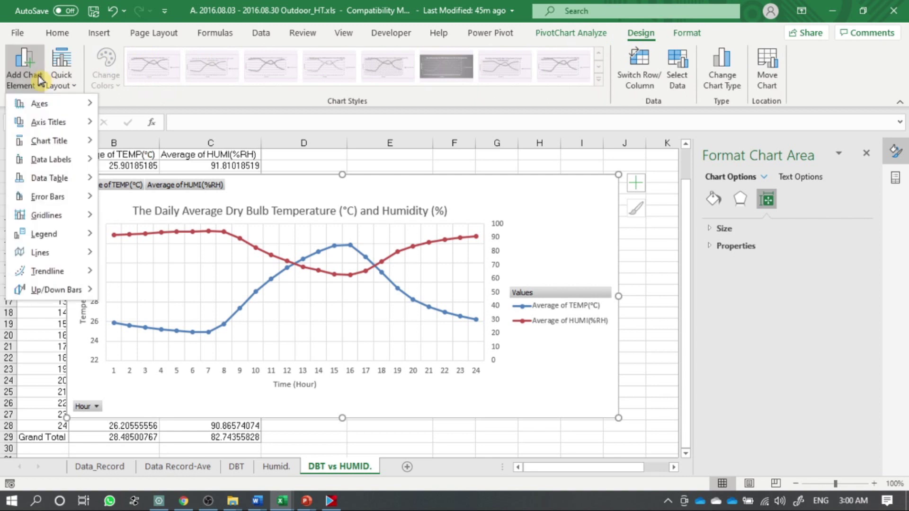
mouse_move(57, 122)
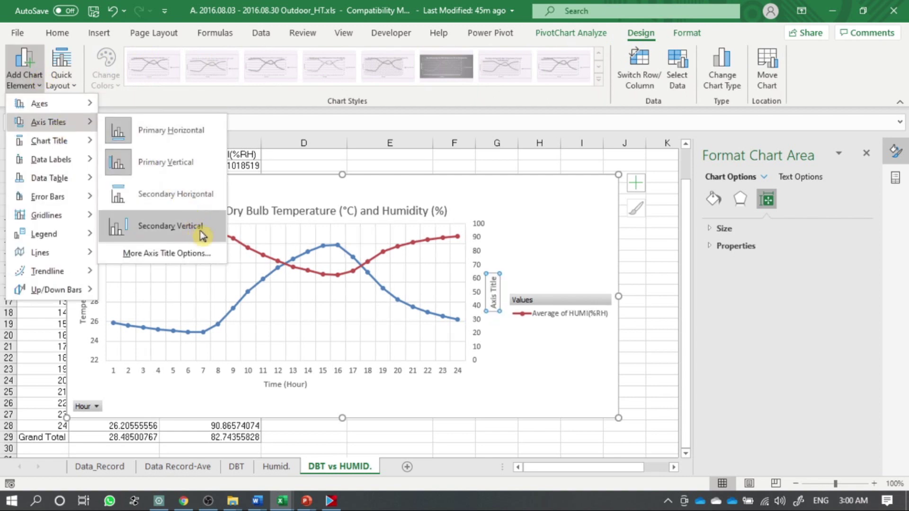
left_click(202, 235)
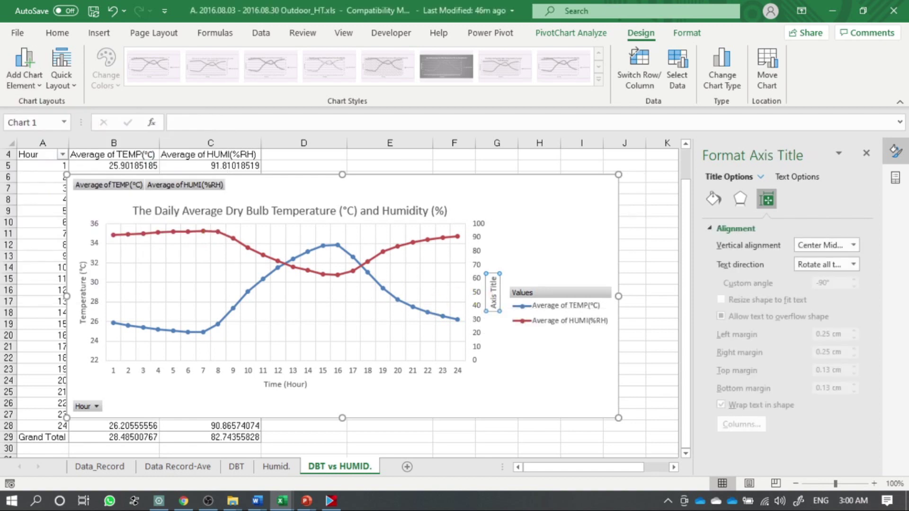
type("Humidity (%)")
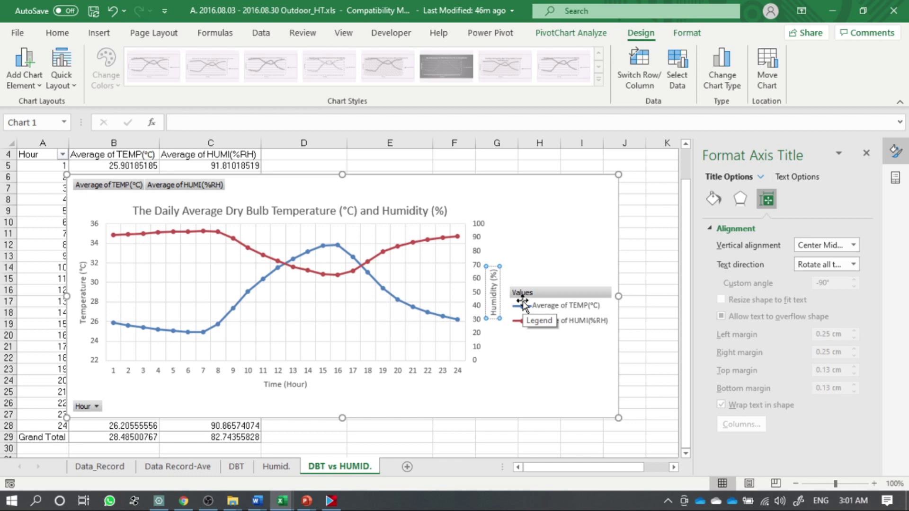
left_click(552, 362)
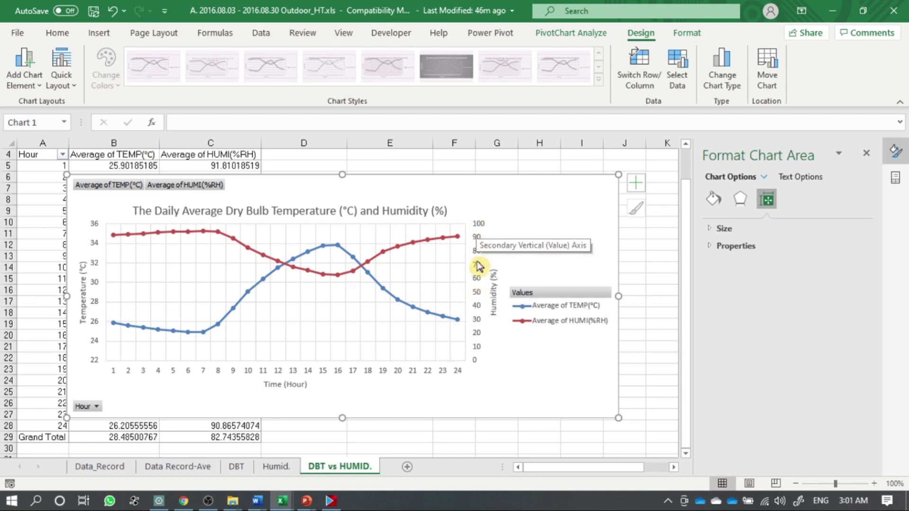
Set the minimum bound of the secondary humidity axis to 60.
left_click(478, 236)
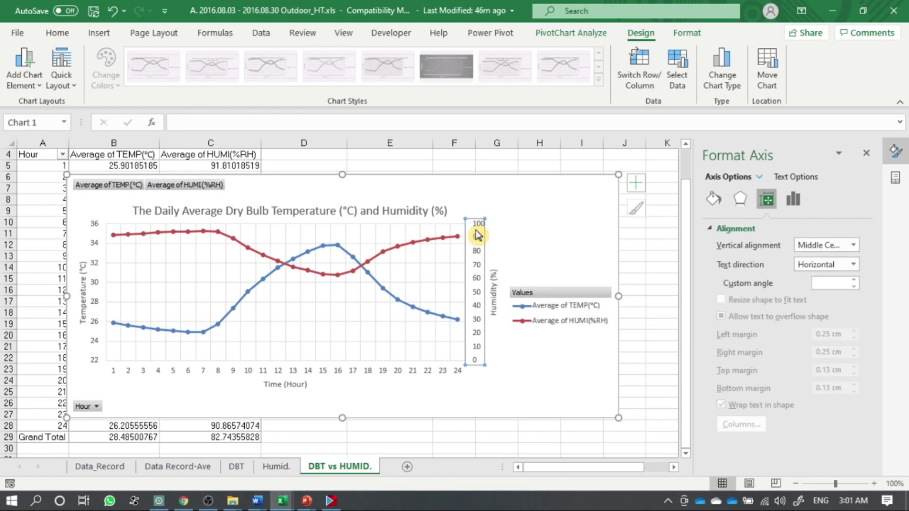
right_click(478, 235)
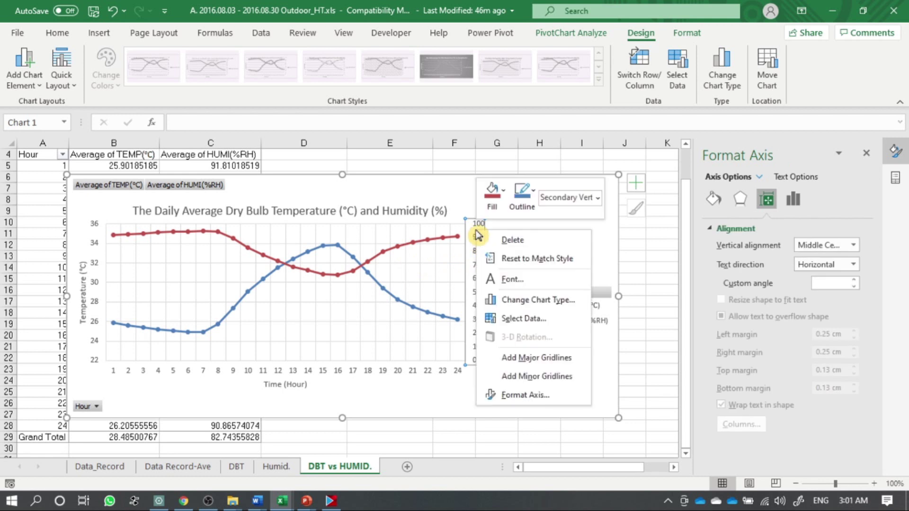
left_click(556, 403)
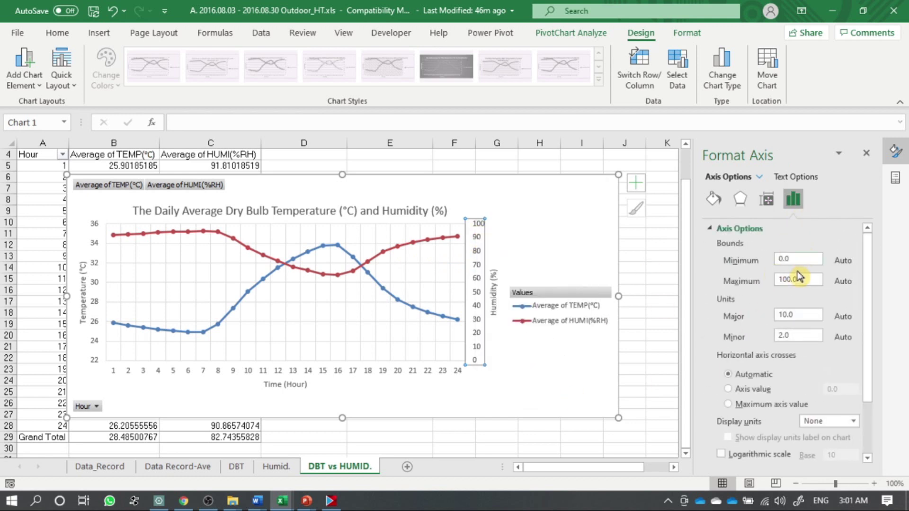
left_click(807, 259)
type("60")
left_click(804, 280)
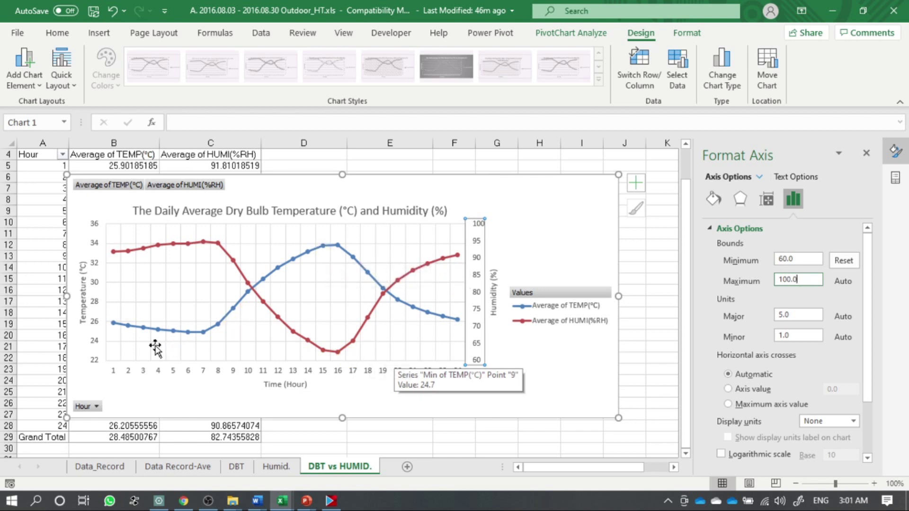
left_click(150, 331)
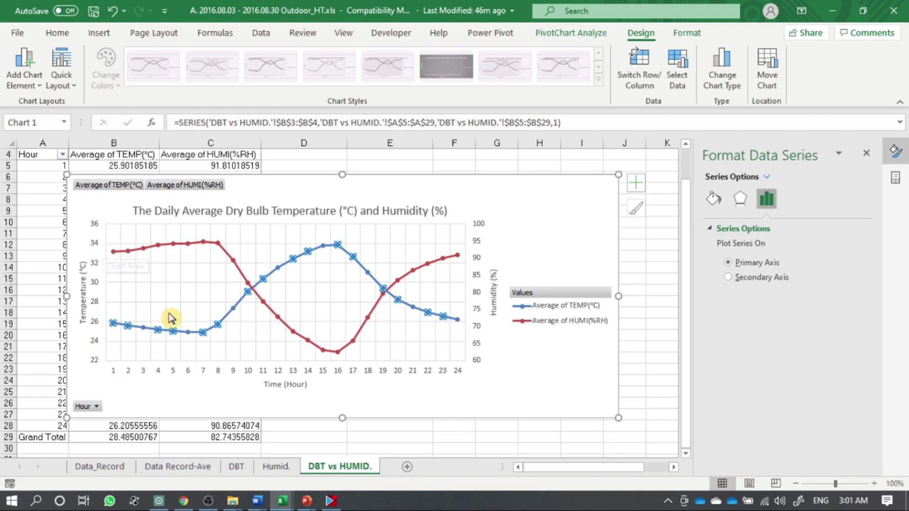
right_click(194, 337)
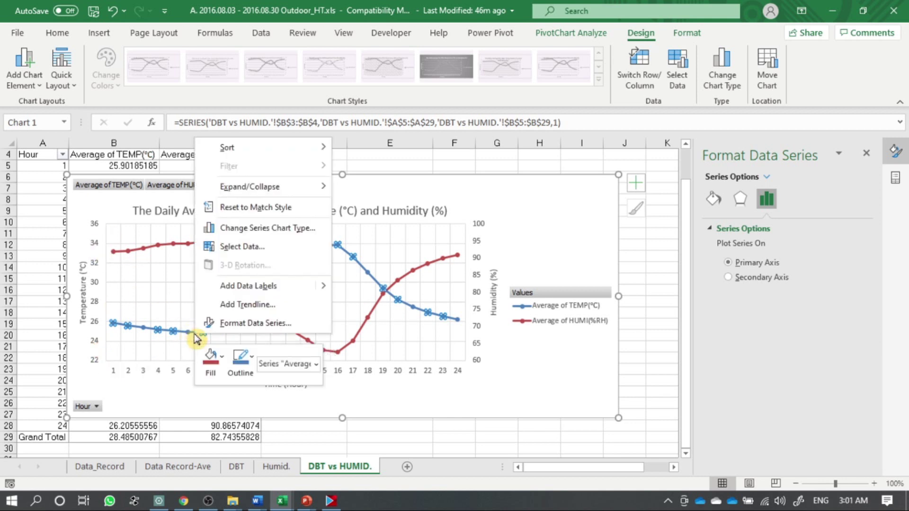
left_click(263, 326)
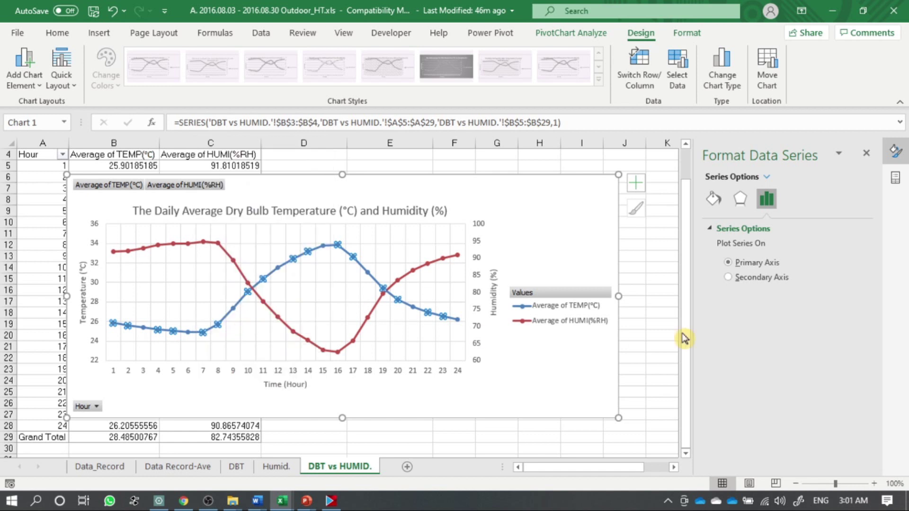
left_click(740, 199)
left_click(765, 208)
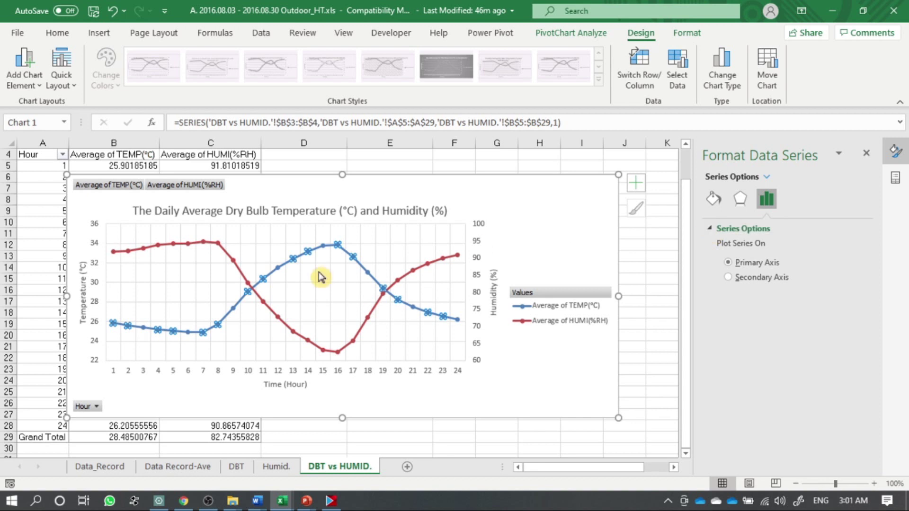
left_click(96, 310)
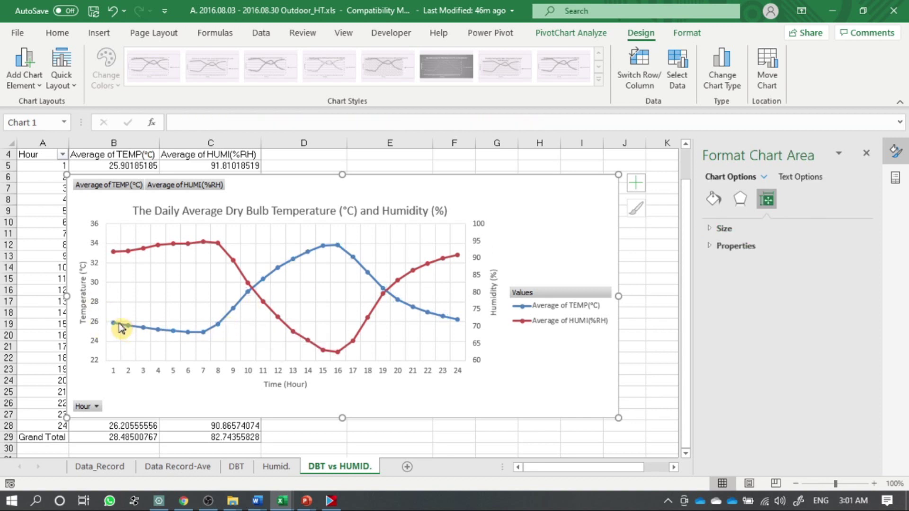
Set the primary temperature axis's minimum bound to 24 and slightly reduce the combined chart's height from its lower edge.
left_click(97, 303)
right_click(97, 305)
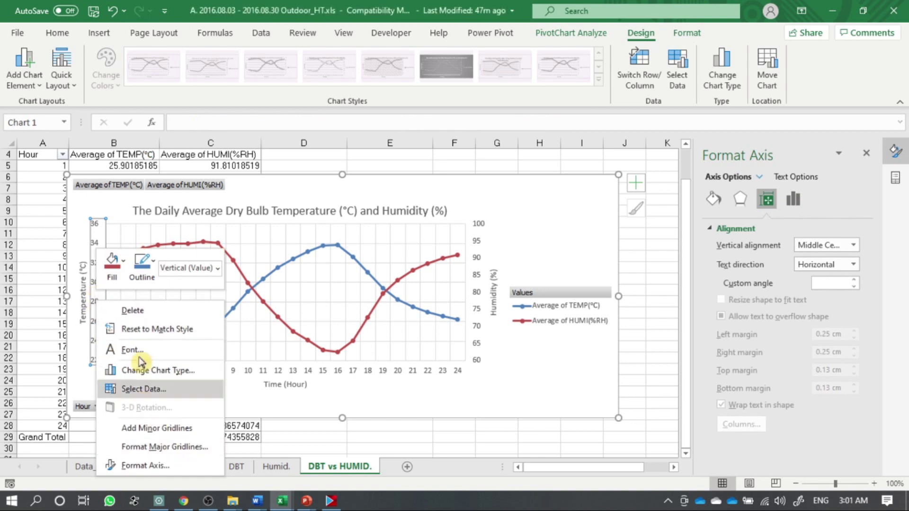
left_click(191, 468)
left_click(748, 262)
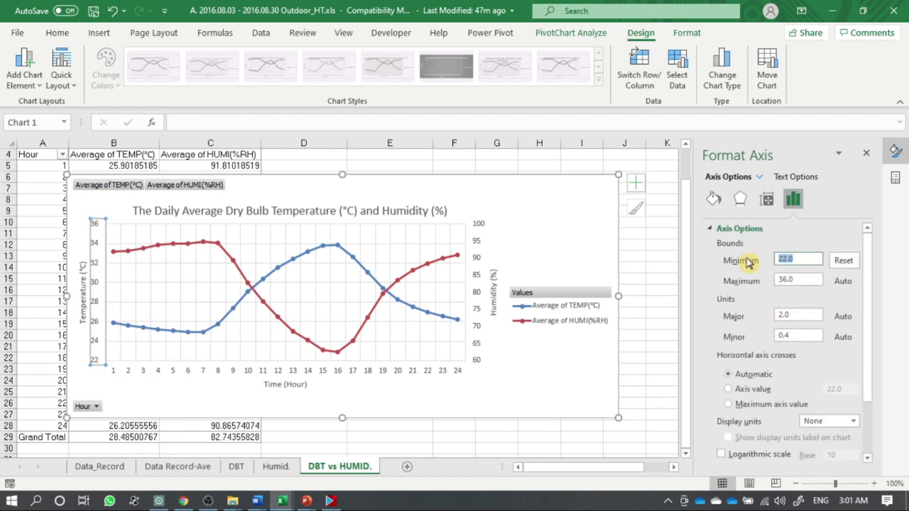
type("24")
key("Tab")
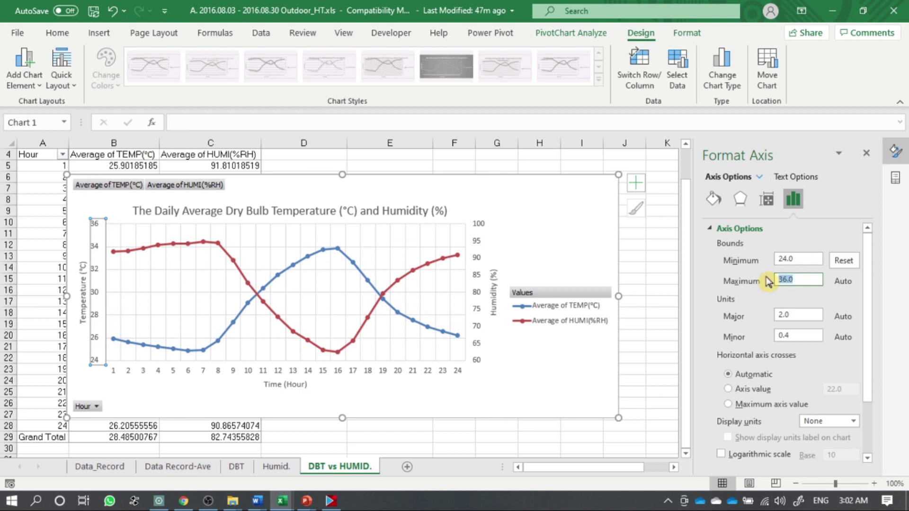
left_click(585, 384)
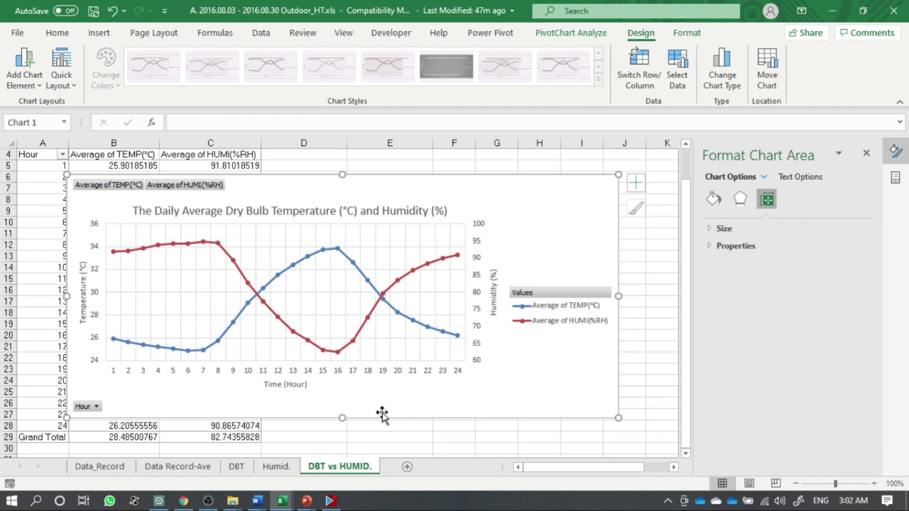
left_click_drag(342, 417, 341, 399)
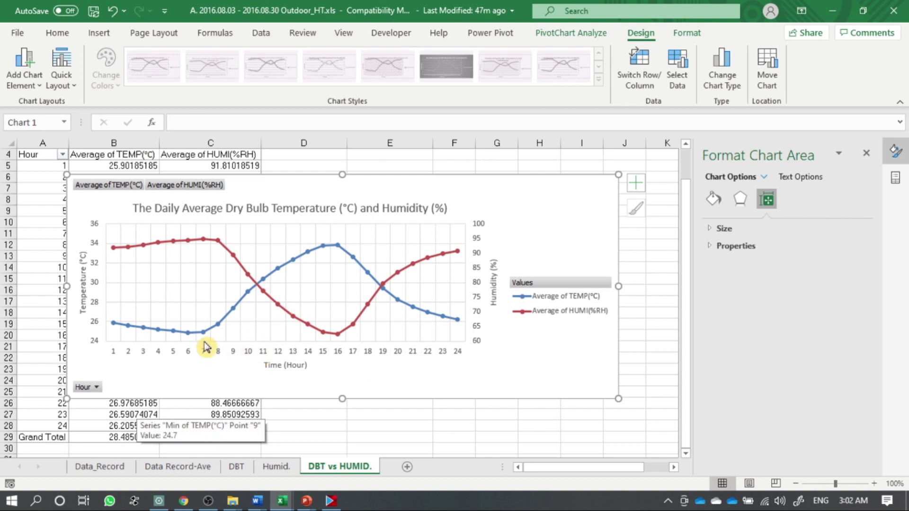
Examine the hourly average temperature and humidity curves across the day on the combined chart, and switch to the DBT sheet's temperature chart.
mouse_move(207, 337)
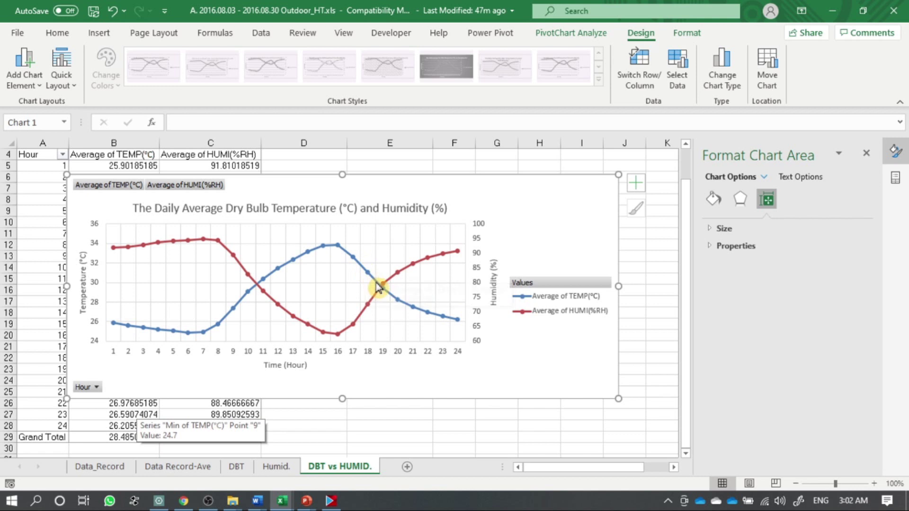
mouse_move(397, 303)
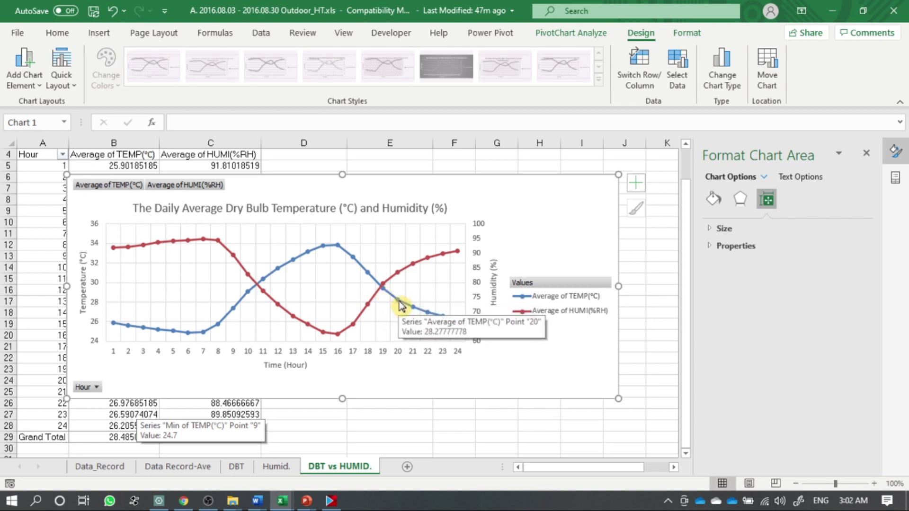
mouse_move(427, 317)
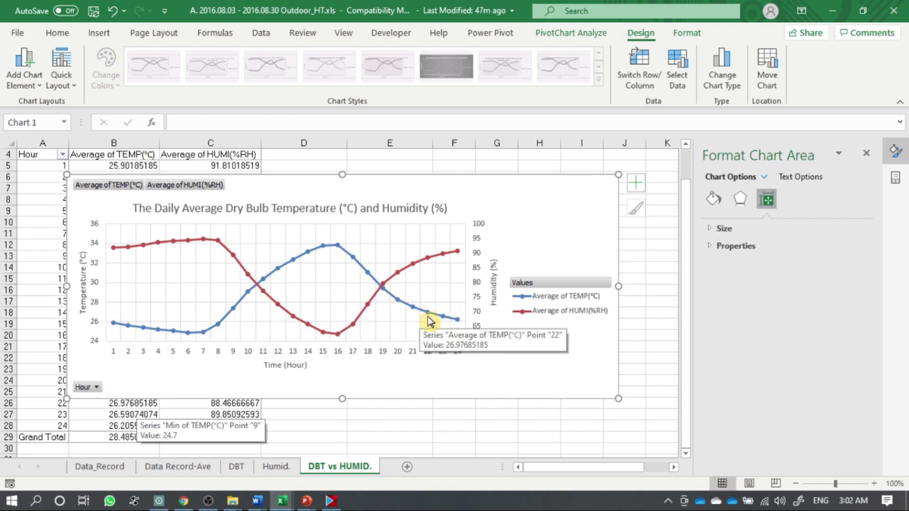
mouse_move(459, 322)
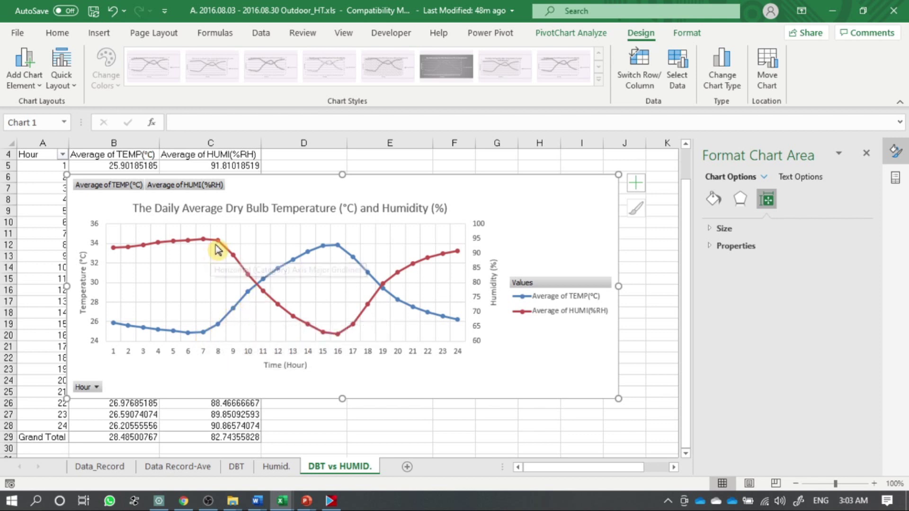
mouse_move(217, 245)
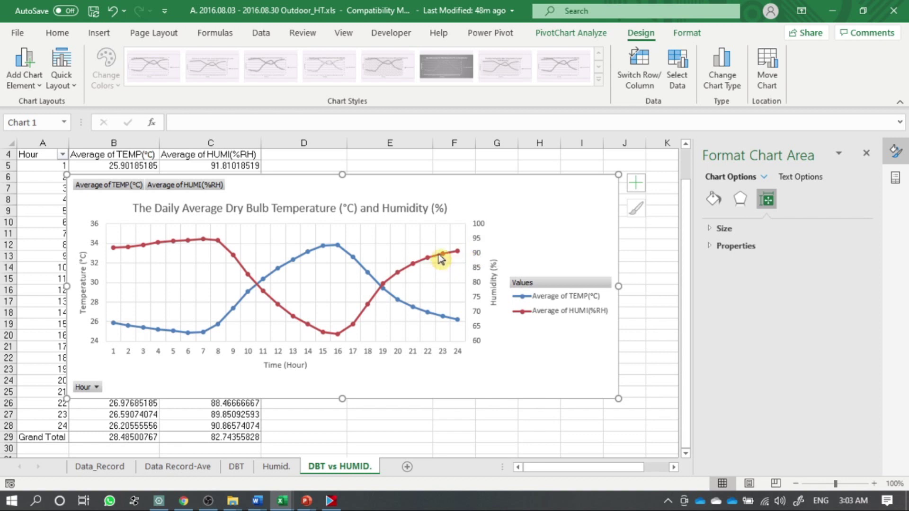
mouse_move(440, 258)
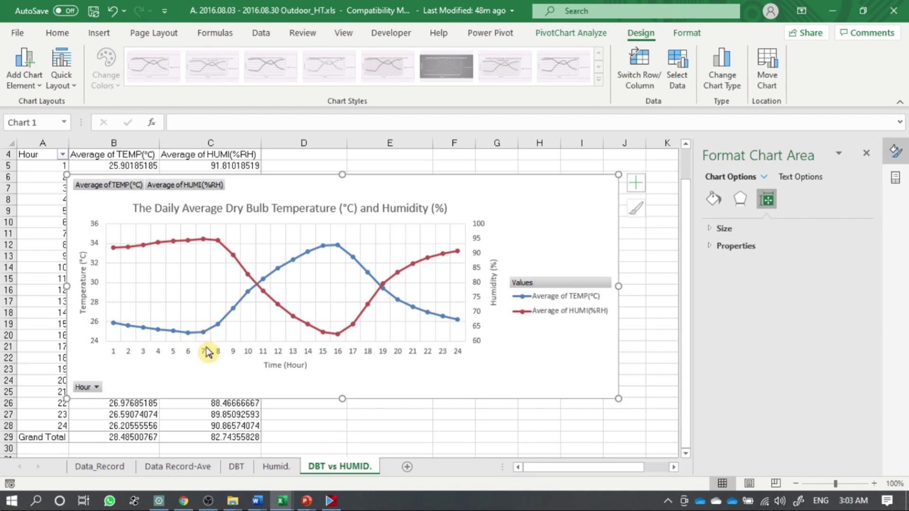
mouse_move(206, 332)
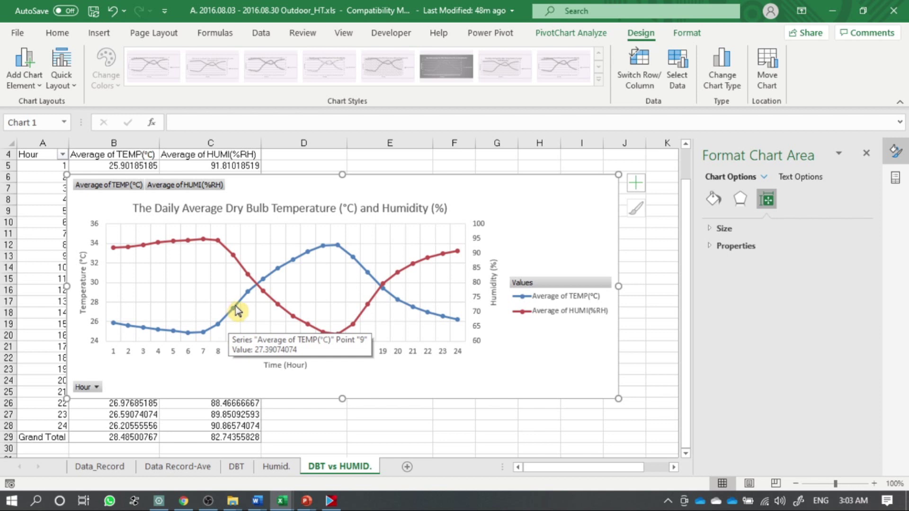
mouse_move(246, 300)
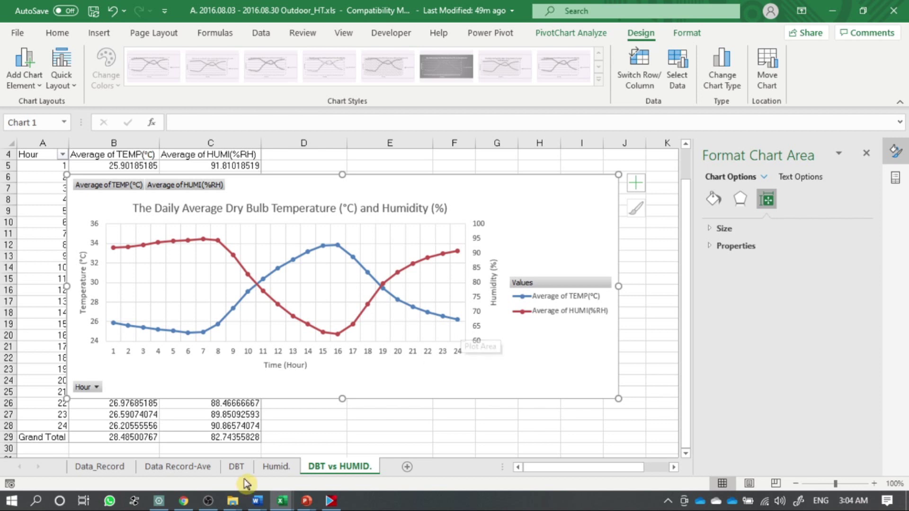
left_click(236, 467)
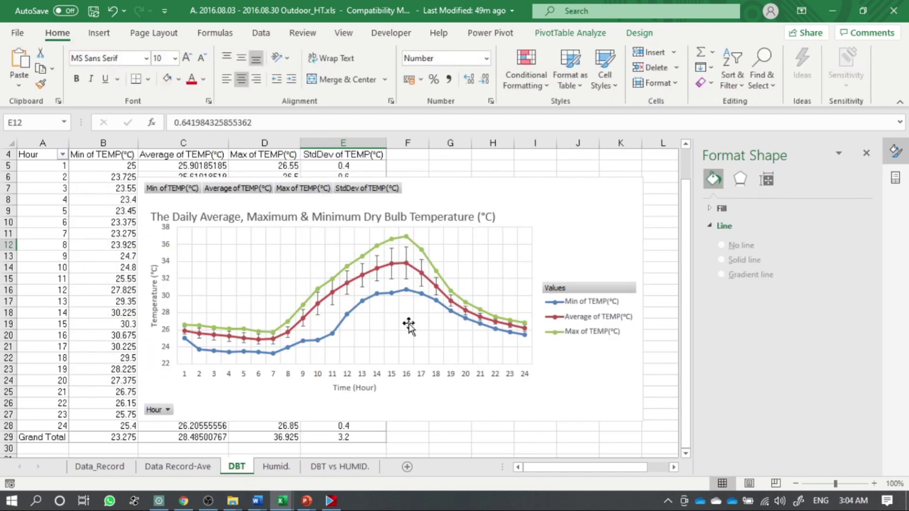